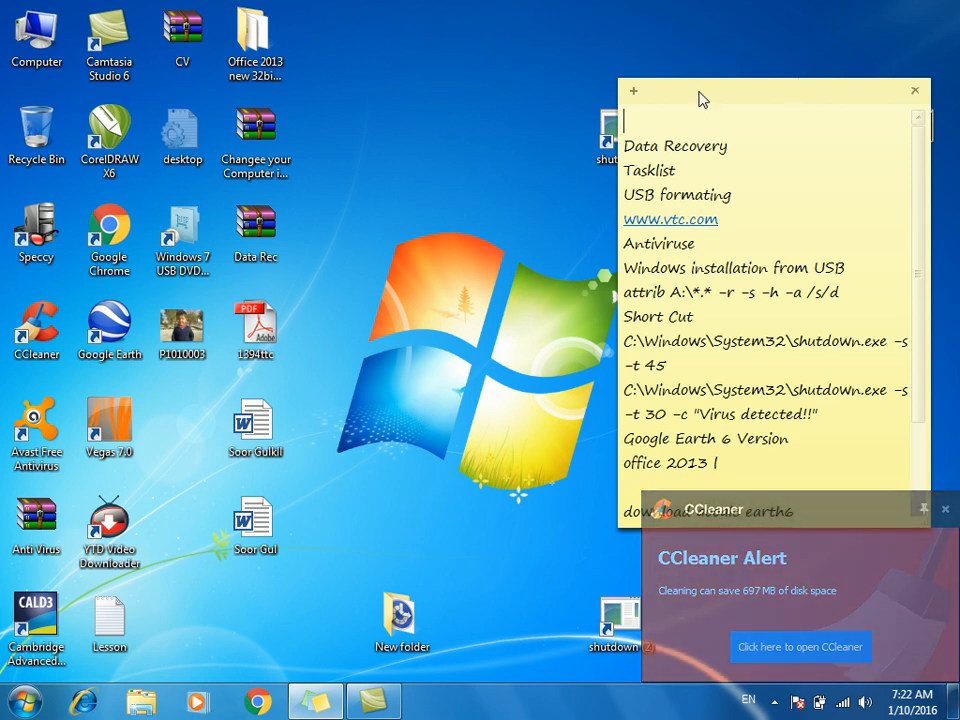
Launch Word with the winword command and create a blank document, dismissing the activation wizard.
right_click(479, 163)
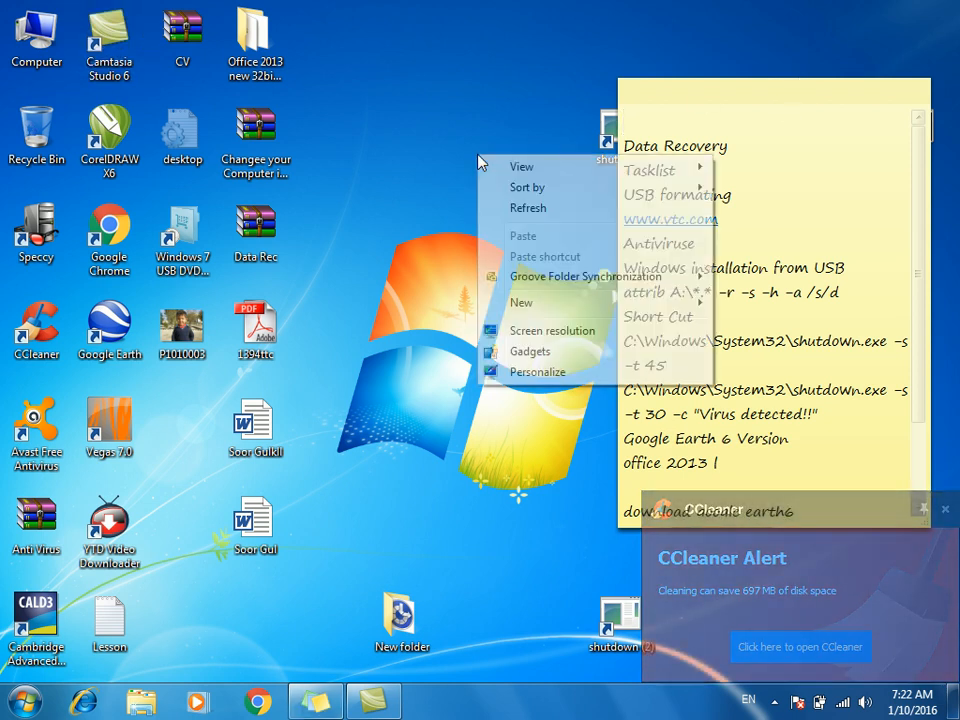
left_click(513, 210)
key("super+r")
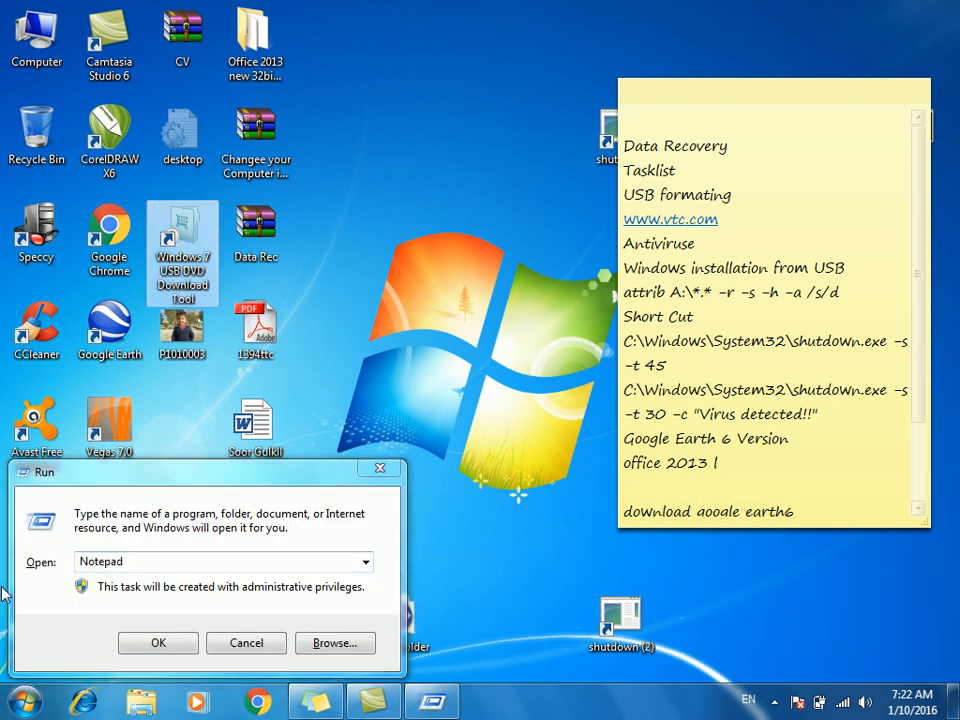
left_click(32, 561)
type("winword")
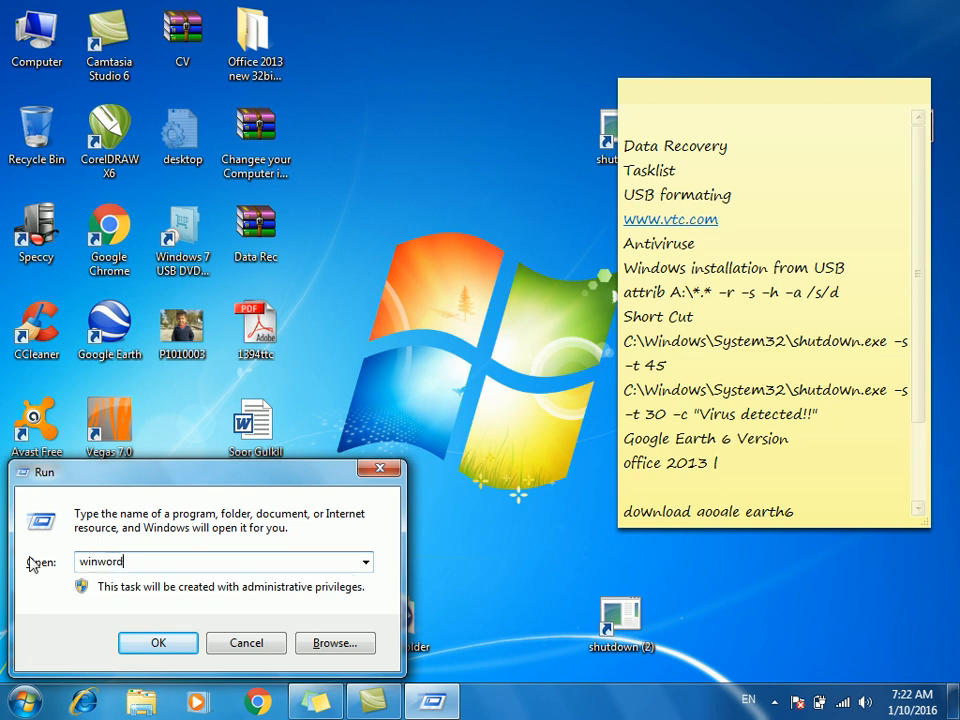
key("Return")
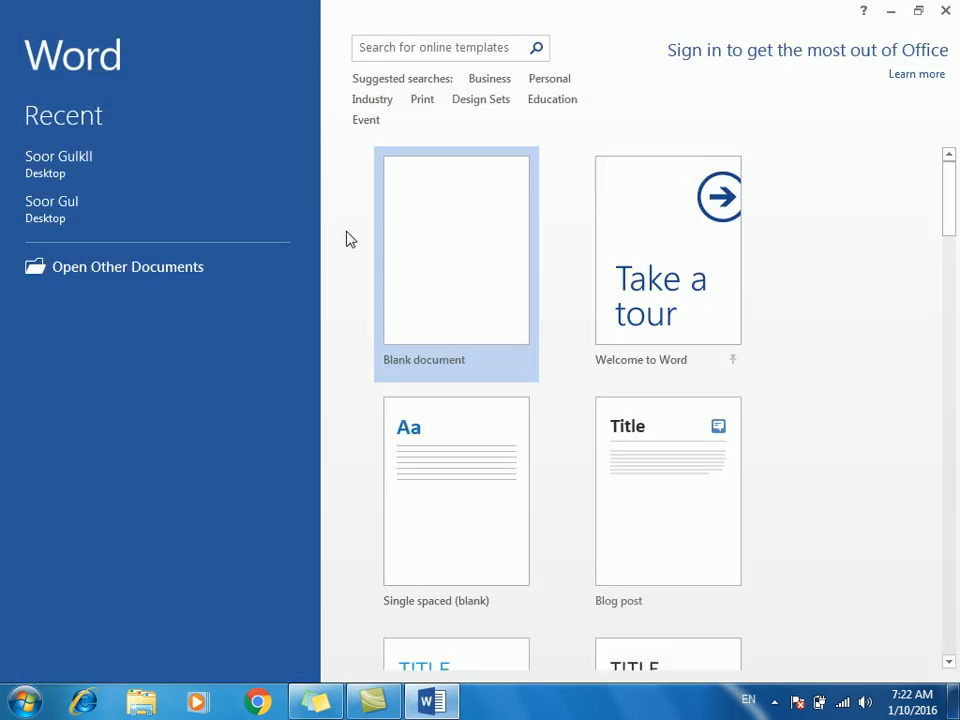
left_click(425, 228)
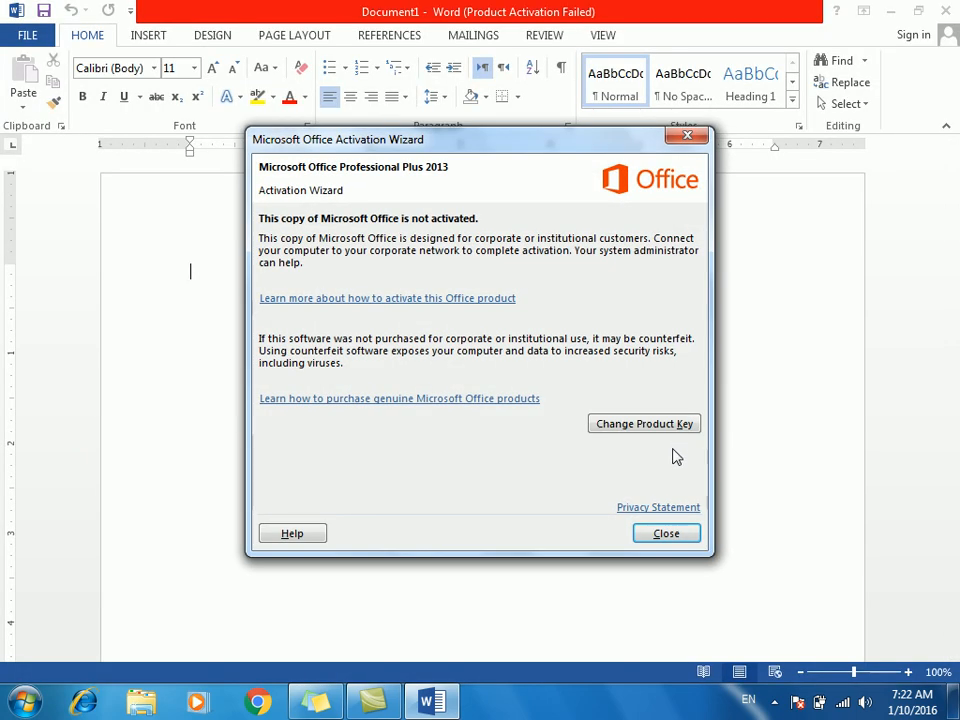
left_click(665, 535)
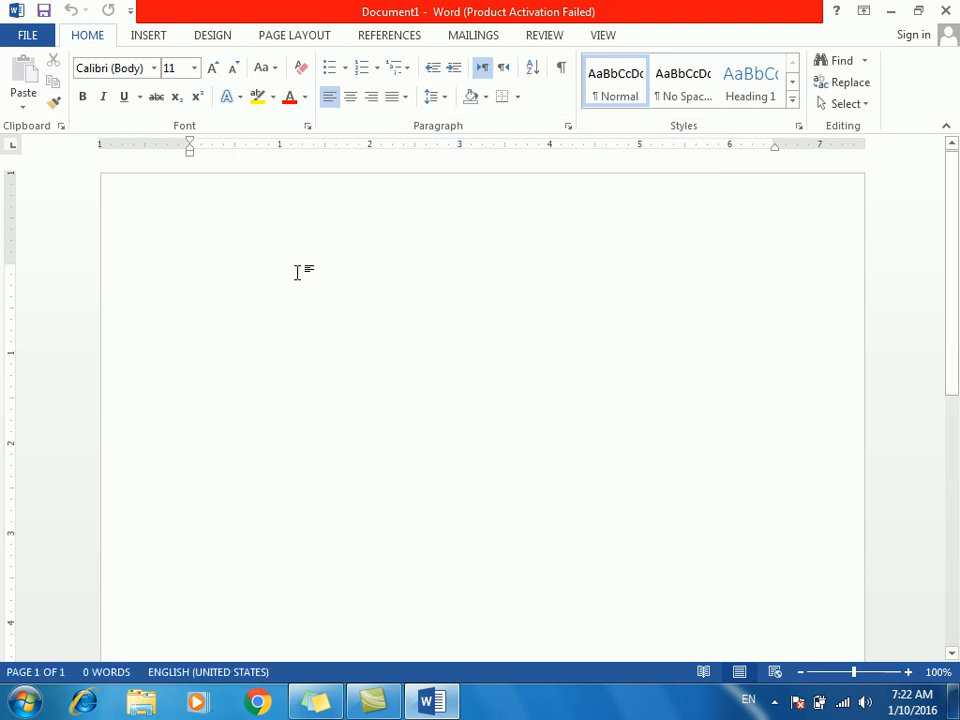
Write the heading "Data Recovery" in the blank document and enlarge all the text to 26 pt.
type("Data Recovery")
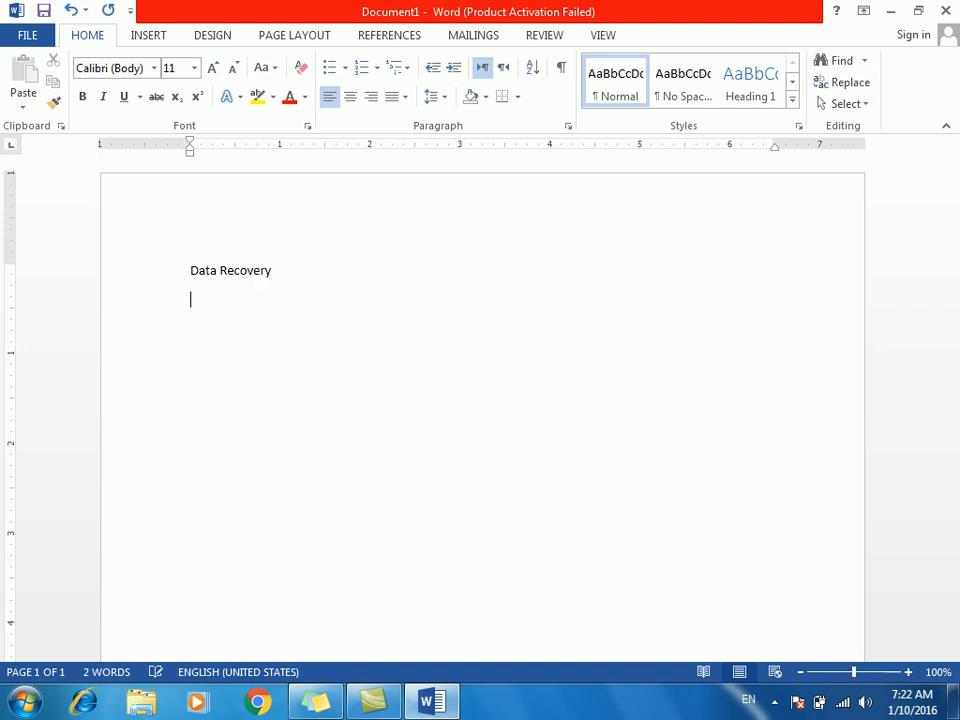
key("ctrl+a")
key("ctrl+shift+period")
key("ctrl+shift+period")
key("ctrl+shift+period")
key("ctrl+shift+period")
key("ctrl+shift+period")
key("ctrl+shift+period")
key("ctrl+shift+period")
key("ctrl+shift+period")
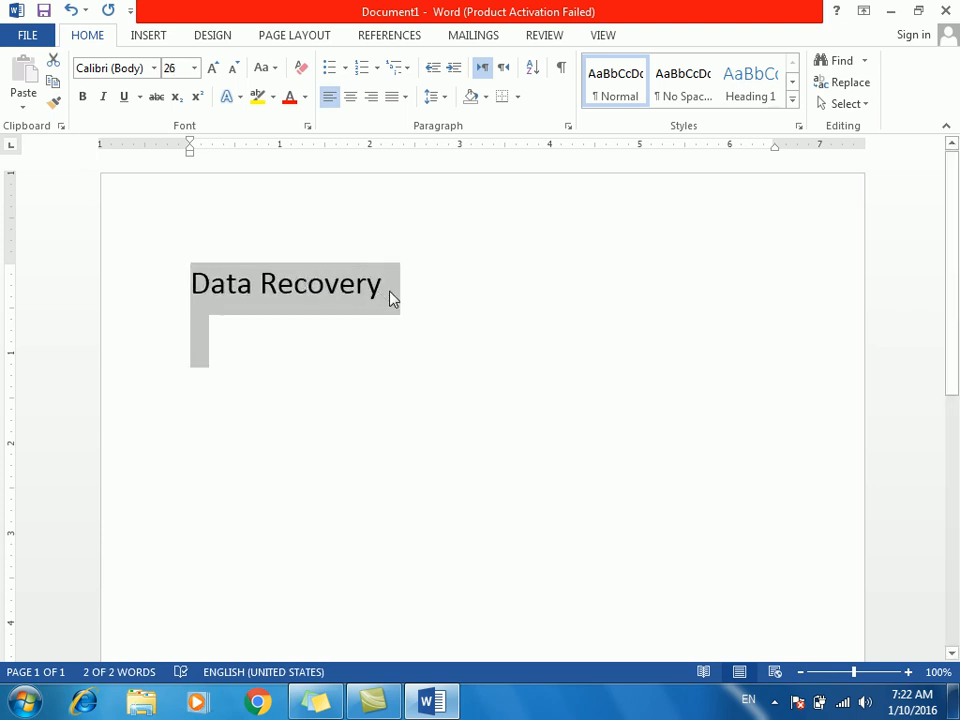
Add a colon after the heading and start a numbered list below it with the item "Deleted Data".
left_click(391, 296)
type(":")
key("Return")
type("Del")
key("BackSpace")
key("BackSpace")
key("BackSpace")
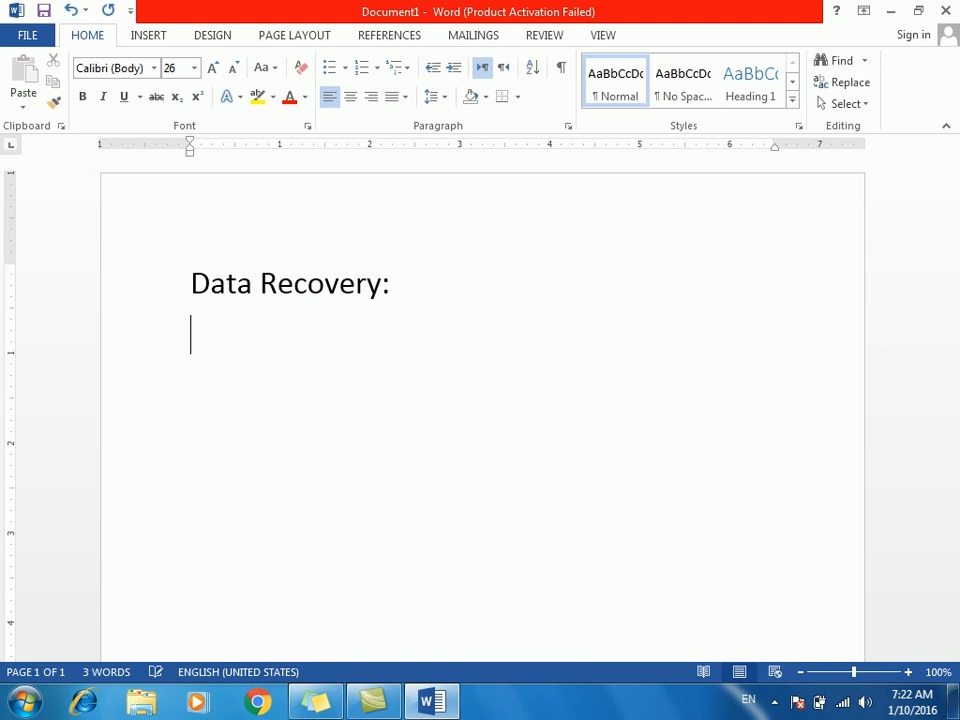
type("1. Delete")
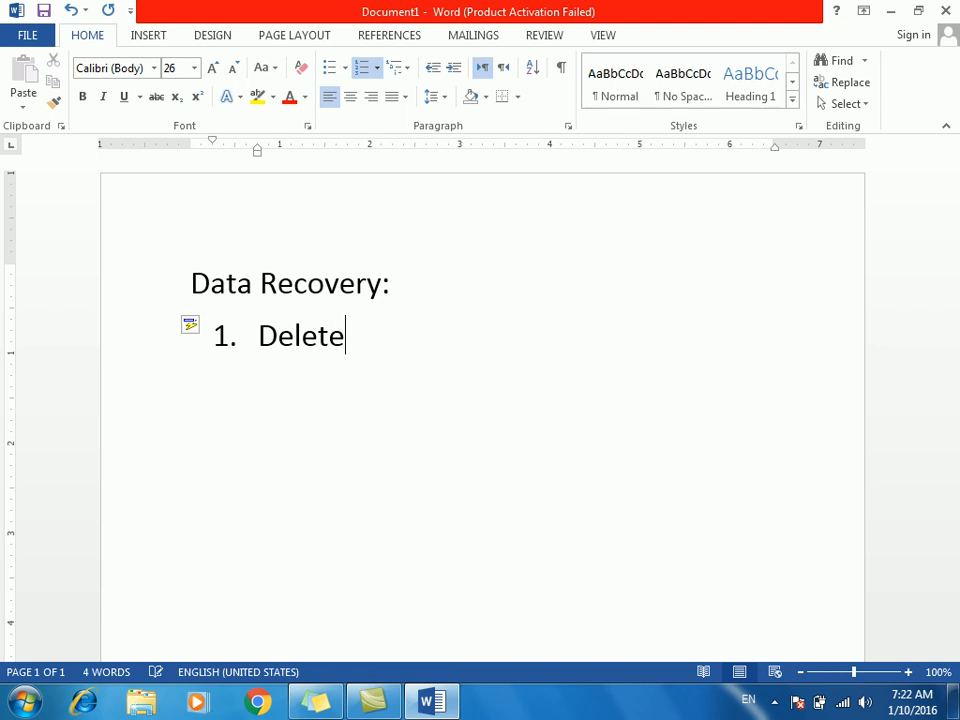
type("d Data")
key("Return")
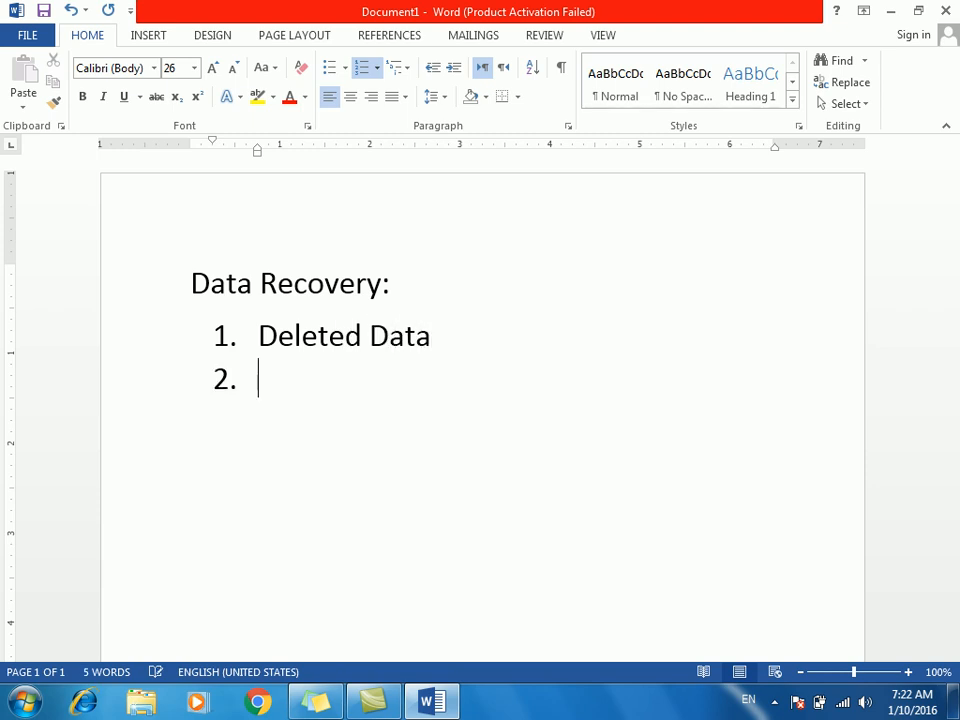
Enter "Formatted Derive" as the second item of the numbered list.
type("Formated")
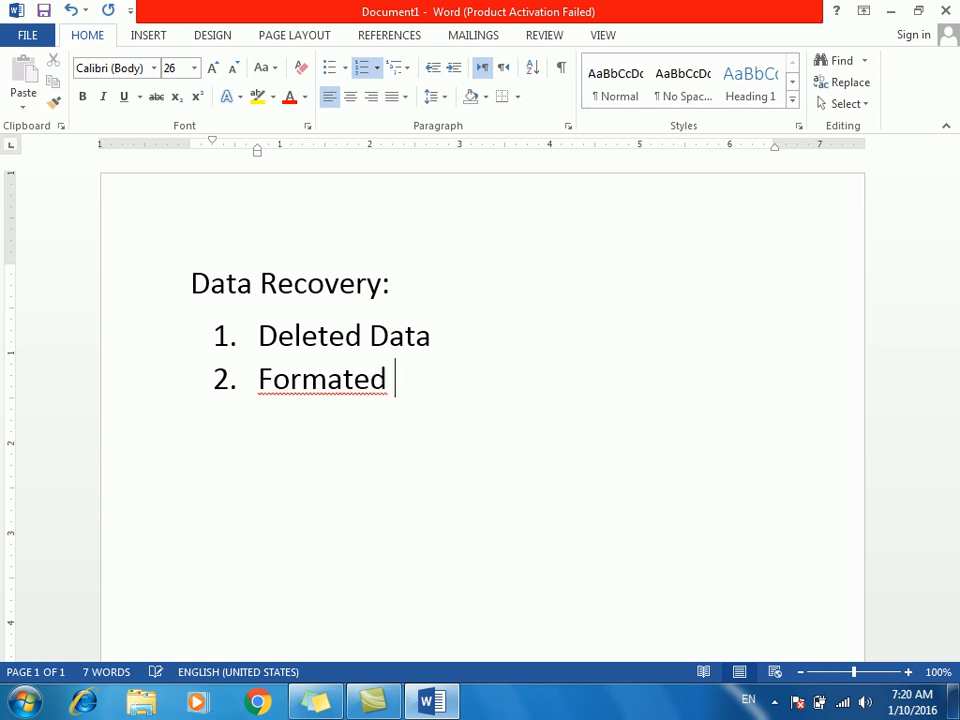
key("BackSpace")
key("BackSpace")
key("BackSpace")
type("te")
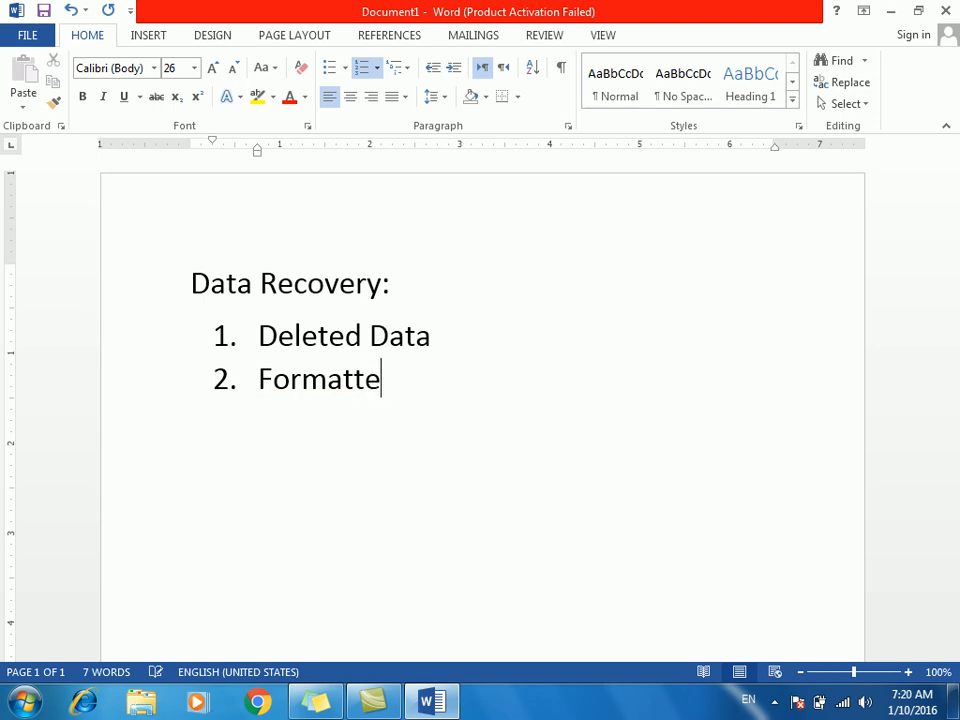
type("d De")
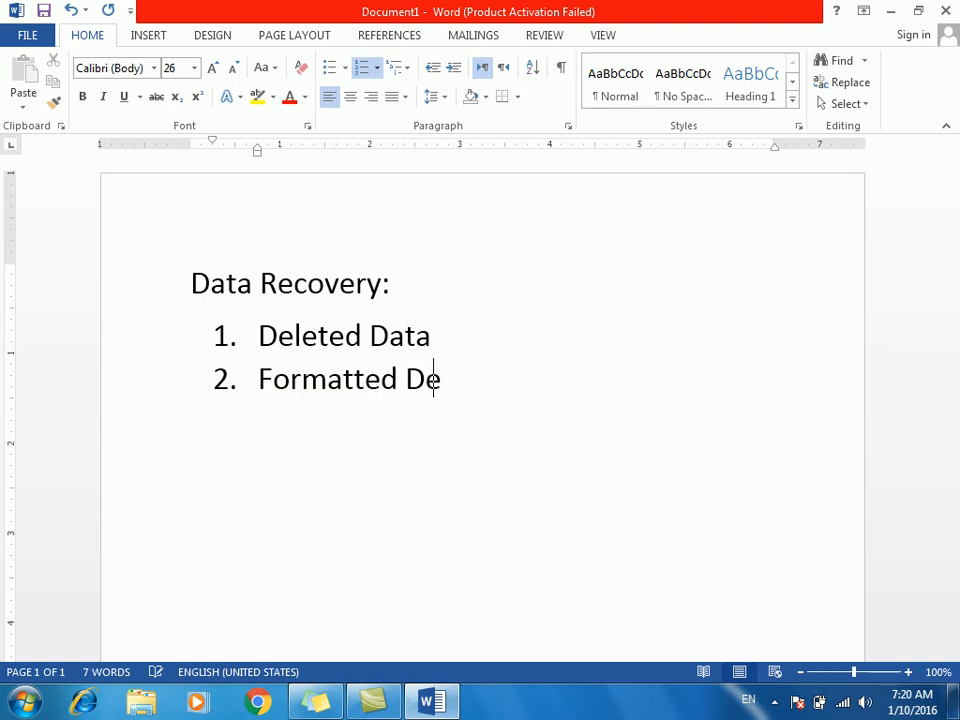
type("rive")
key("Return")
Enter "Partition" as the third and last item of the numbered list.
type("Parti")
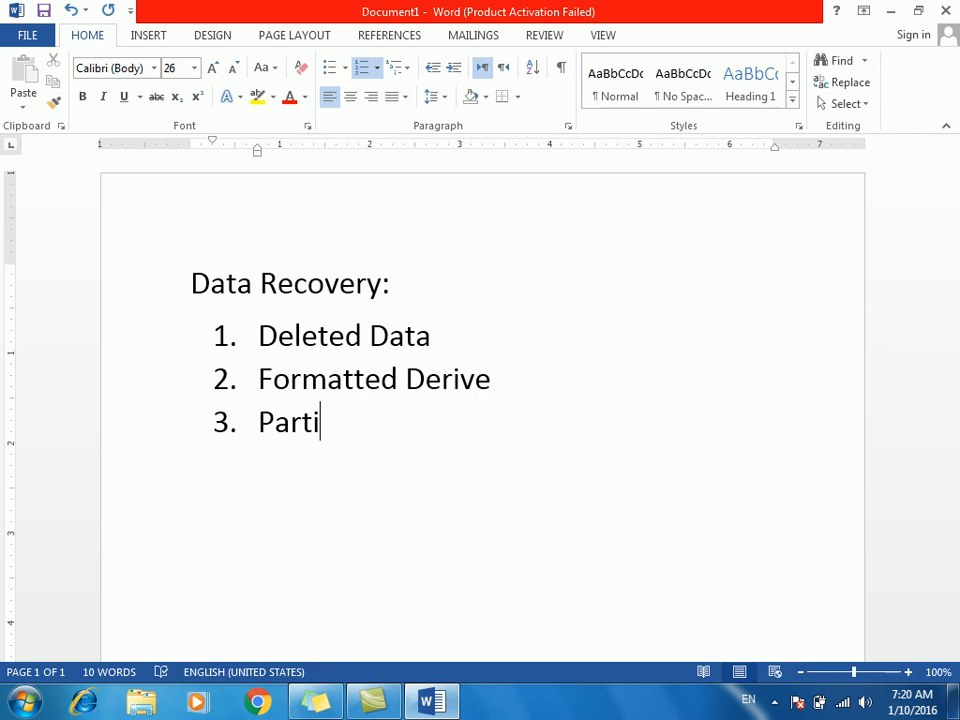
type("tion")
key("Return")
key("BackSpace")
key("BackSpace")
key("BackSpace")
key("BackSpace")
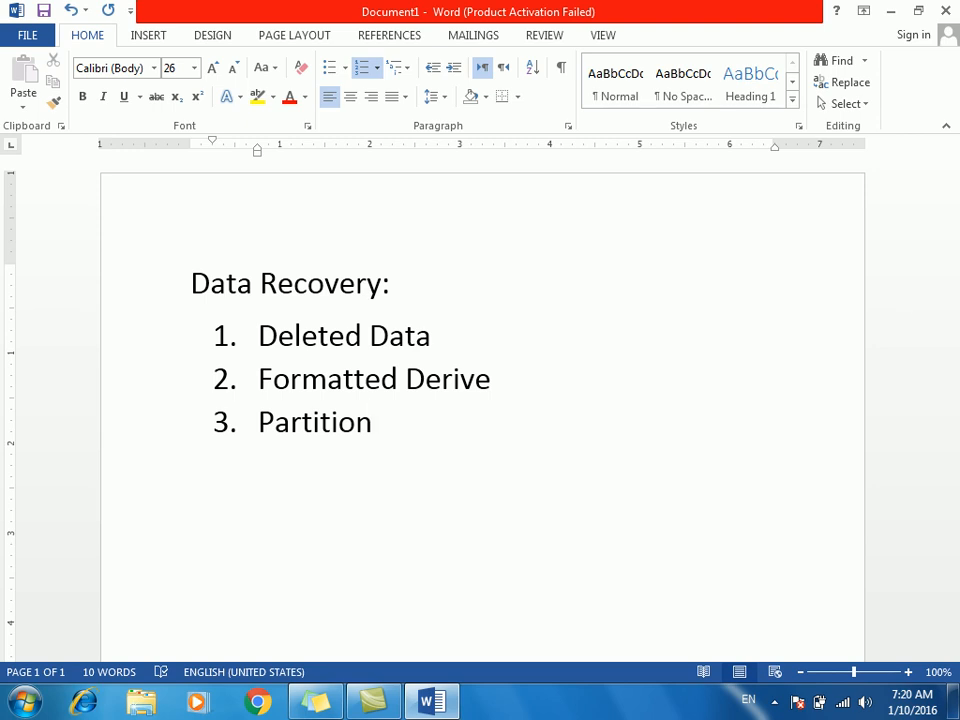
End the numbered list and insert a double horizontal line across the page below it.
key("Return")
key("Return")
key("BackSpace")
type("===")
key("Return")
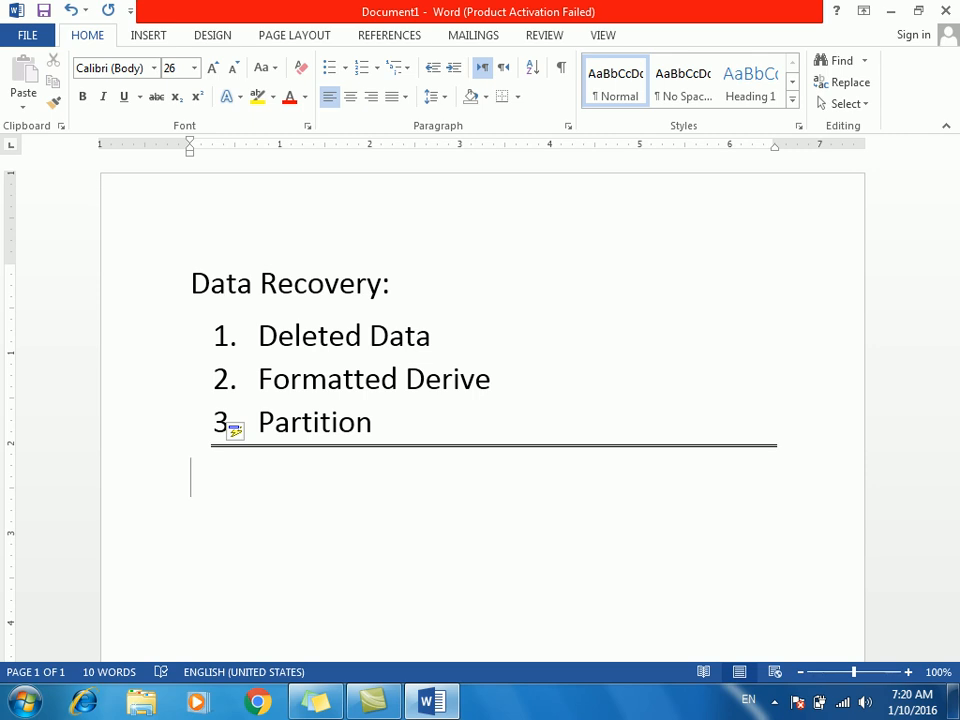
Minimize the document, move the Data Rec archive to an empty area of the desktop and open it in WinRAR.
left_click(891, 12)
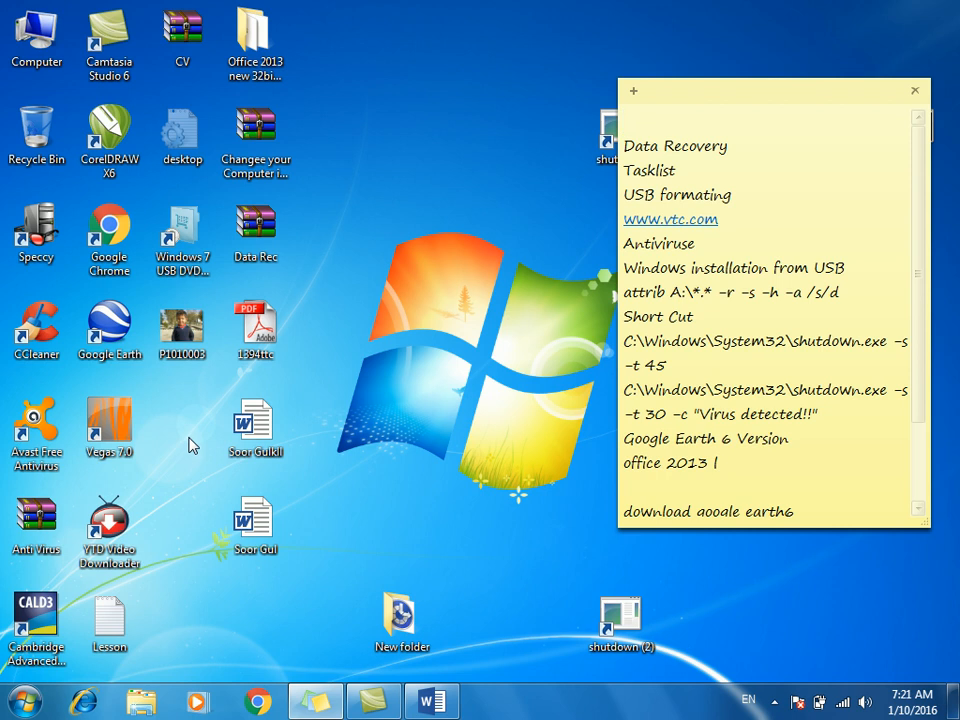
left_click_drag(294, 240, 440, 147)
double_click(405, 130)
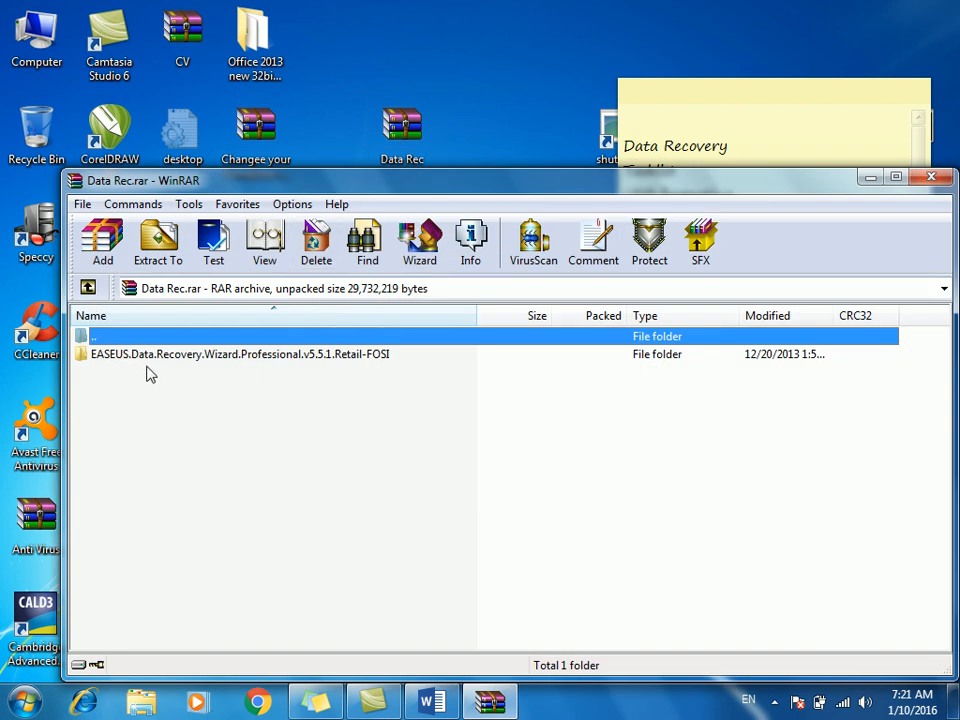
Run fo-drw55.exe from the fo-drw55 folder inside the archive's EASEUS Data Recovery Wizard folder.
left_click(150, 356)
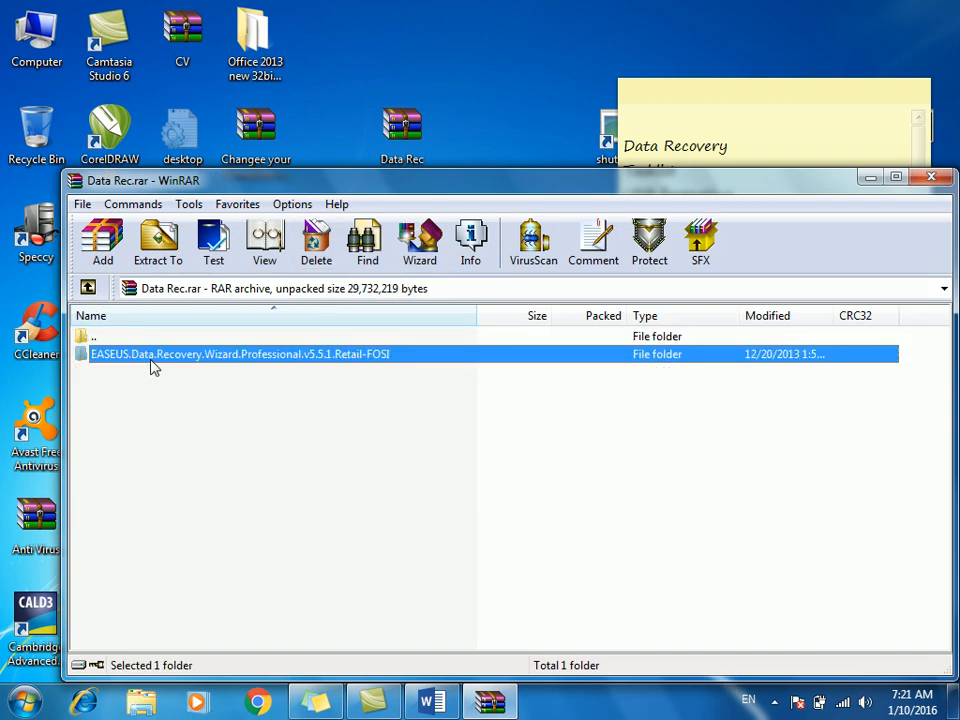
double_click(332, 362)
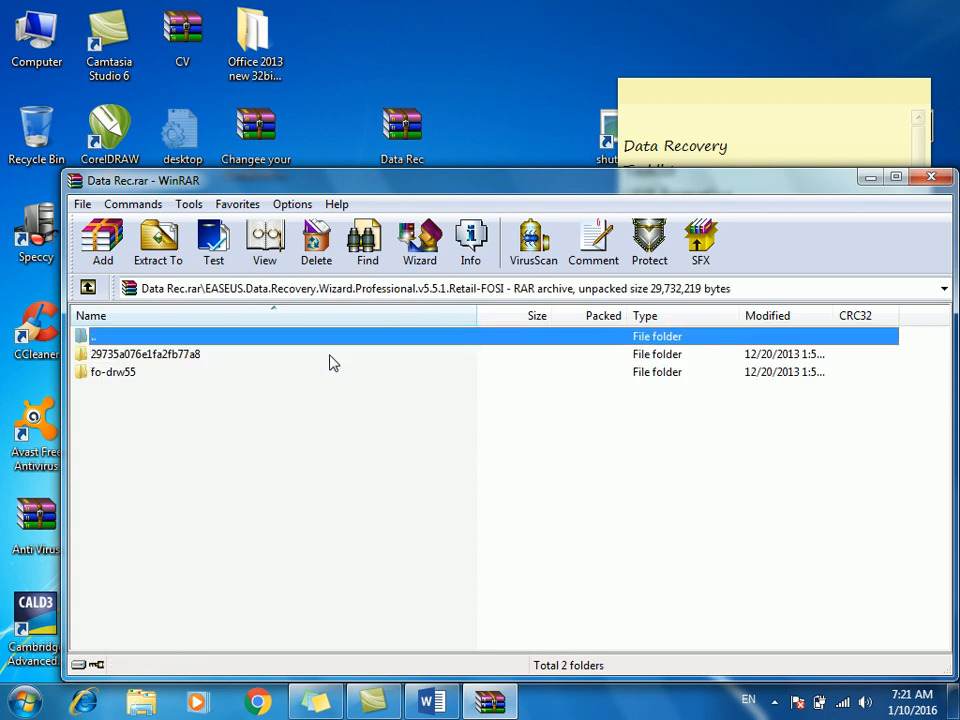
double_click(110, 378)
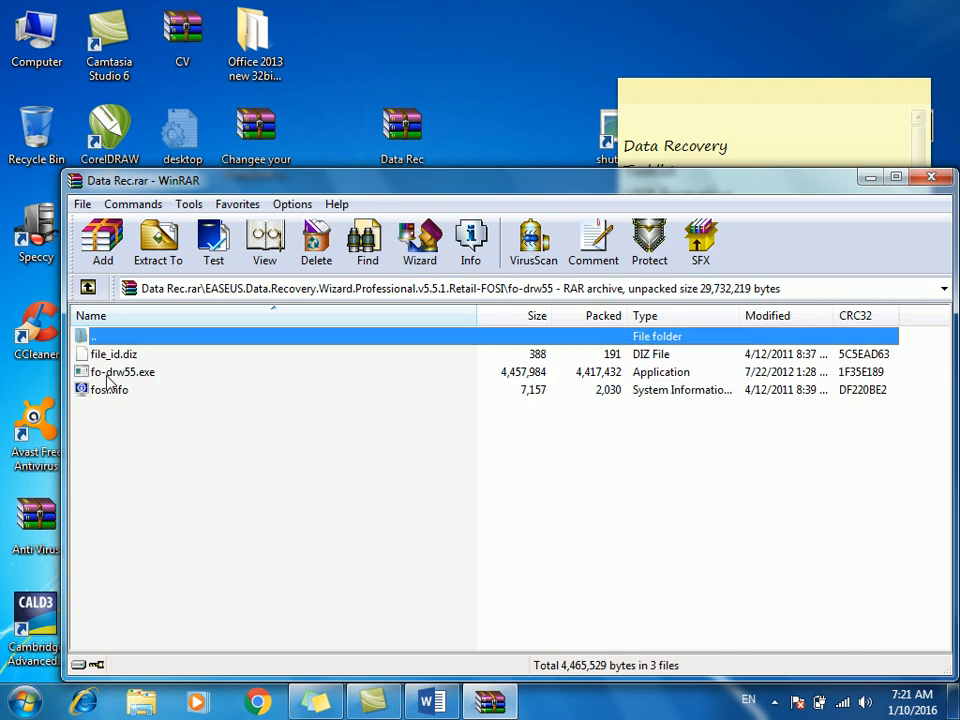
double_click(107, 374)
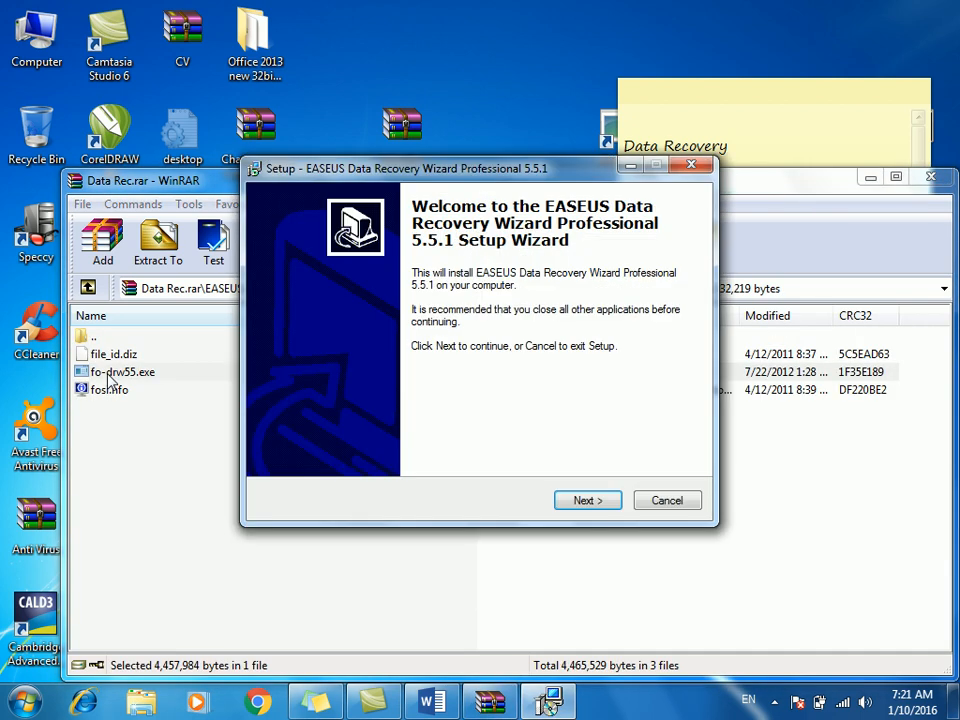
Proceed past the setup's welcome page and accept the license agreement.
left_click_drag(449, 173, 426, 175)
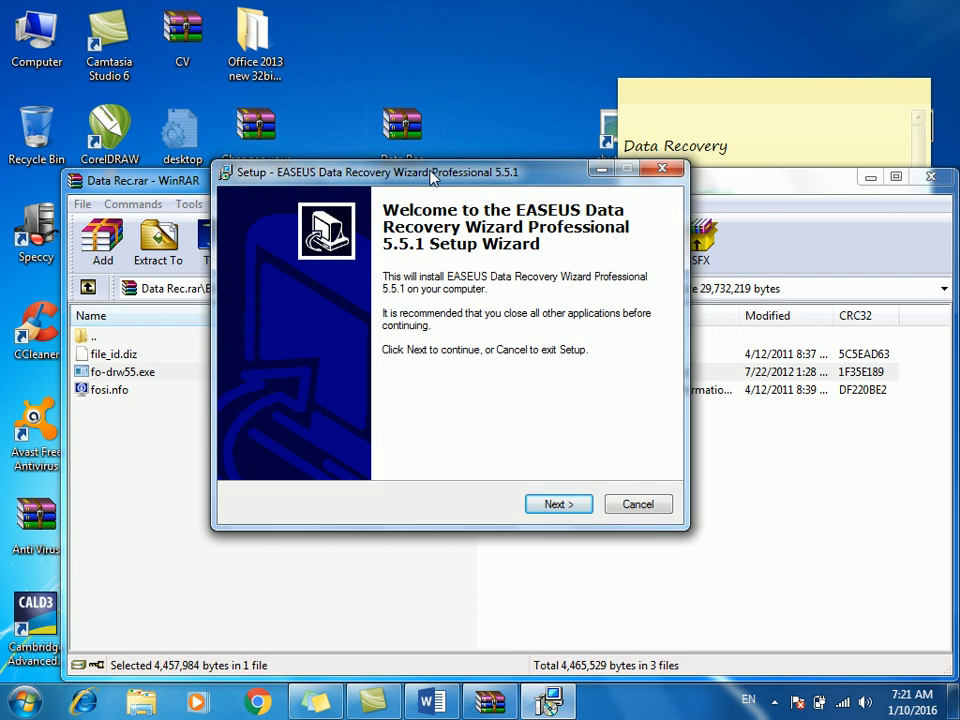
left_click(536, 505)
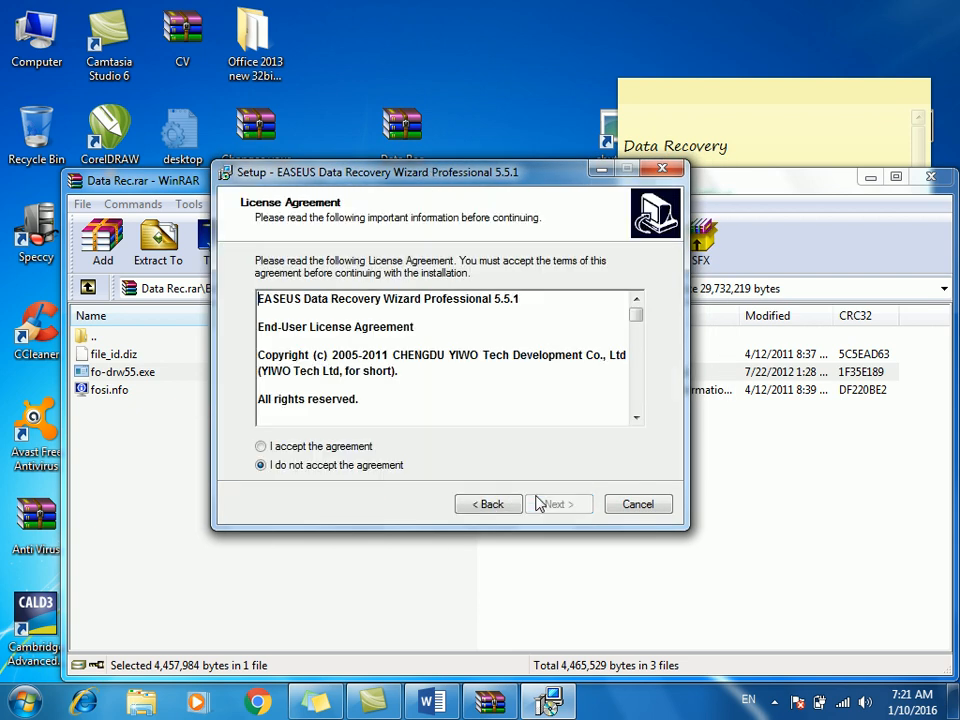
left_click(338, 452)
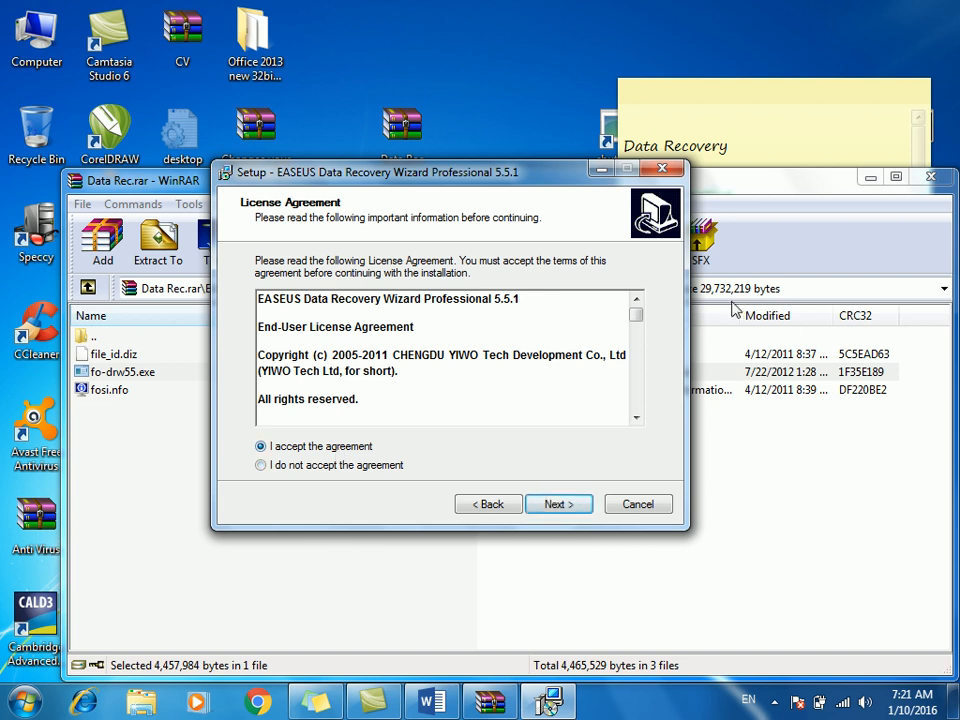
left_click_drag(636, 317, 637, 420)
left_click(567, 510)
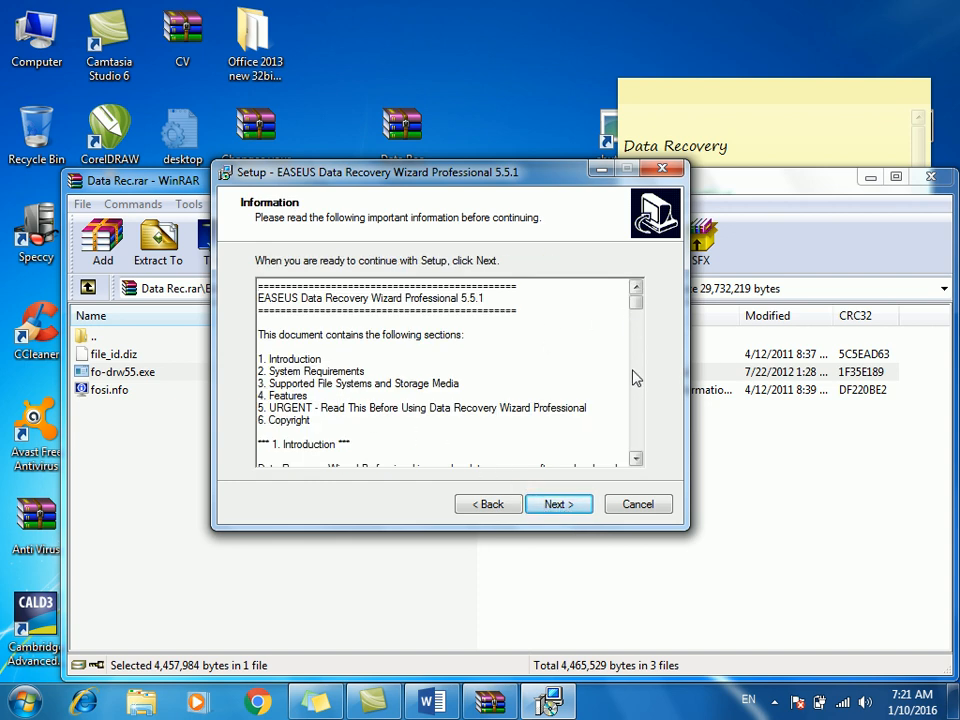
Review the introduction and system requirements on the setup's Information page, and continue to the destination location.
left_click_drag(634, 302, 634, 319)
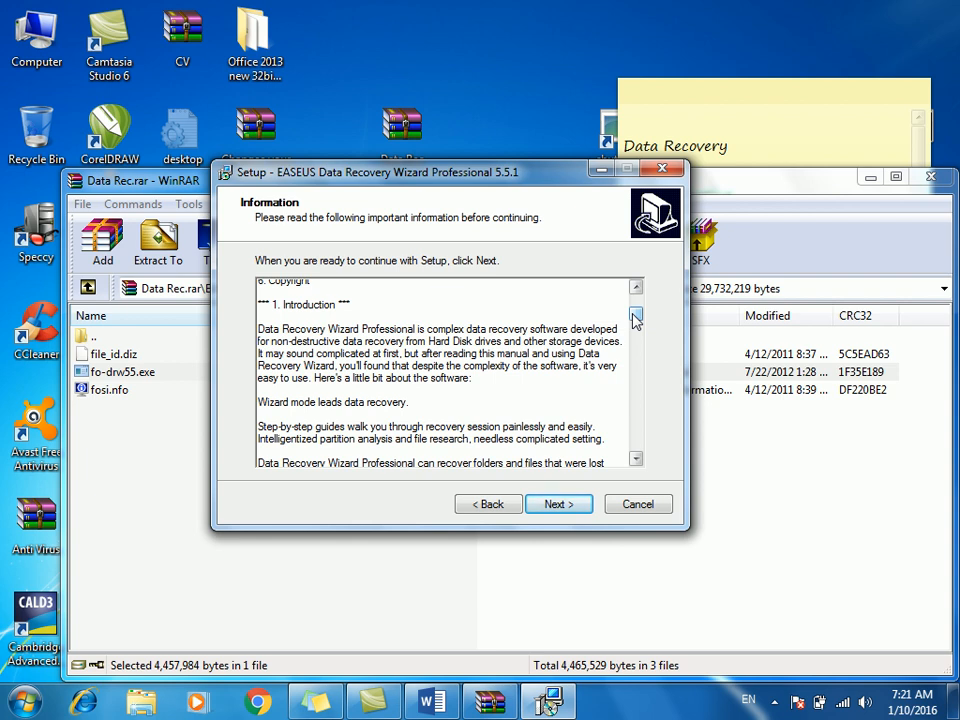
left_click_drag(634, 317, 631, 348)
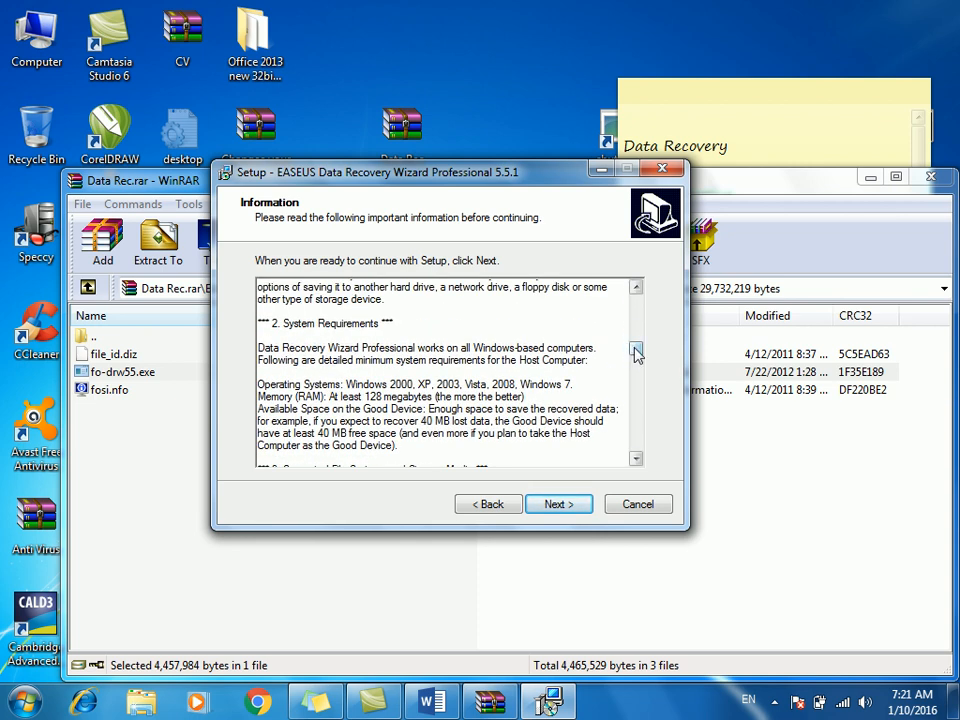
left_click_drag(636, 352, 631, 263)
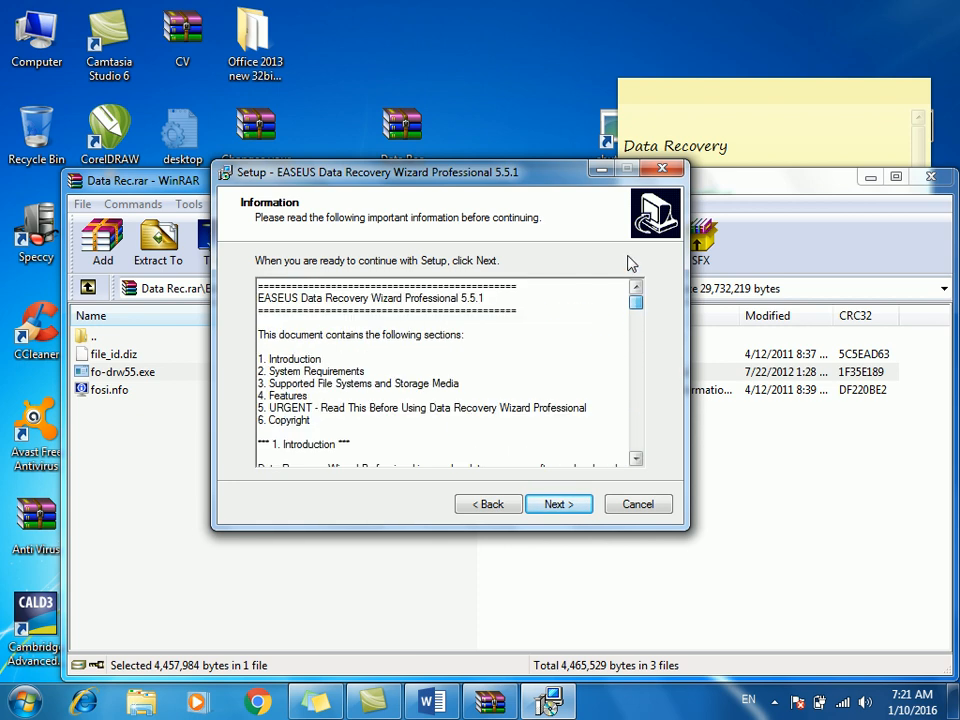
left_click(548, 506)
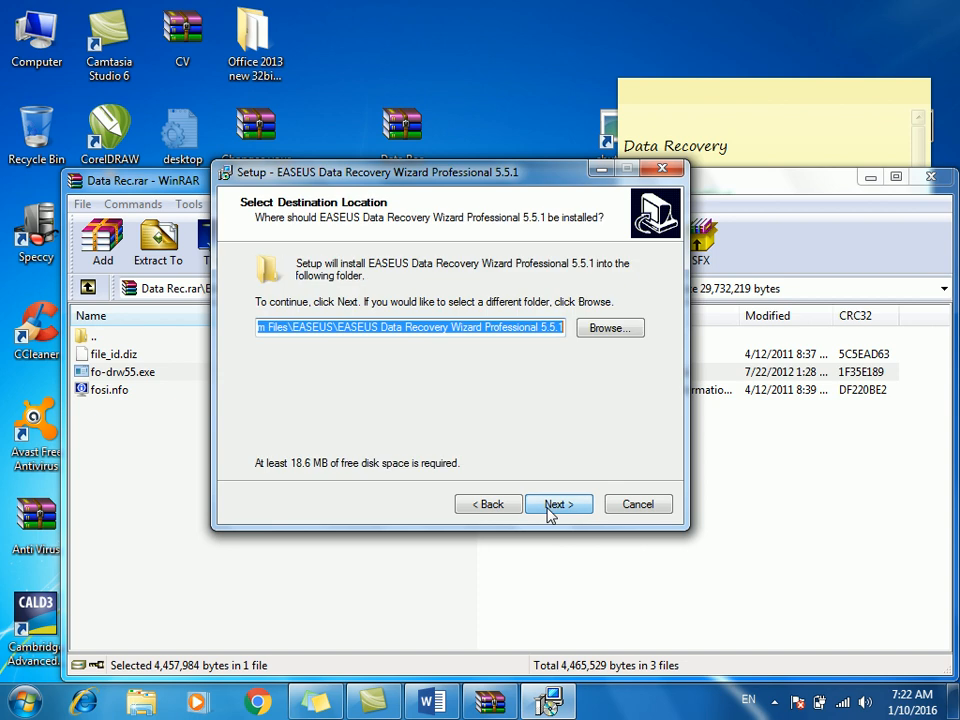
Keep the default installation folder under C:\Program Files\EASEUS and acknowledge having read the install location caution.
left_click(530, 333)
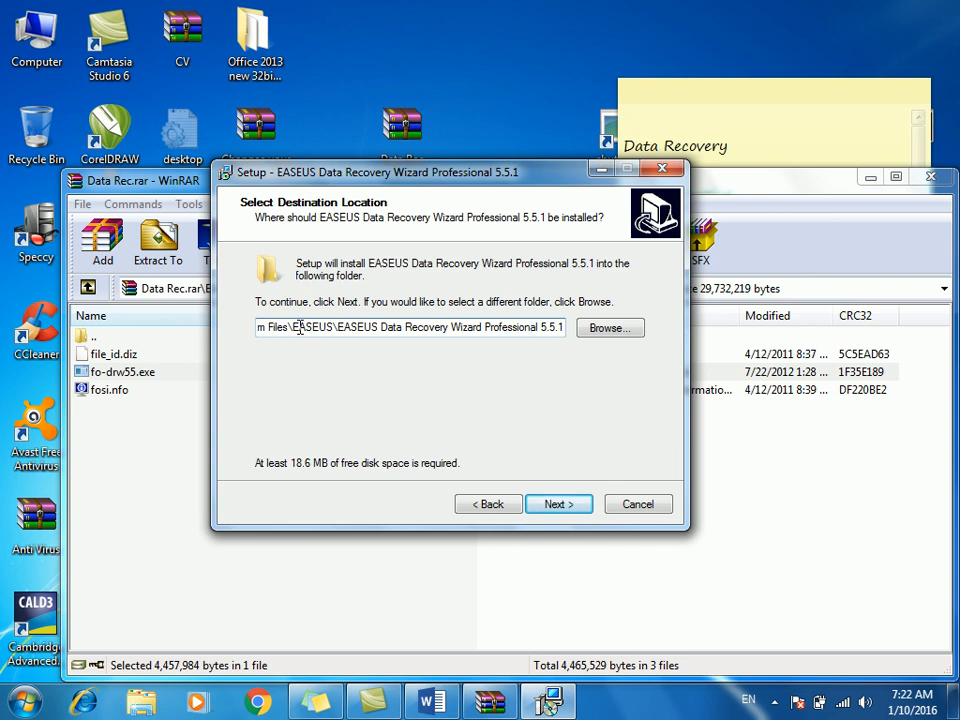
left_click_drag(404, 328, 545, 322)
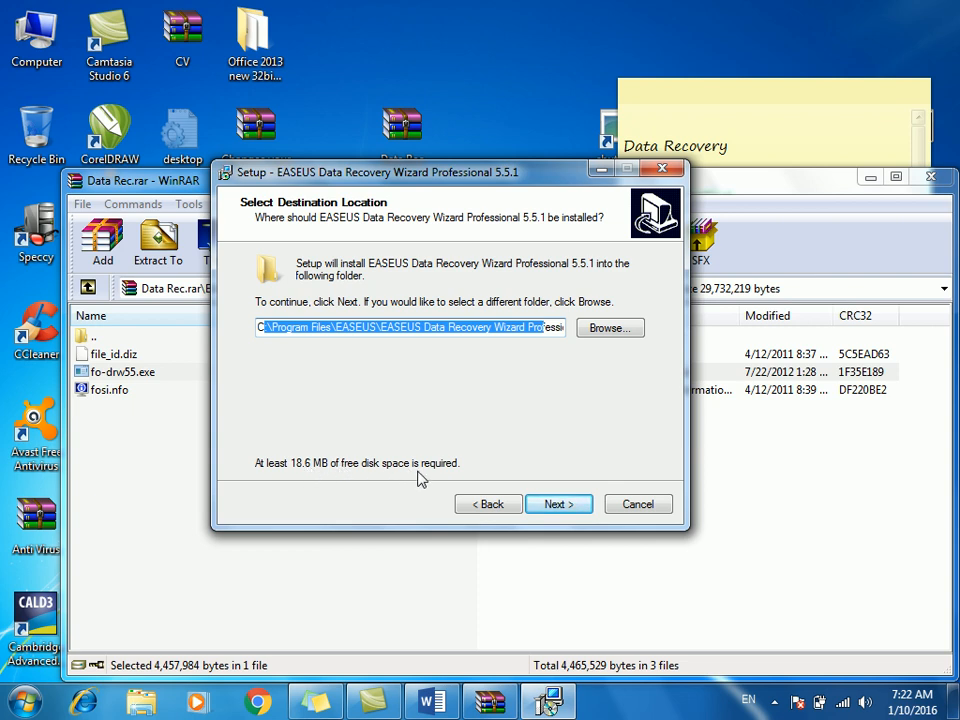
left_click(546, 516)
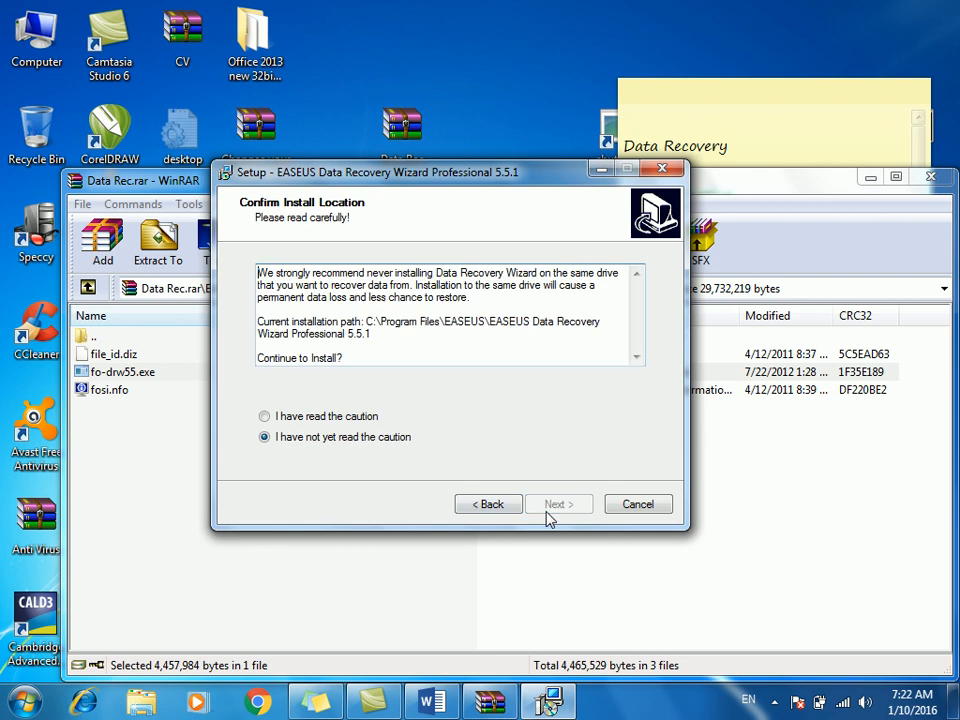
left_click(340, 422)
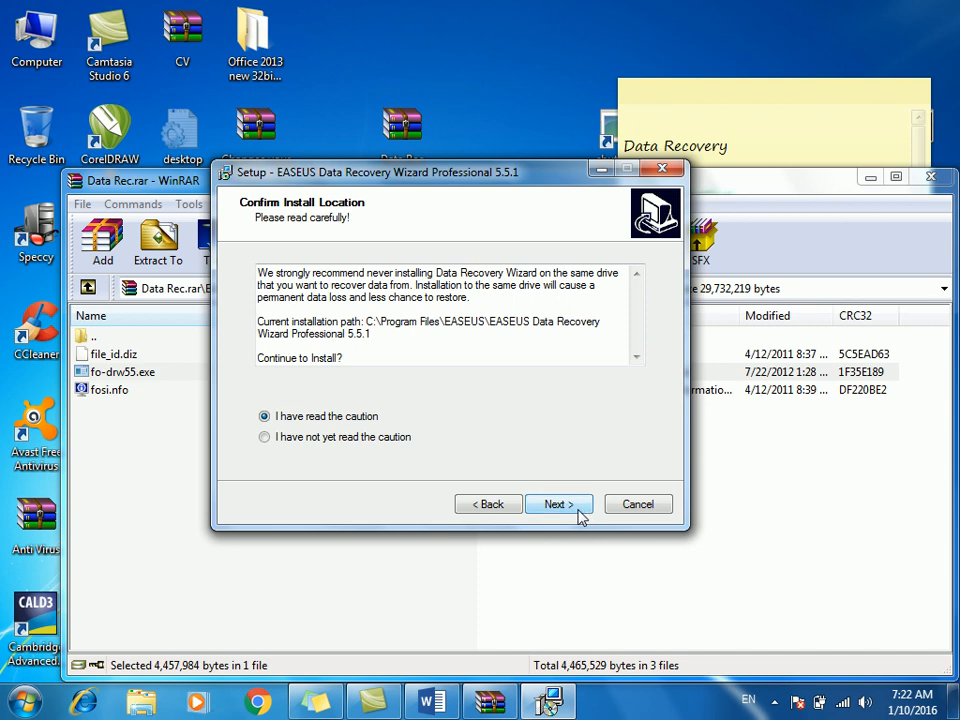
Review the current installation path on the Confirm Install Location page and continue to the additional tasks.
left_click_drag(366, 321, 603, 333)
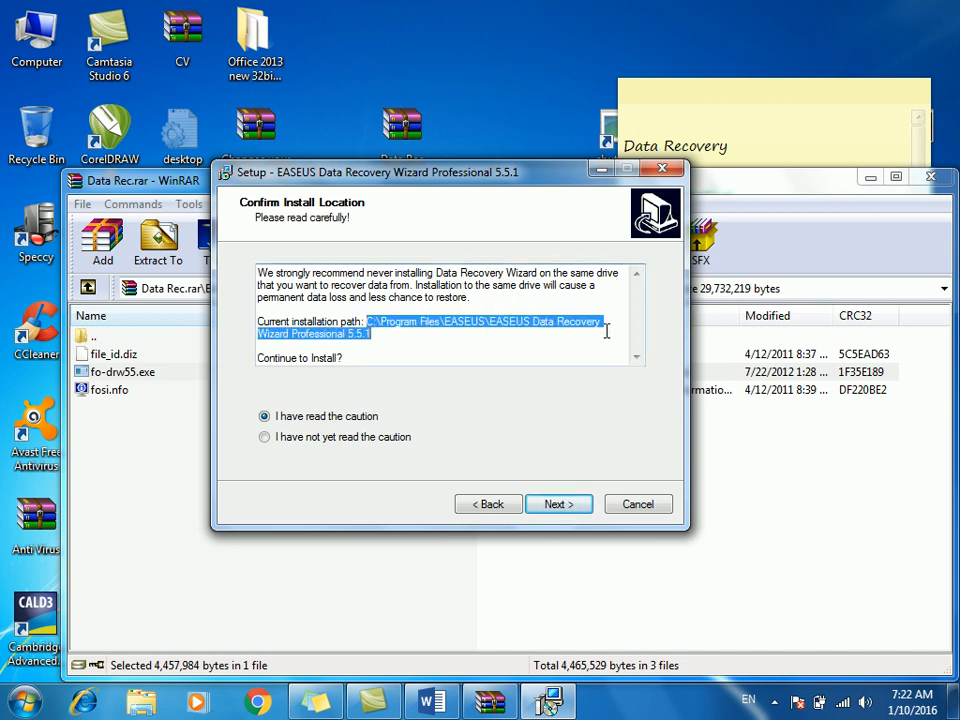
left_click(549, 507)
left_click(549, 507)
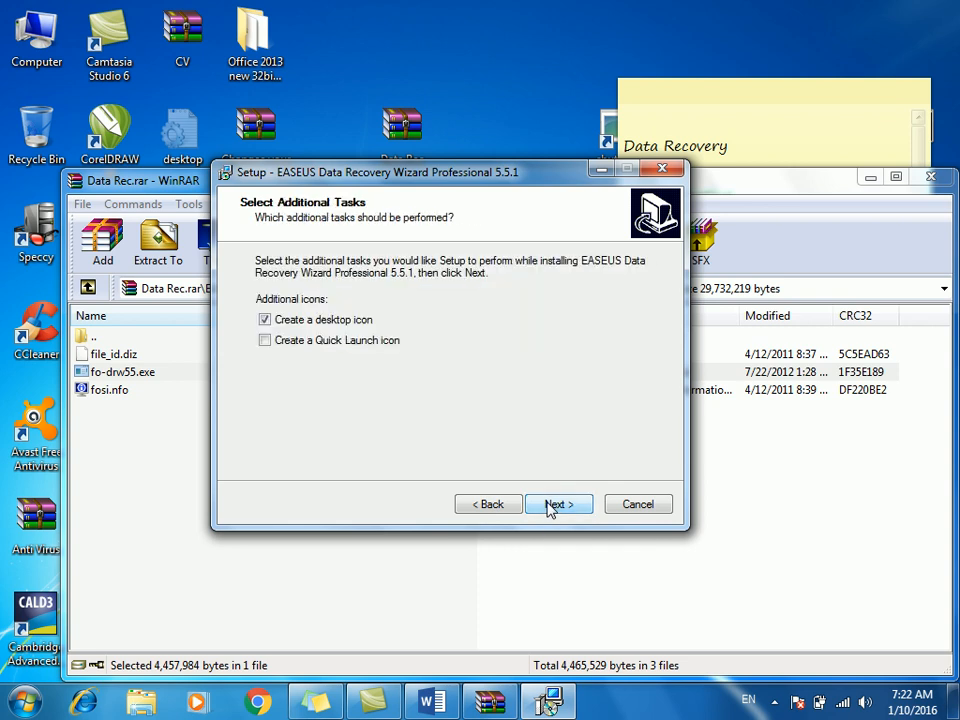
Install the program with only the desktop icon as an additional task, and finish the setup.
left_click(330, 328)
left_click(330, 328)
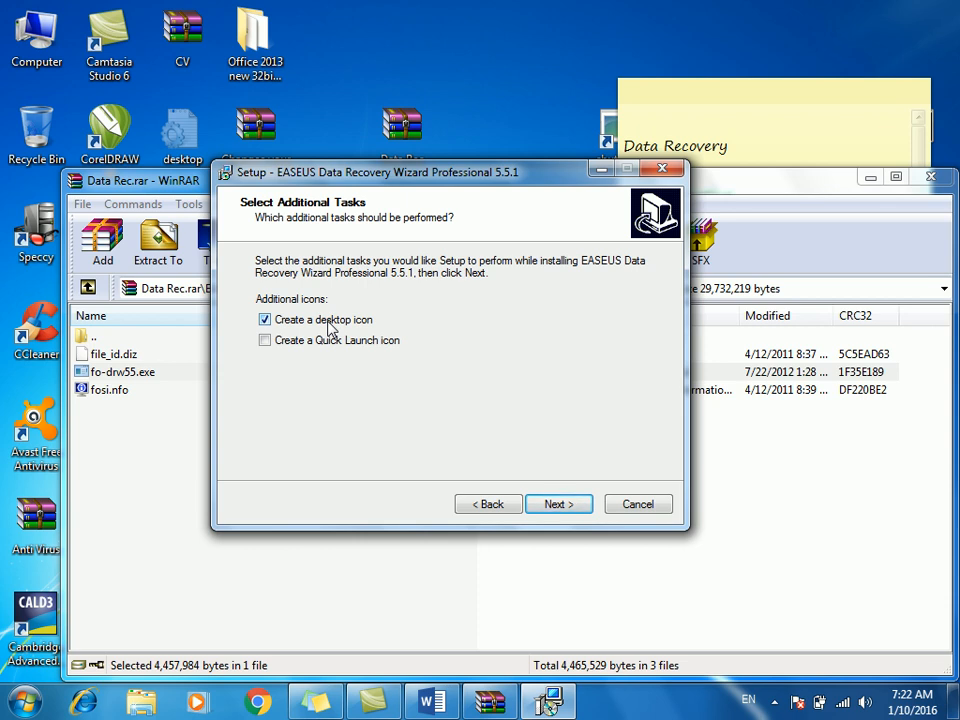
left_click(544, 506)
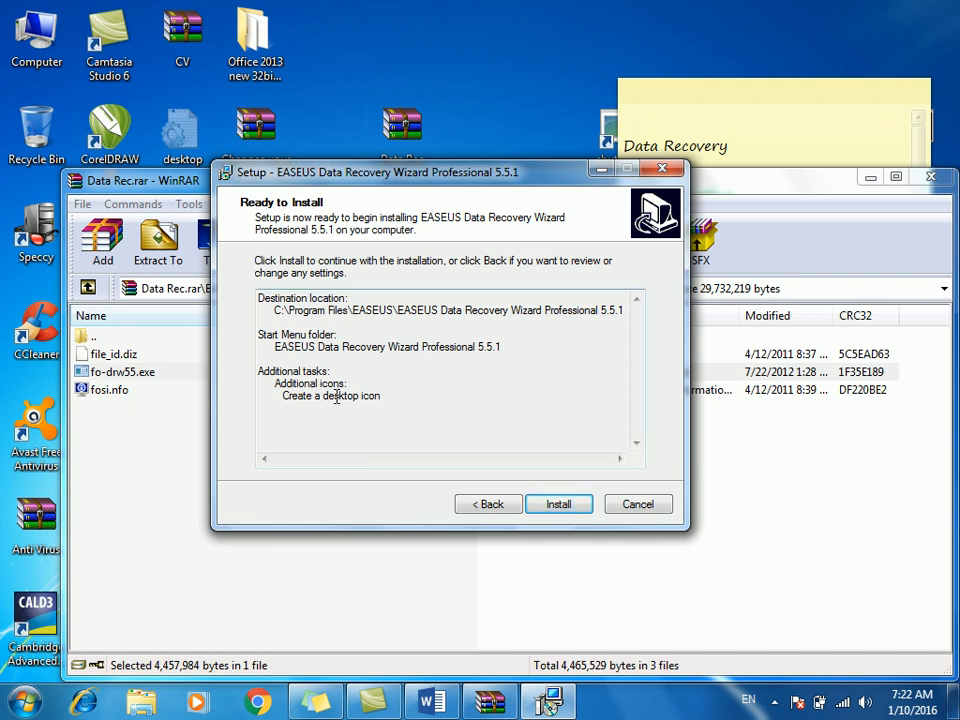
left_click(556, 504)
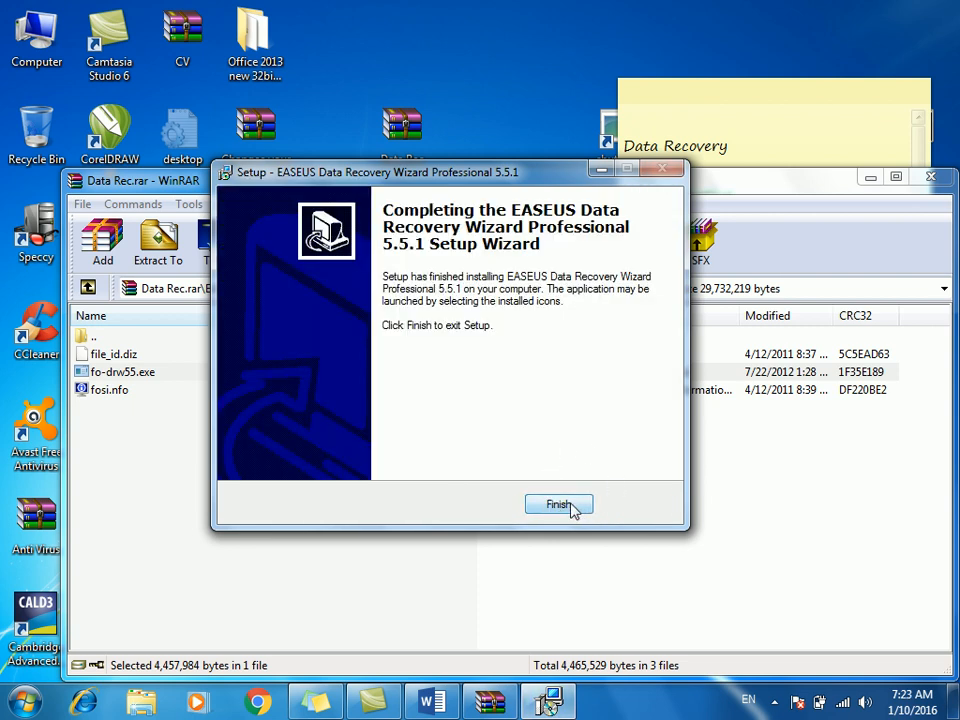
left_click(574, 508)
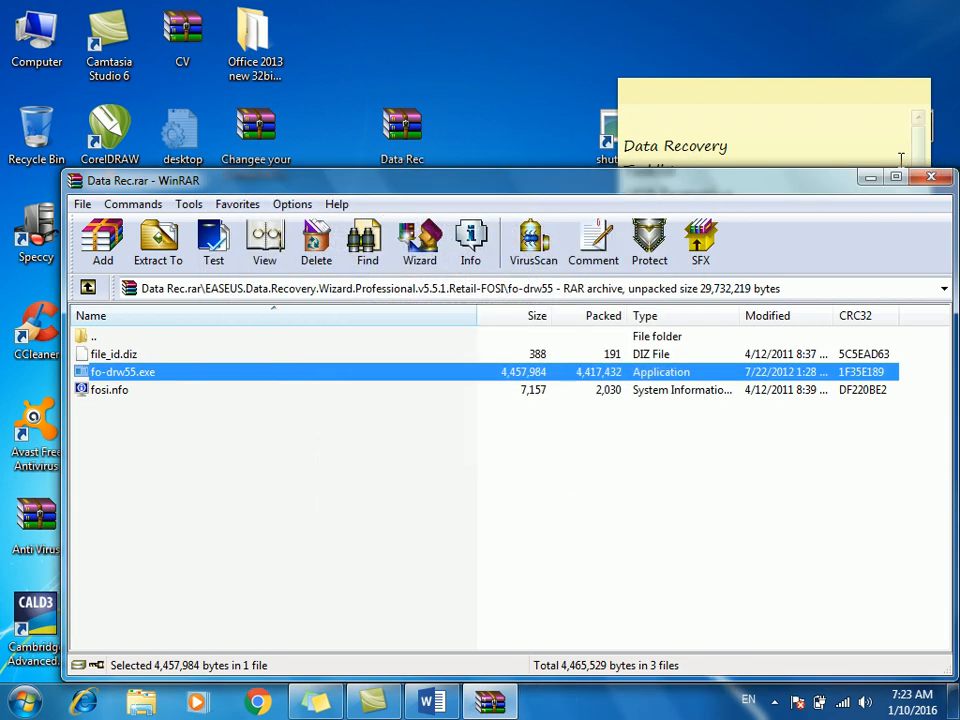
Minimize the archive window and move the EASEUS Data Recovery Wizard shortcut below the Data Rec archive on the desktop.
left_click(869, 180)
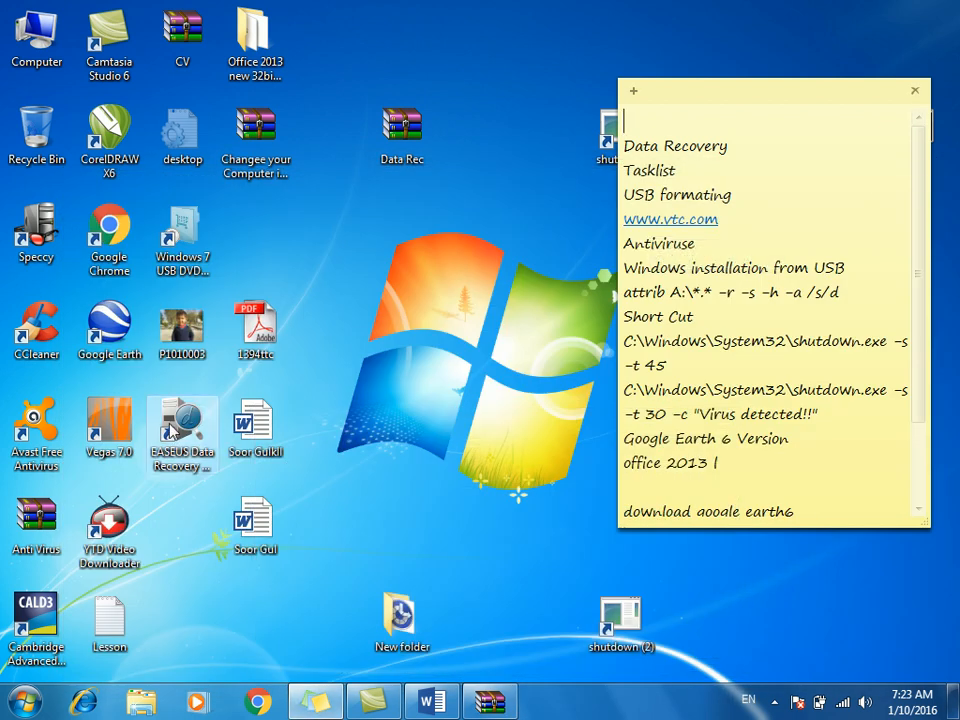
left_click_drag(188, 425, 410, 235)
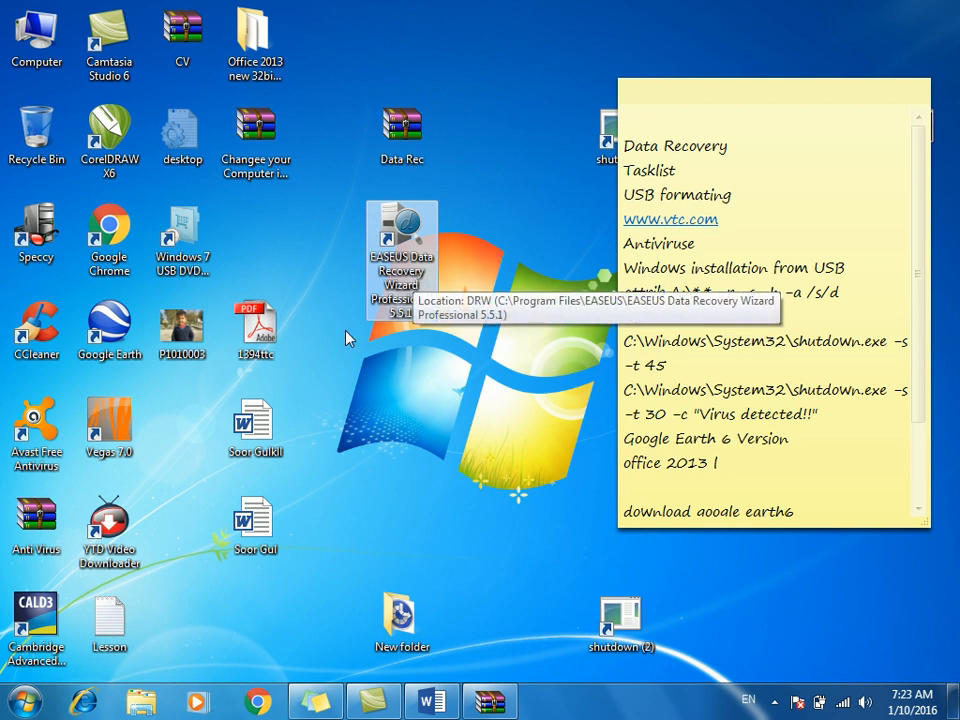
Launch EASEUS Data Recovery Wizard, agree to get the new version details and minimize the browser page that opens.
left_click(25, 704)
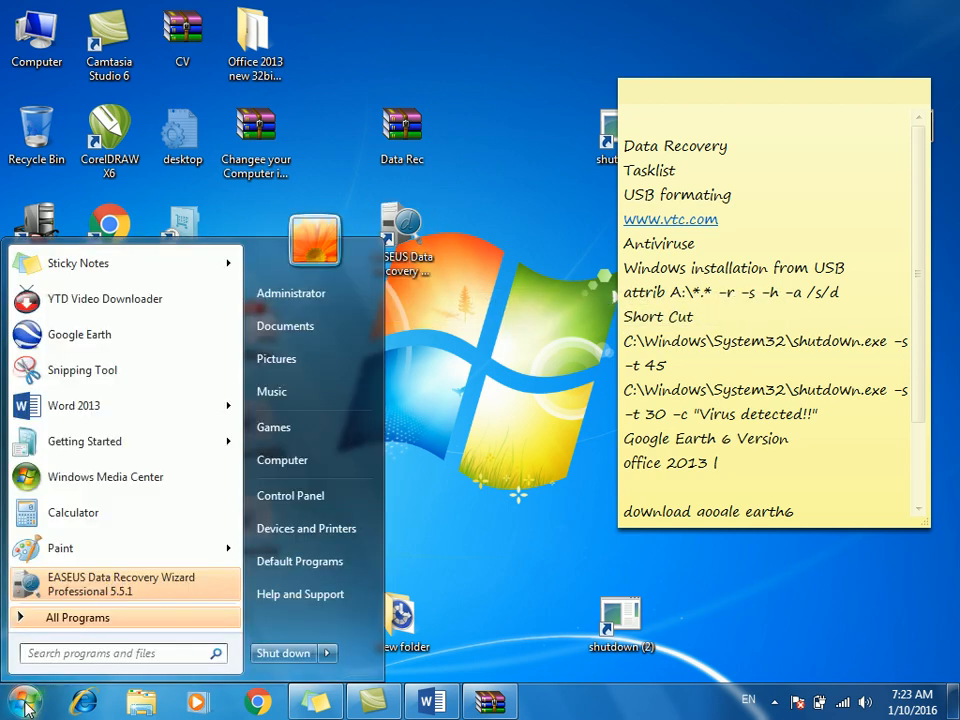
left_click(543, 268)
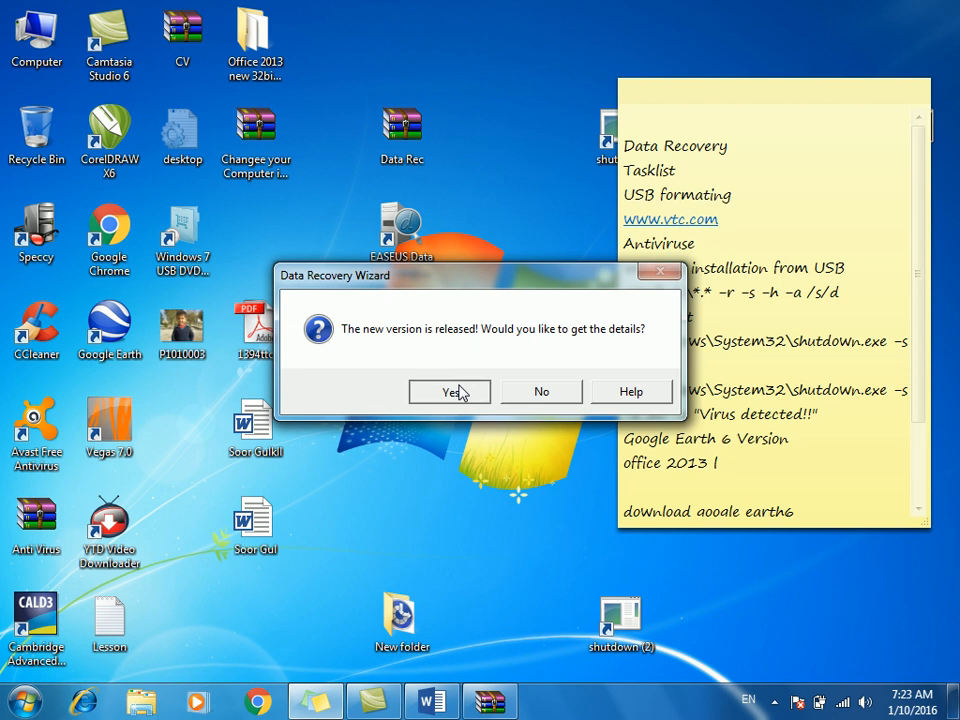
left_click(466, 391)
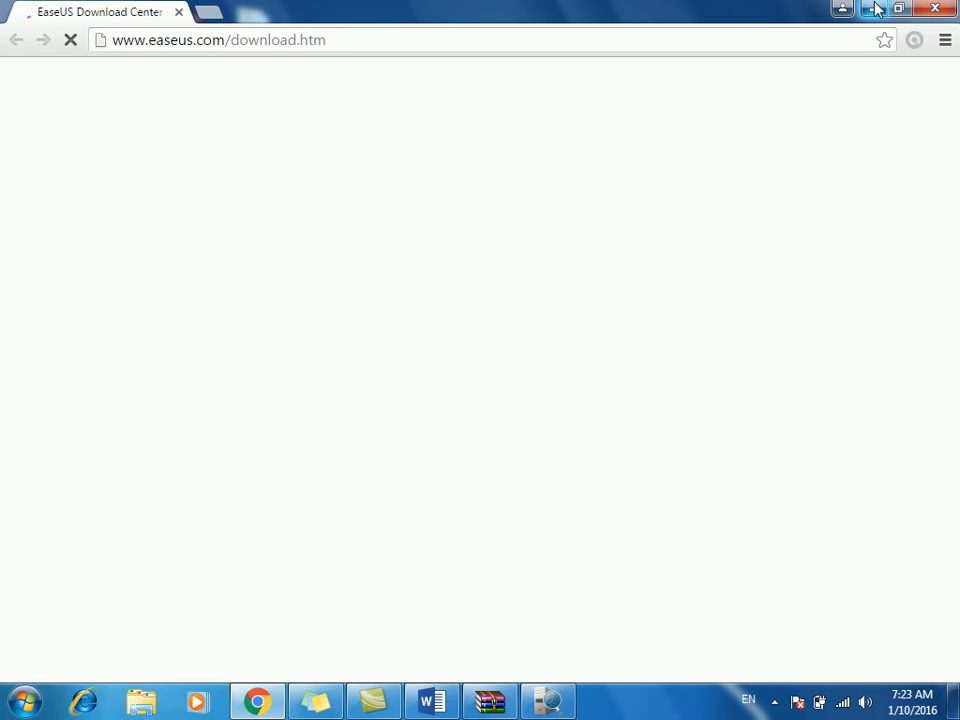
left_click(874, 9)
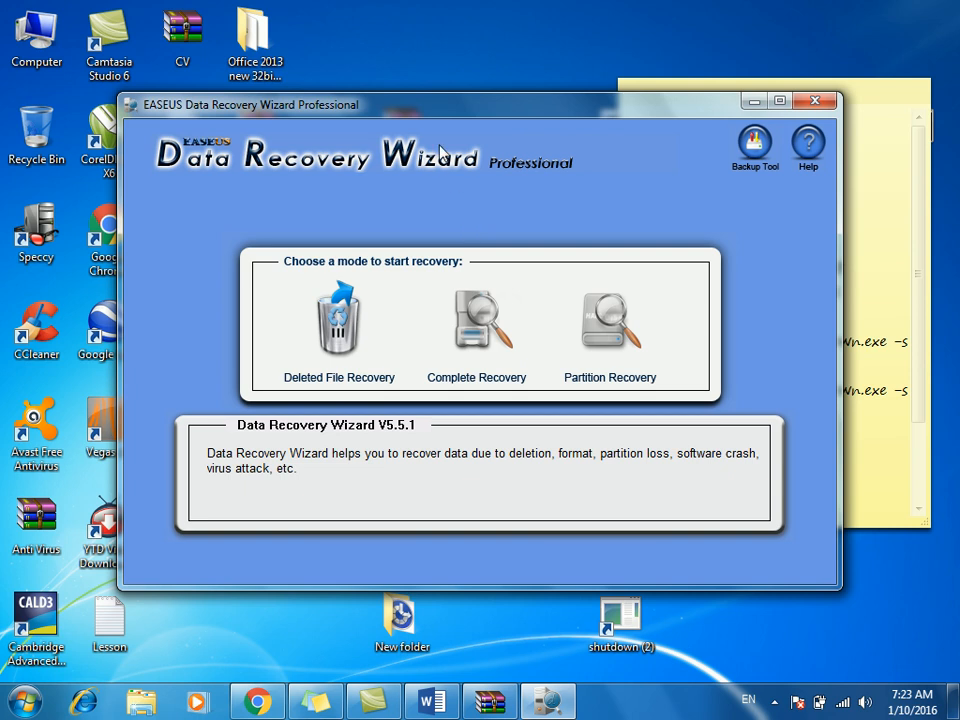
Reposition the wizard window and review the descriptions of the Deleted File, Complete and Partition Recovery modes.
left_click_drag(444, 107, 520, 116)
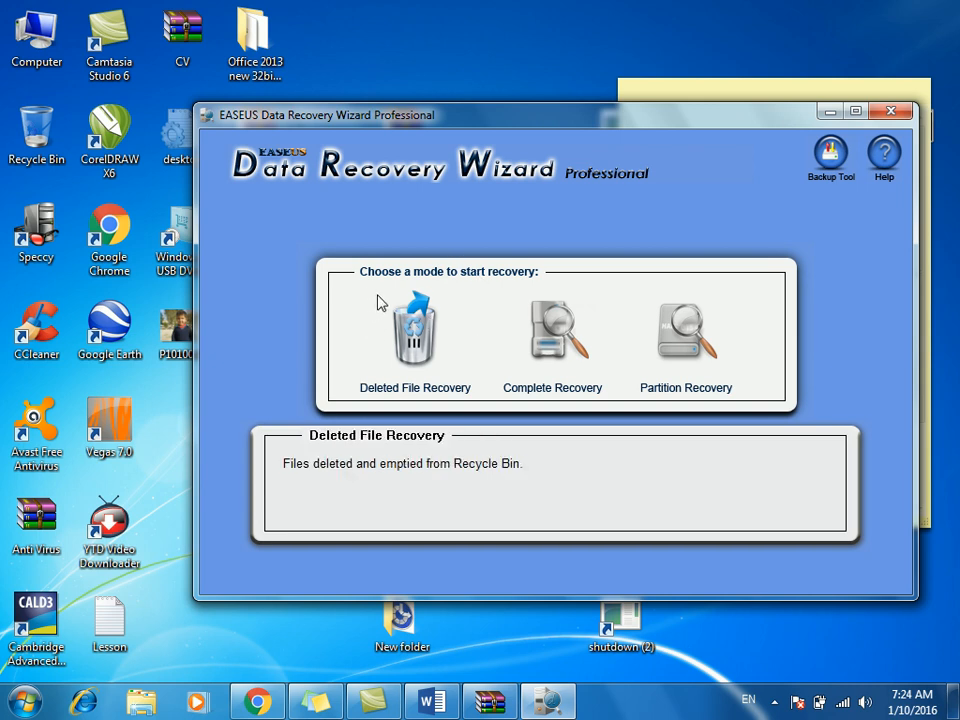
left_click(414, 339)
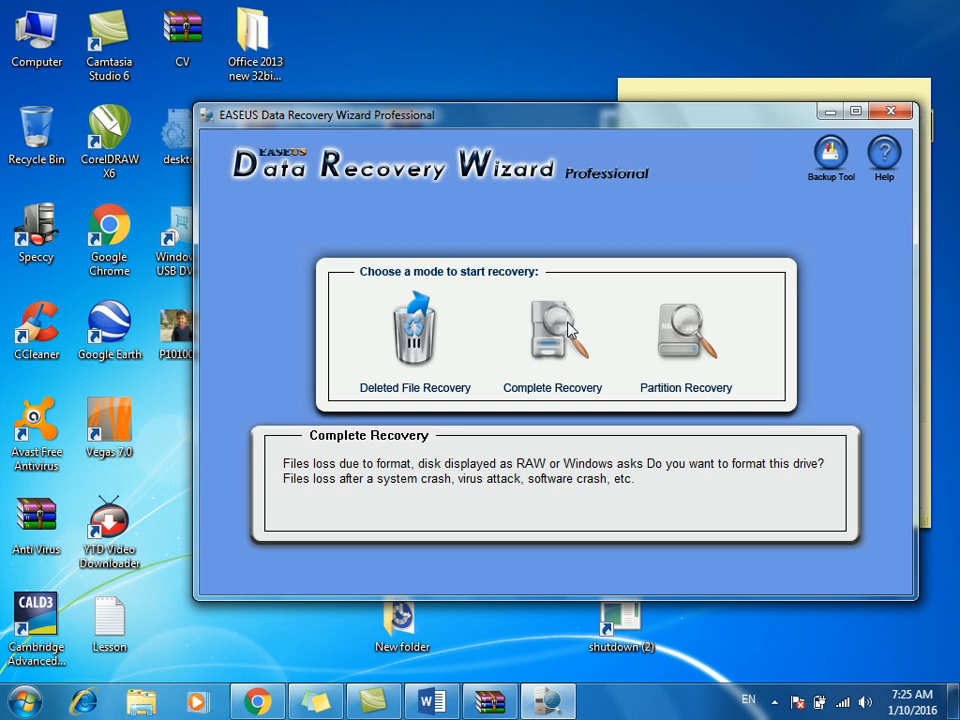
mouse_move(697, 350)
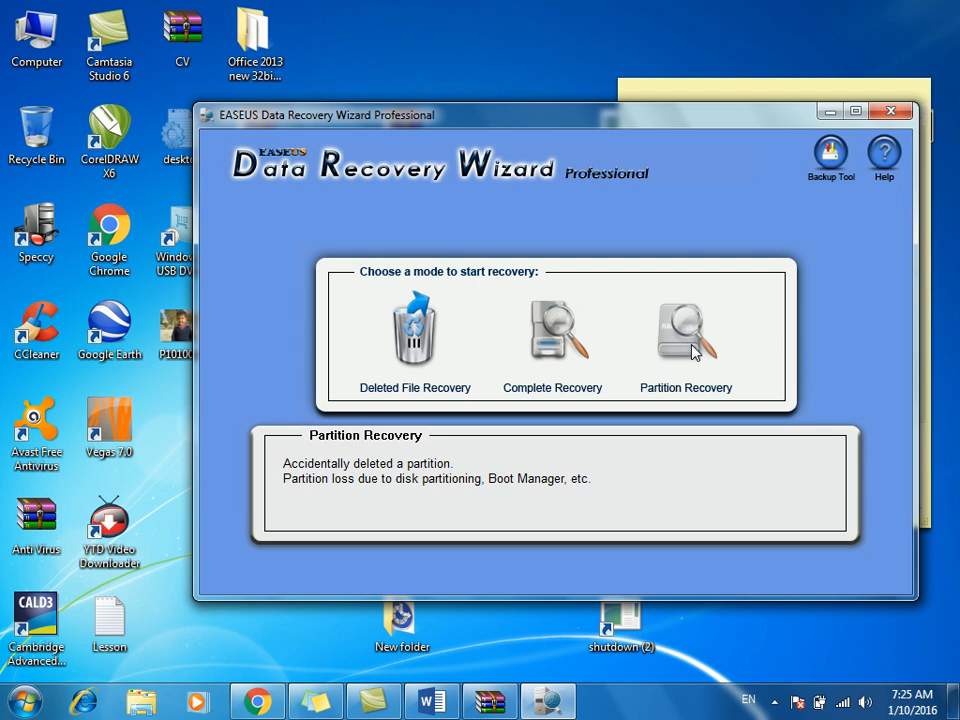
Set up Deleted File Recovery with bad sectors ignored, and with the all "Lost File" types search and the Common category turned off.
left_click(418, 348)
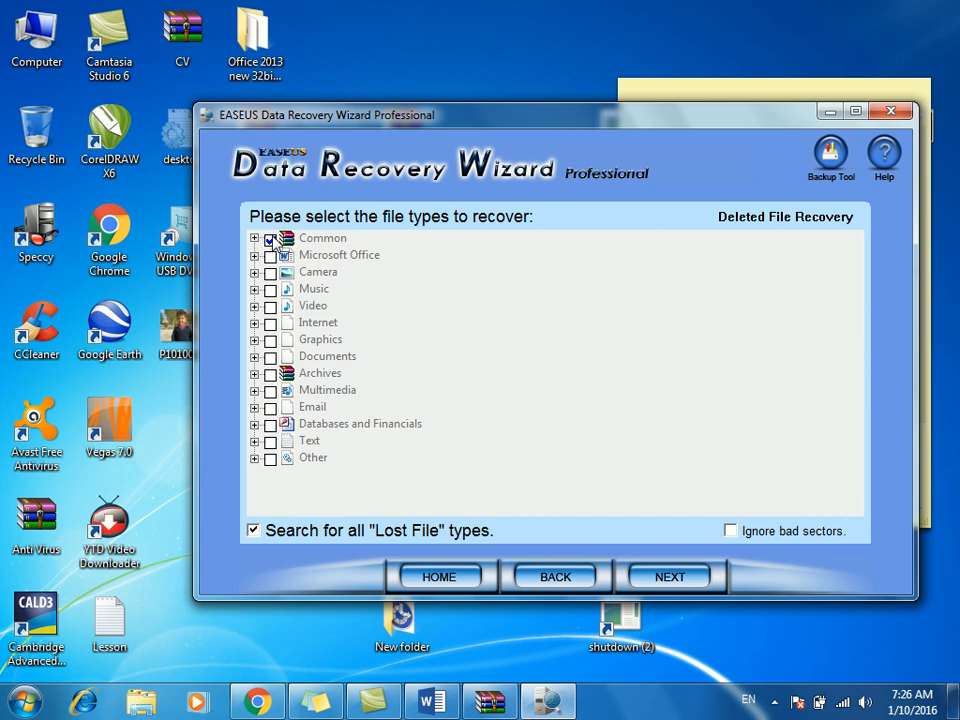
left_click(253, 529)
left_click(253, 530)
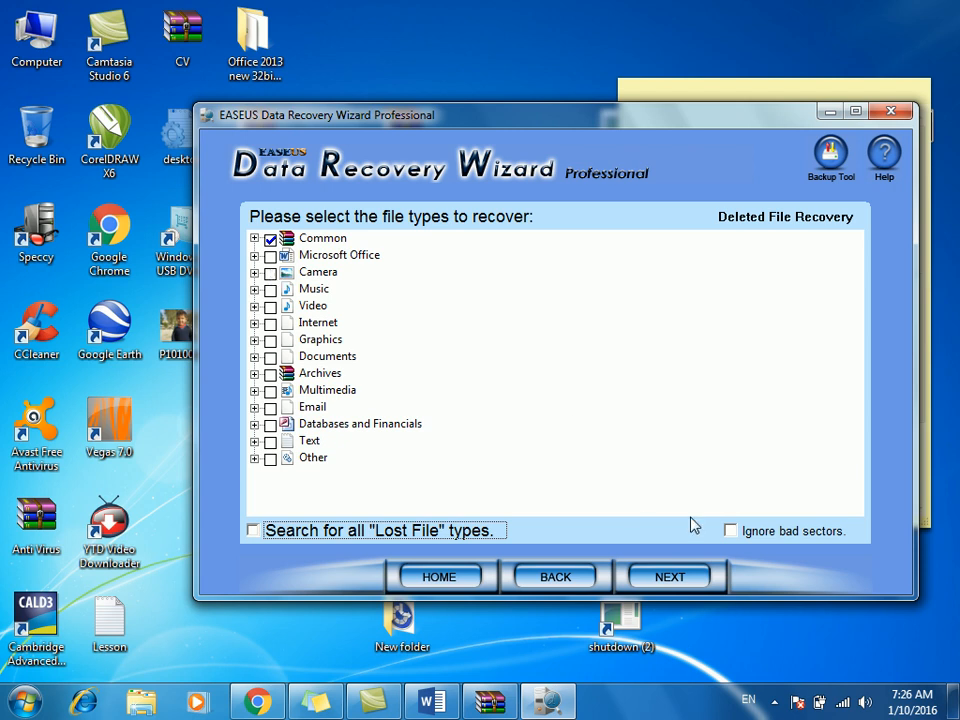
left_click(734, 536)
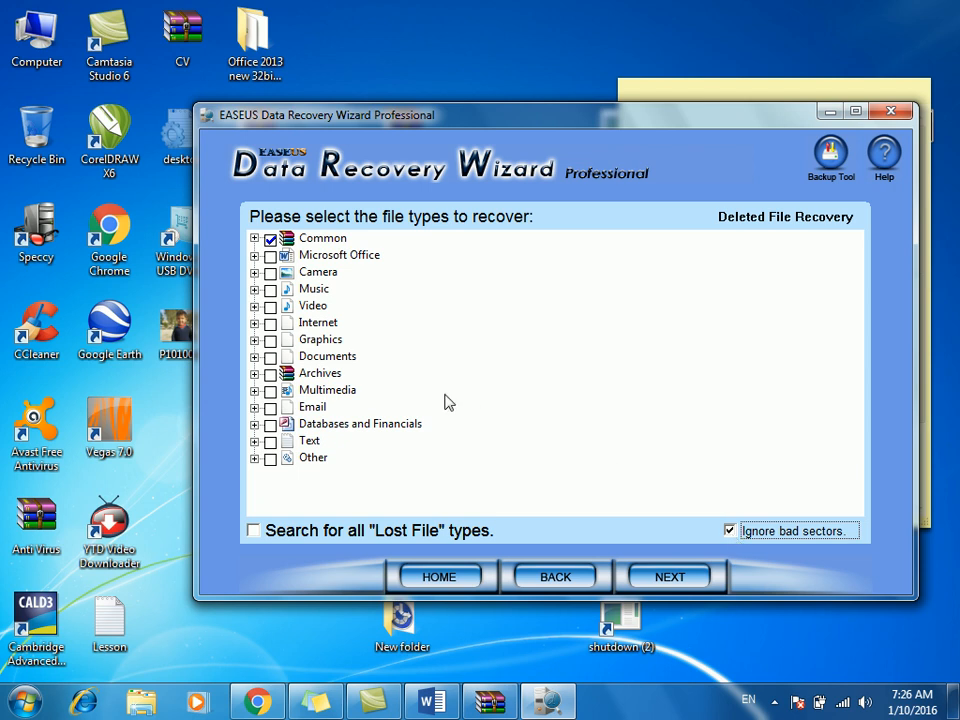
left_click(268, 240)
Examine the file types under Camera, Microsoft Office, Music, Video, Internet, Archives, and Databases and Financials, leaving every category unselected.
left_click(300, 274)
left_click(255, 274)
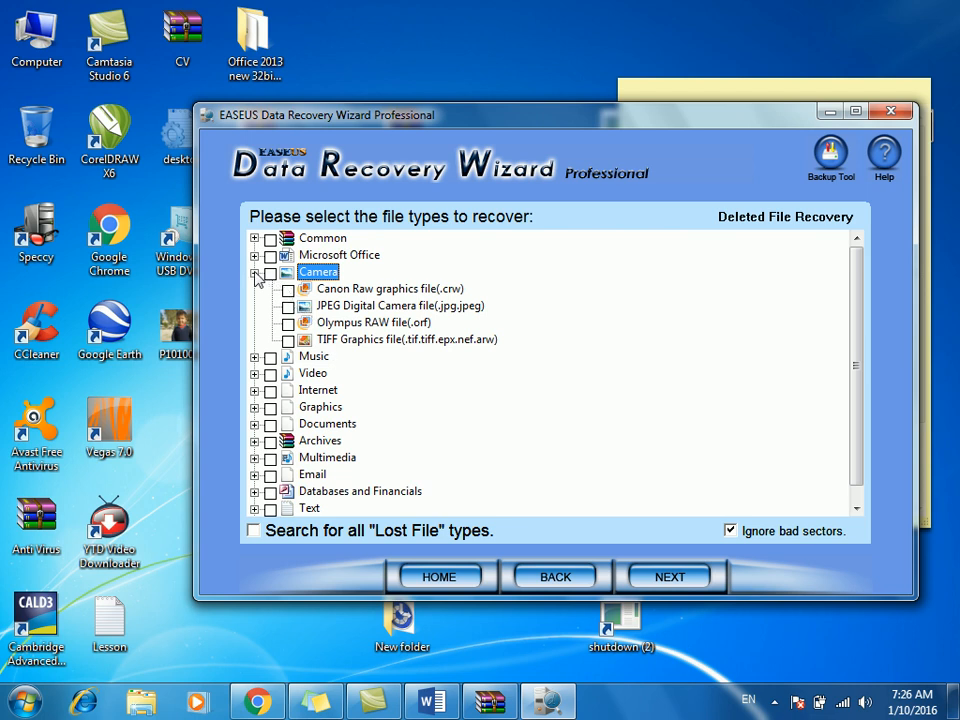
left_click(271, 273)
left_click(254, 273)
left_click(270, 274)
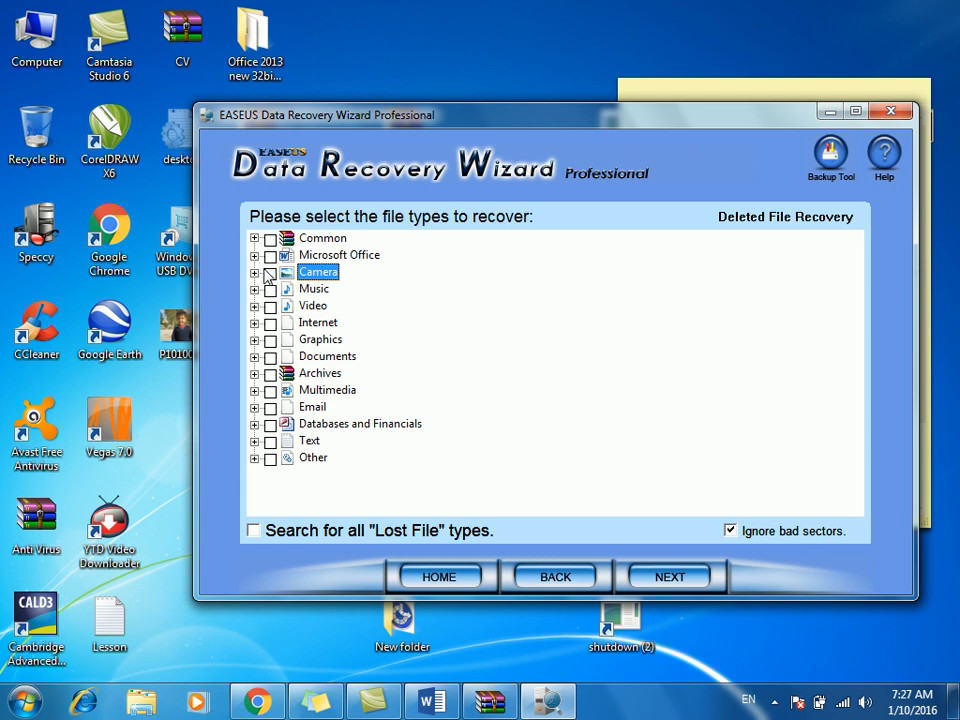
left_click(256, 257)
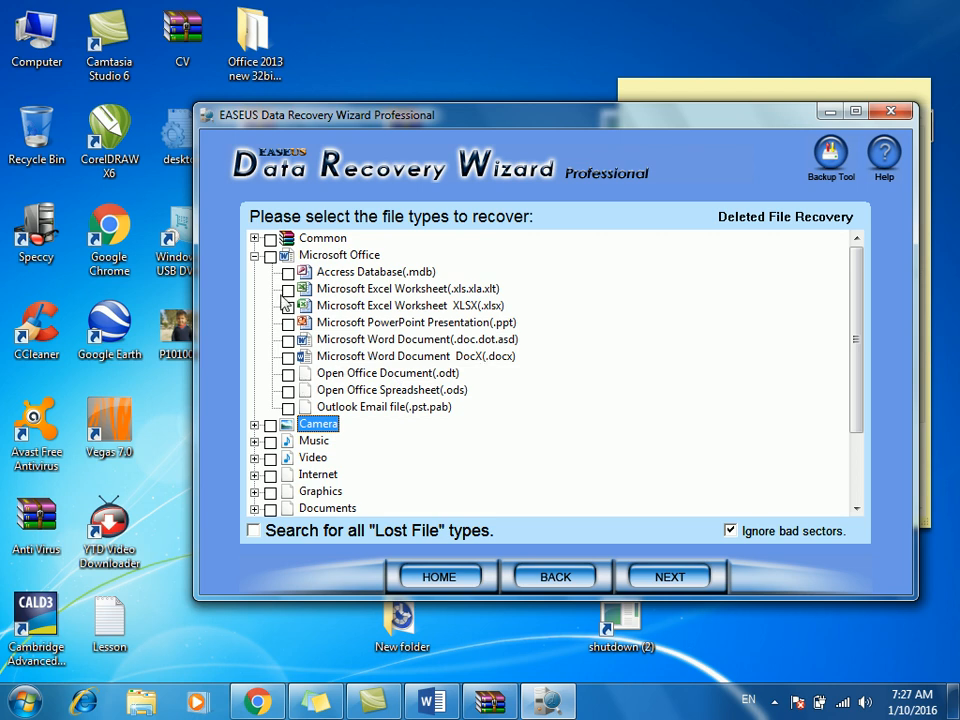
left_click(255, 256)
left_click(254, 290)
left_click(254, 290)
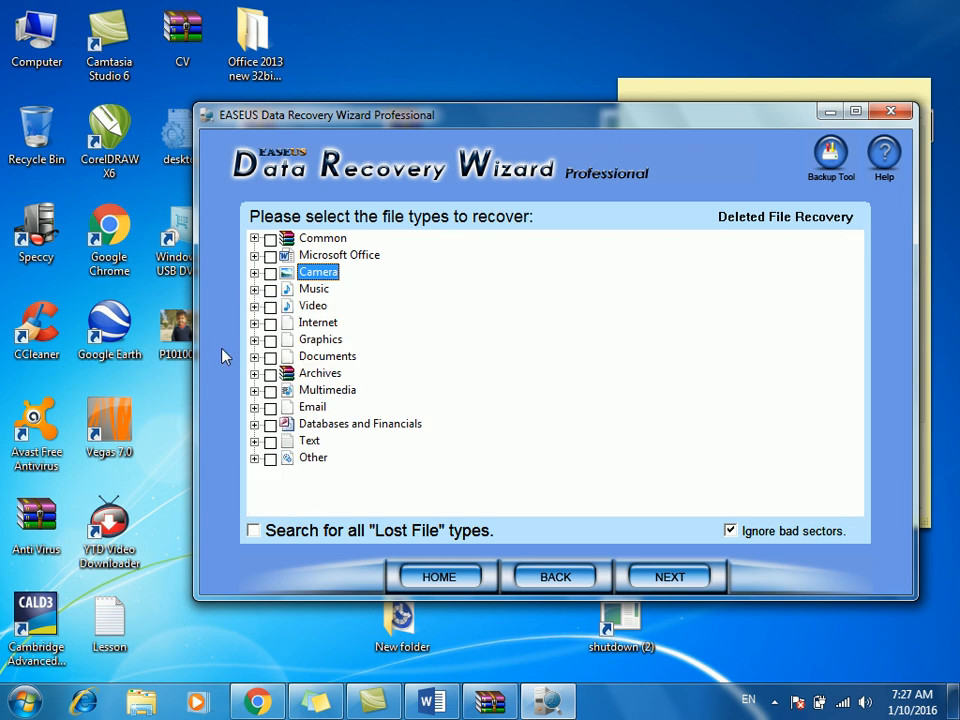
left_click(254, 306)
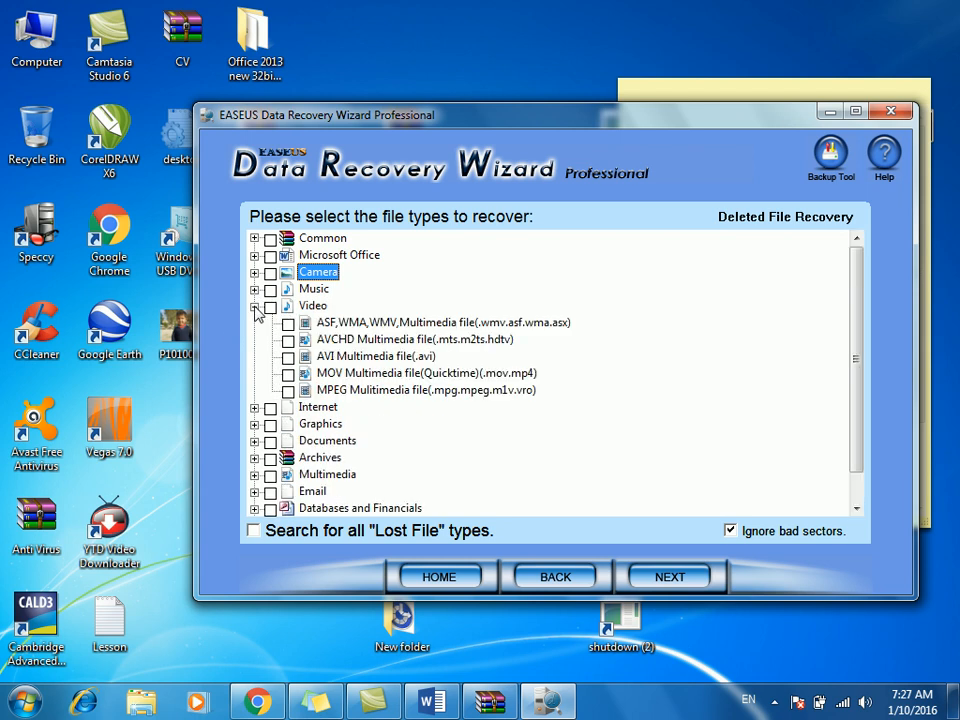
left_click(254, 306)
left_click(254, 323)
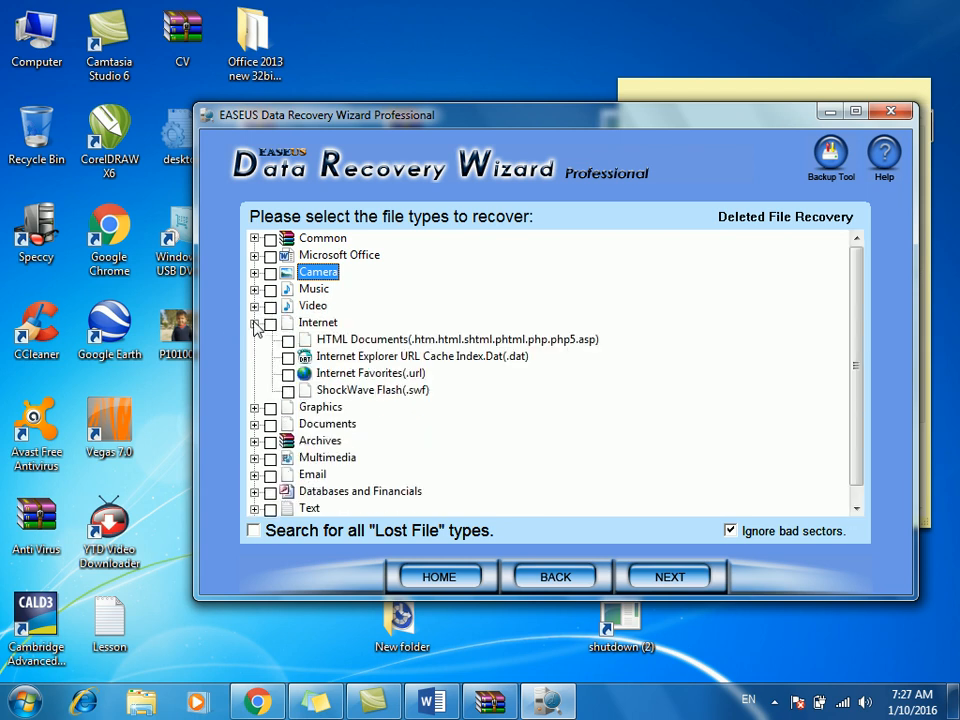
left_click(254, 323)
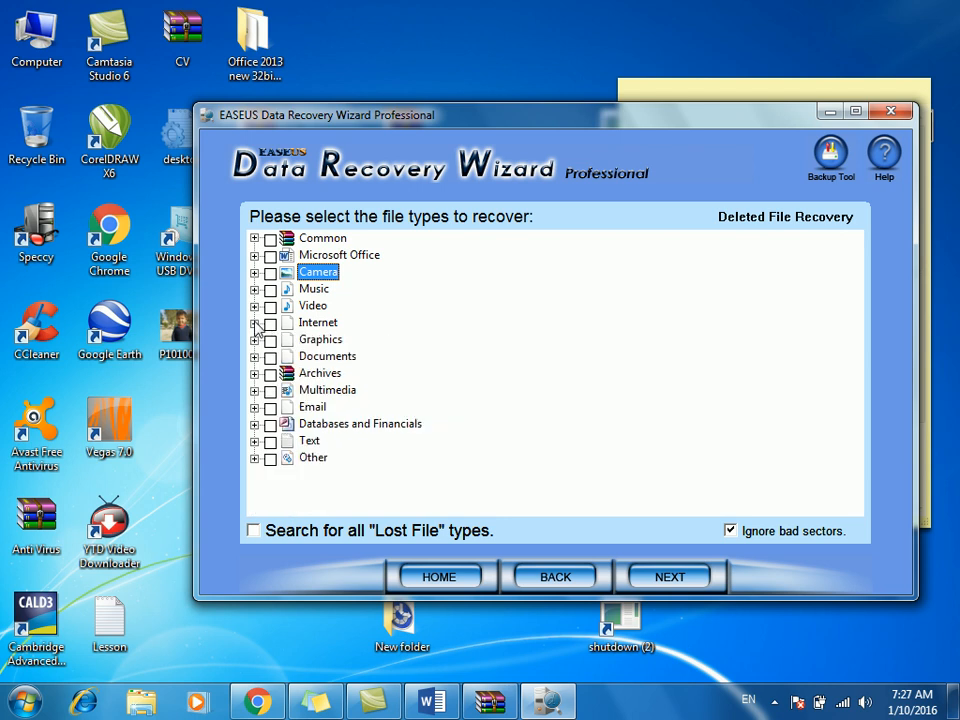
left_click(254, 373)
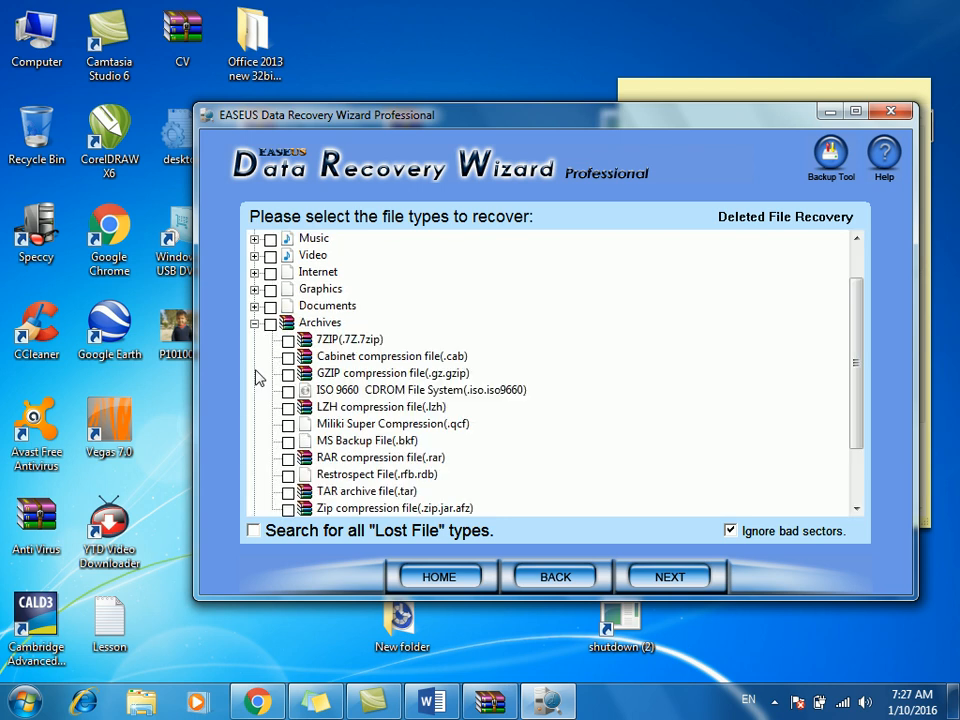
left_click(255, 325)
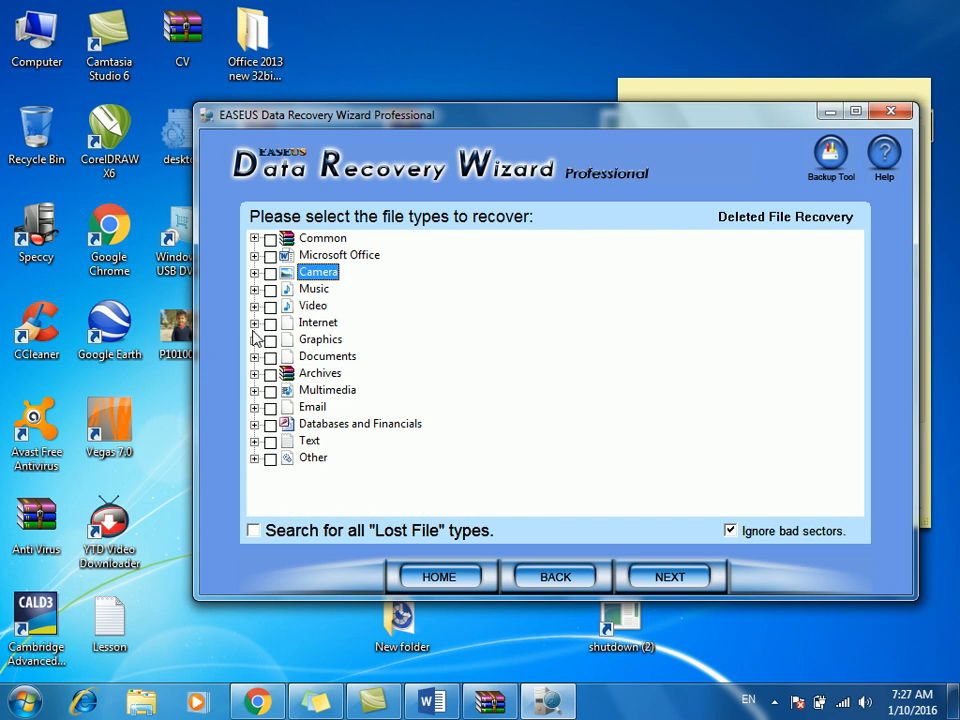
left_click(255, 424)
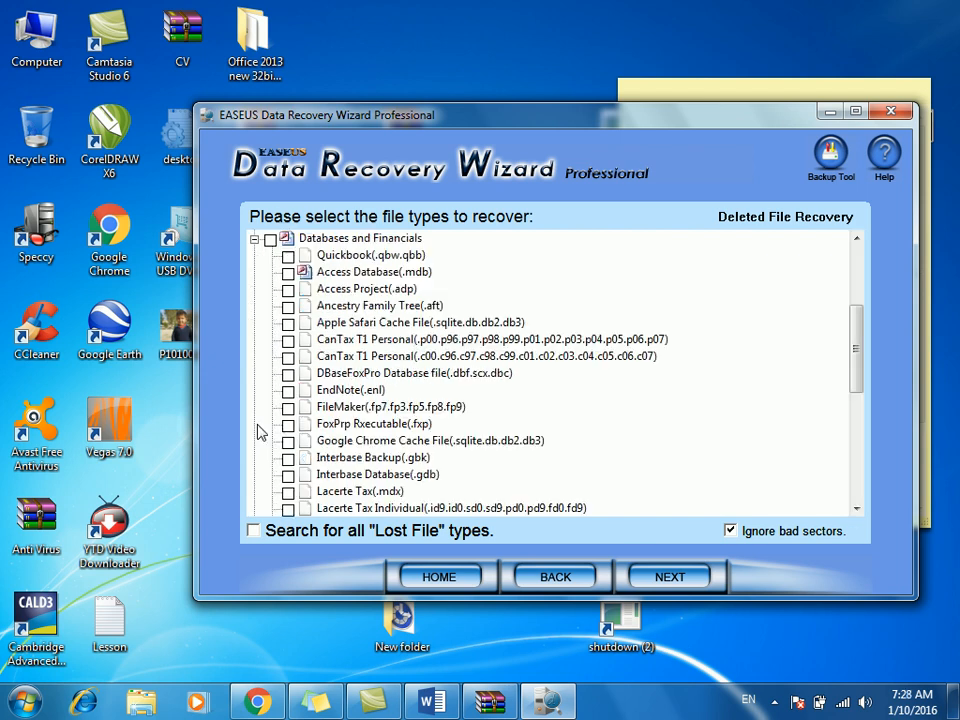
left_click(255, 241)
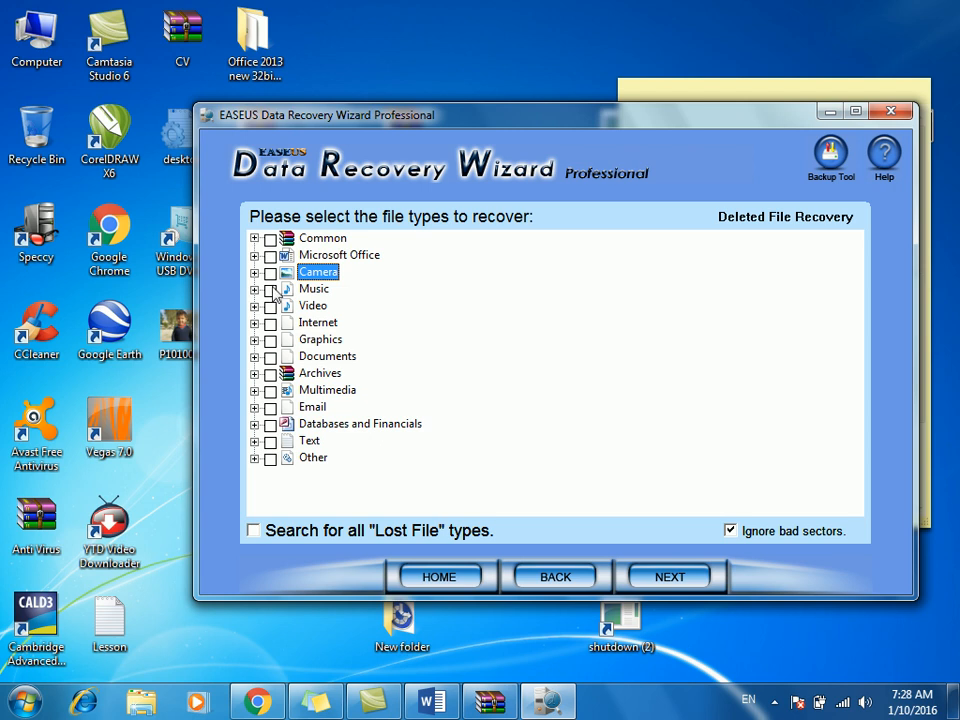
Choose the Camera category as the file type to recover and continue to the partition selection.
left_click(270, 273)
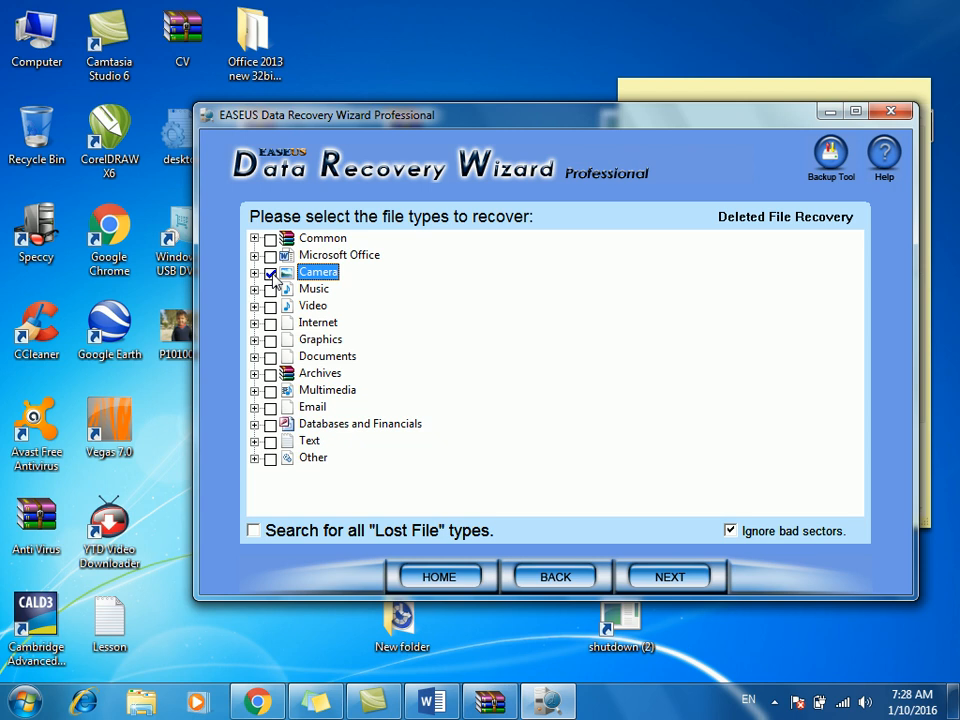
left_click(662, 578)
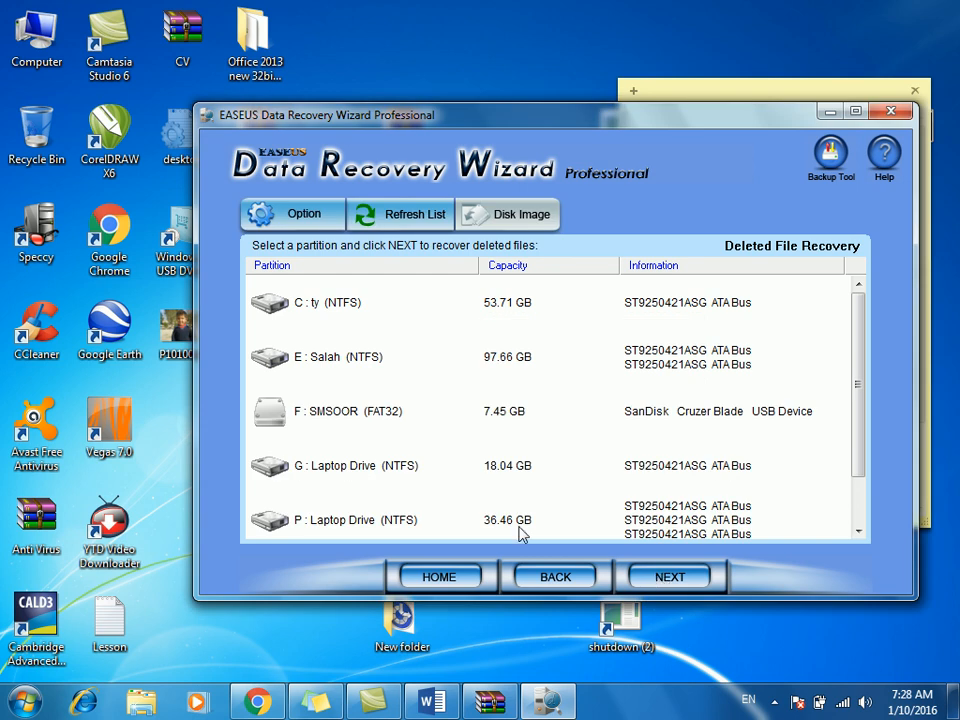
Check the drives in the Computer window, close it and select the G: Laptop Drive (NTFS) partition for recovery.
double_click(22, 30)
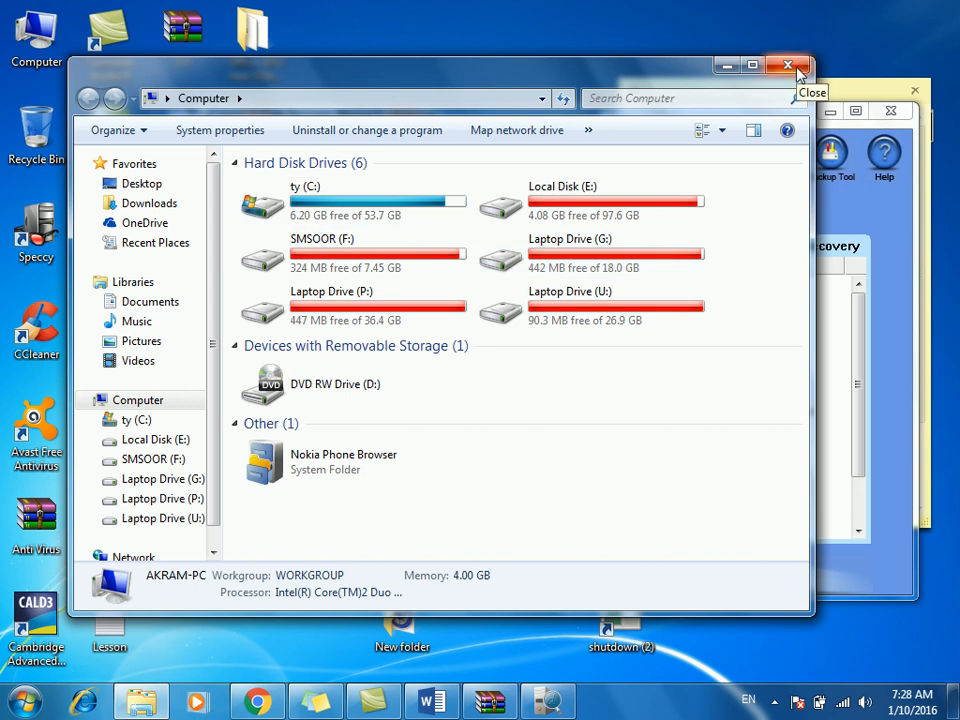
left_click(354, 264)
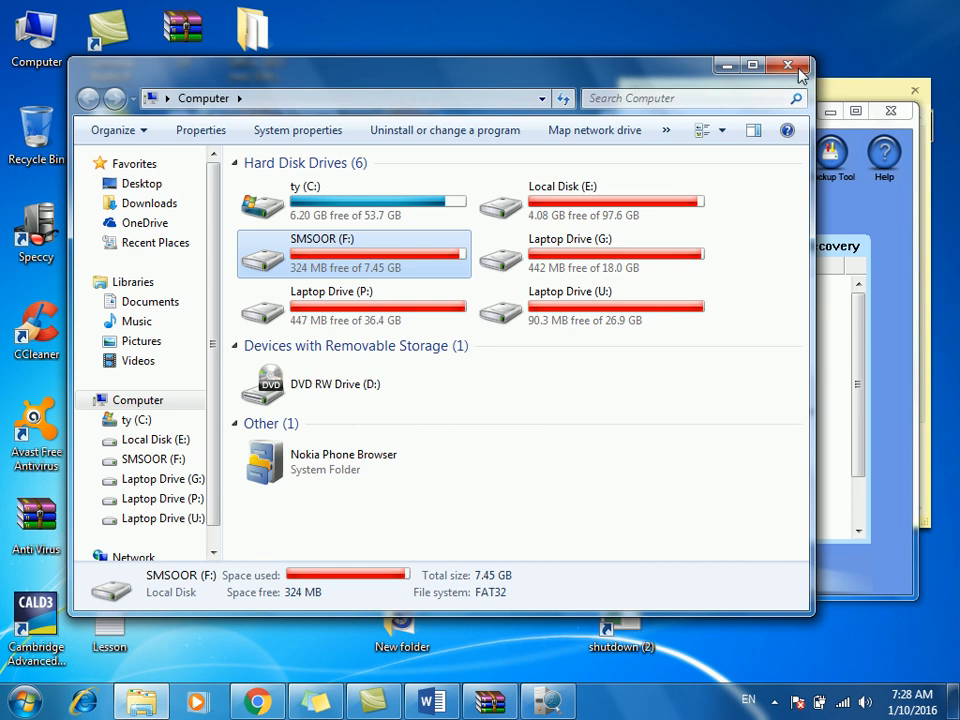
left_click(790, 67)
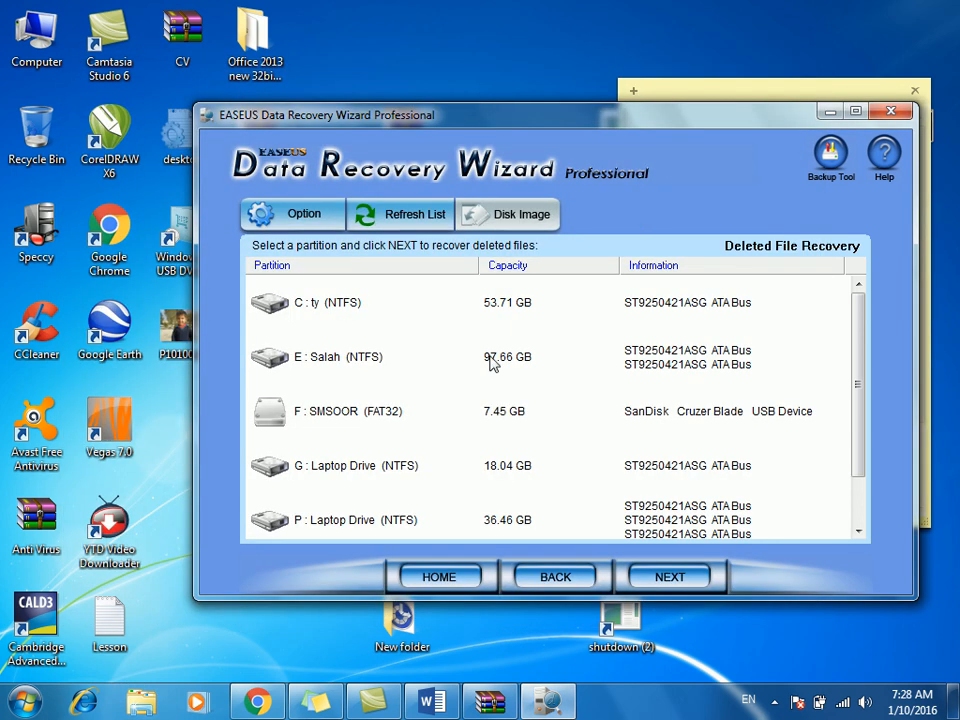
left_click(377, 468)
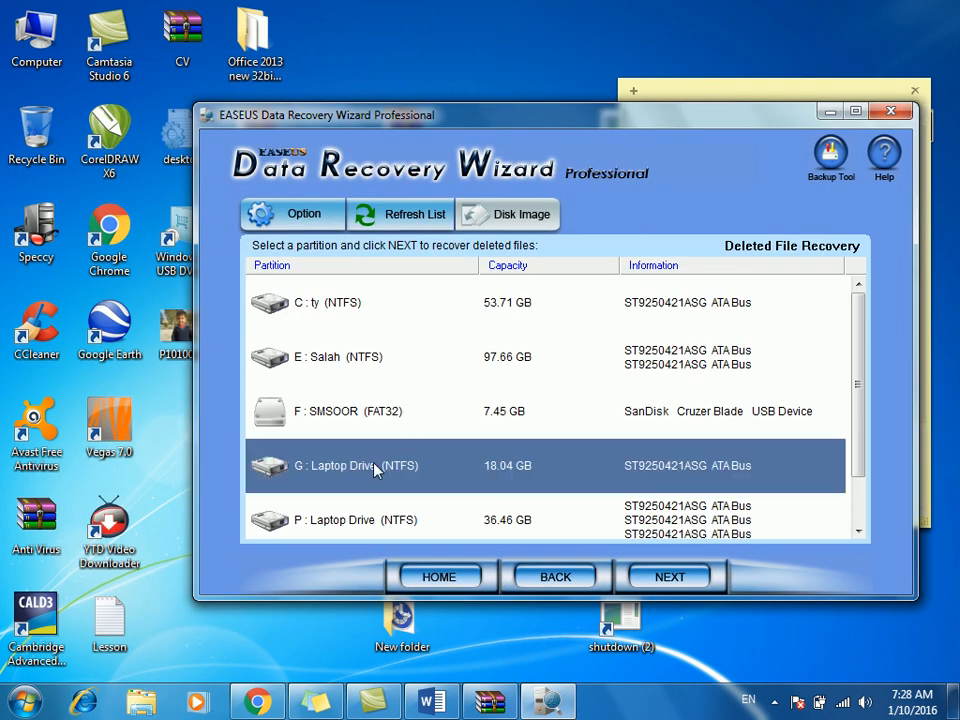
Search the F: SMSOOR (FAT32) partition for deleted files, tick the partition in the results and quit the search.
left_click_drag(851, 420, 868, 481)
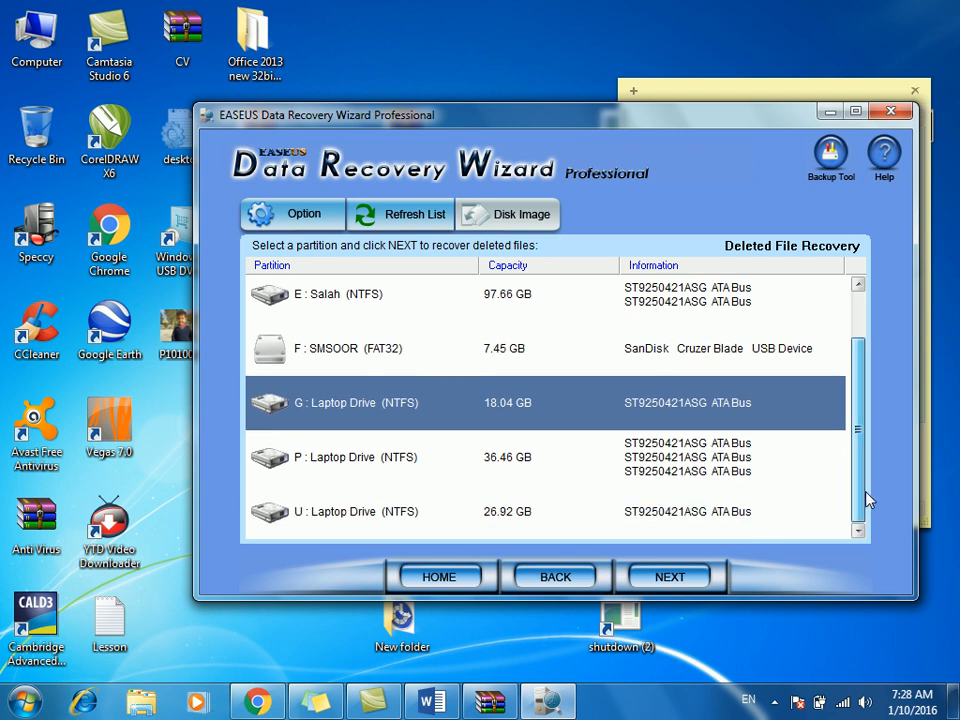
left_click(381, 372)
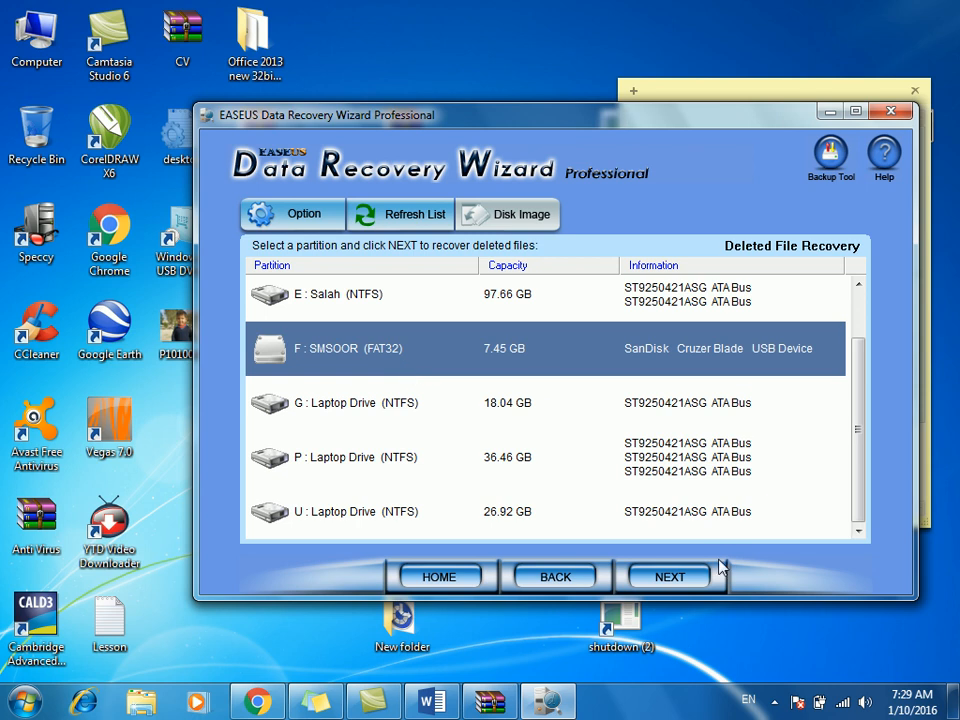
left_click(670, 579)
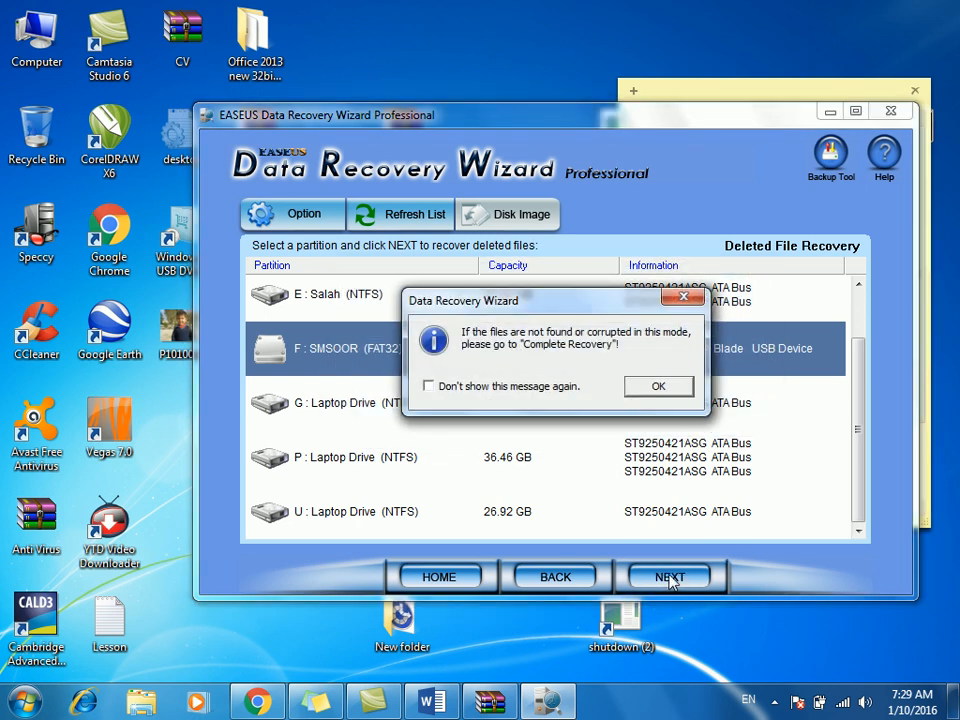
left_click(655, 387)
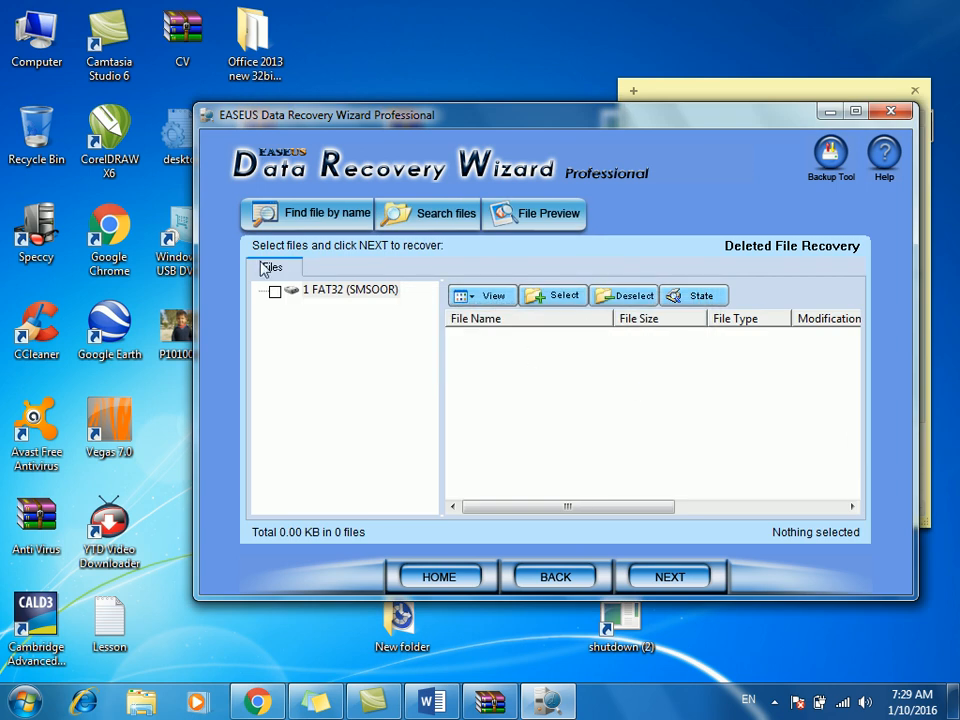
left_click(273, 292)
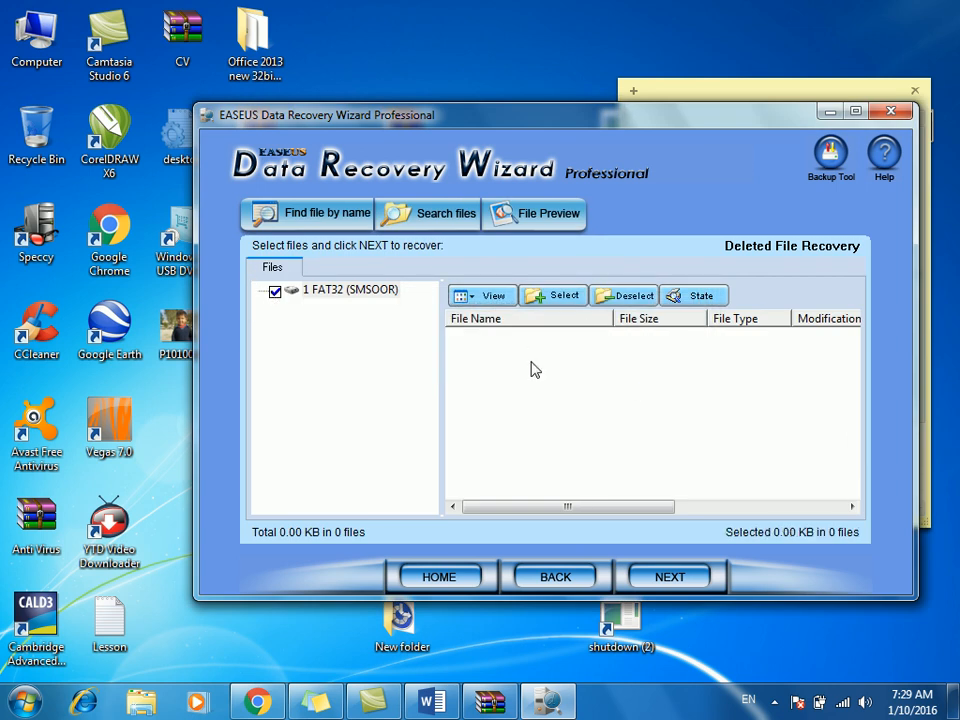
left_click(582, 577)
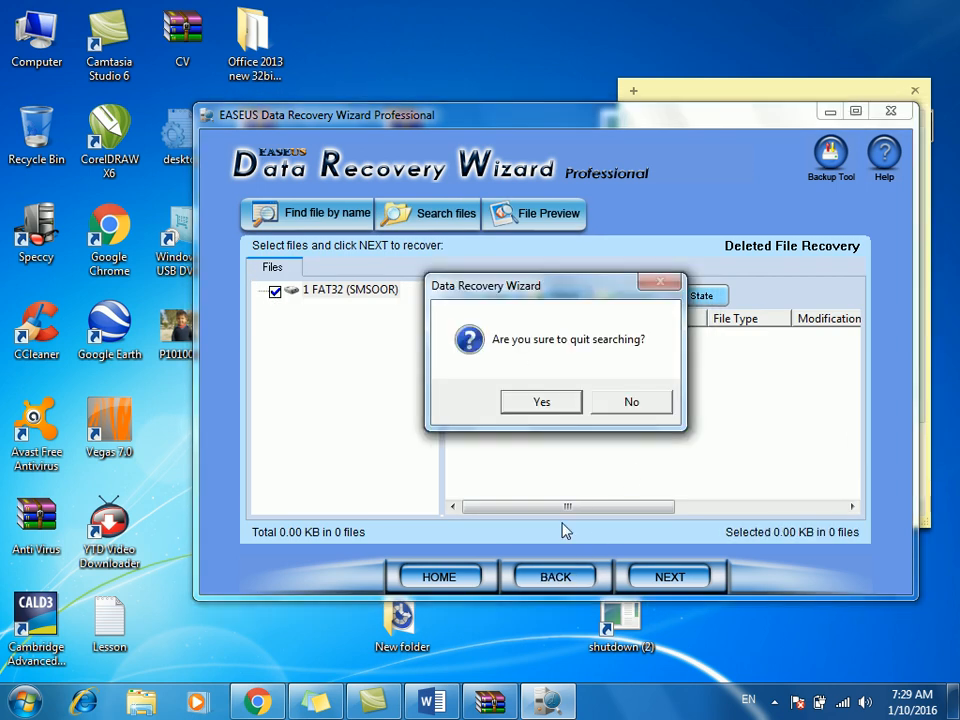
left_click(536, 401)
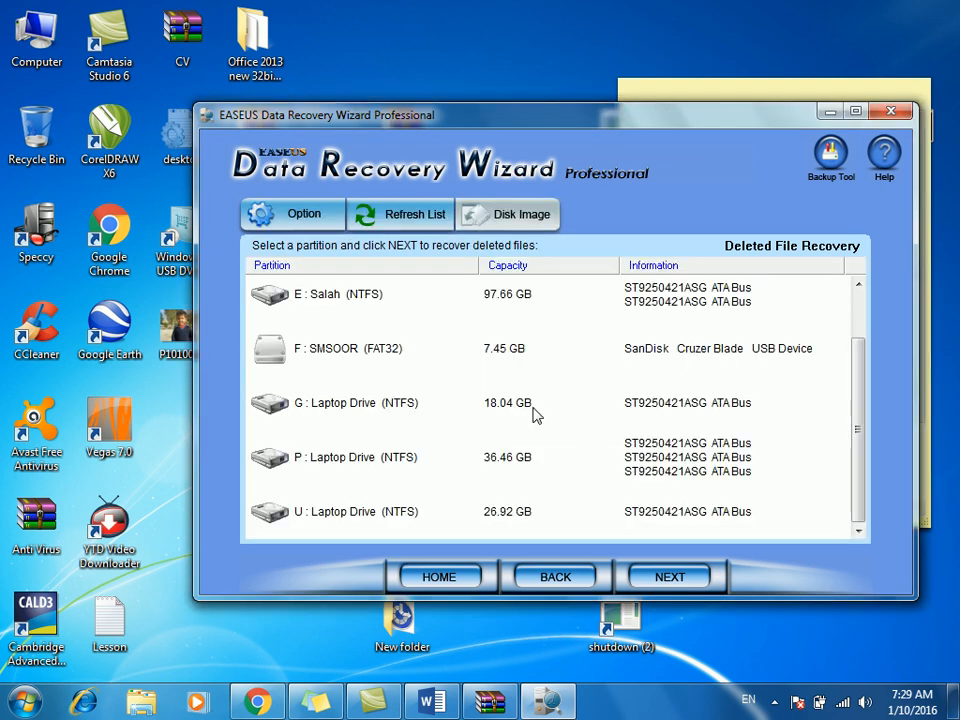
Repeat the deleted file search on the F: SMSOOR (FAT32) partition and quit it.
left_click(357, 345)
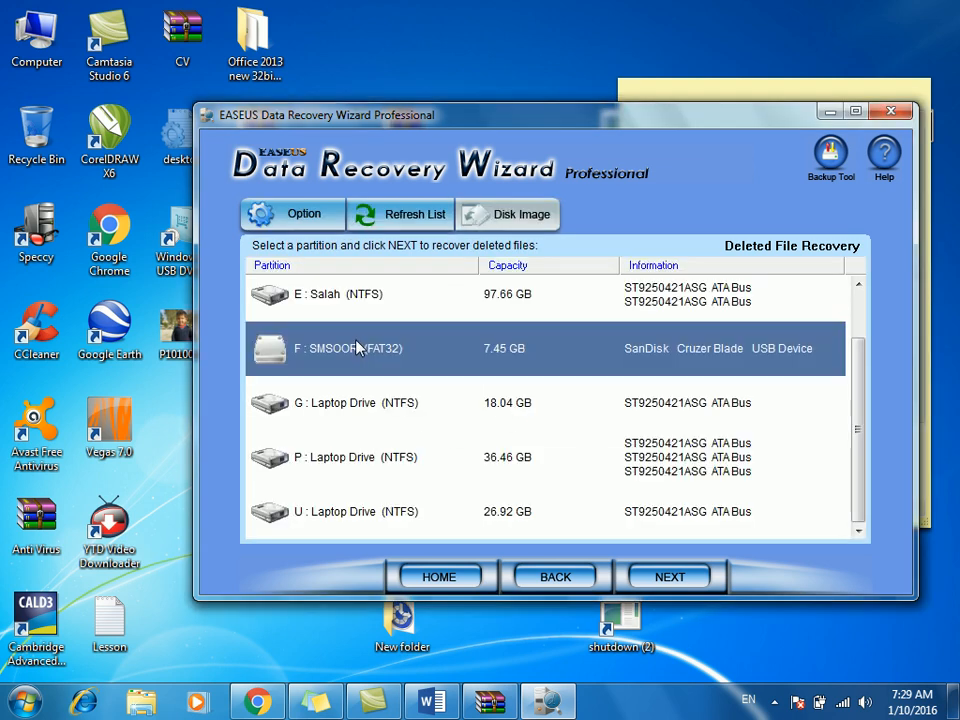
left_click(690, 575)
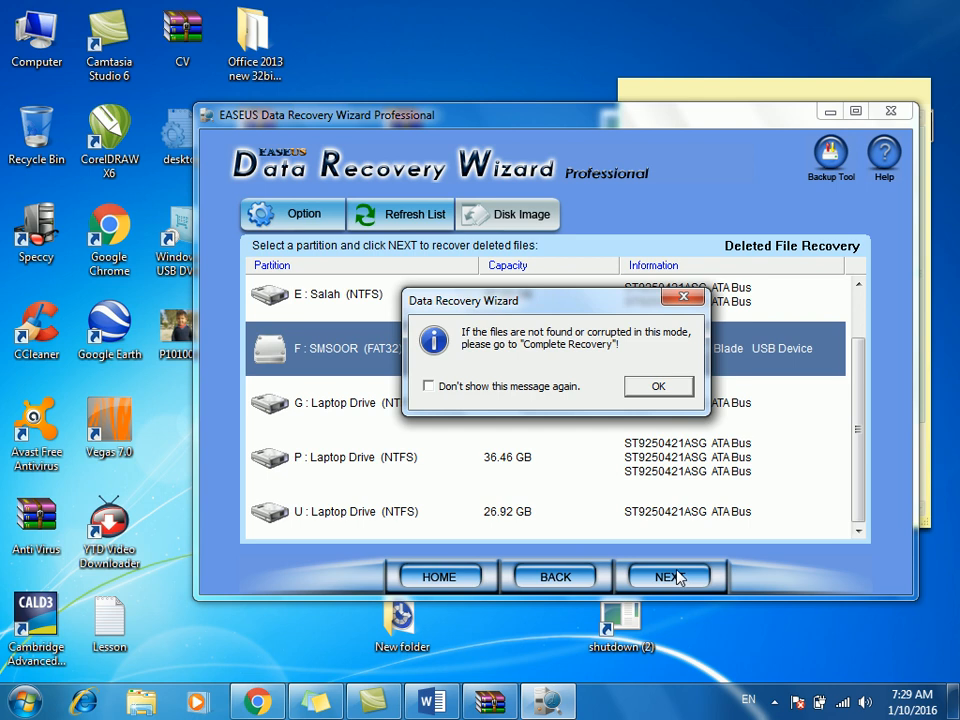
left_click(658, 389)
left_click(558, 575)
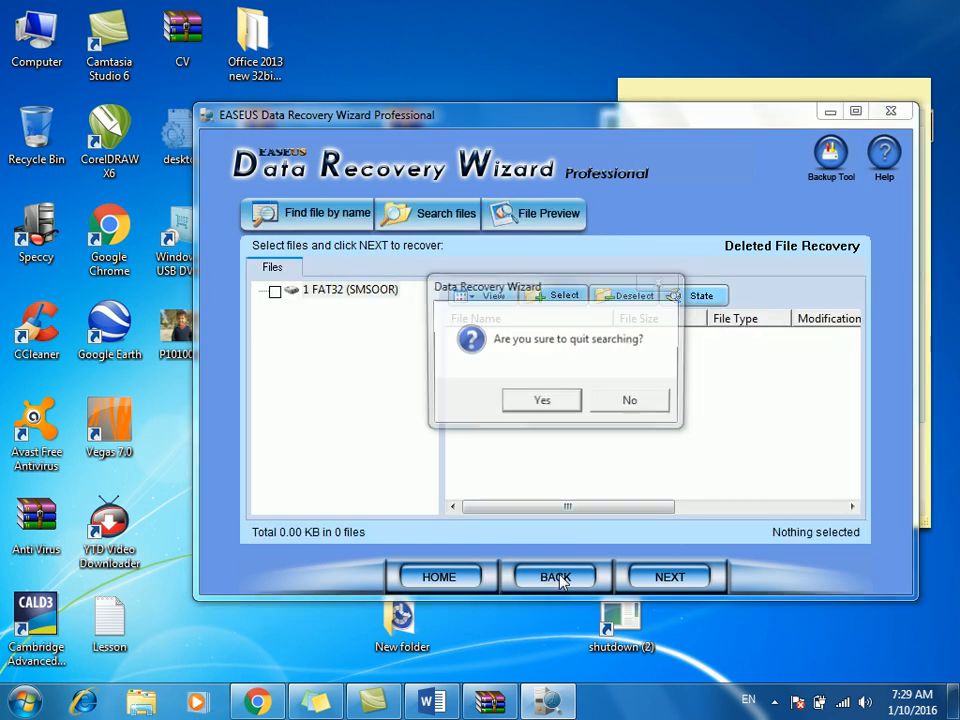
left_click(541, 408)
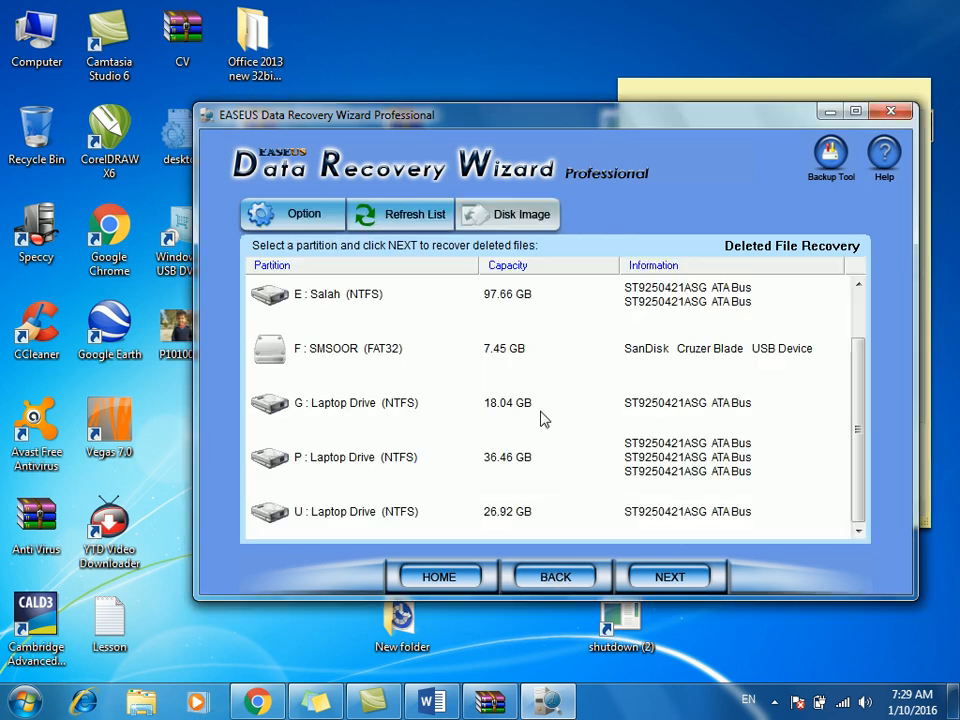
Go back to the recovery mode selection and choose Complete Recovery.
left_click(550, 575)
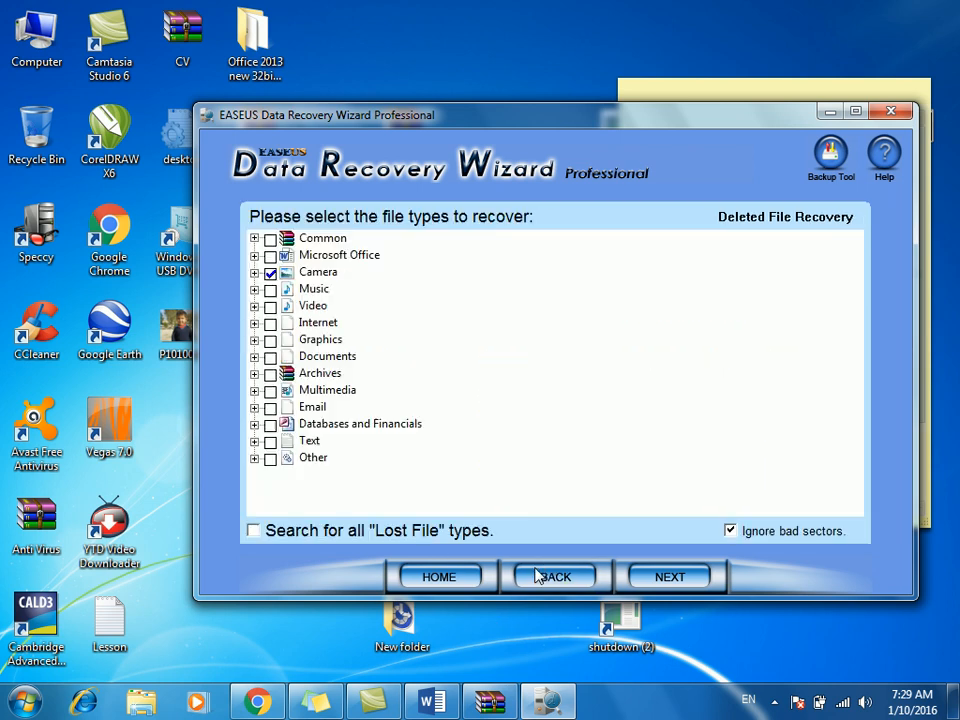
left_click(537, 575)
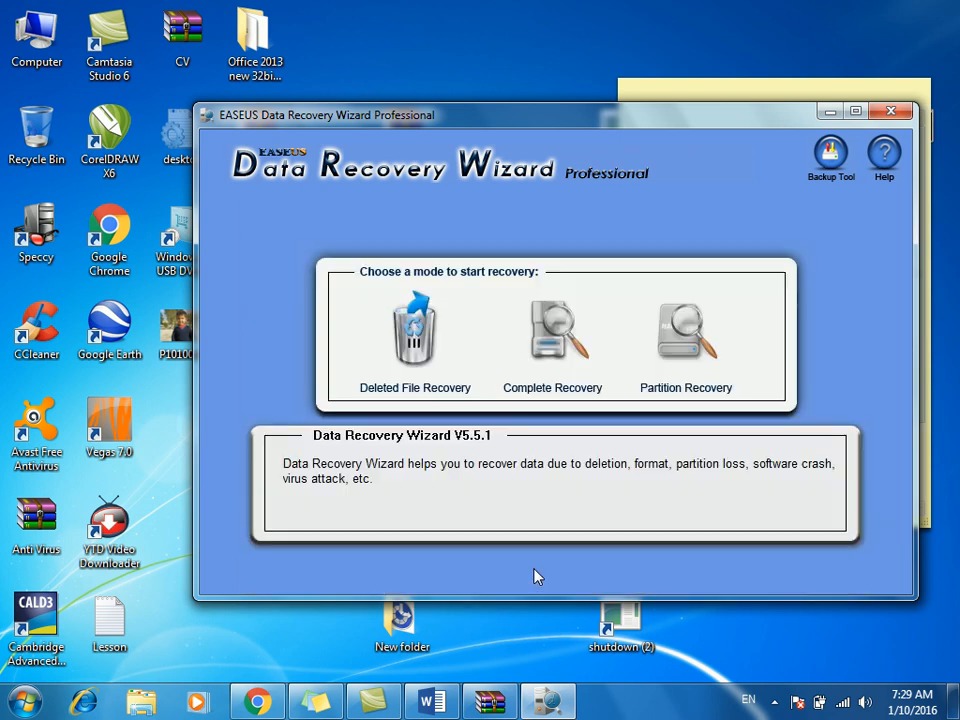
left_click(553, 313)
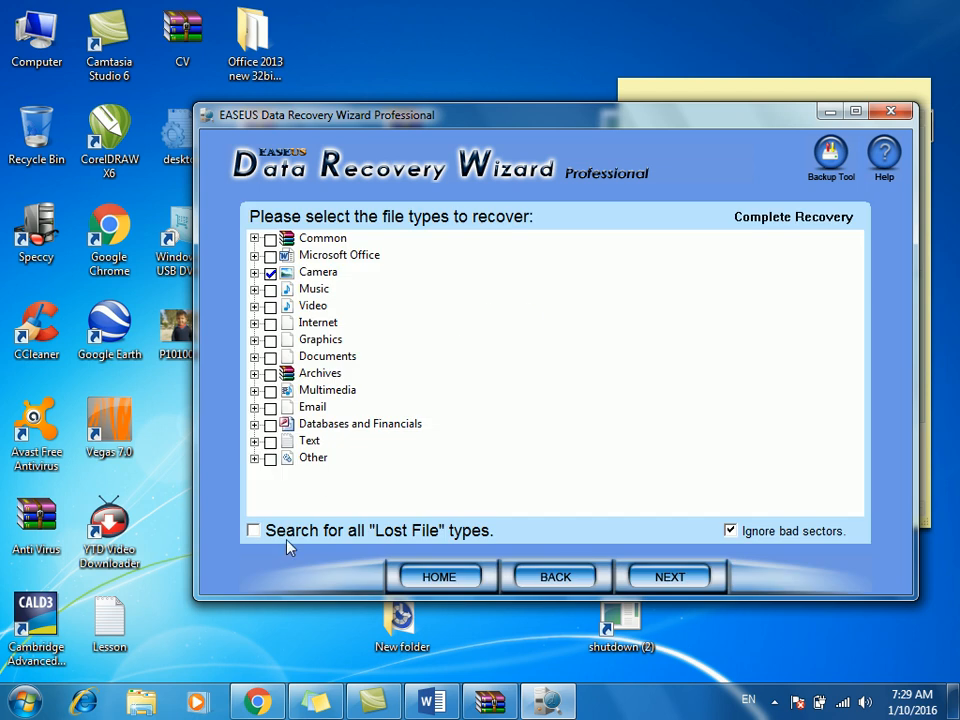
Toggle the Camera file type and start the intelligent search on the F: SMSOOR (FAT32) partition.
left_click(270, 274)
left_click(668, 582)
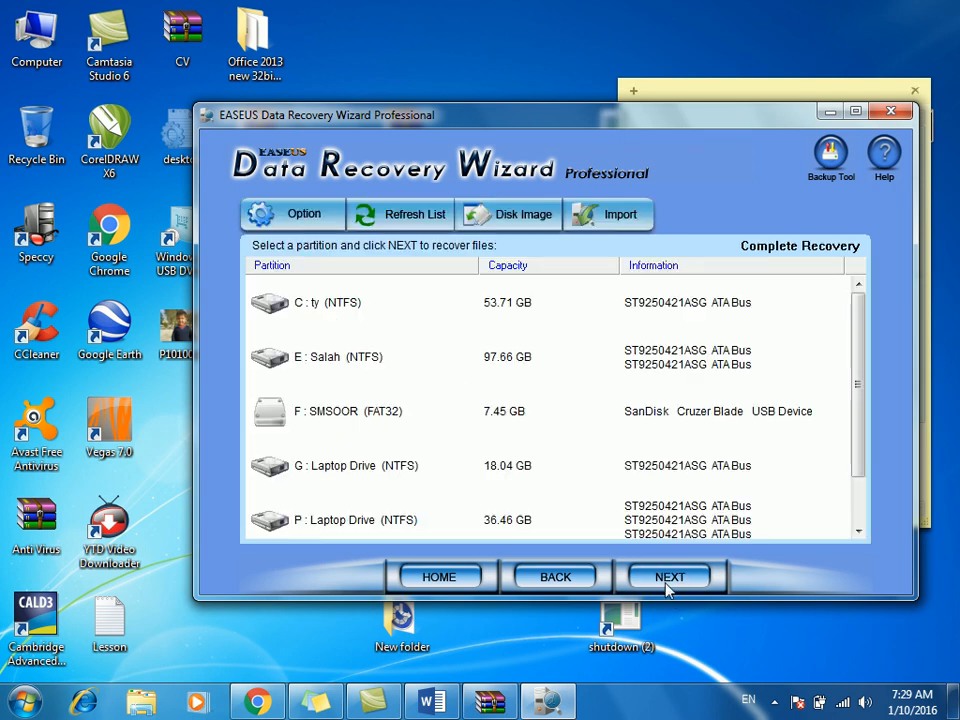
left_click(371, 428)
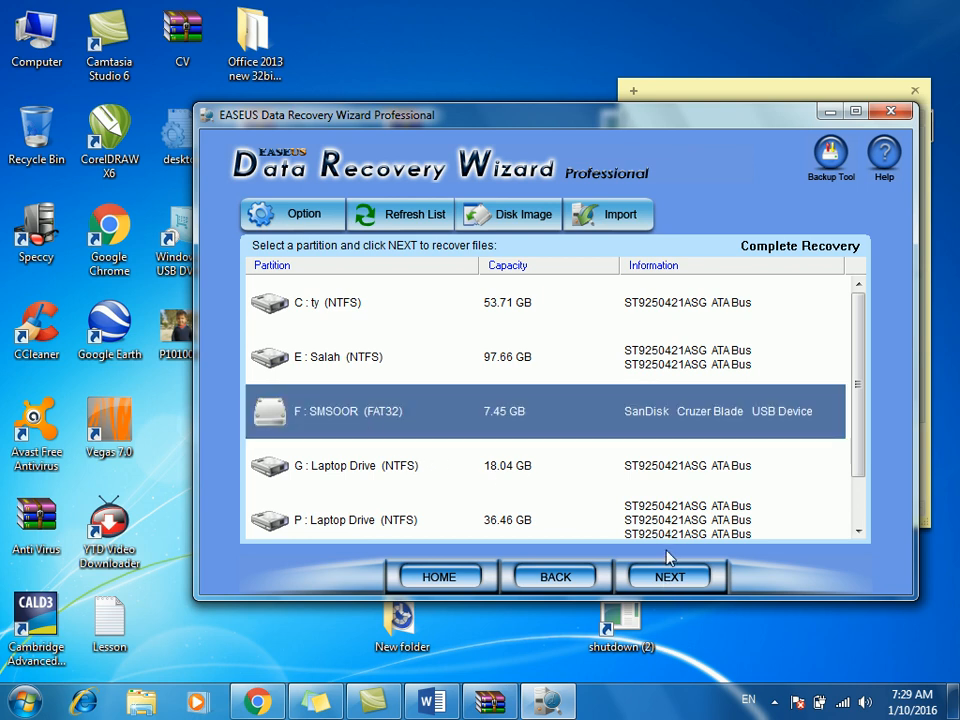
left_click(677, 588)
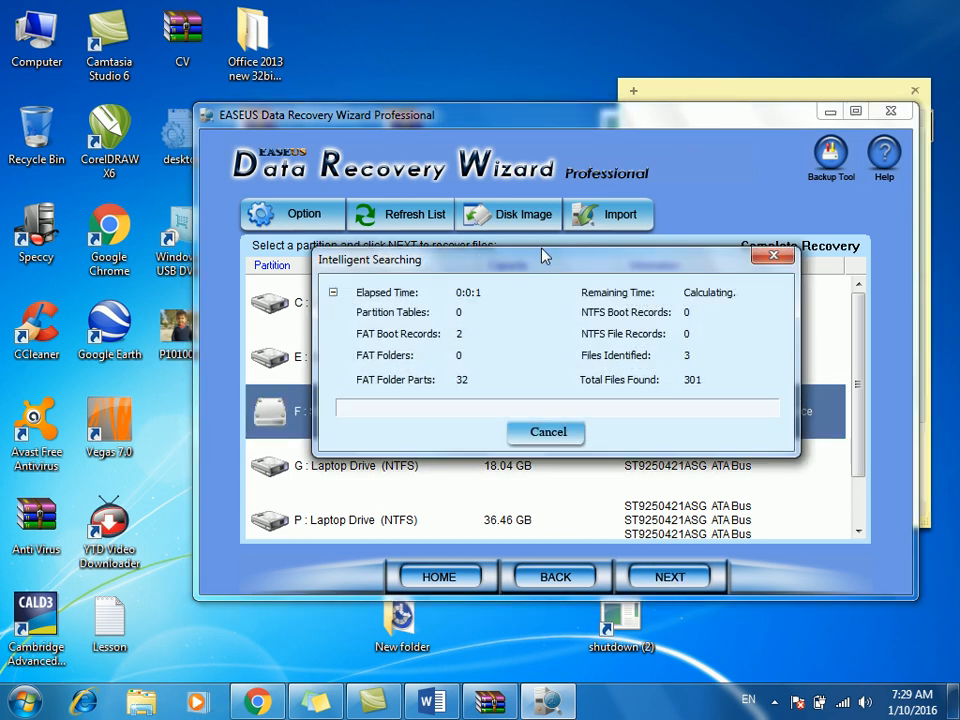
left_click_drag(553, 266, 503, 255)
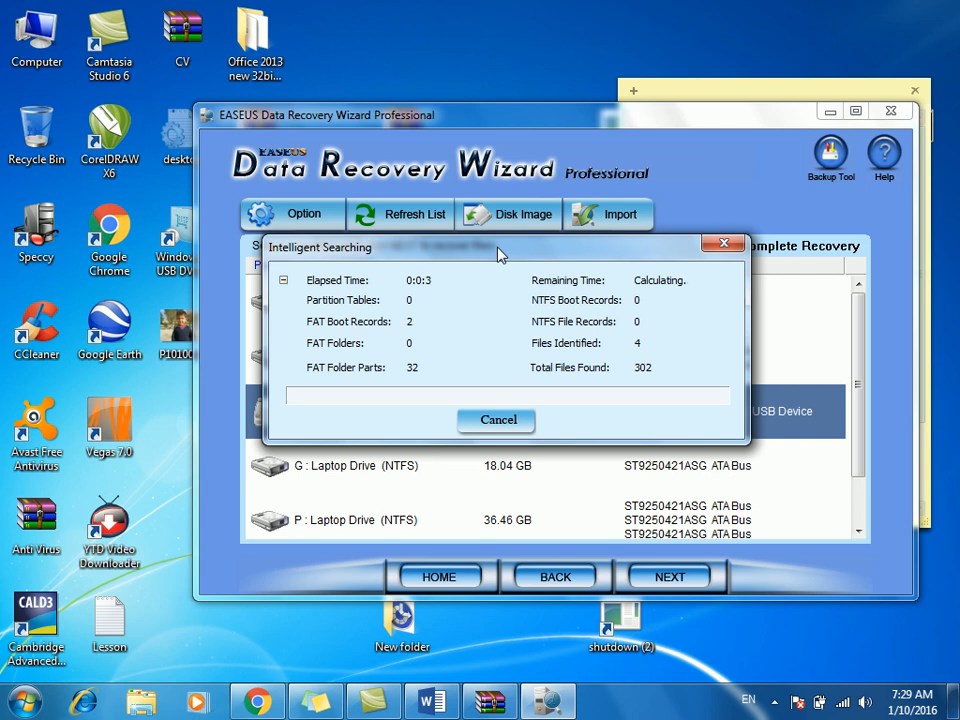
left_click_drag(500, 255, 490, 203)
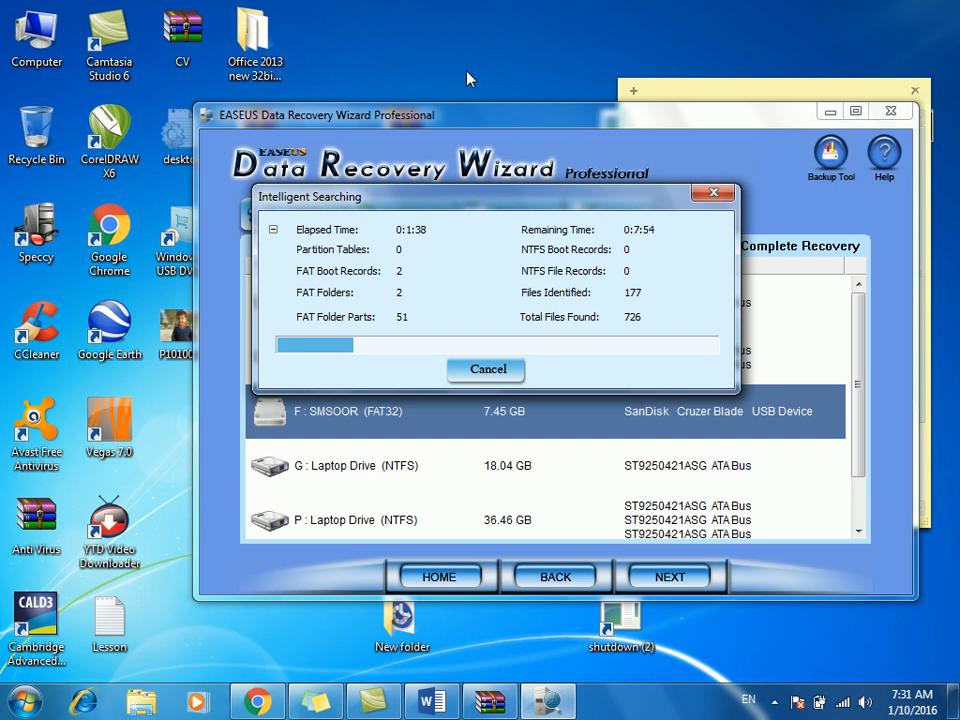
left_click_drag(514, 204, 548, 167)
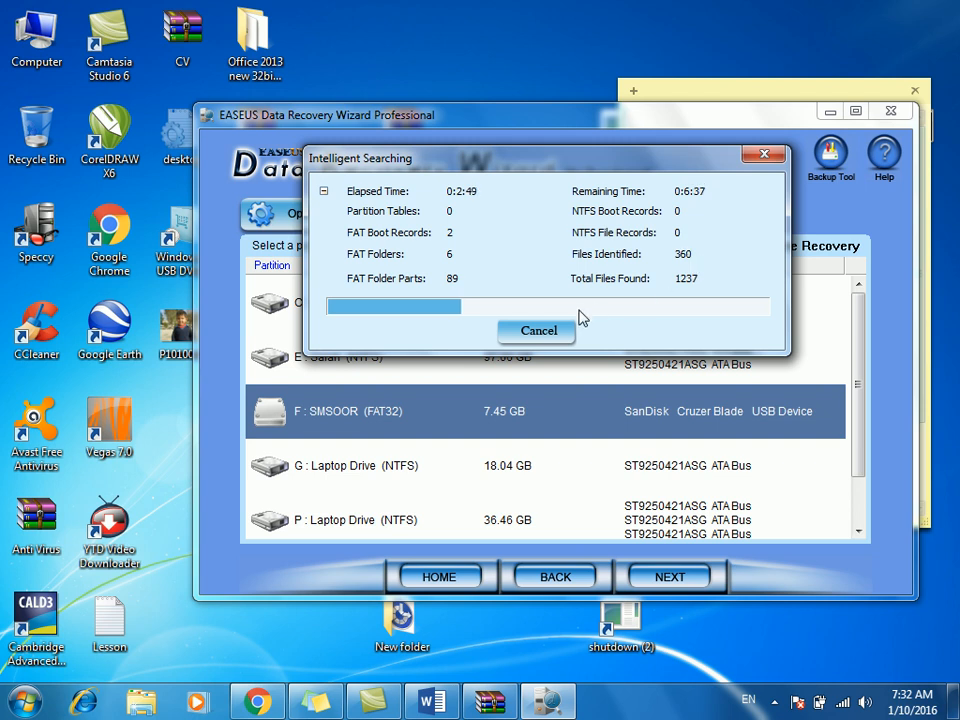
left_click_drag(547, 167, 551, 131)
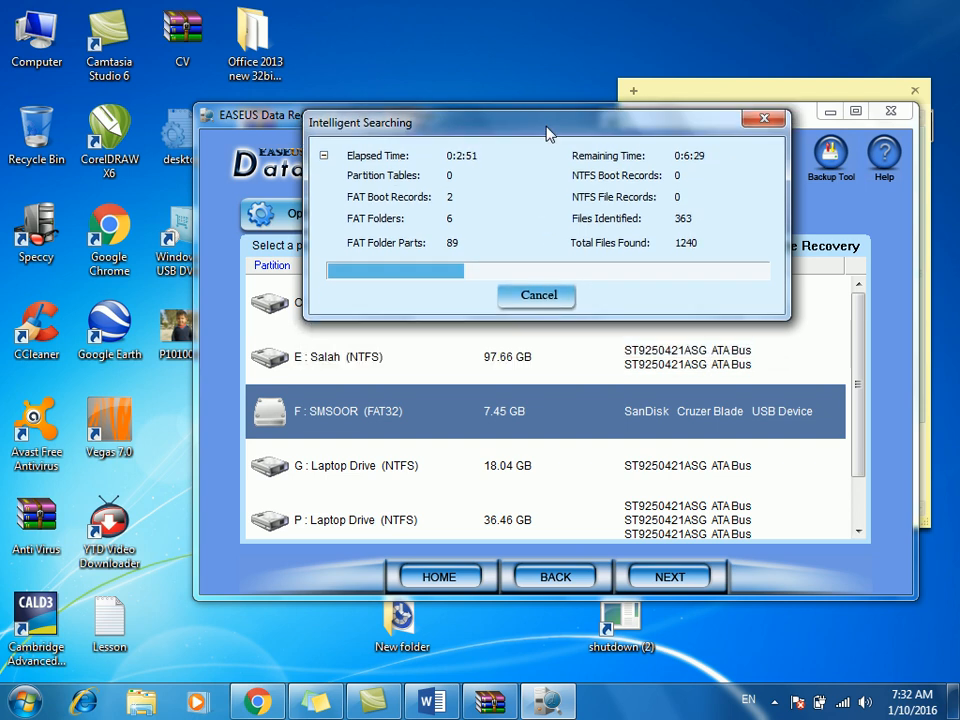
right_click(474, 65)
left_click(506, 115)
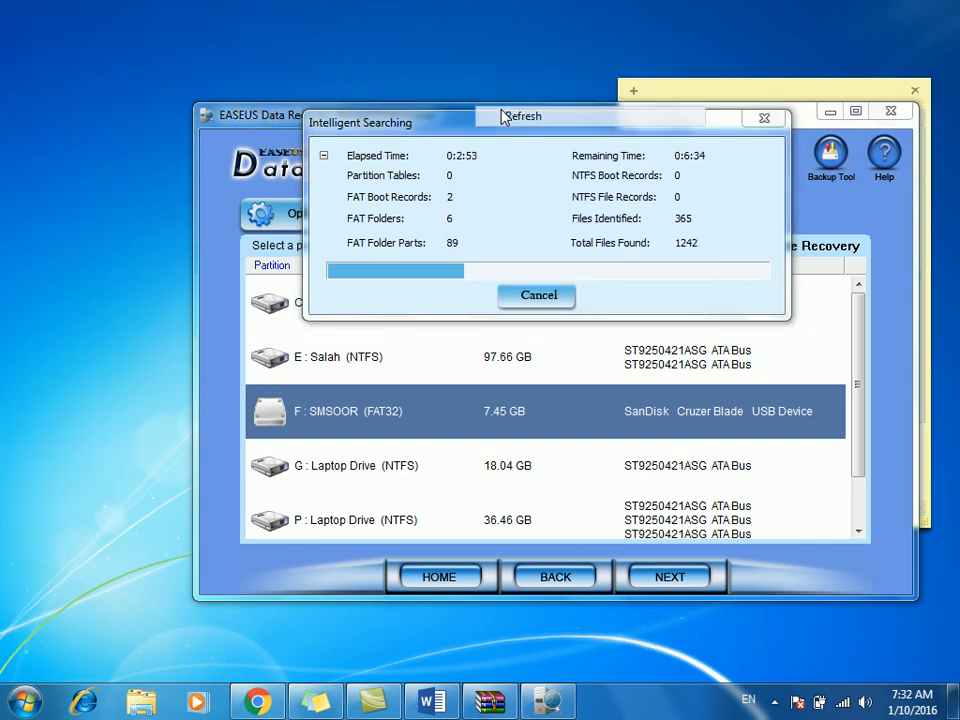
left_click_drag(534, 133, 566, 145)
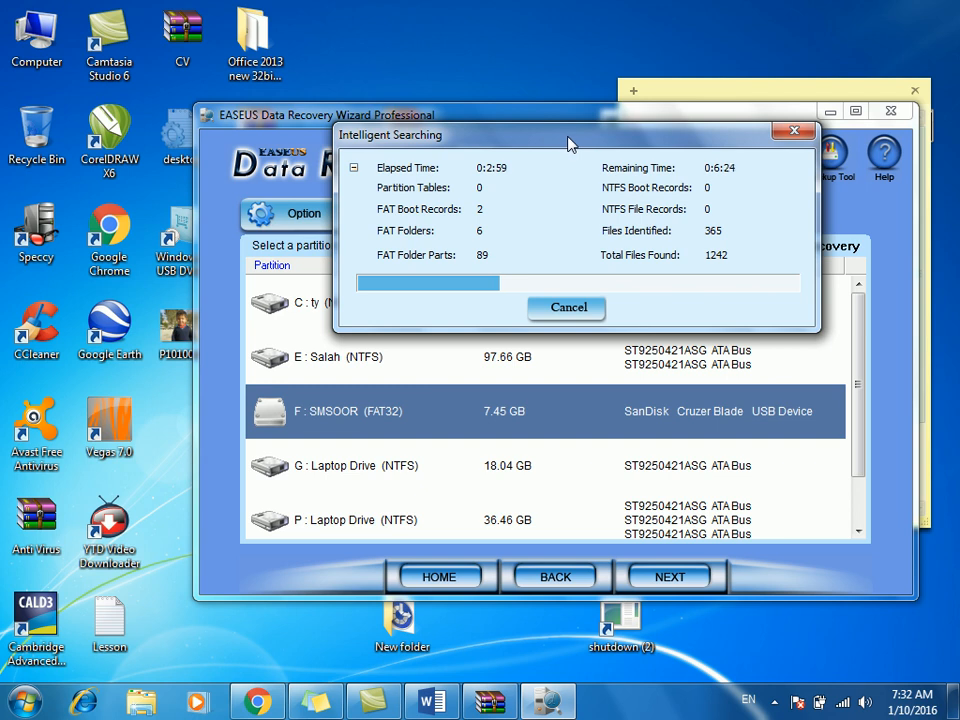
left_click_drag(568, 144, 554, 264)
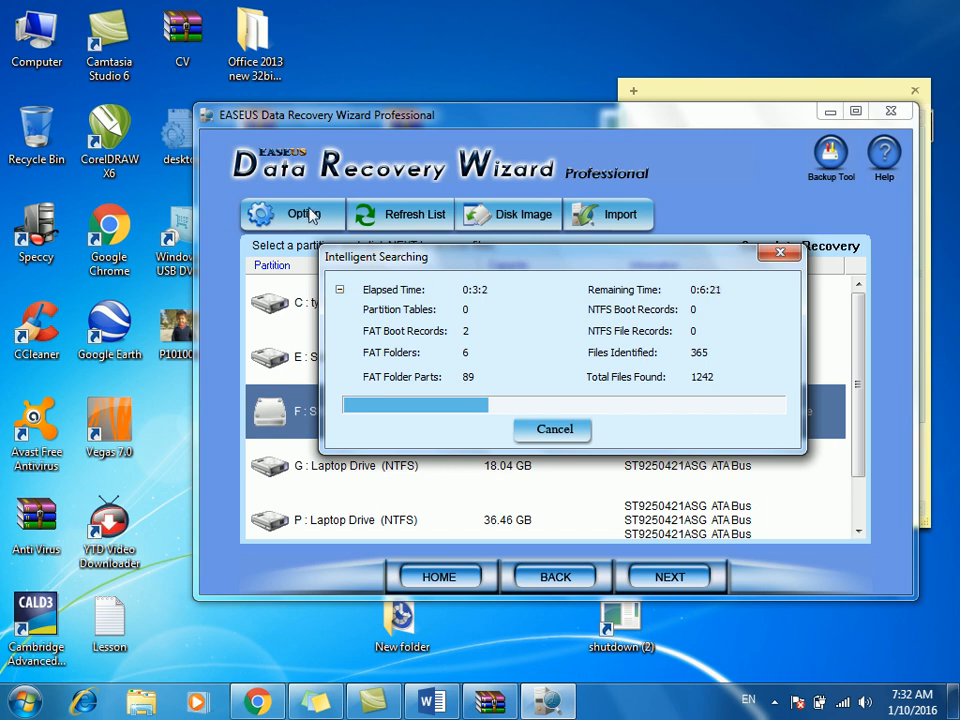
left_click_drag(557, 266, 542, 272)
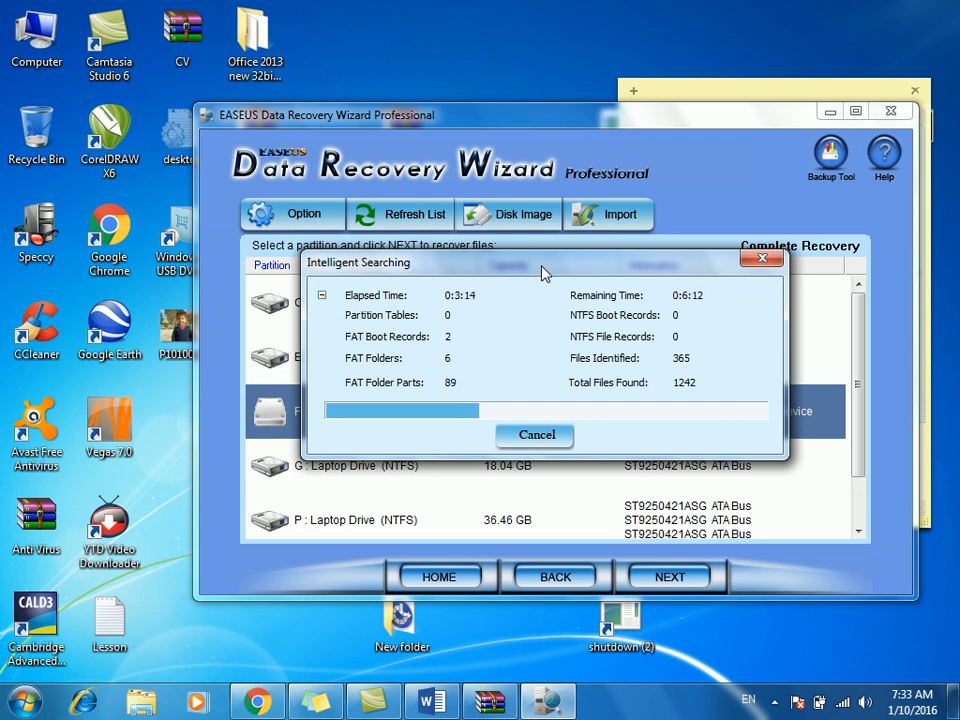
Stop the running search and scan Partition 1 FAT32 for files with FAT1 and FAT2 kept enabled.
left_click(546, 437)
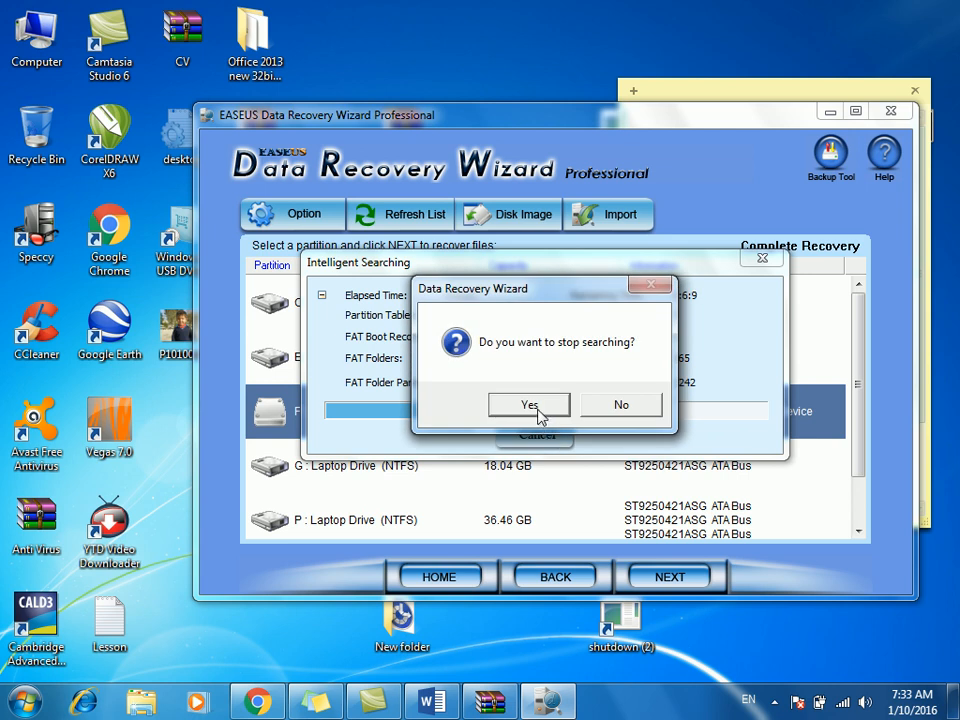
left_click(529, 405)
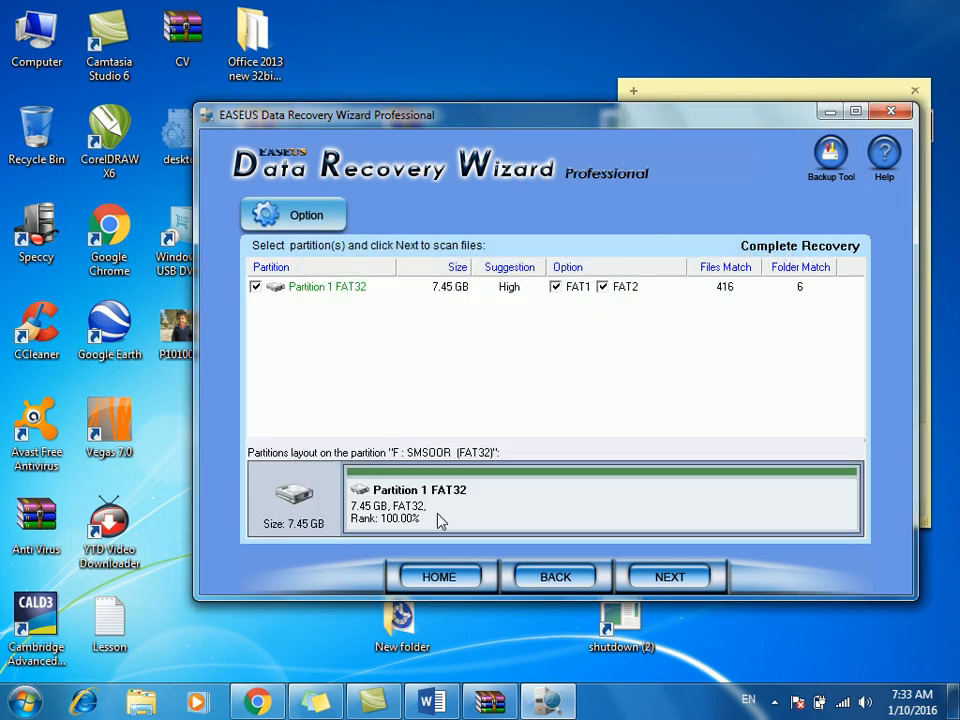
left_click(314, 290)
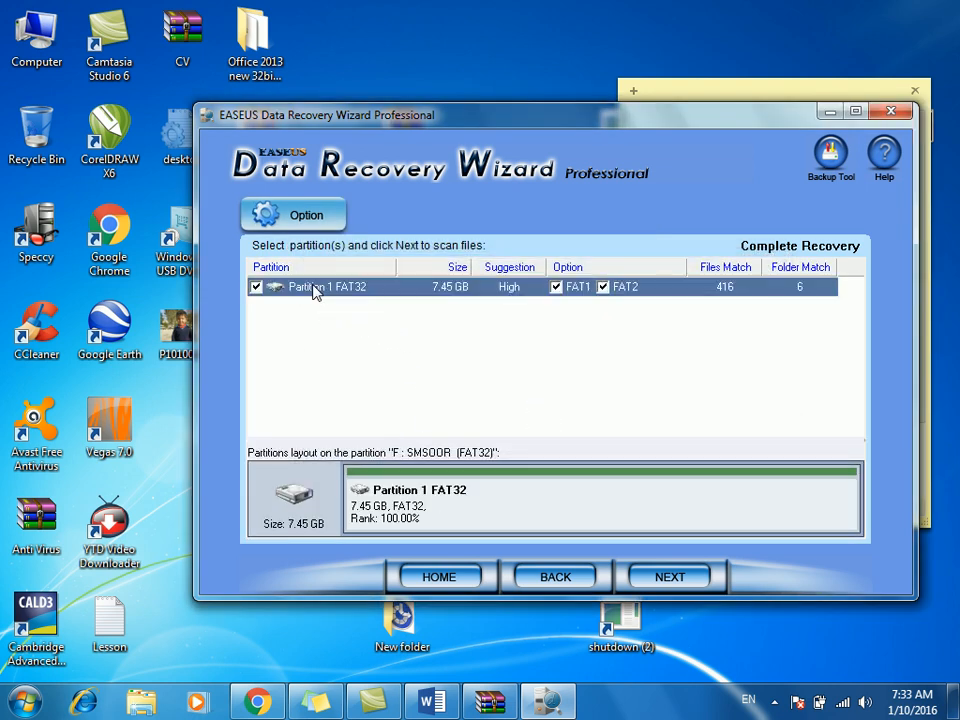
left_click(688, 577)
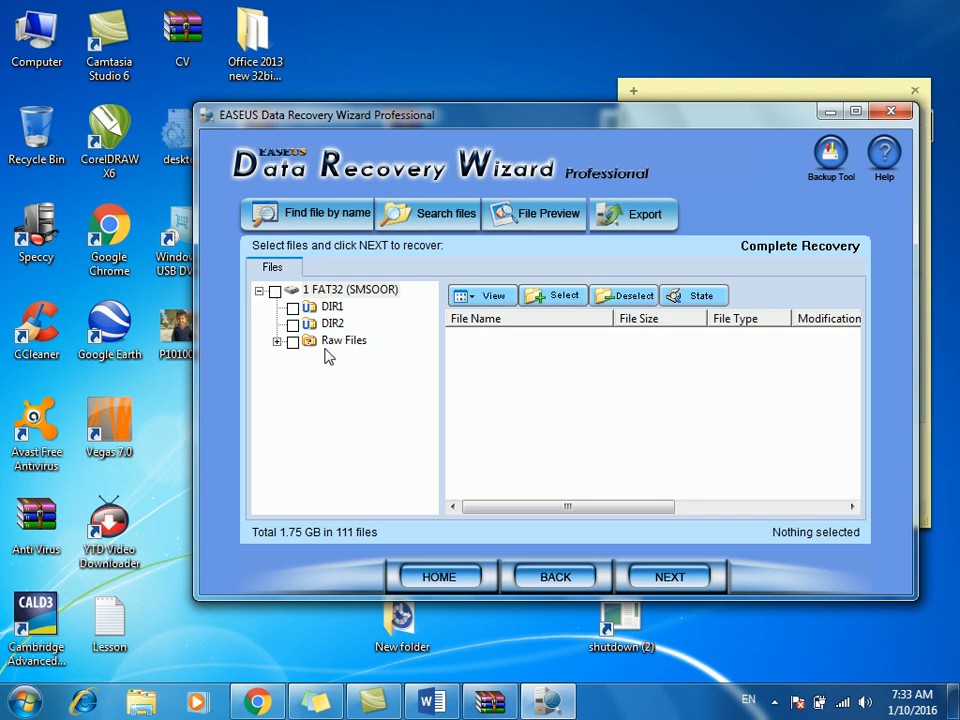
Mark everything under 1 FAT32 (SMSOOR) for recovery, including DIR1, DIR2 and Raw Files, and continue to the save location.
left_click(275, 292)
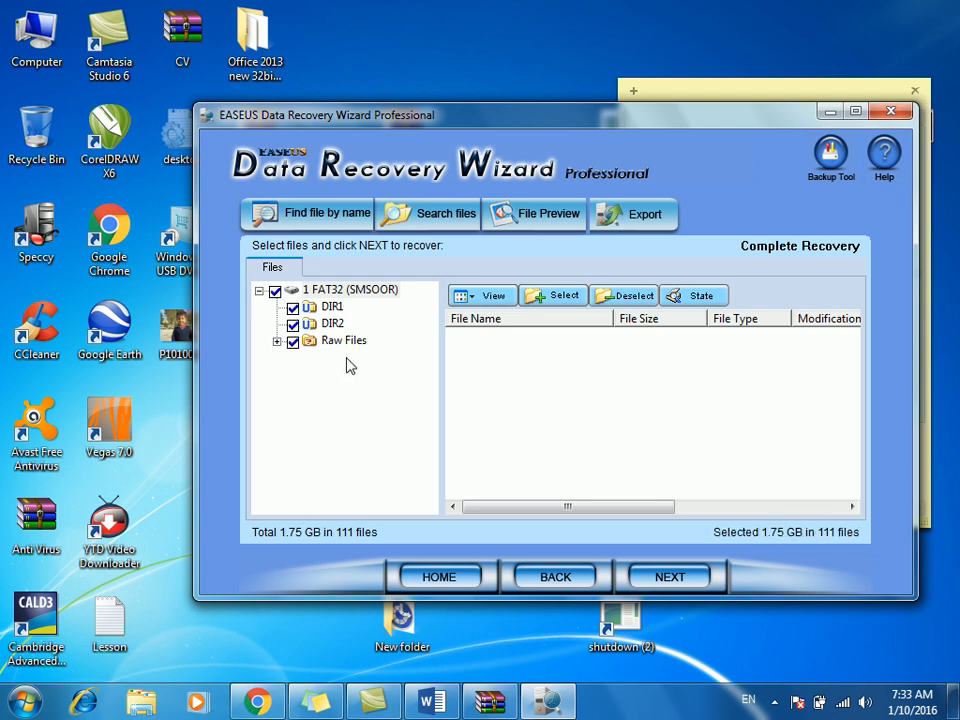
left_click(645, 578)
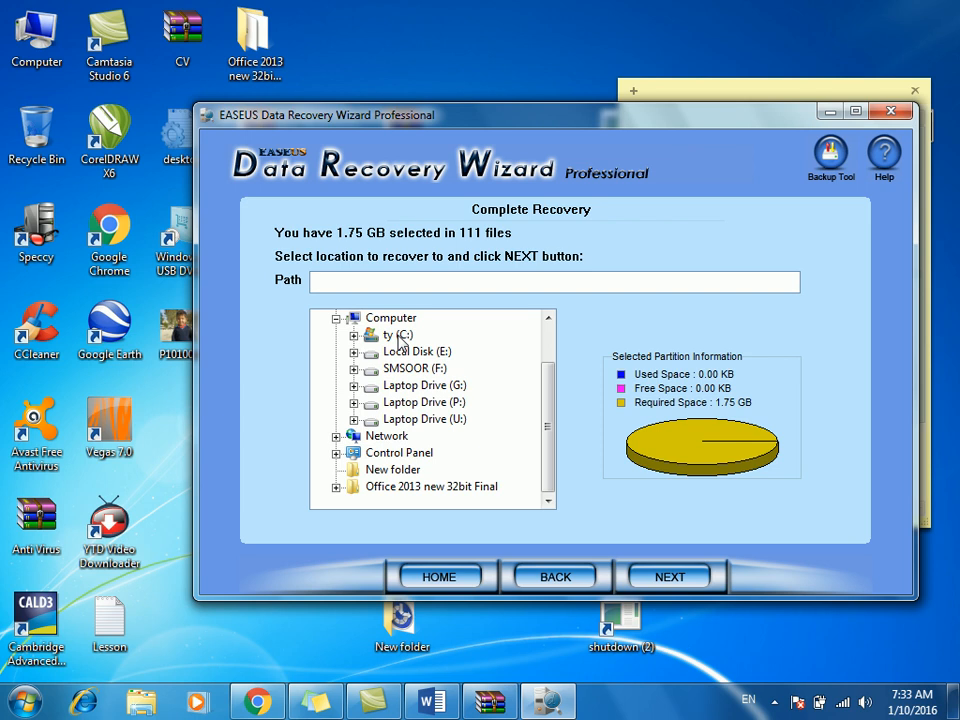
Create a folder named Hemmat on the ty (C:) drive in Windows Explorer and close the window.
double_click(35, 48)
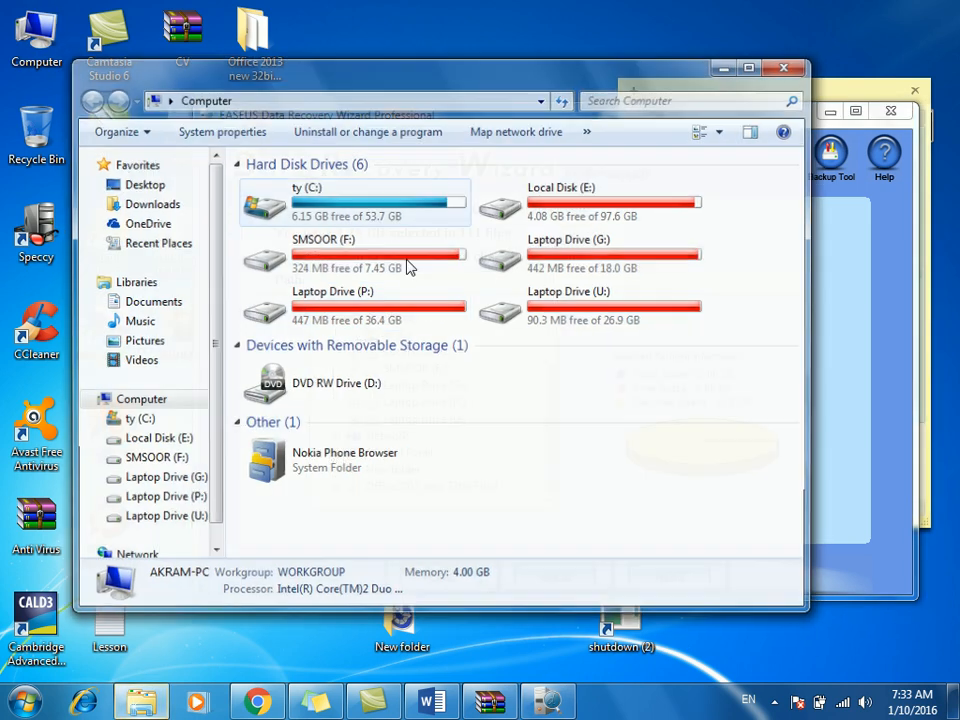
double_click(410, 214)
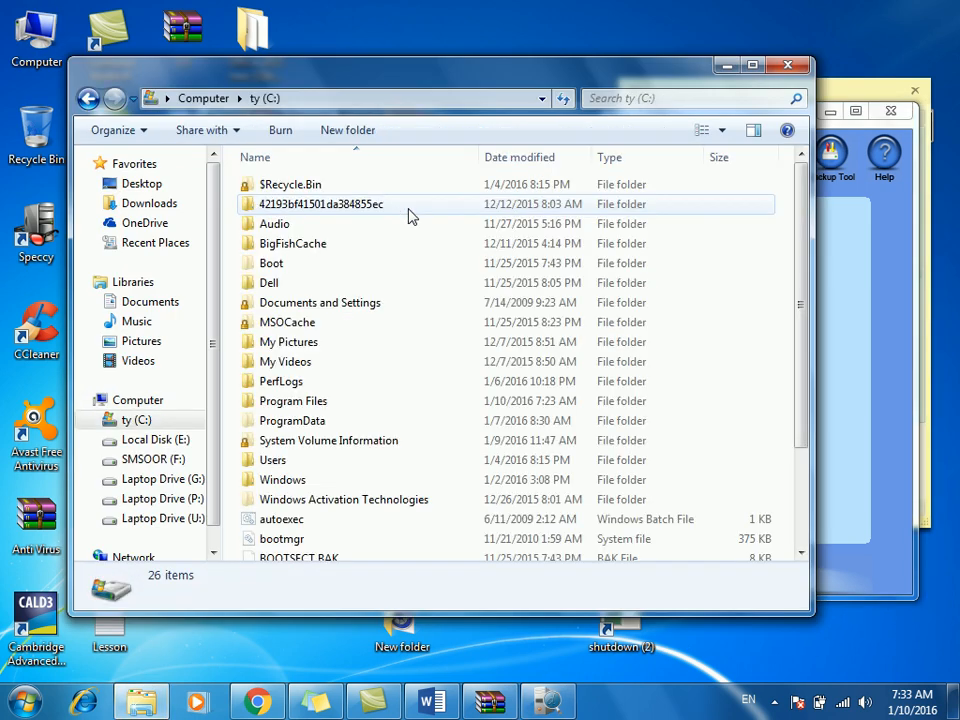
right_click(446, 277)
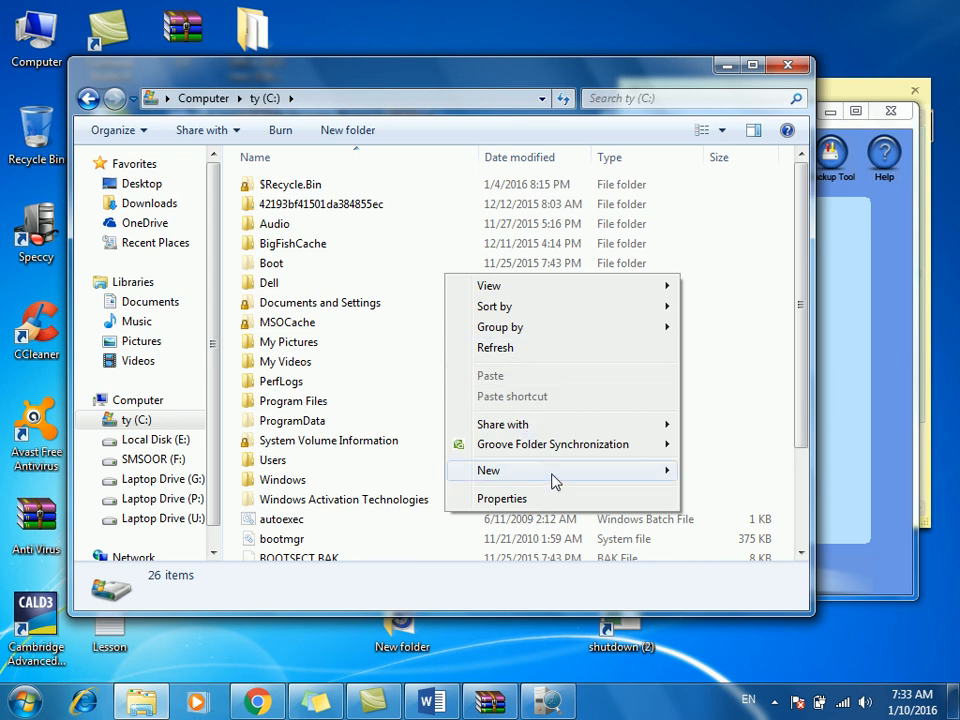
mouse_move(658, 480)
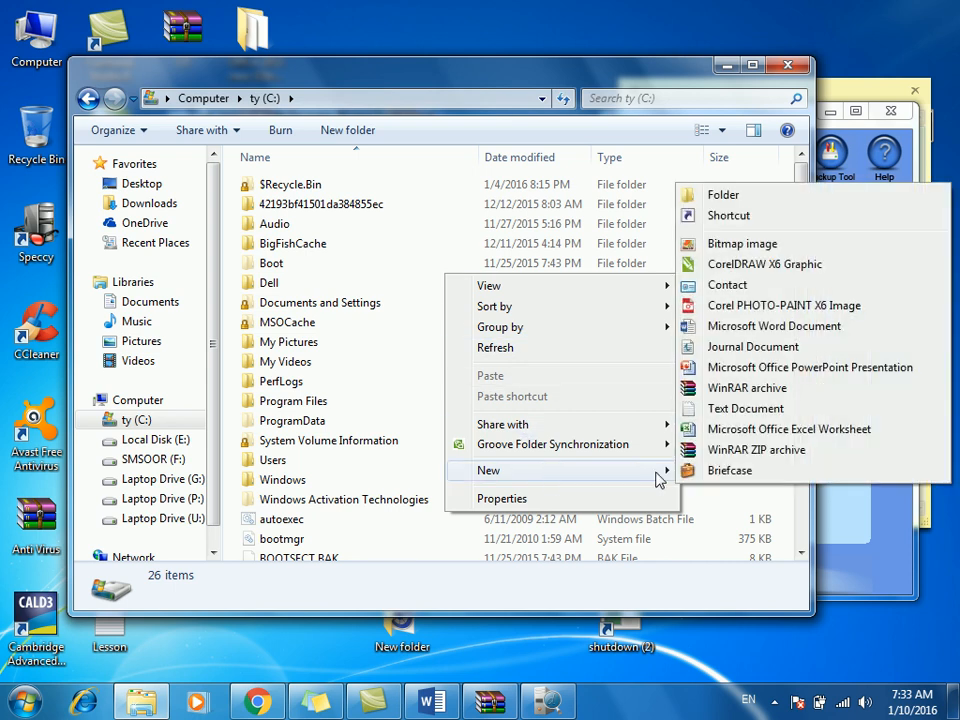
left_click(718, 195)
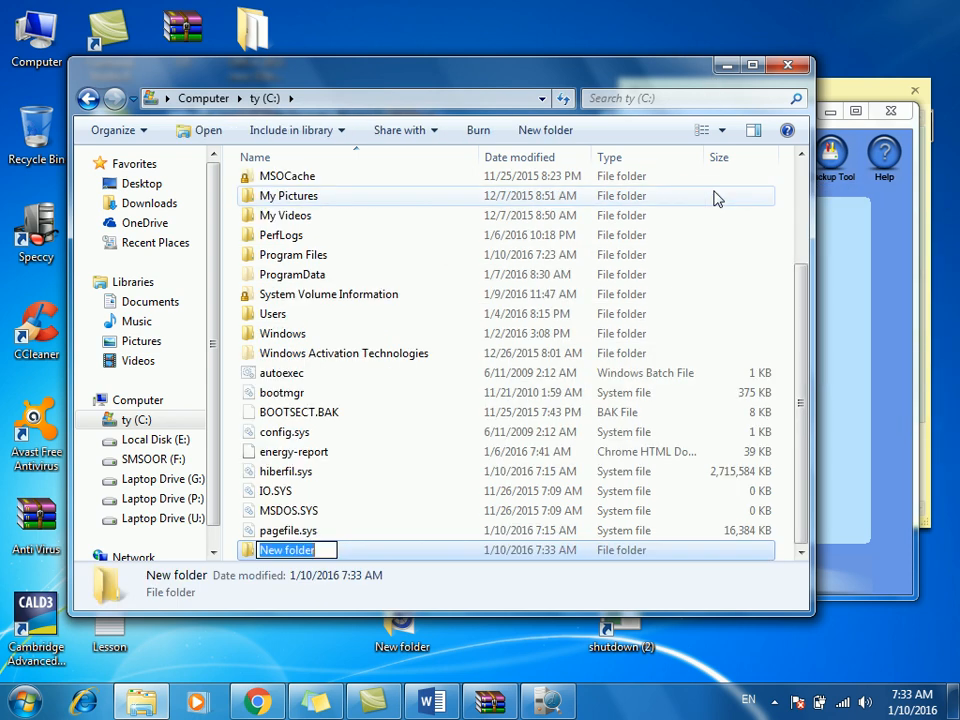
type("Hemmat")
key("Return")
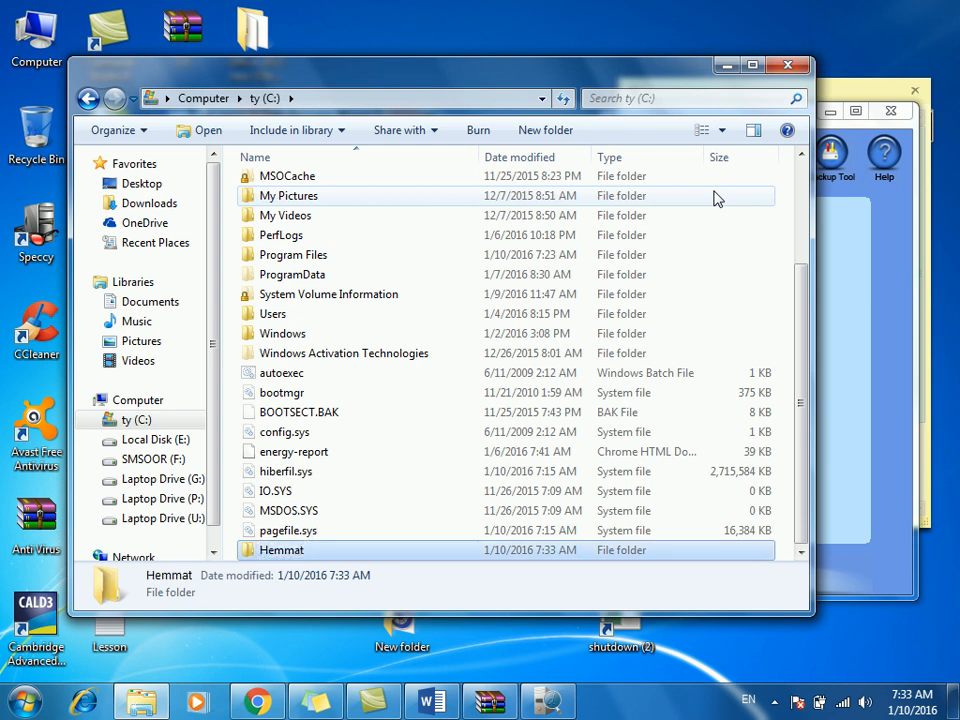
left_click(776, 74)
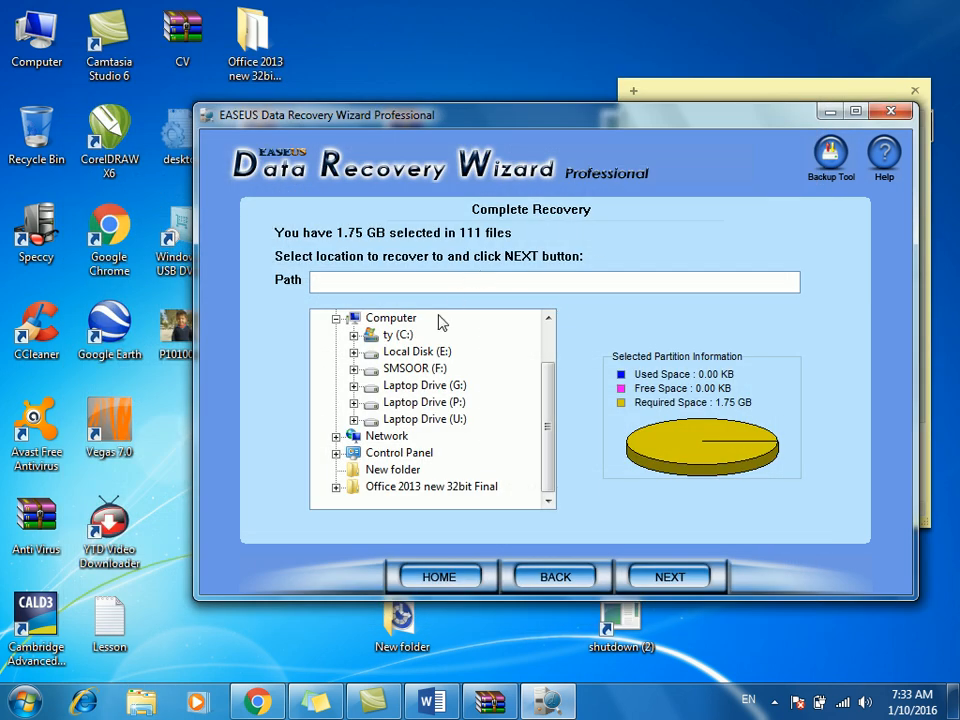
Choose C:\Hemmat as the recovery location and start recovering the selected files.
left_click(375, 339)
left_click(354, 336)
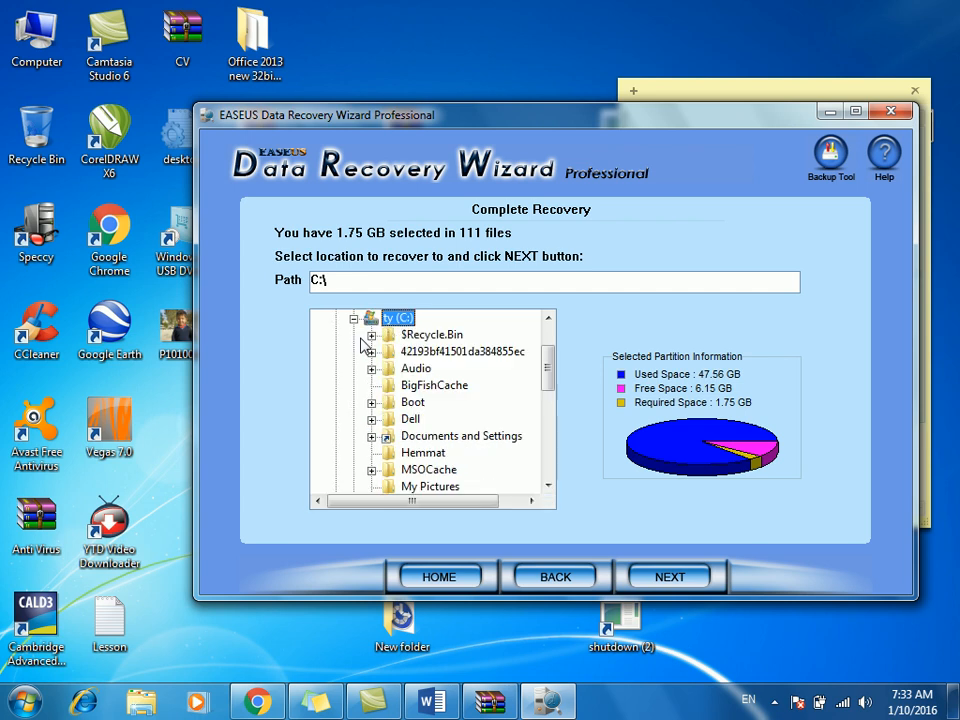
left_click(418, 386)
key("h")
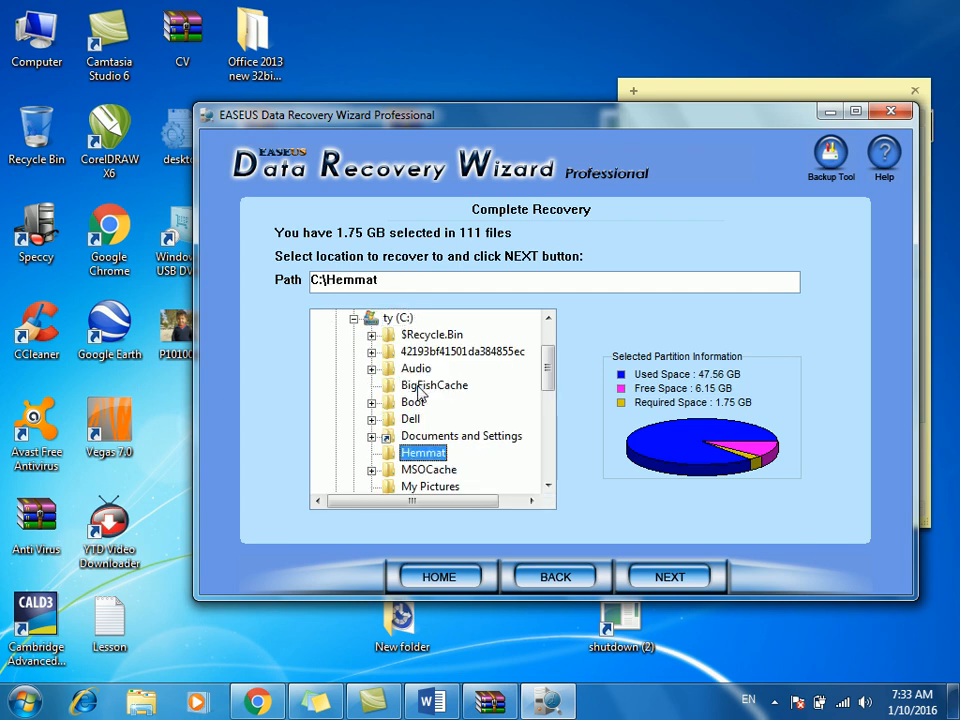
left_click(642, 580)
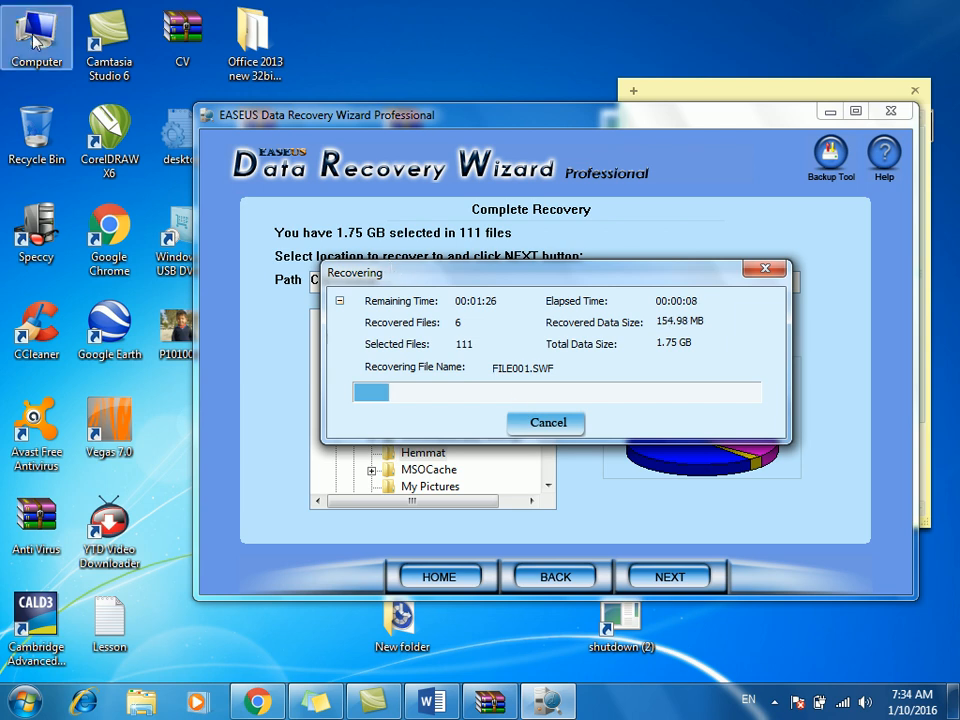
Switch to Chrome to look over the EaseUS Download Center page, and minimise the browser again.
left_click_drag(553, 278, 543, 268)
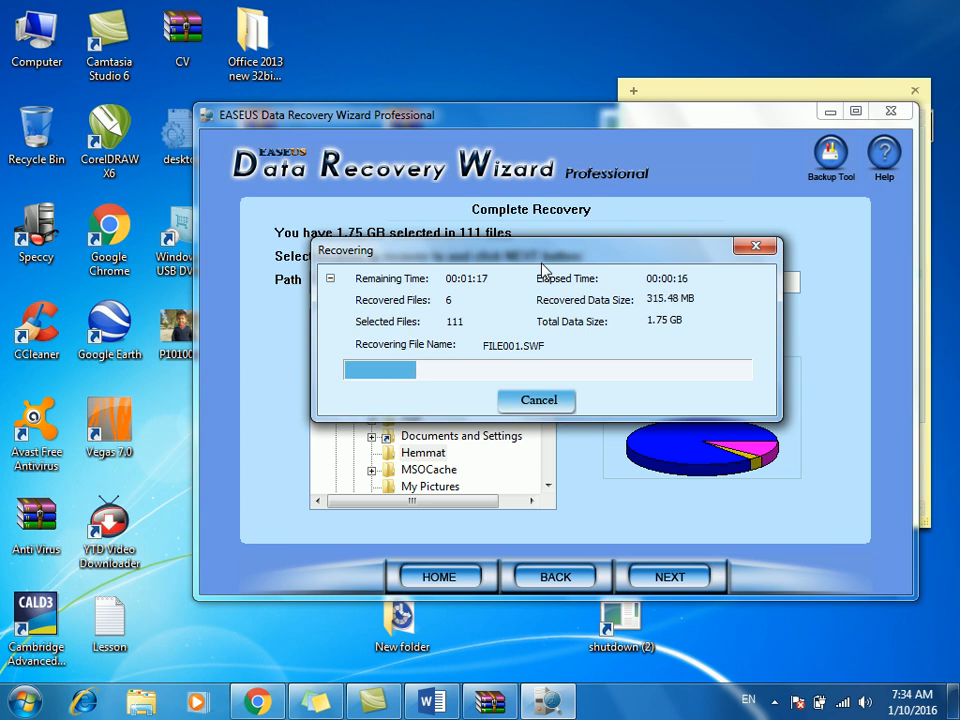
left_click(281, 688)
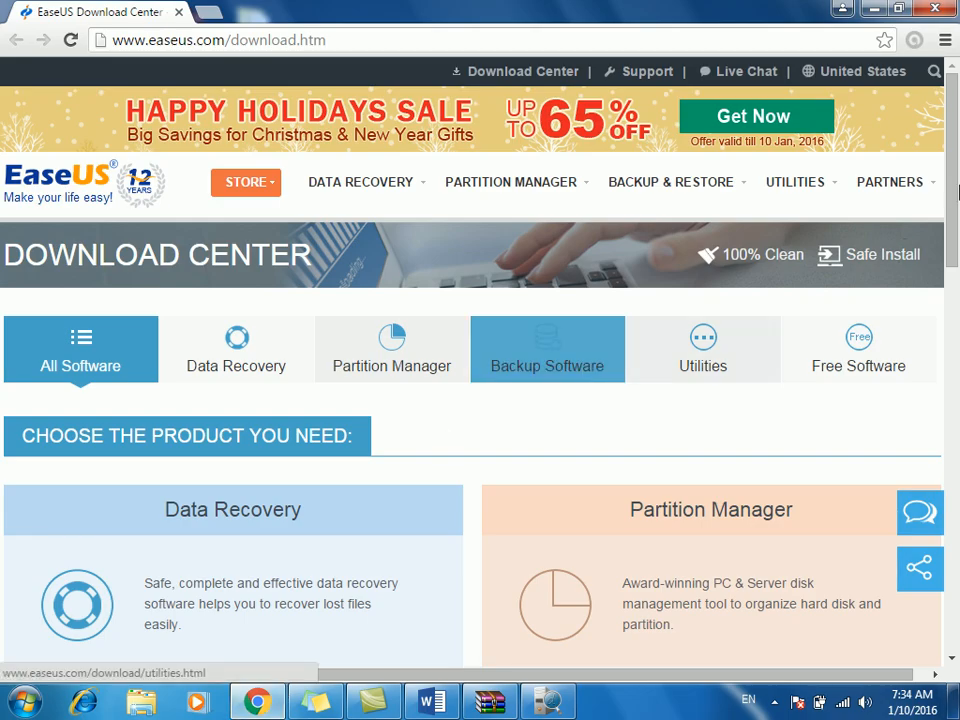
mouse_move(955, 148)
left_mouse_down()
mouse_move(956, 323)
mouse_move(956, 150)
left_mouse_up()
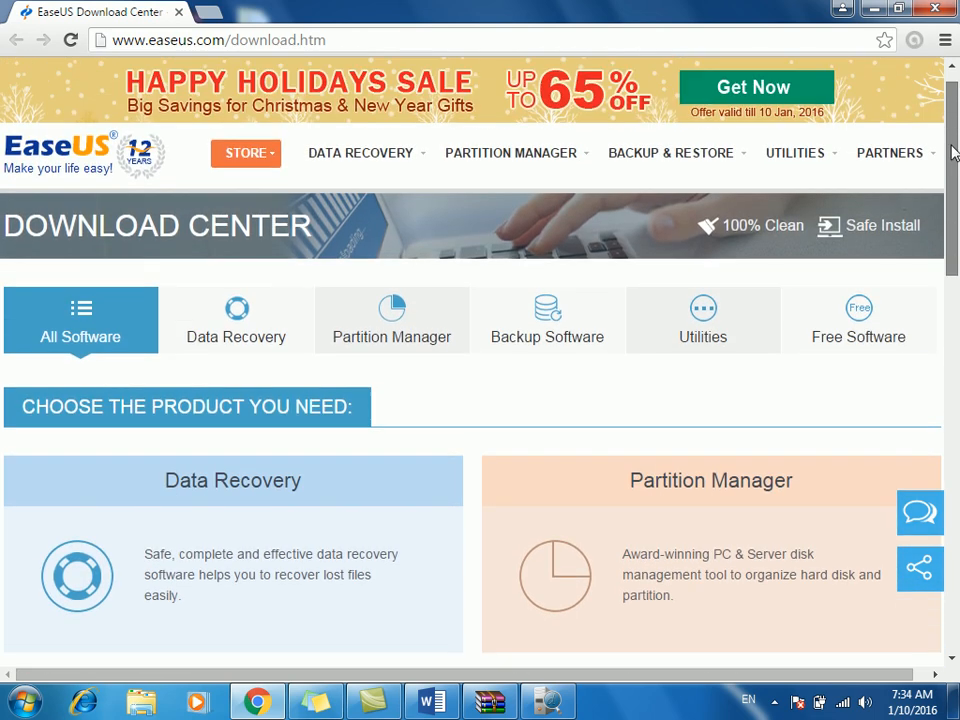
left_click(869, 10)
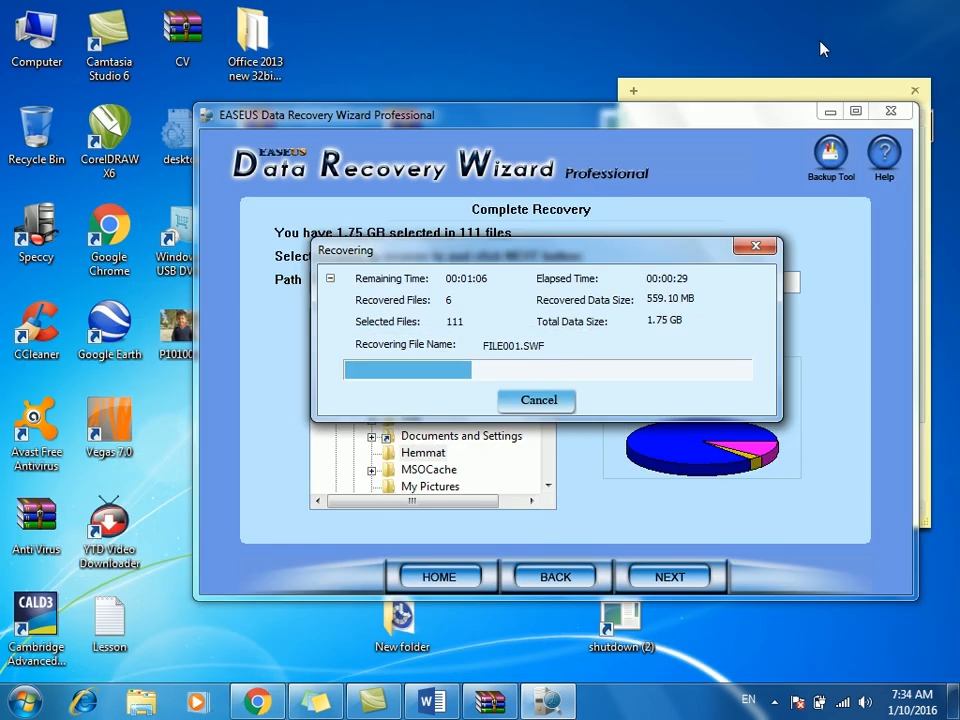
left_click_drag(544, 254, 569, 232)
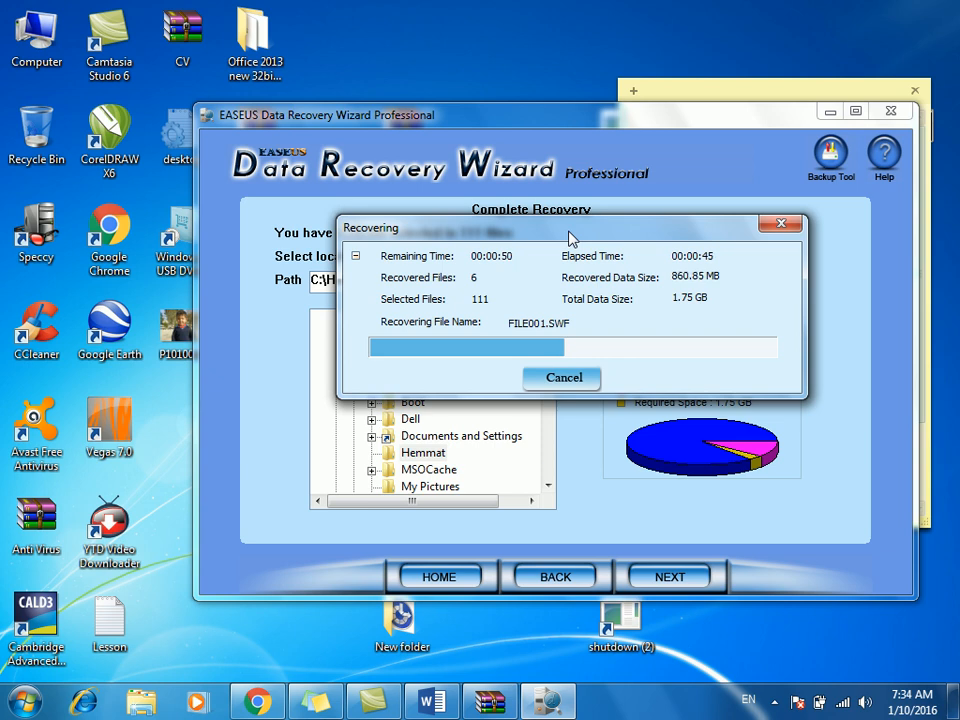
left_click_drag(571, 238, 573, 201)
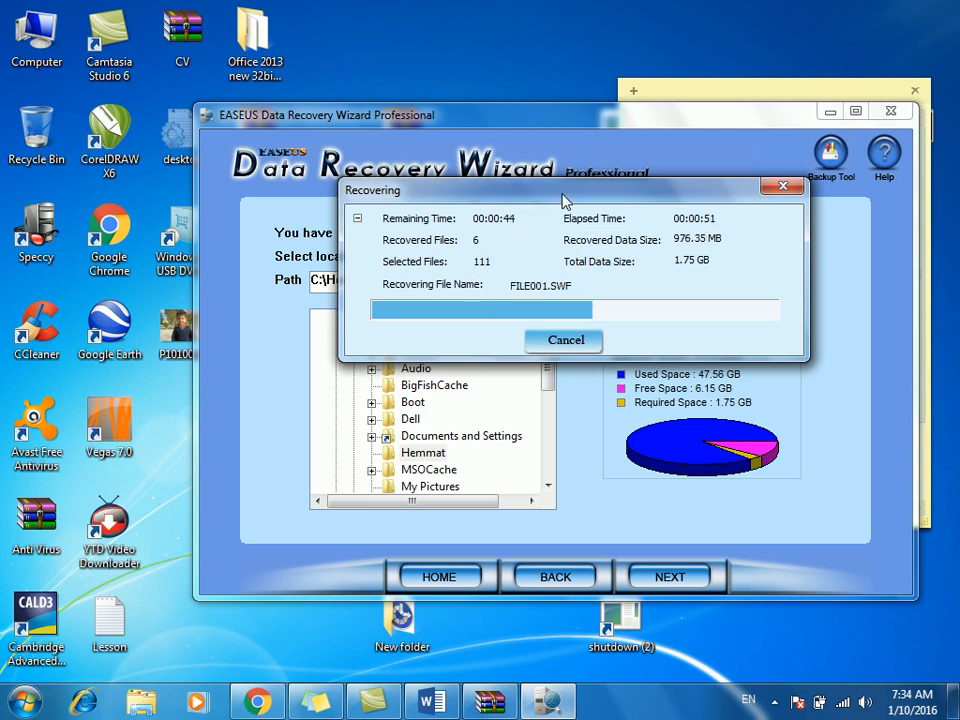
left_click_drag(564, 197, 523, 156)
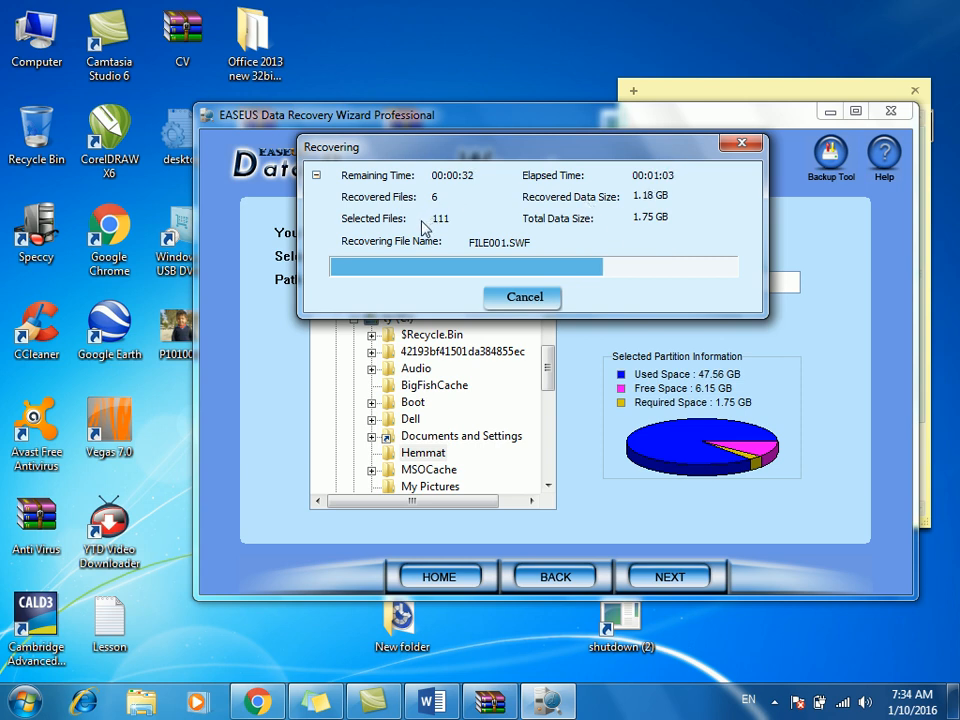
right_click(445, 59)
left_click(485, 112)
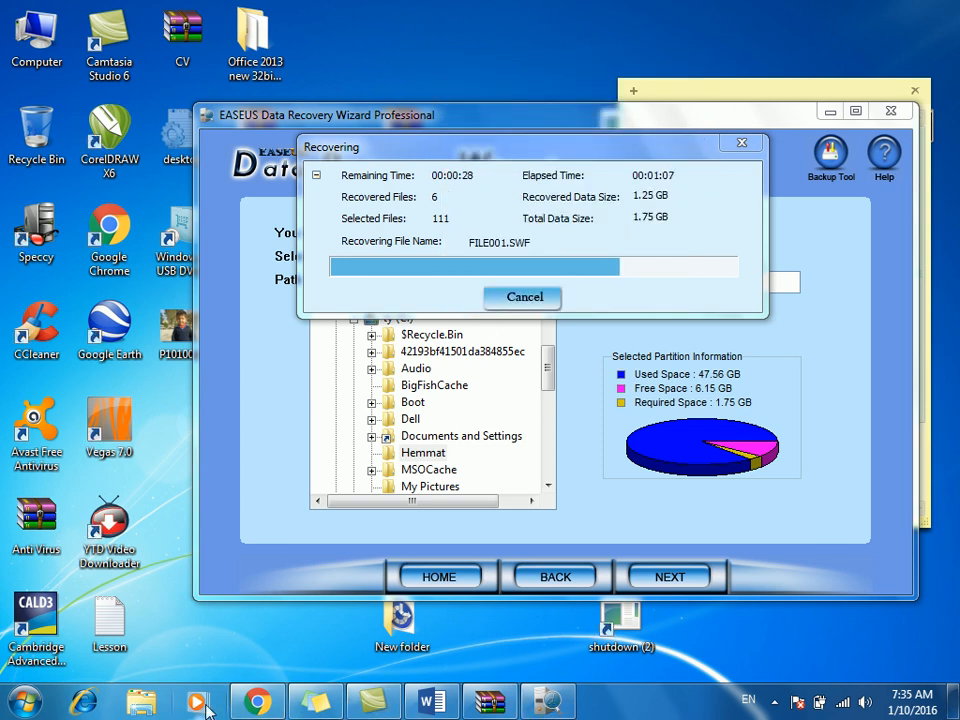
left_click(370, 700)
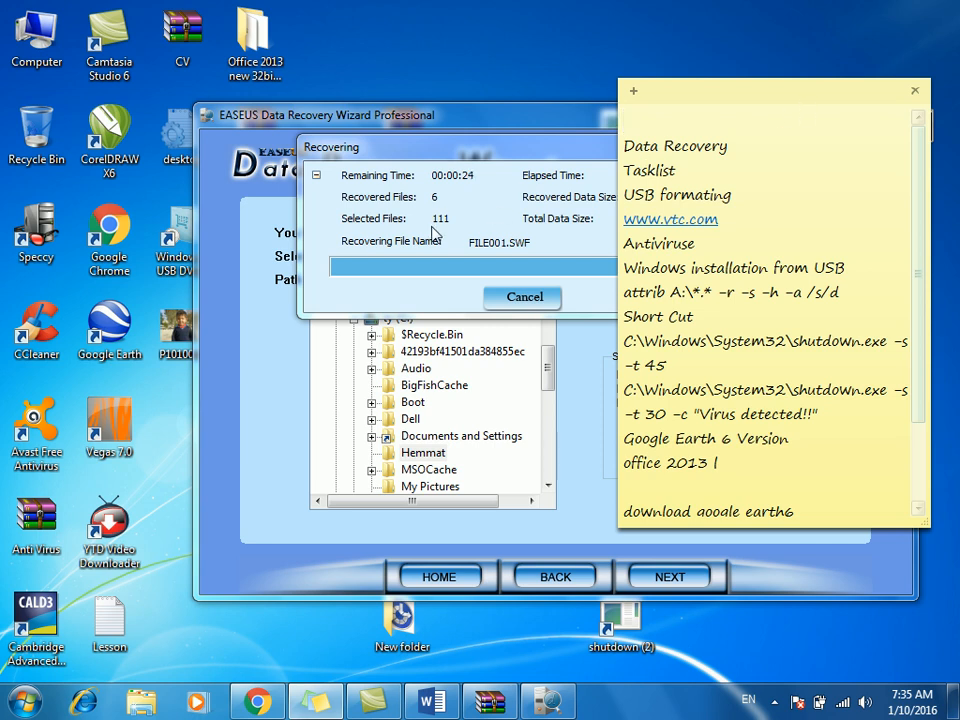
left_click(522, 148)
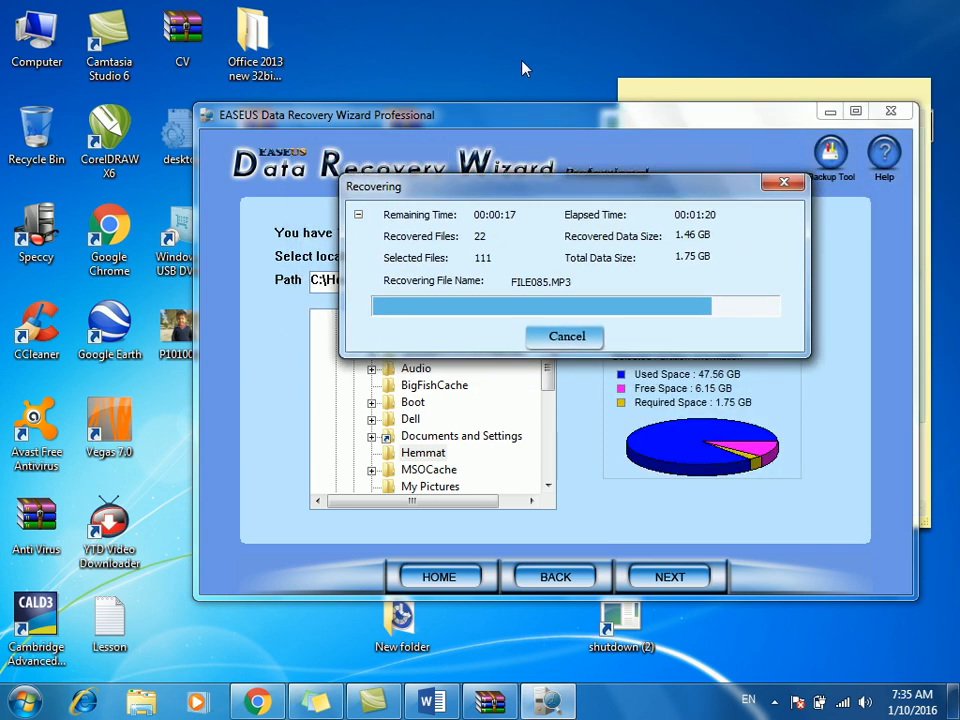
right_click(523, 64)
left_click(558, 114)
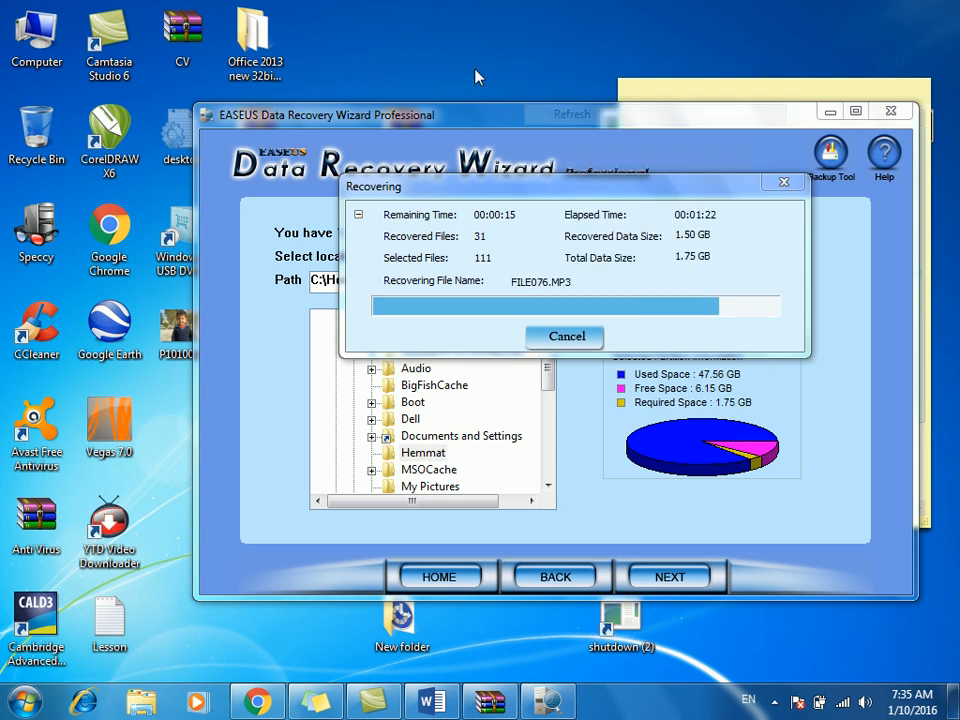
right_click(463, 62)
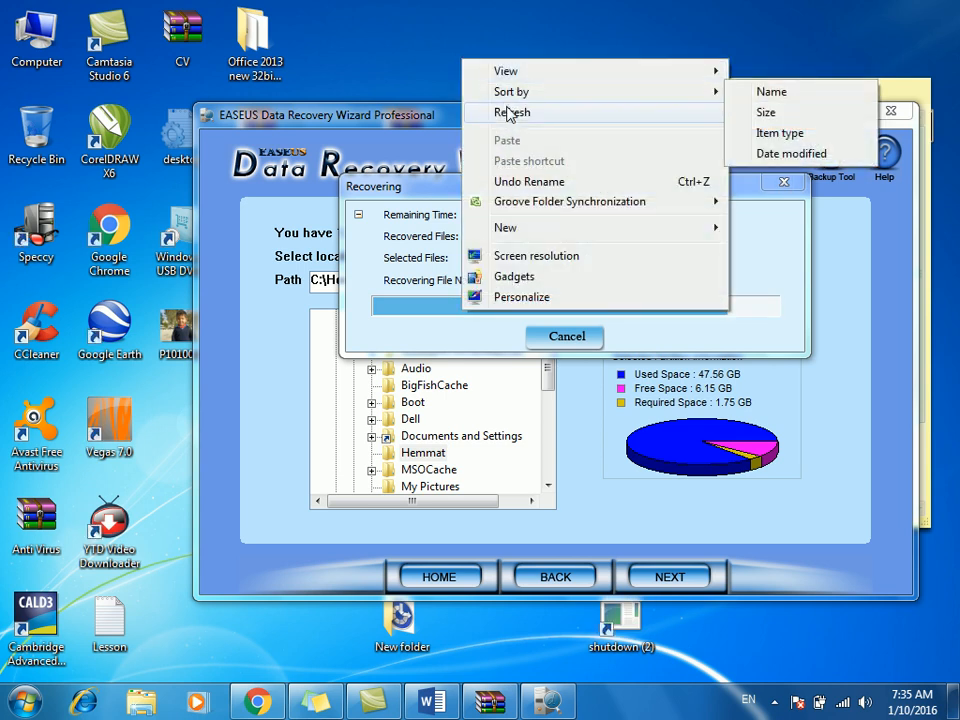
left_click(506, 112)
right_click(416, 40)
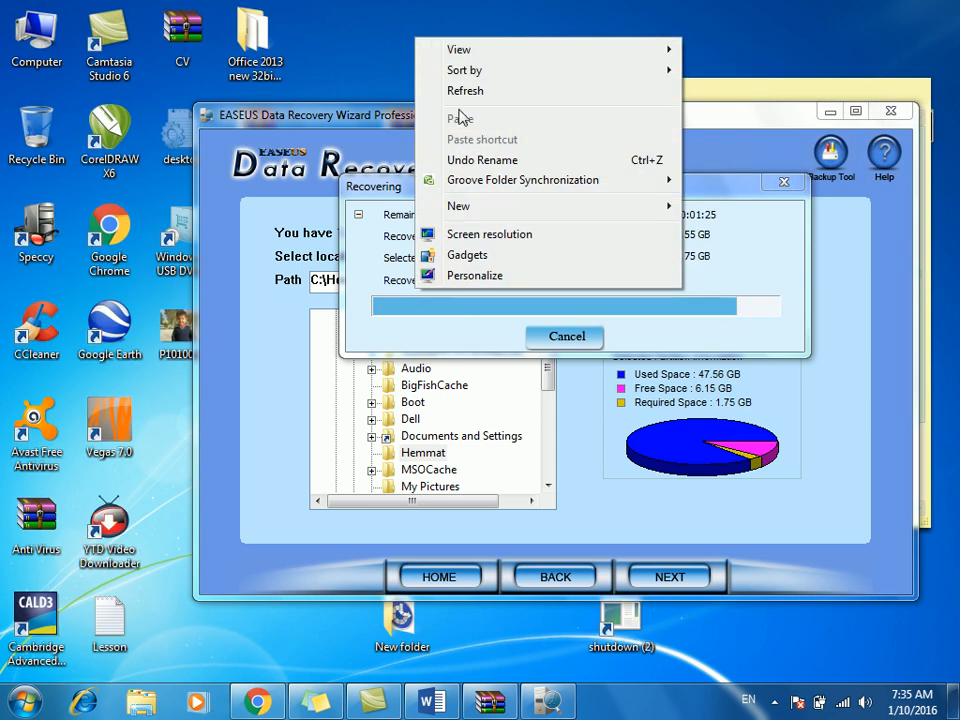
left_click(462, 91)
right_click(426, 69)
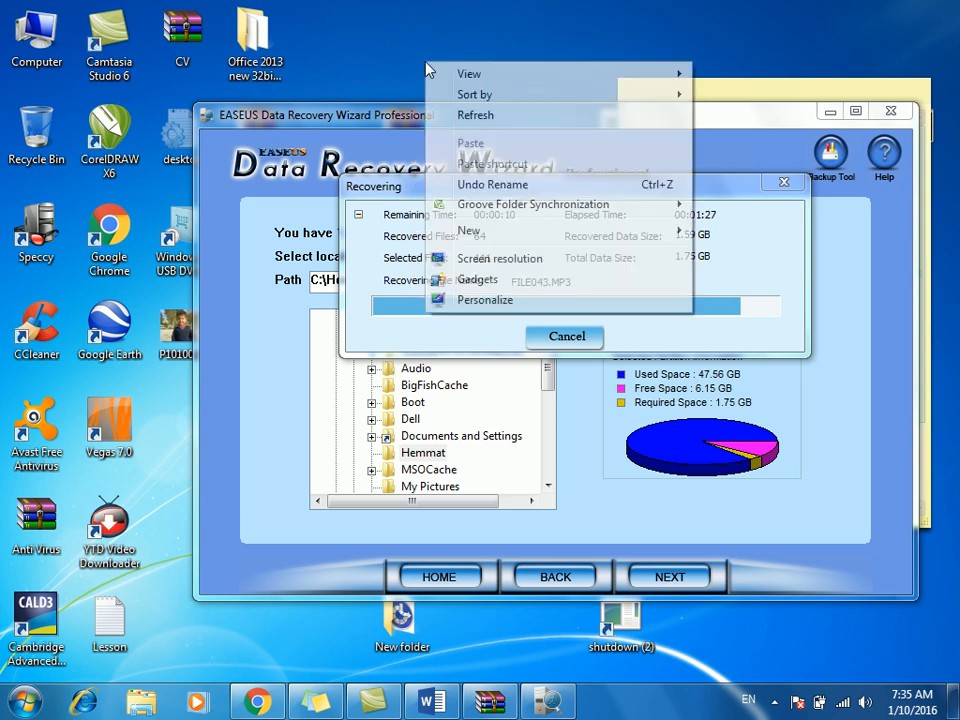
left_click(475, 116)
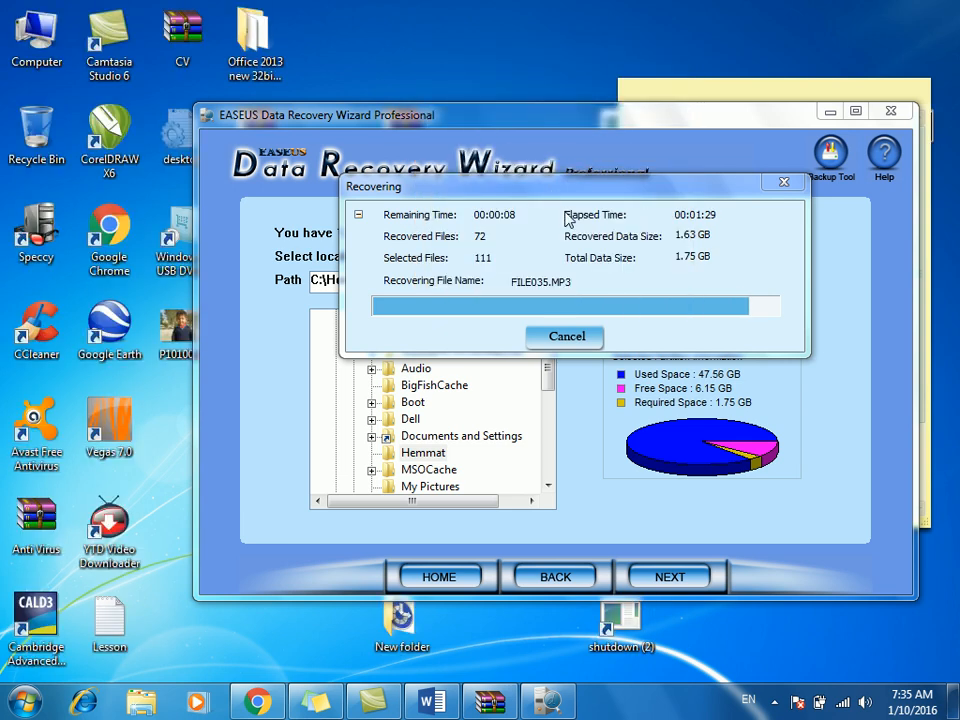
left_click_drag(566, 196, 538, 156)
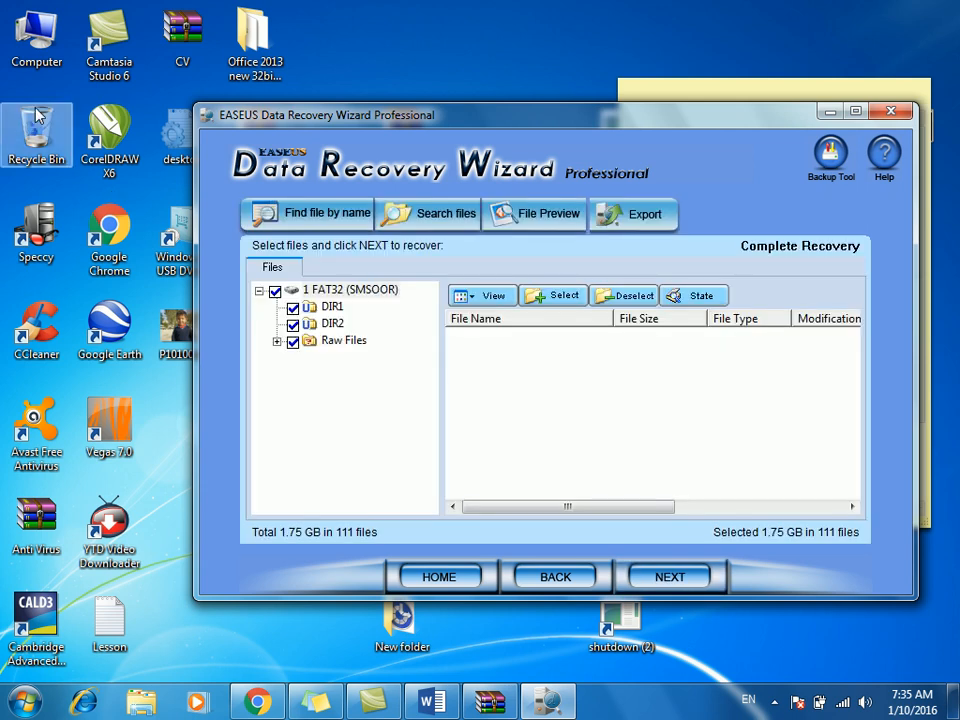
Open the recovered 1 FAT32 folder in C:\Hemmat and check the contents of DIR1 and DIR2.
double_click(32, 36)
double_click(336, 195)
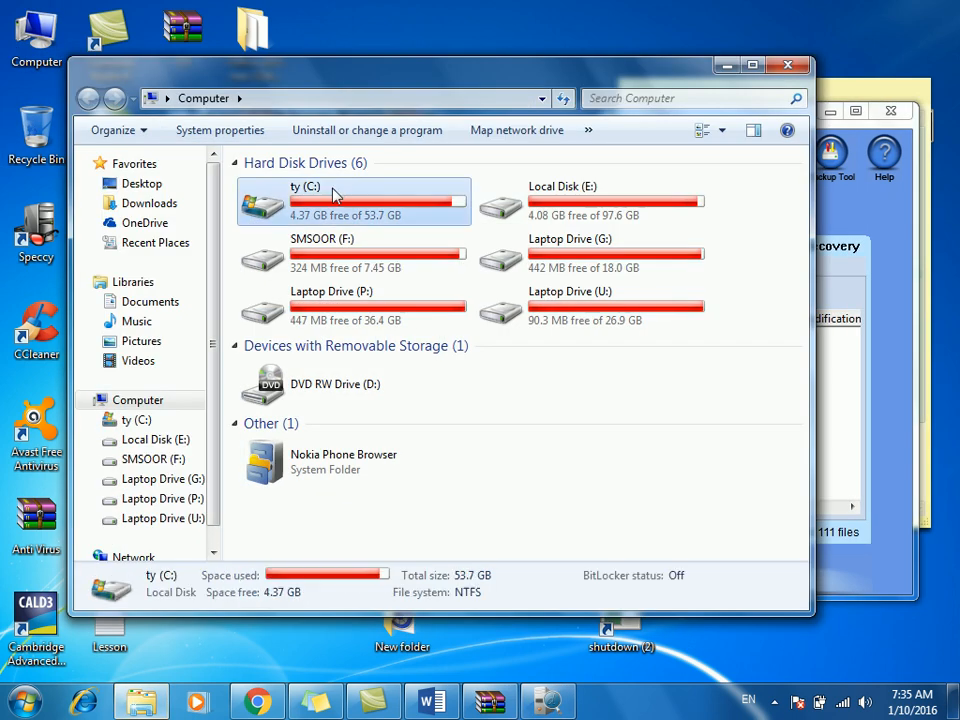
left_click(287, 322)
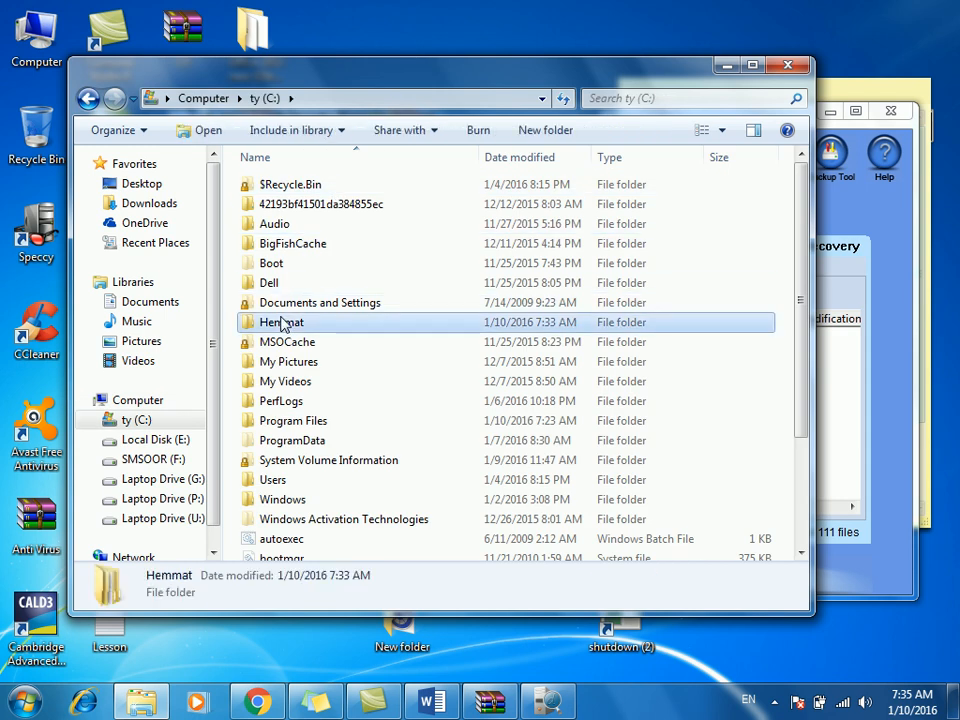
double_click(283, 322)
double_click(279, 193)
double_click(266, 190)
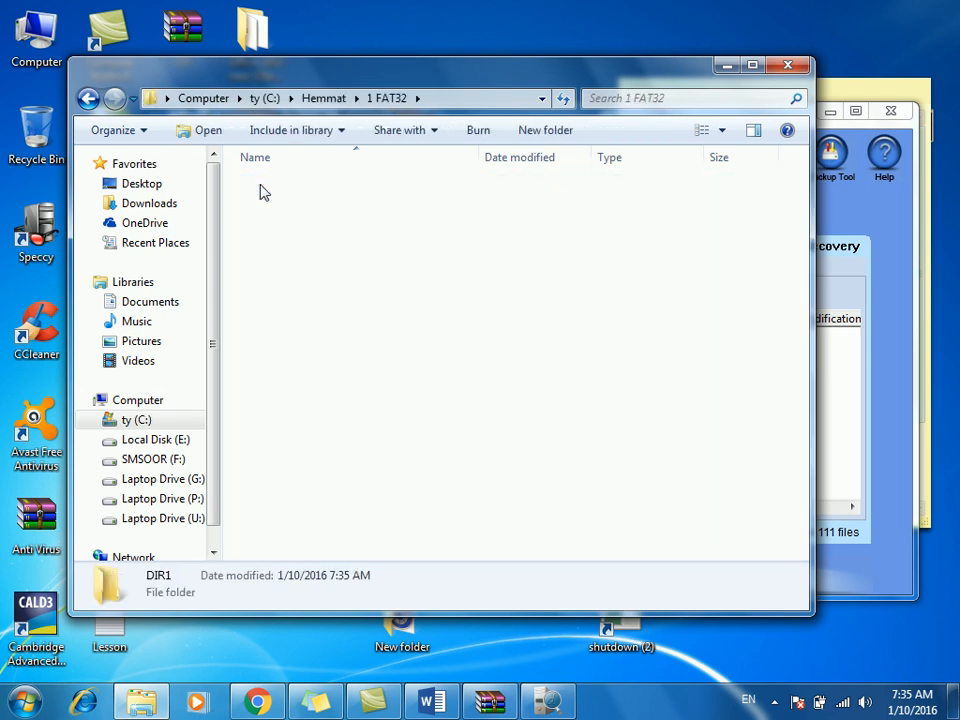
left_click(88, 98)
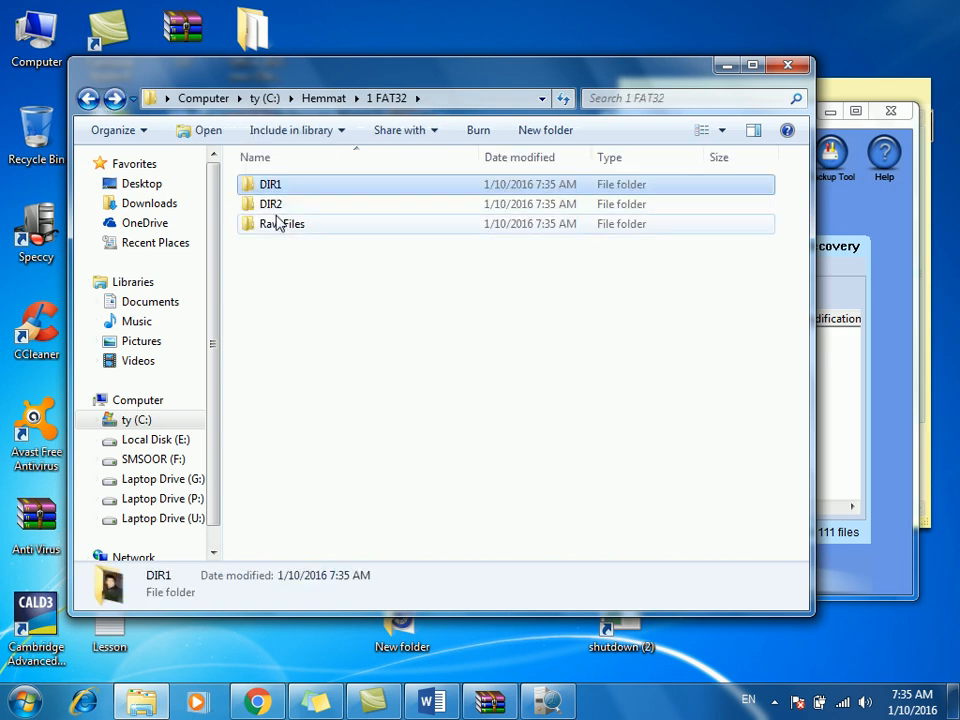
double_click(270, 204)
left_click(89, 99)
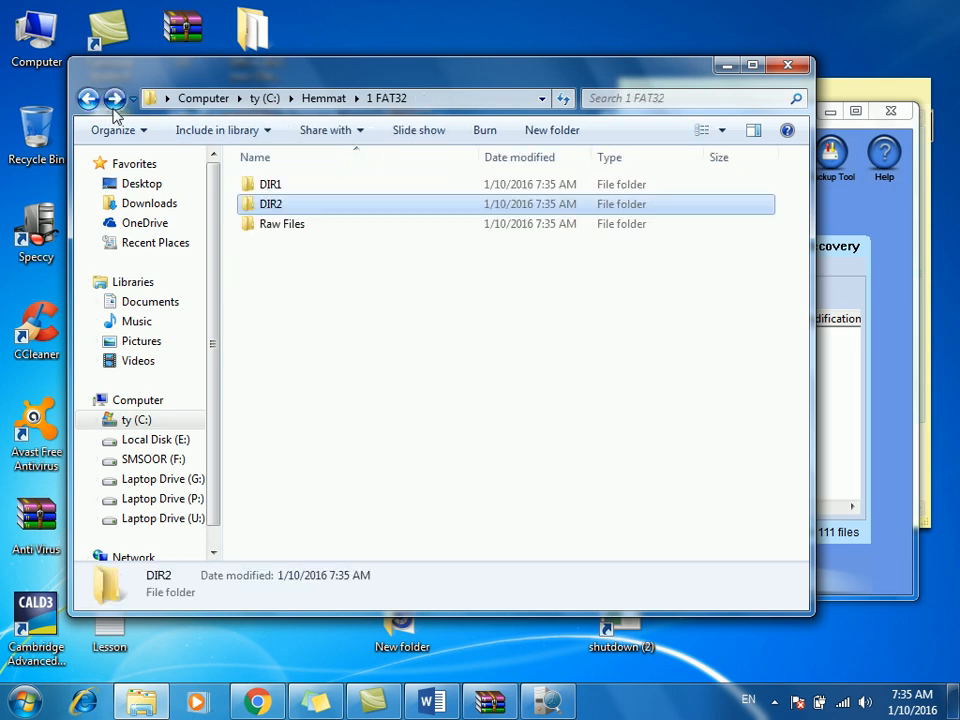
Check the recovered files in the JPEG Graphics file, MOF file and MP3 Music file folders inside Raw Files.
double_click(271, 223)
double_click(265, 188)
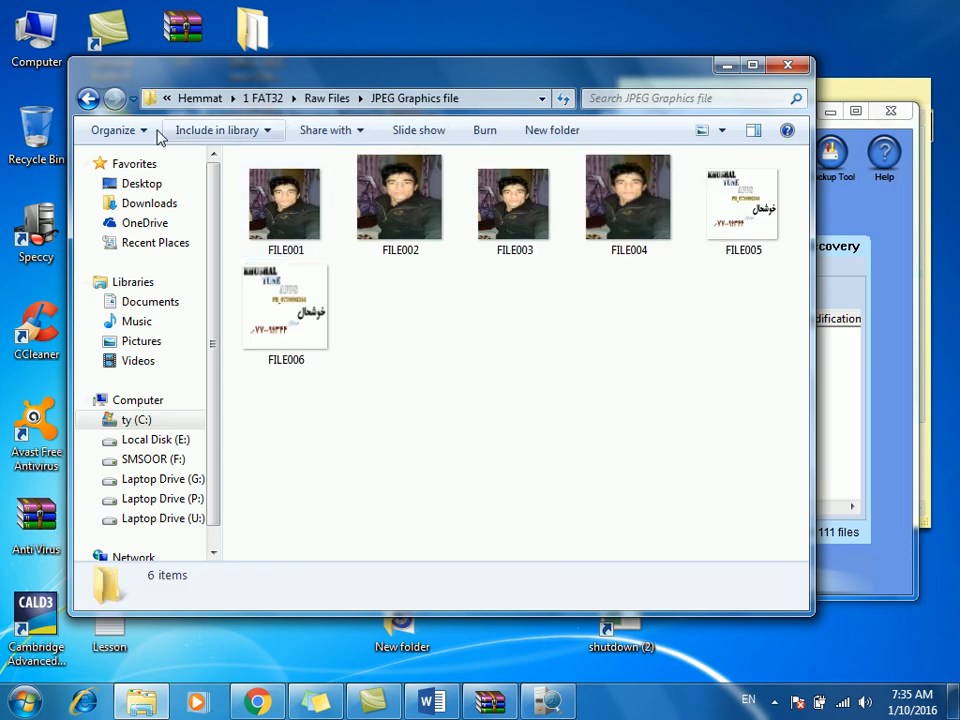
left_click(88, 98)
left_click(265, 208)
double_click(263, 209)
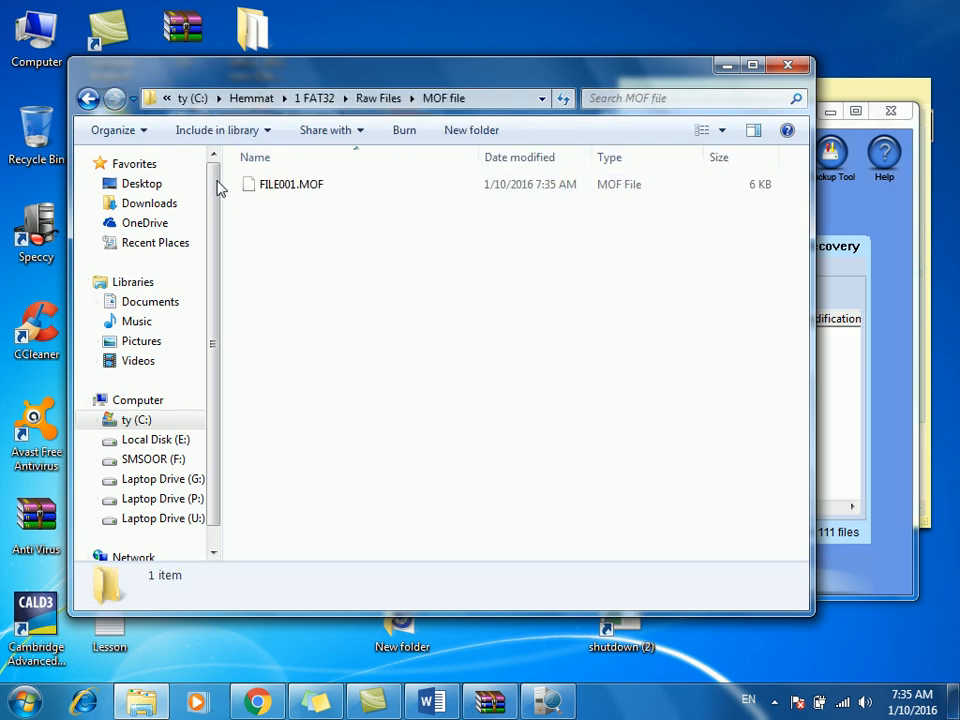
key("BackSpace")
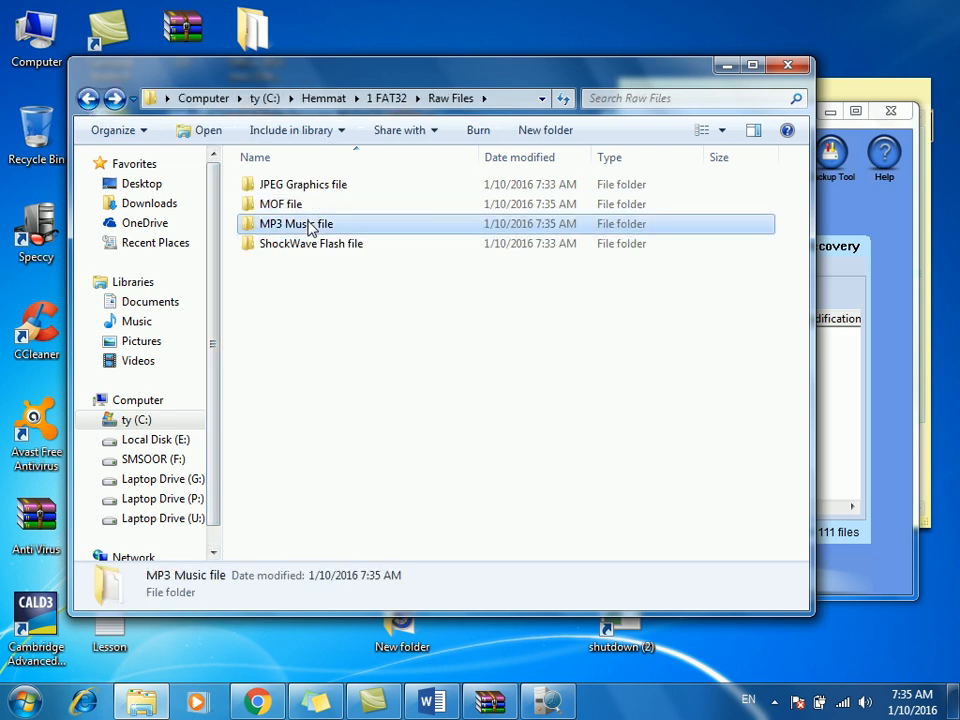
double_click(311, 223)
key("BackSpace")
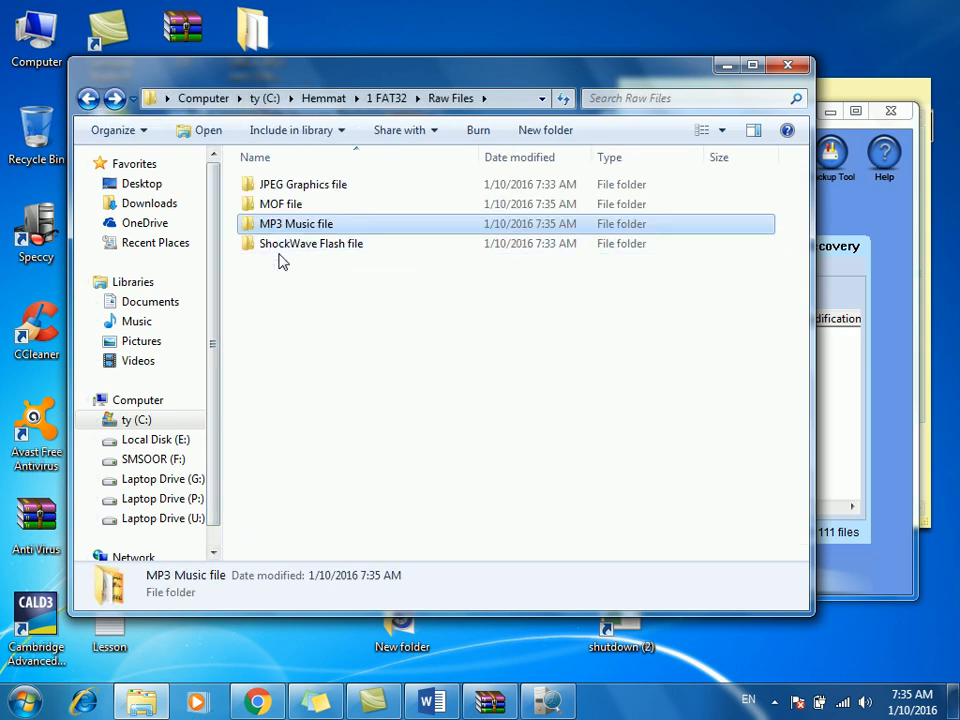
Check the recovered ShockWave Flash file folder, and view the images FILE001 and FILE002 in the JPEG Graphics file folder.
double_click(281, 250)
left_click(88, 98)
double_click(274, 187)
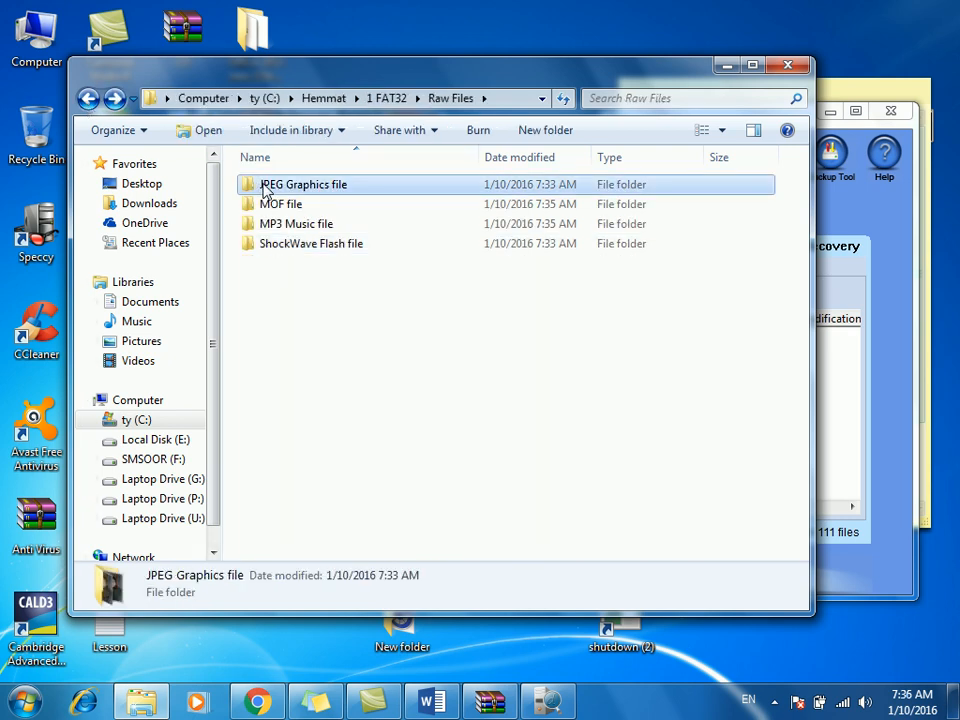
double_click(307, 225)
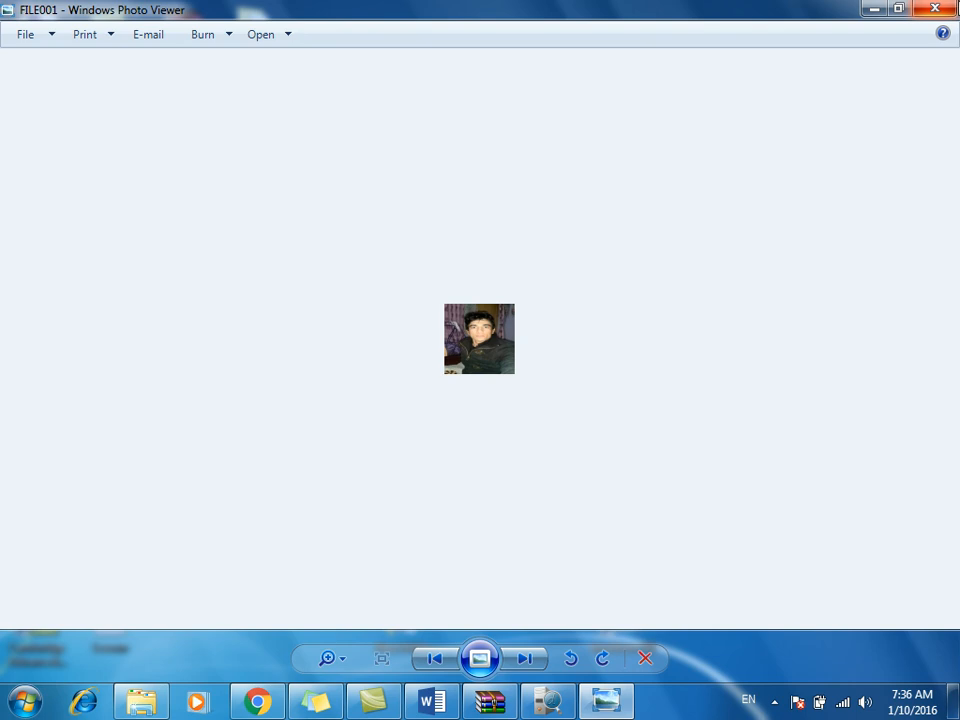
left_click(935, 9)
double_click(428, 238)
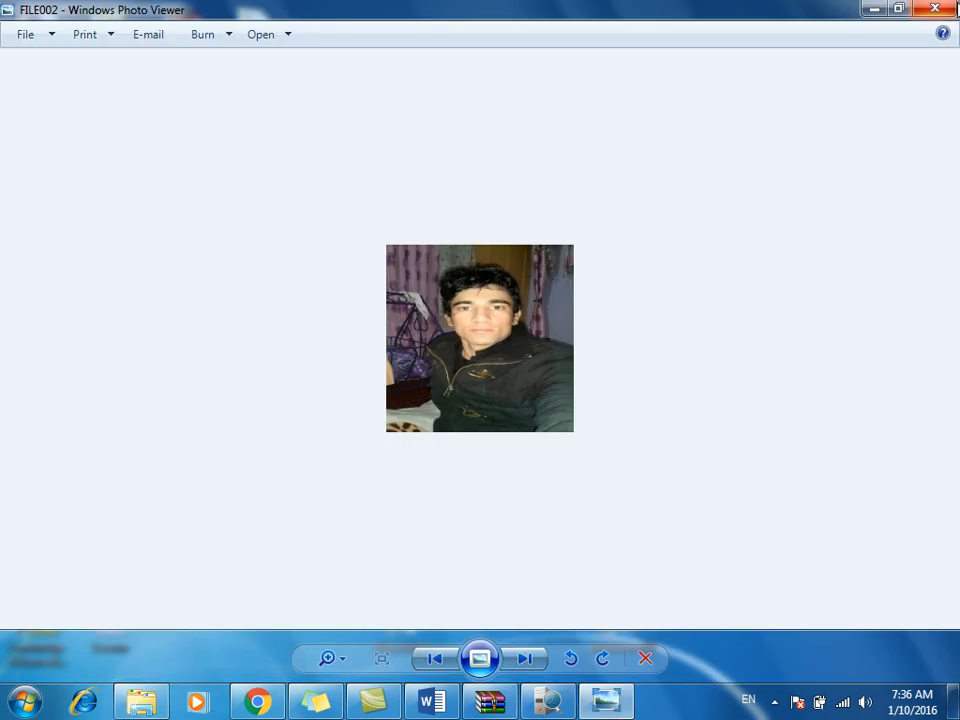
left_click(955, 9)
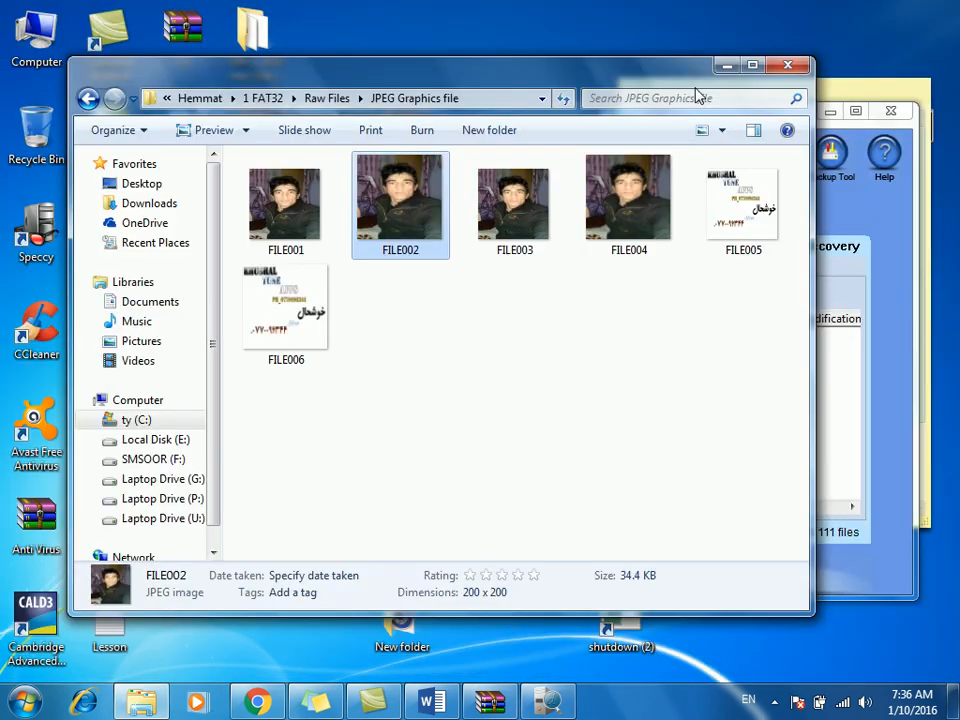
Return to the 1 FAT32 folder and check the recovered pictures in DIR2.
left_click(88, 99)
left_click(88, 99)
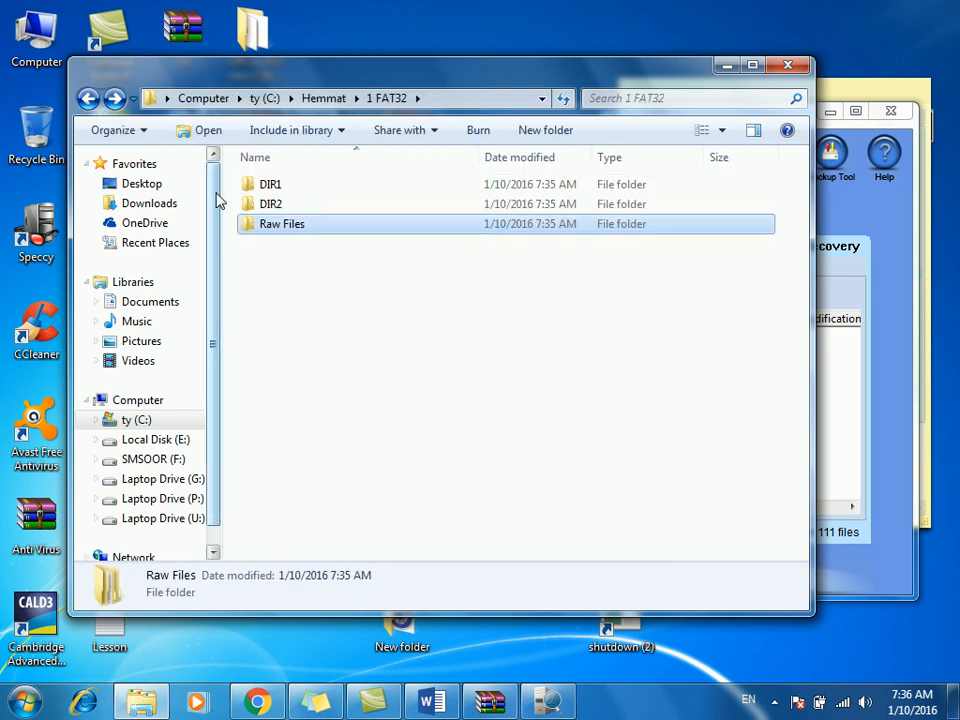
double_click(262, 204)
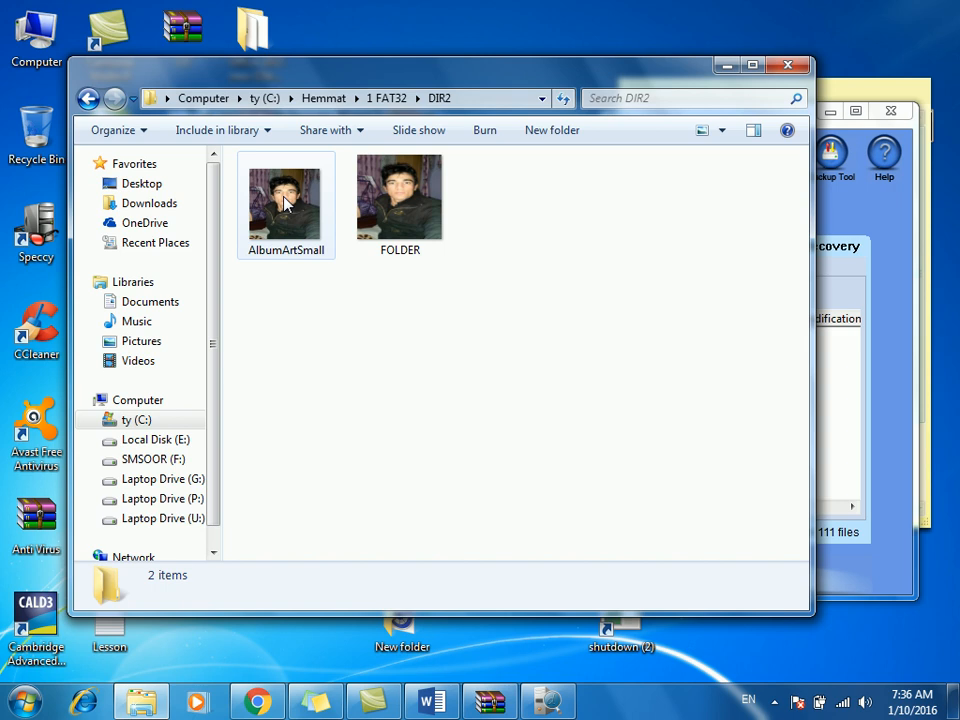
Go back to drive C:, move the Hemmat folder to the Recycle Bin and close the Explorer window.
left_click(88, 99)
left_click(88, 99)
left_click(88, 99)
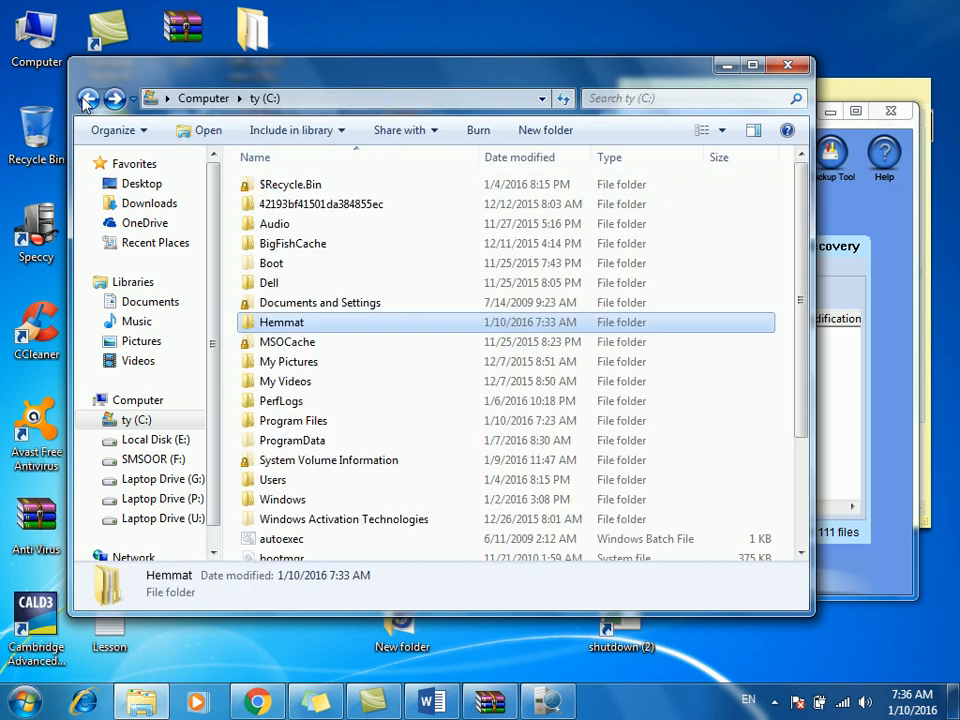
right_click(291, 331)
left_click(358, 621)
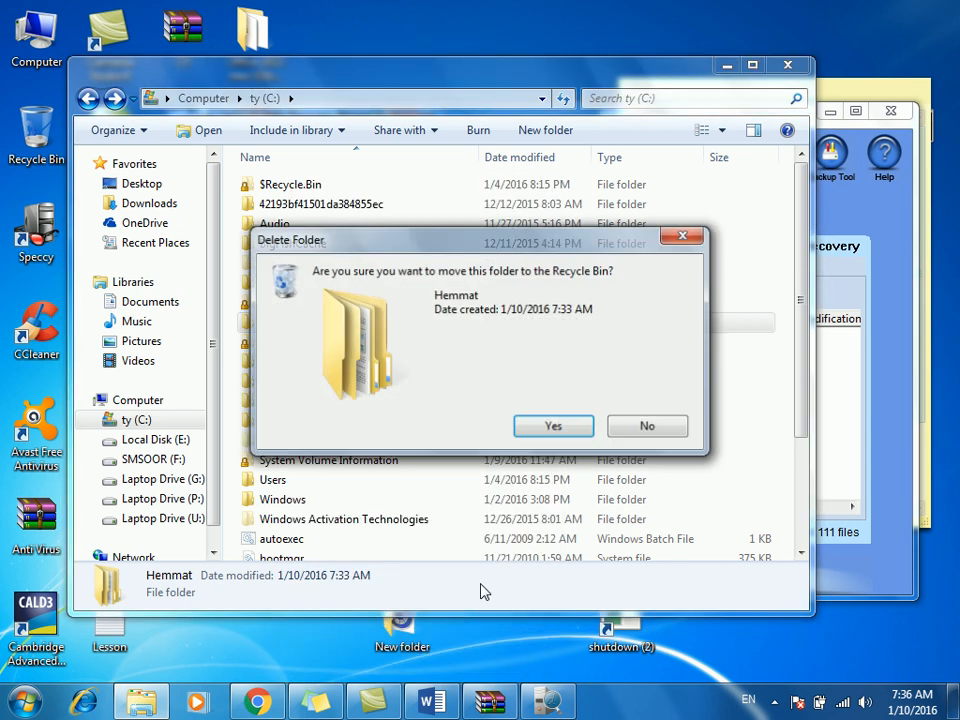
left_click(551, 425)
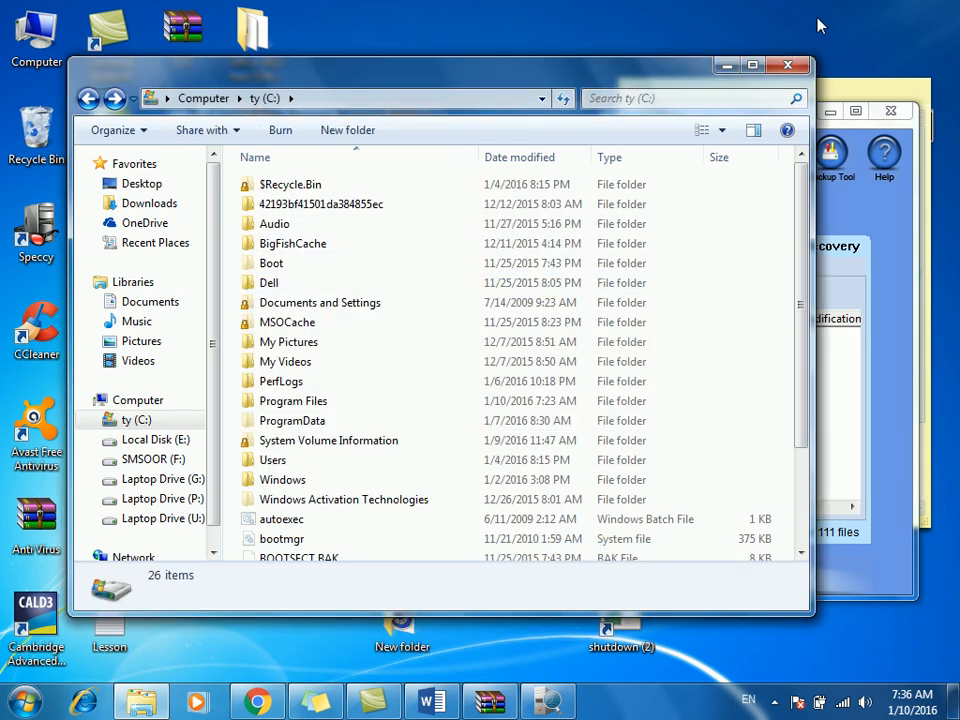
left_click(790, 67)
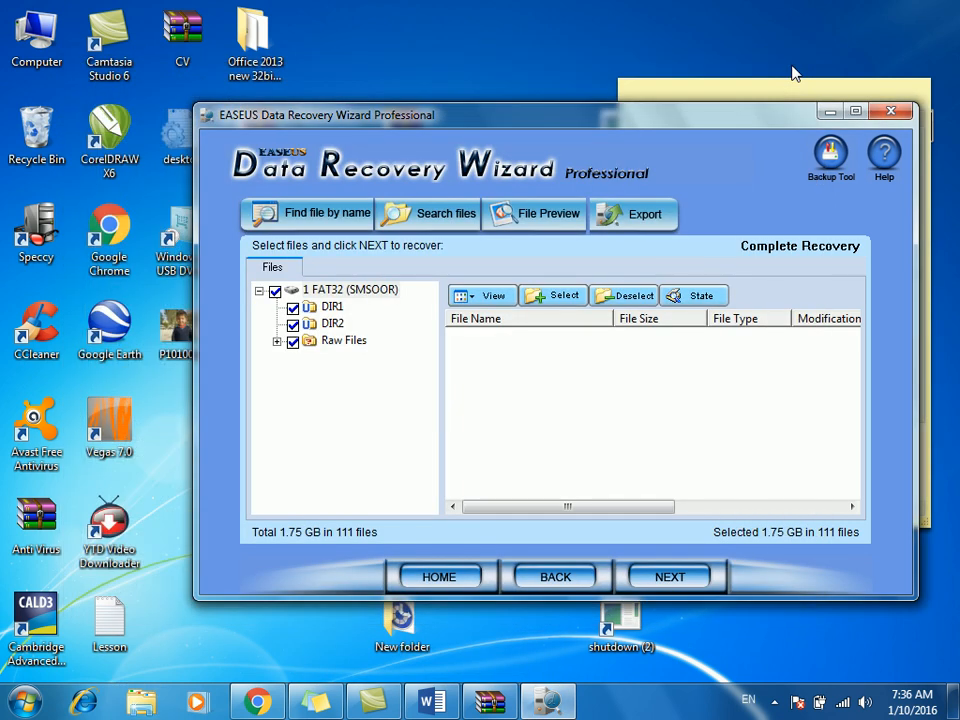
Look at the Find file by name dialog, close it, and quit the search results to return to the partition selection.
left_click(281, 214)
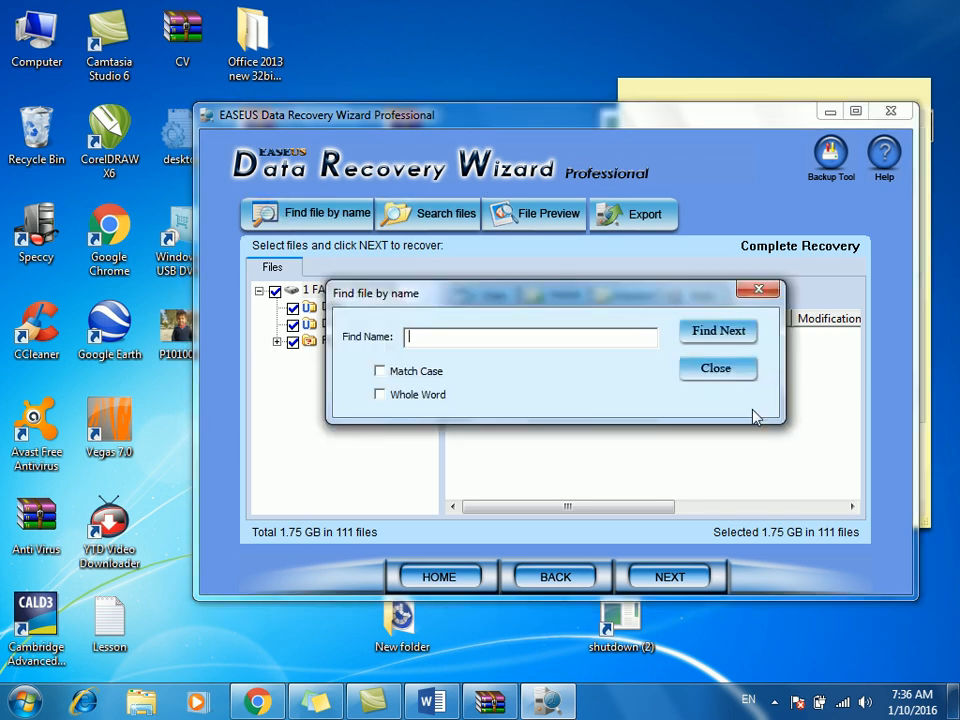
left_click(716, 368)
left_click(558, 578)
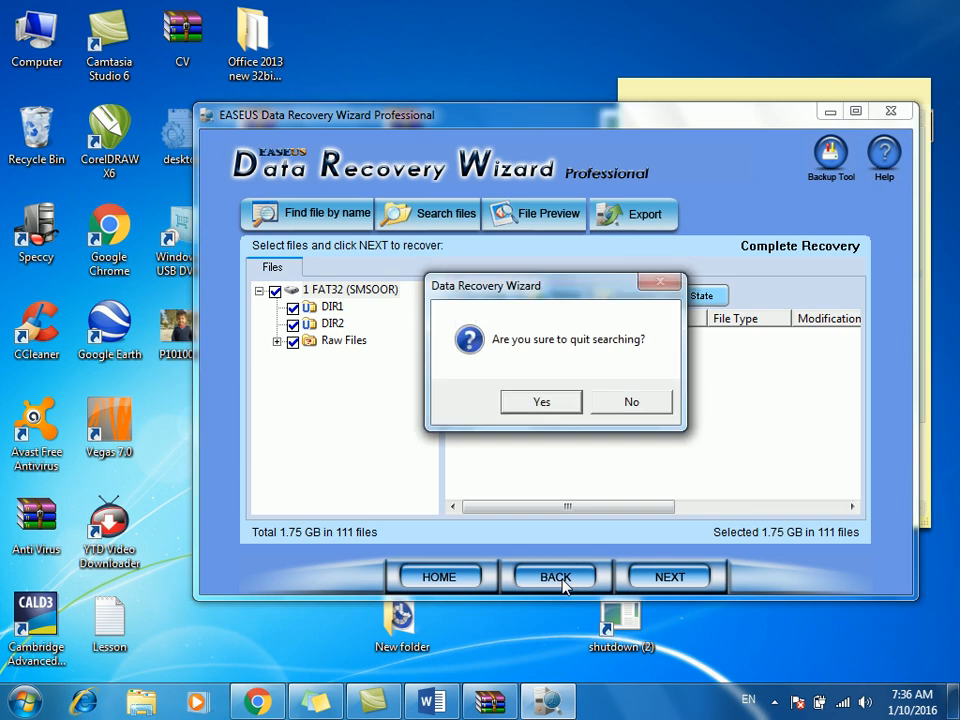
left_click(546, 412)
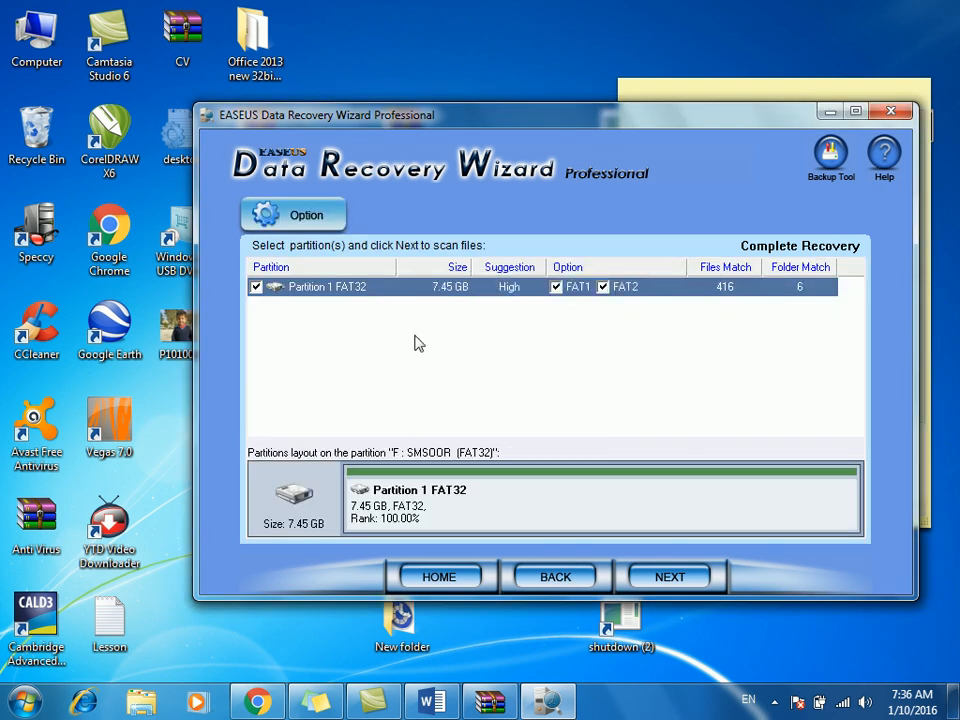
Review the FAT 12/16/32, NTFS, Common and RAW scan options, cancel the dialog and return to the devices list.
left_click(292, 214)
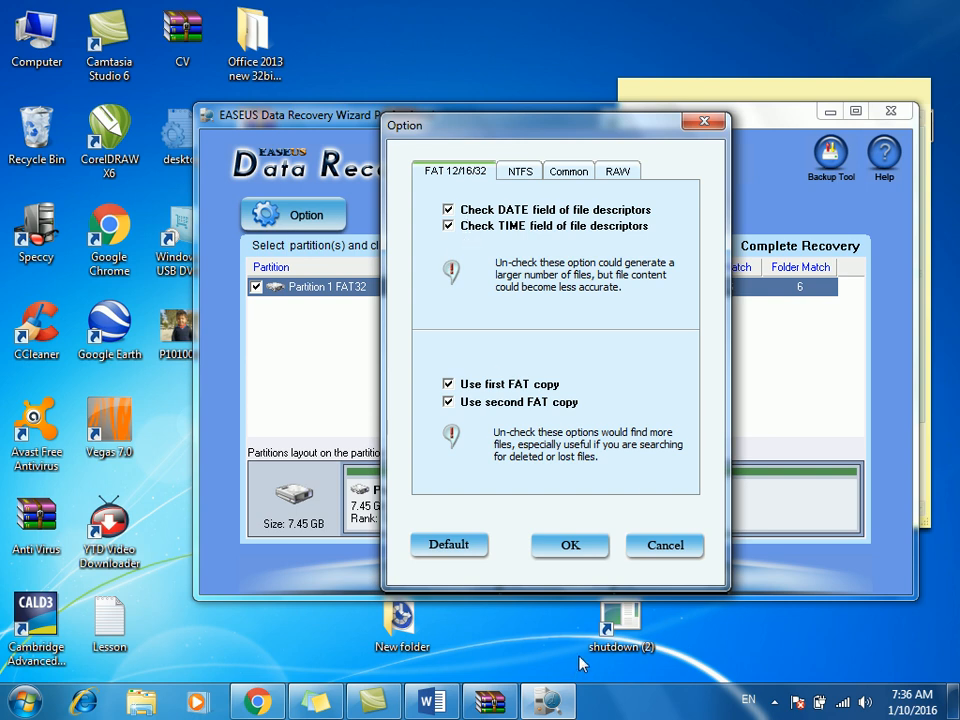
left_click(522, 174)
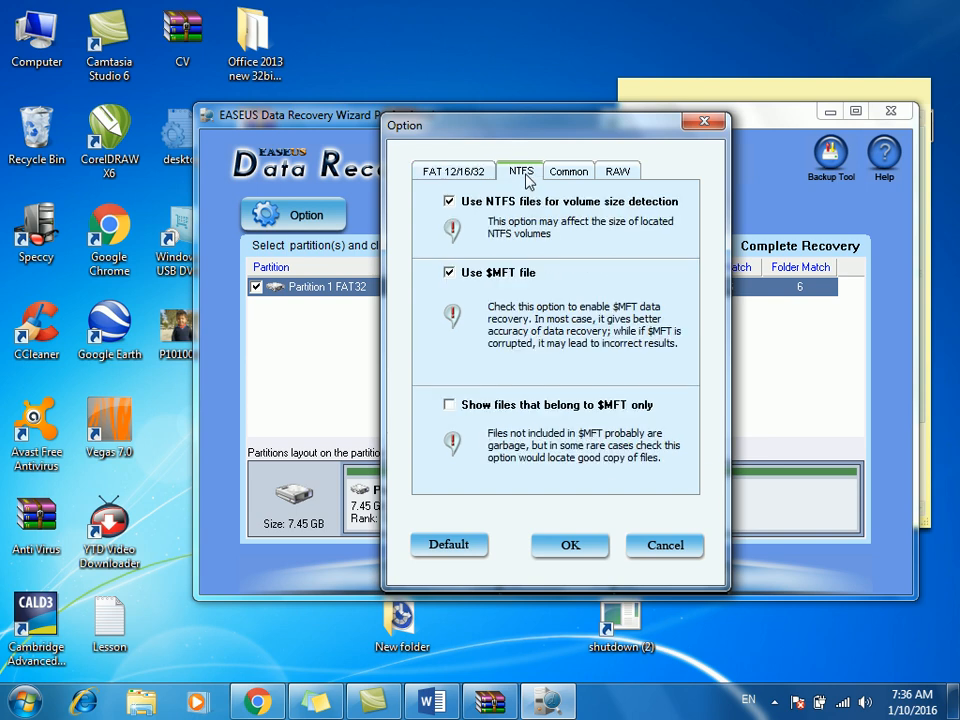
left_click(570, 174)
left_click(615, 174)
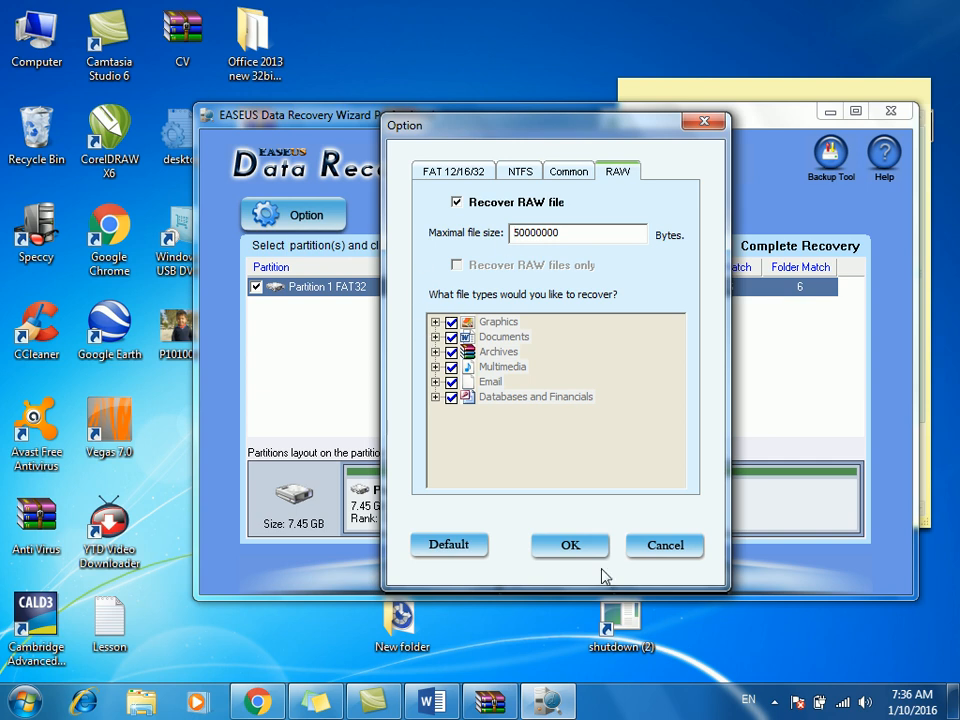
left_click(636, 546)
left_click(541, 577)
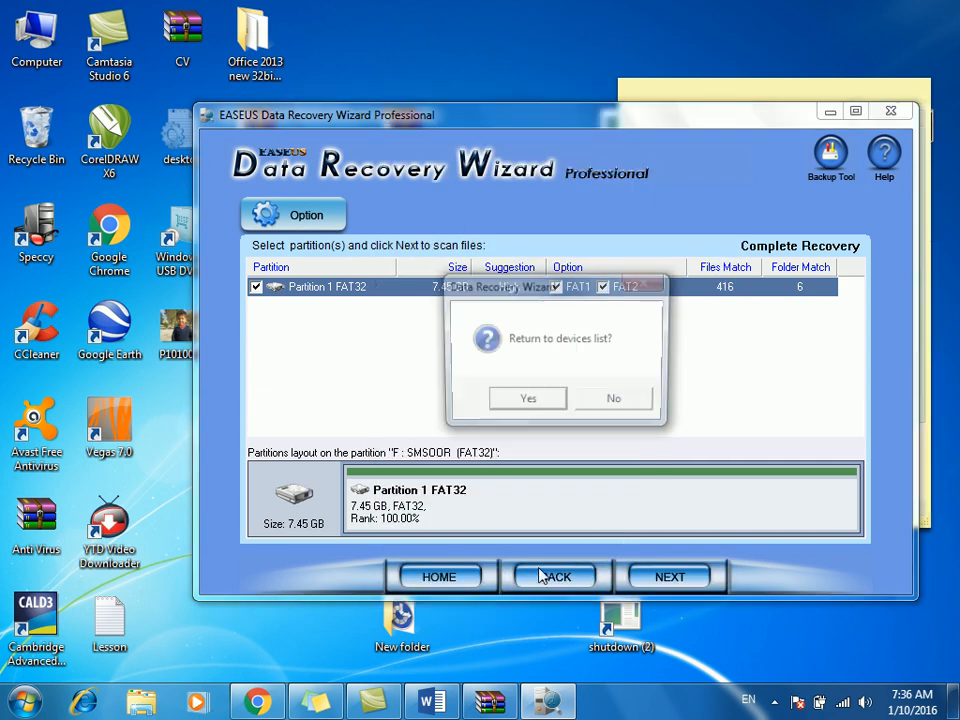
left_click(521, 409)
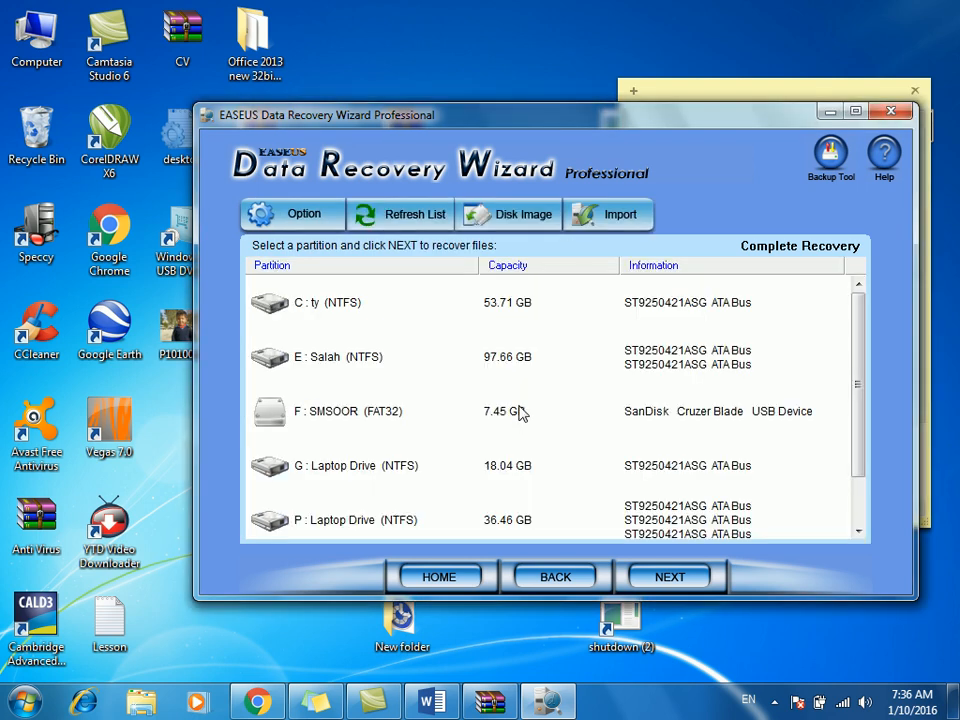
Go through the FAT 12/16/32, NTFS and Common scan options, trying the setting Show files that belong to $MFT only.
left_click(316, 220)
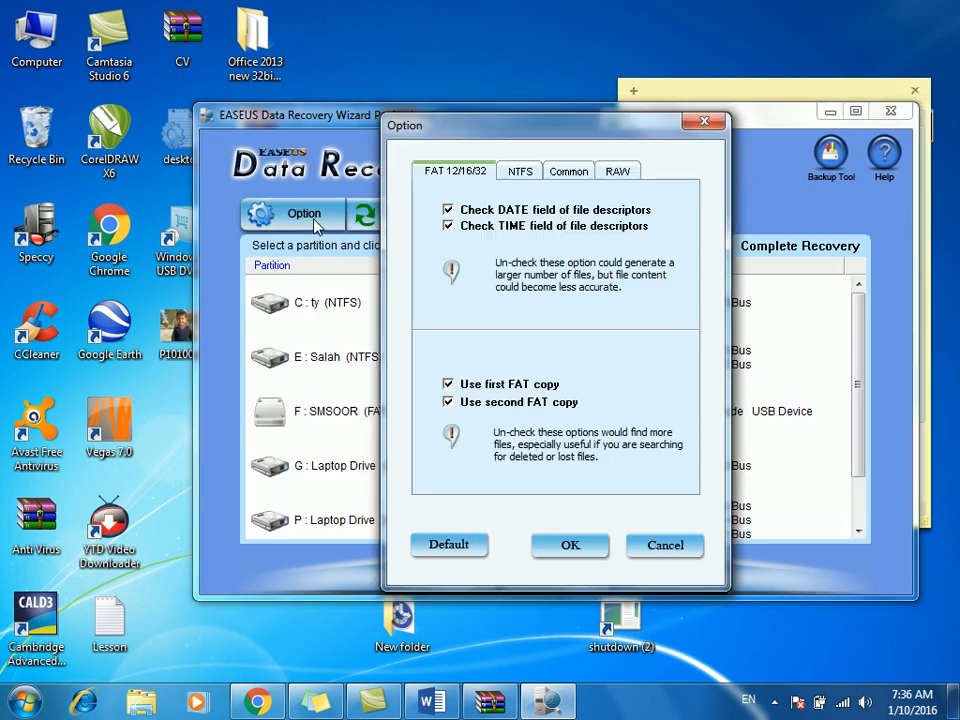
left_click(445, 403)
left_click(524, 171)
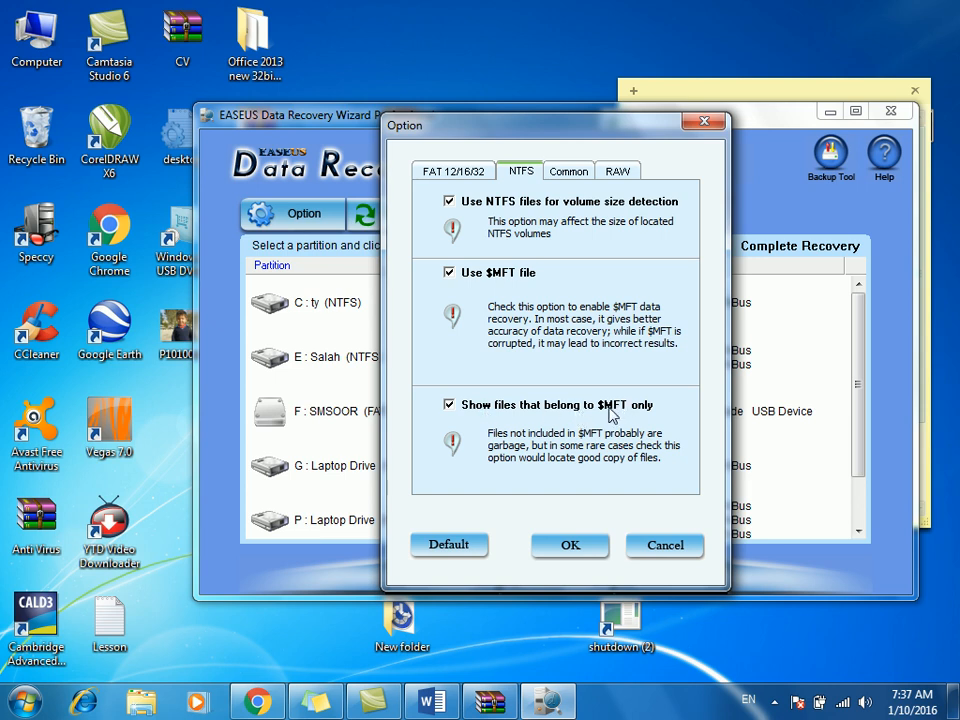
left_click(522, 408)
left_click(571, 175)
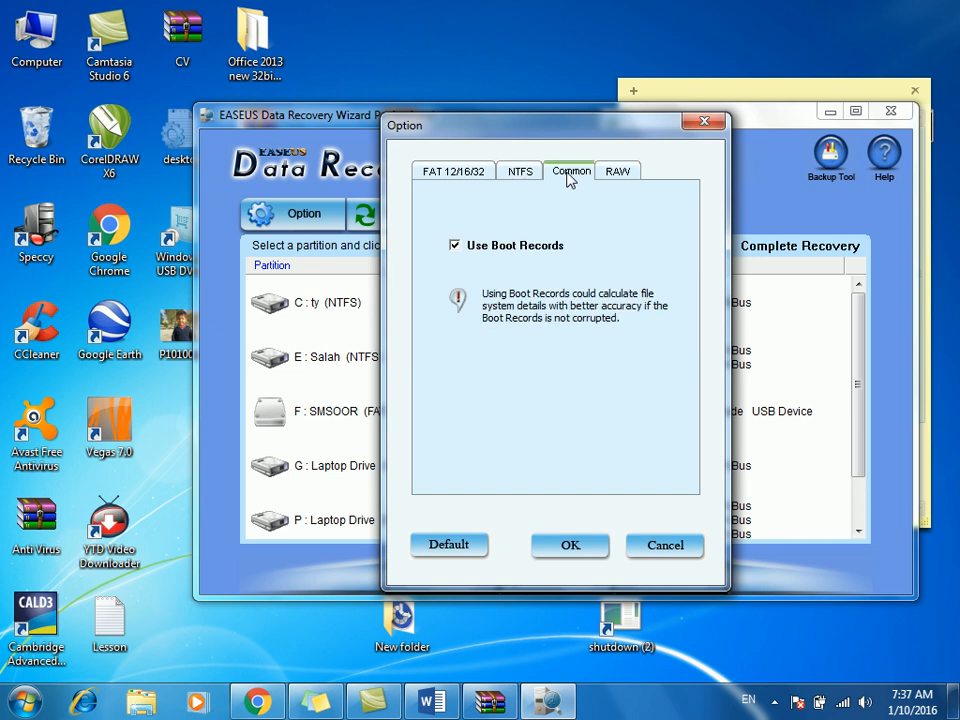
Try to raise the maximal file size for RAW recovery, recheck the NTFS and FAT 12/16/32 options, and cancel the dialog.
left_click(617, 174)
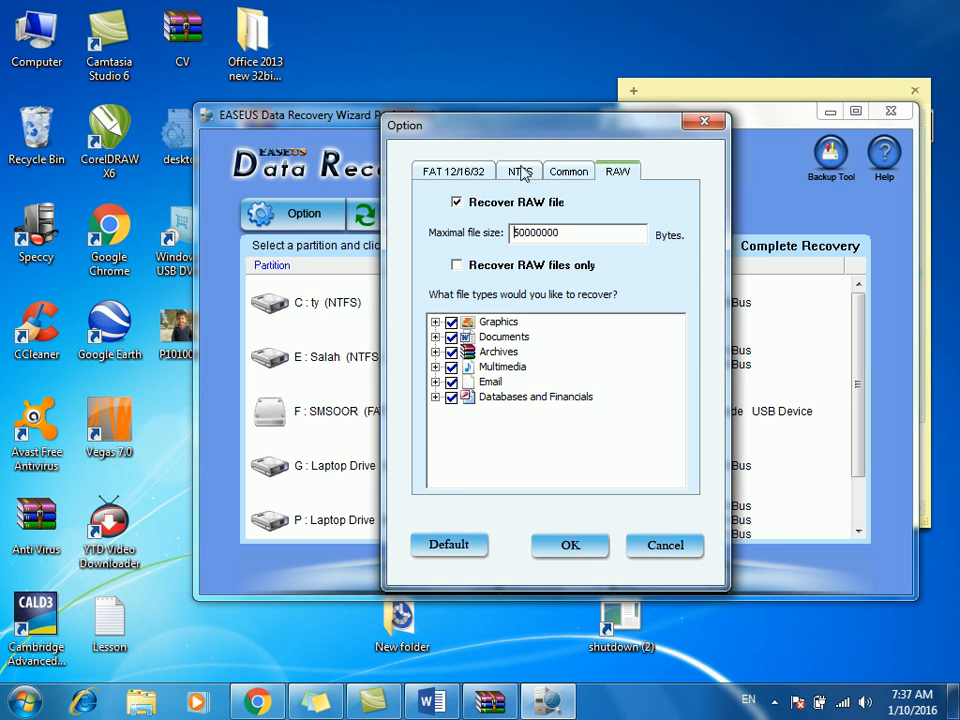
double_click(596, 230)
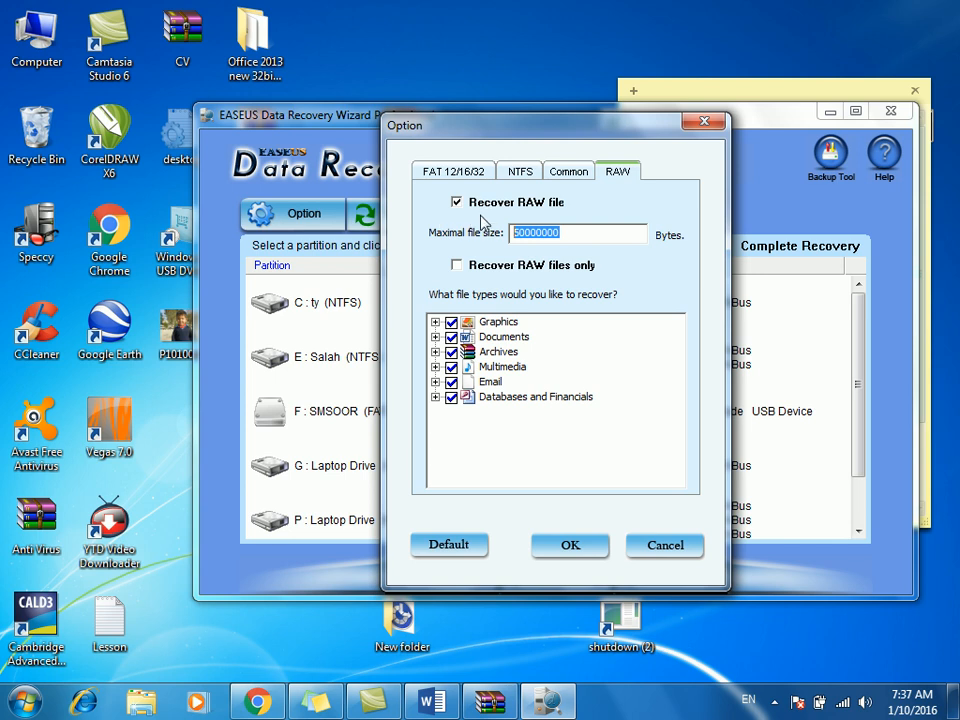
left_click(583, 230)
type("00")
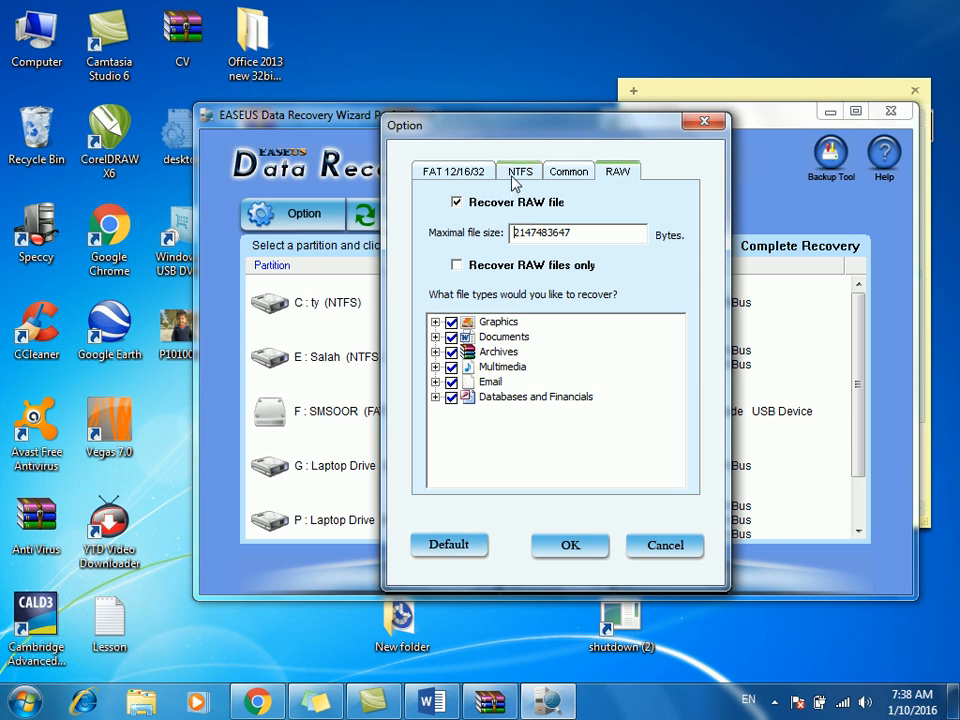
left_click(515, 181)
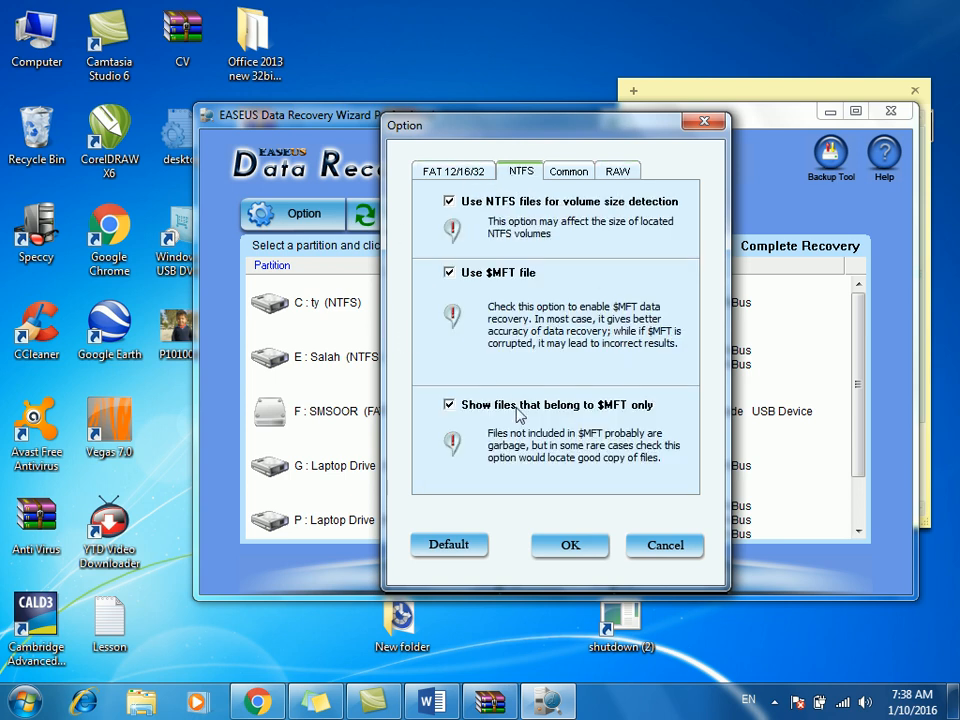
left_click(426, 173)
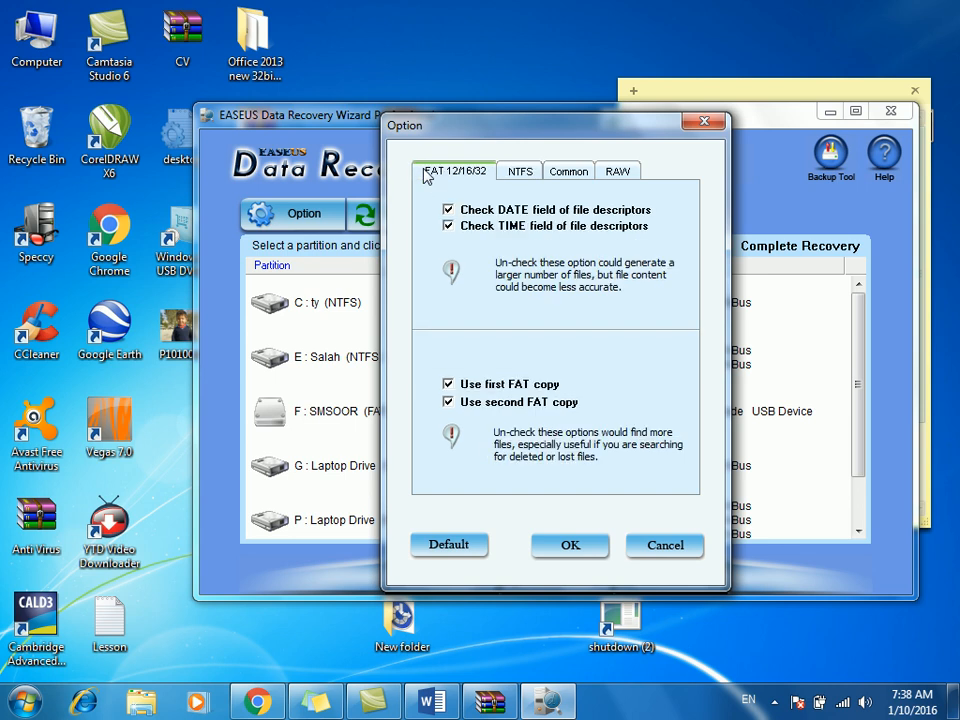
left_click(687, 552)
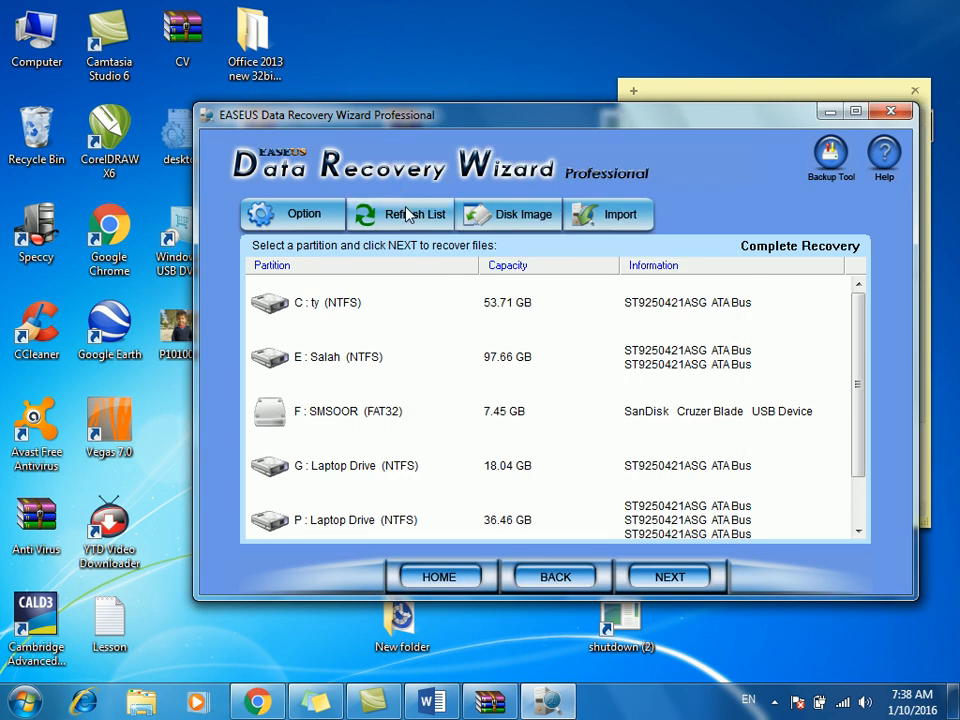
Refresh the partition list, look at the Disk Image commands, and view the scan options again before cancelling them.
left_click(407, 211)
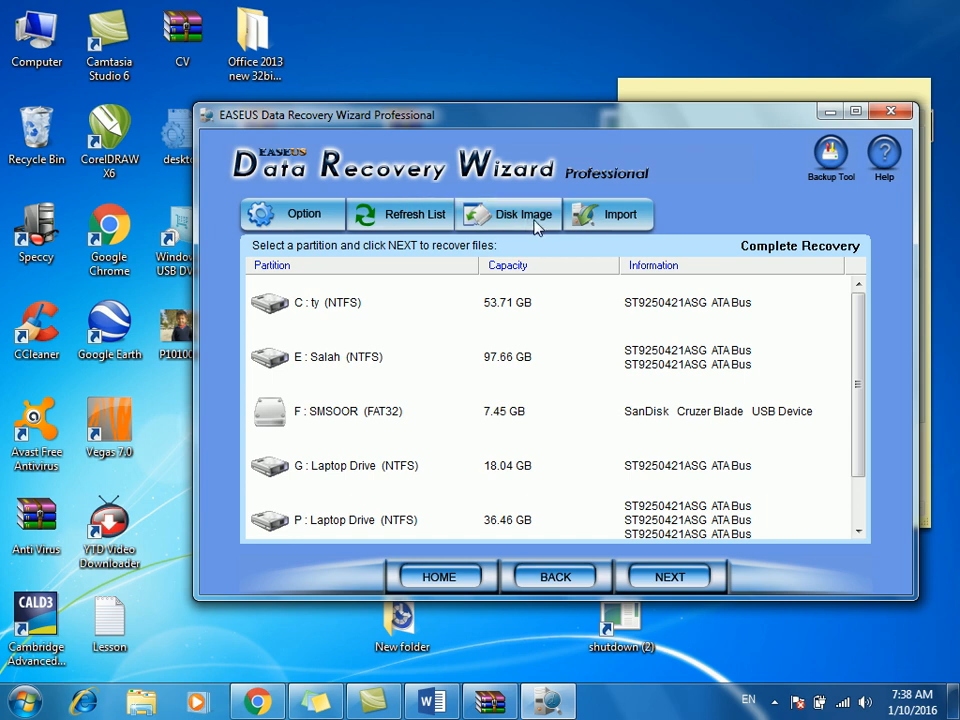
left_click(535, 222)
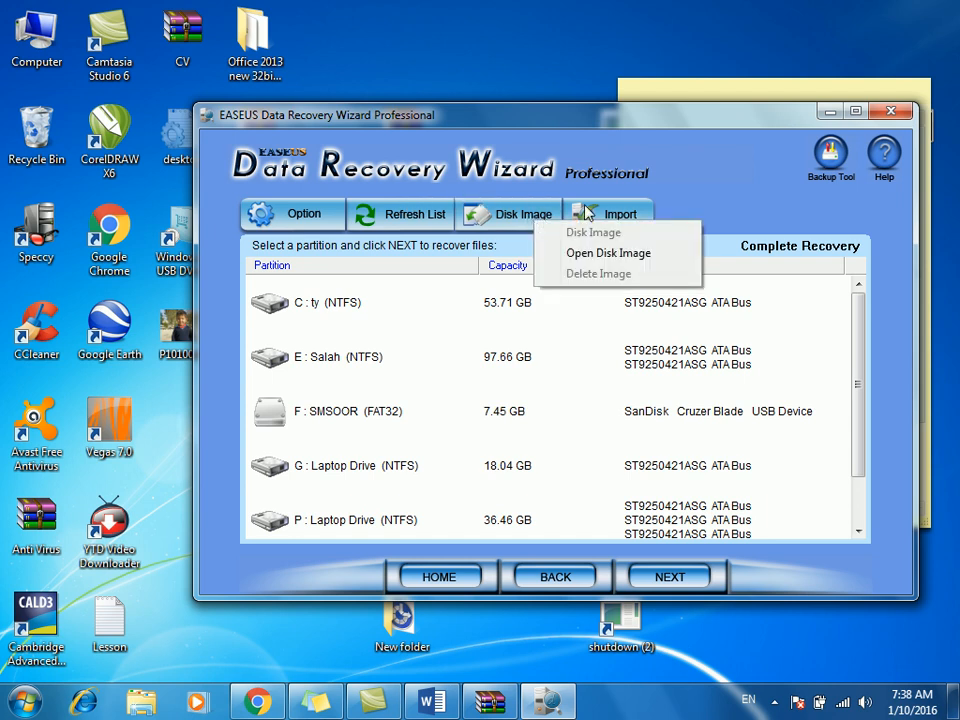
left_click(317, 221)
left_click(312, 216)
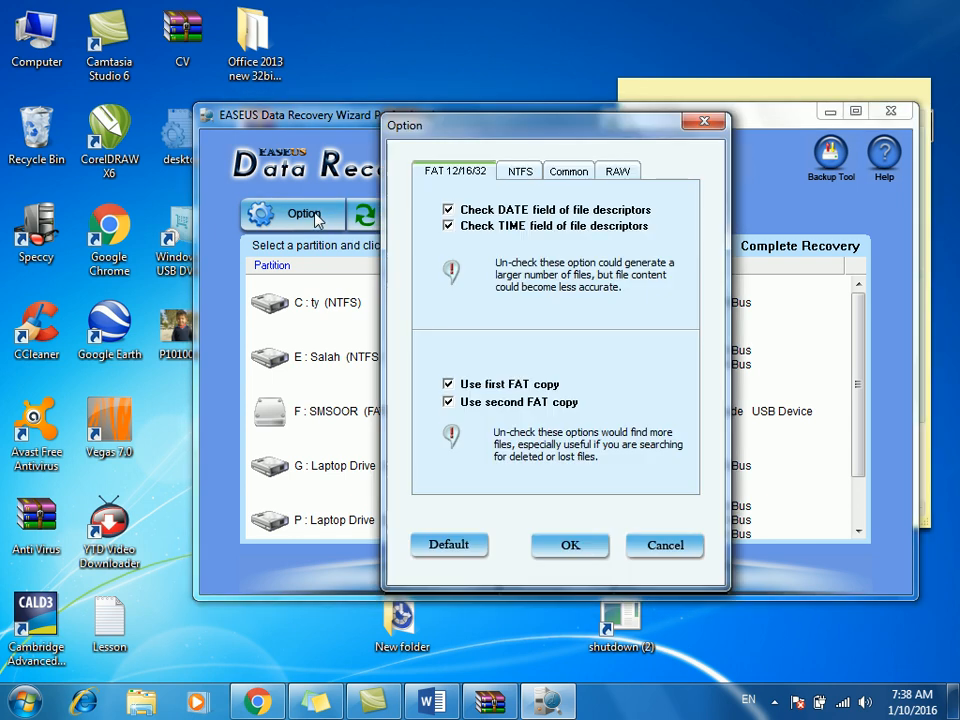
left_click(676, 549)
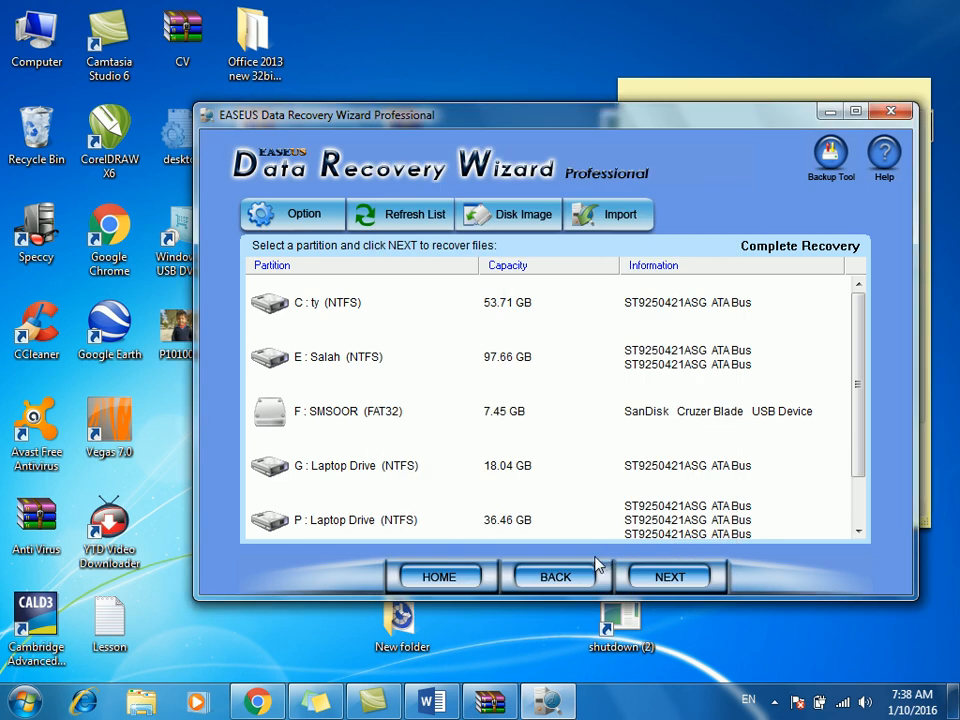
Return to the recovery mode selection, choose Partition Recovery and start the system scan for Camera file types.
left_click(557, 579)
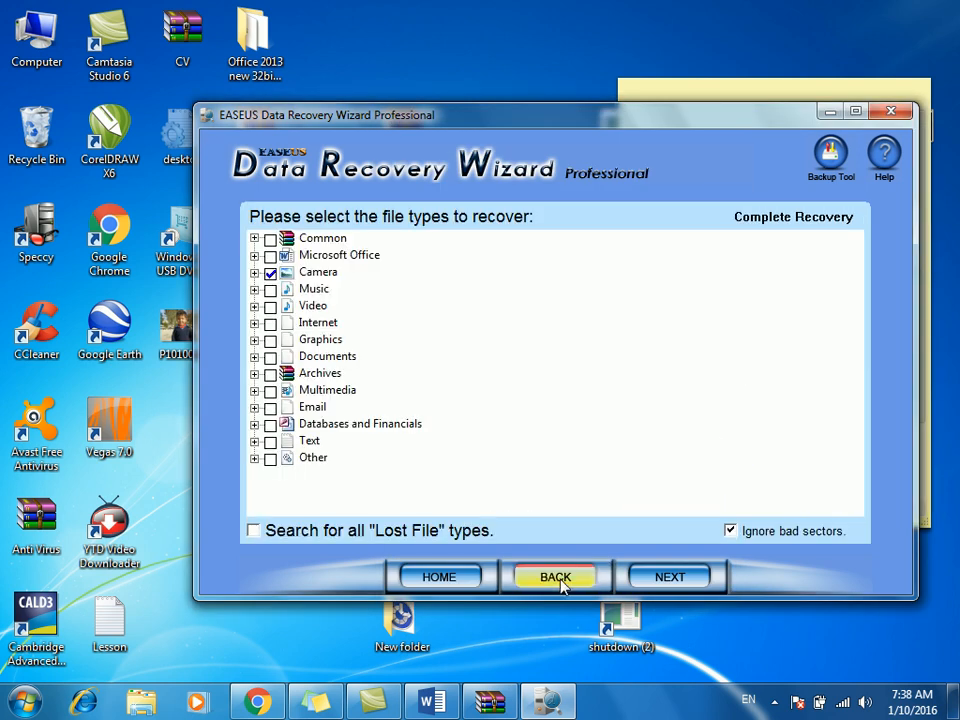
left_click(557, 579)
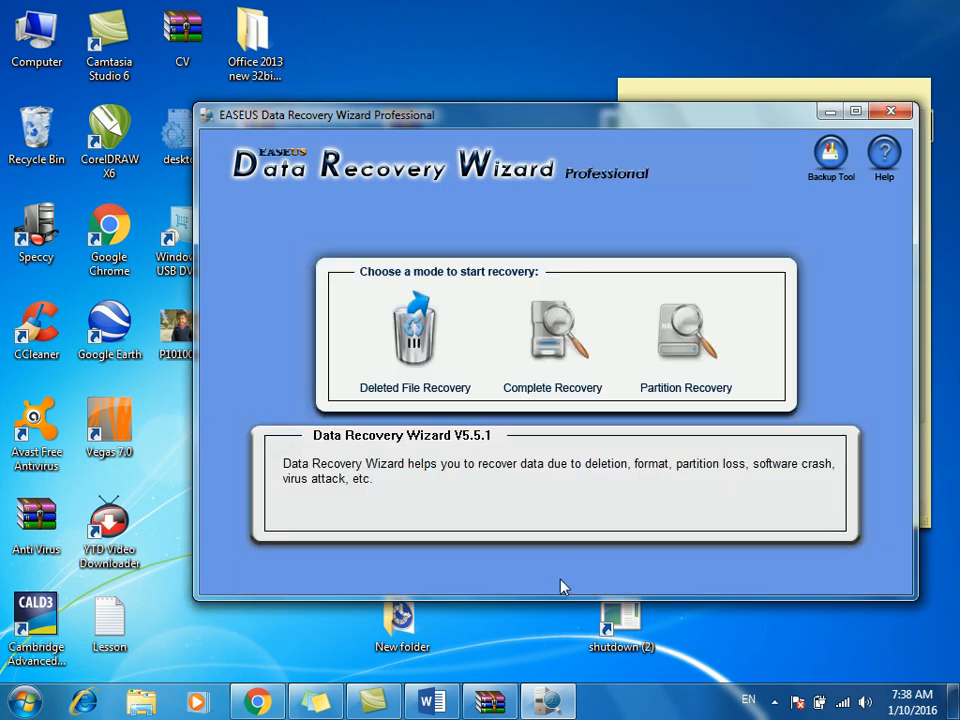
left_click(686, 318)
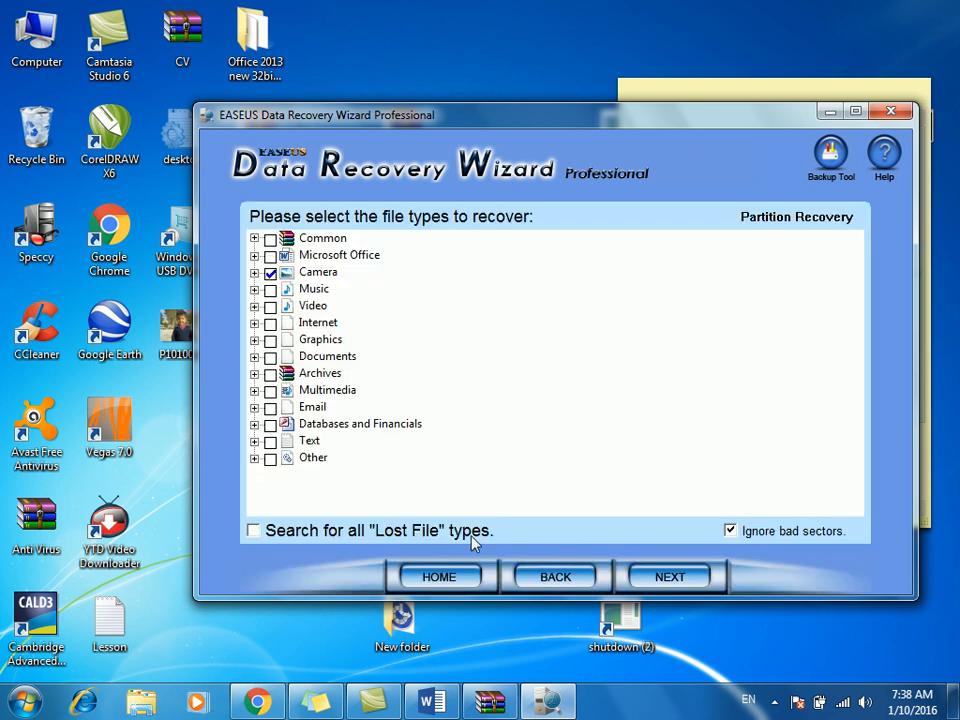
left_click(670, 574)
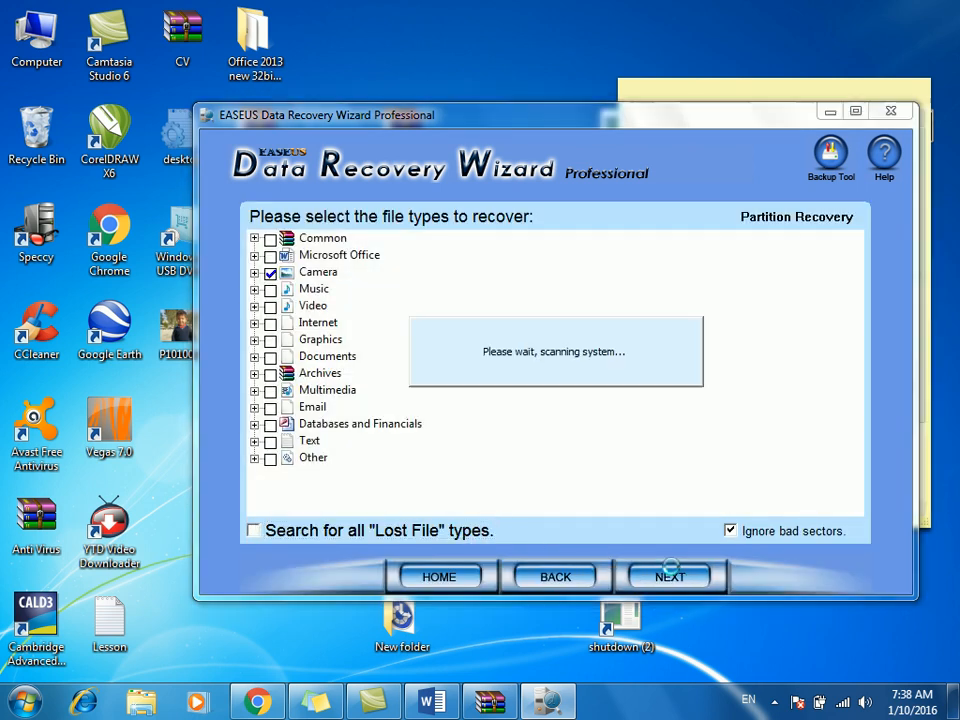
Review the FAT 12/16/32 and NTFS scan options for Partition Recovery, cancel them, and return to the recovery mode selection.
left_click(303, 215)
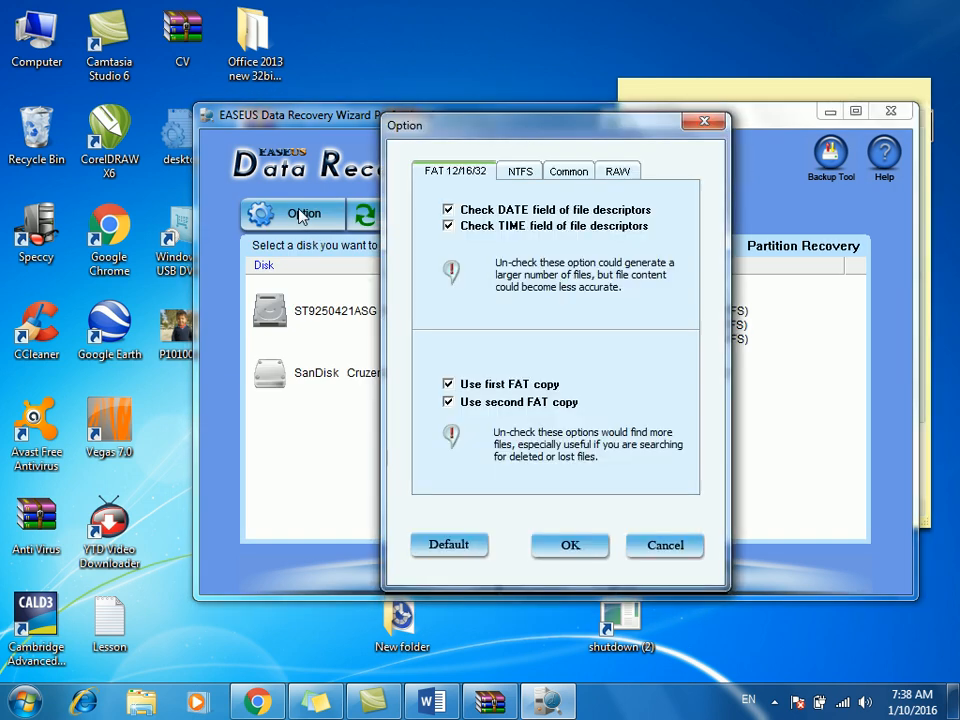
left_click(520, 171)
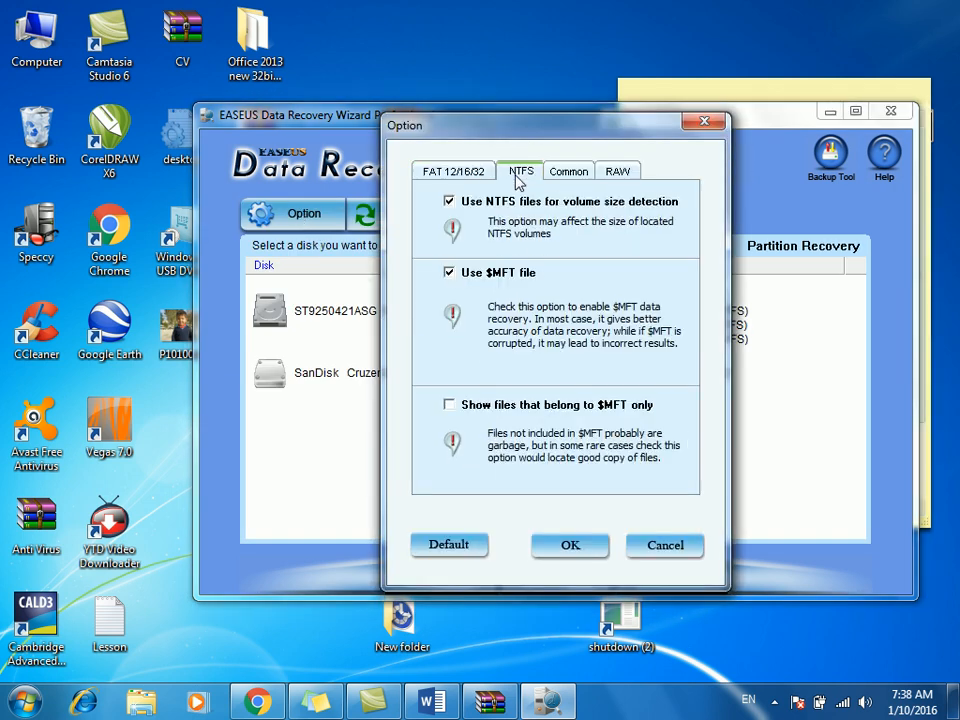
left_click(642, 545)
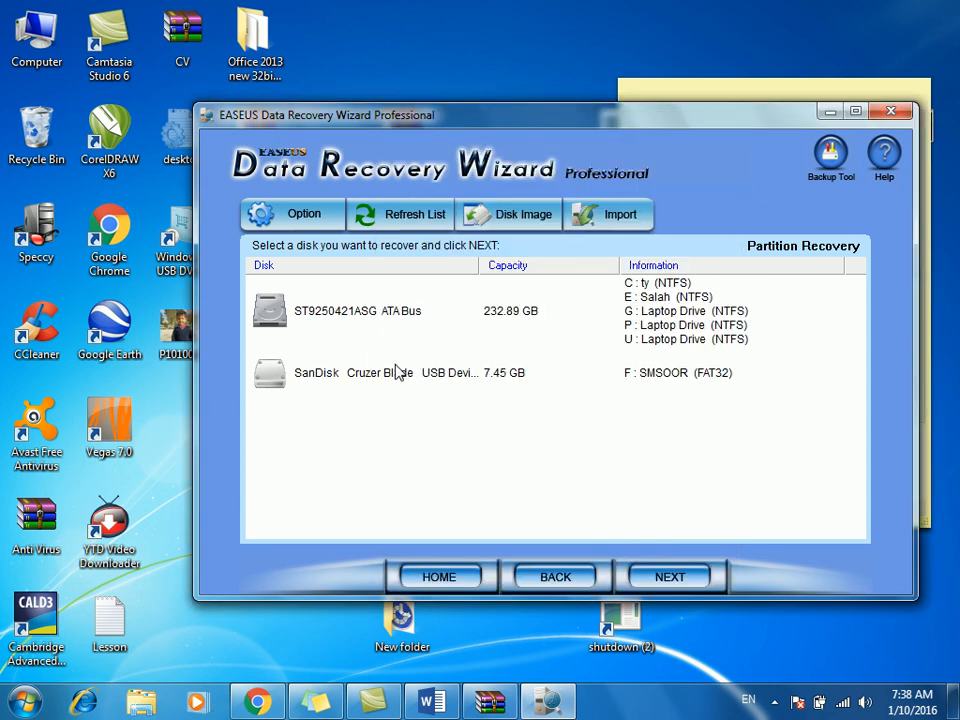
left_click(398, 370)
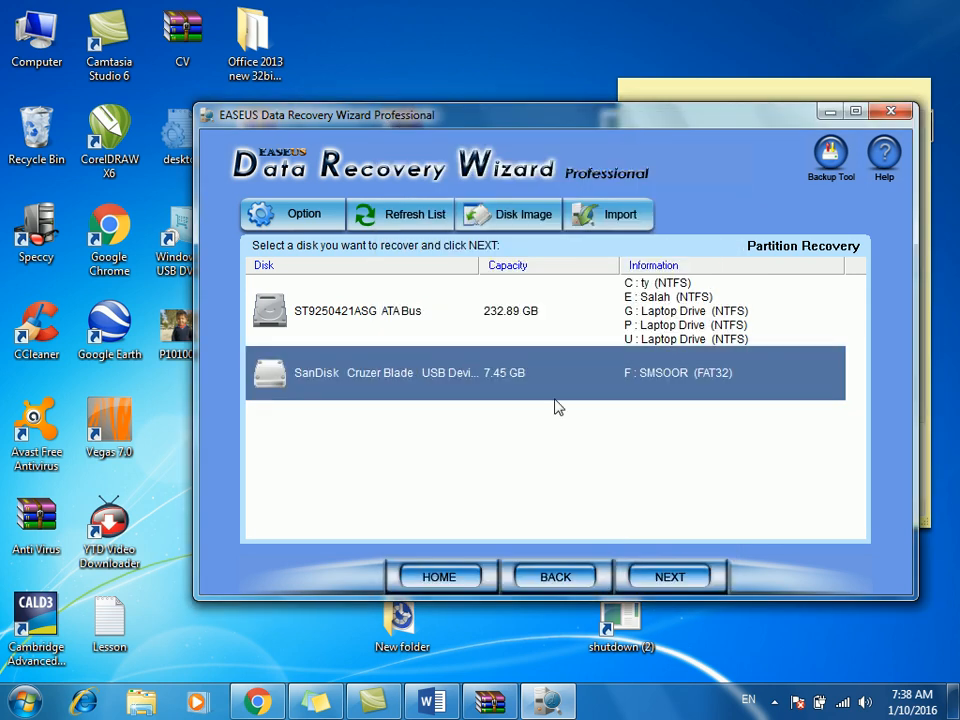
left_click(533, 580)
left_click(533, 578)
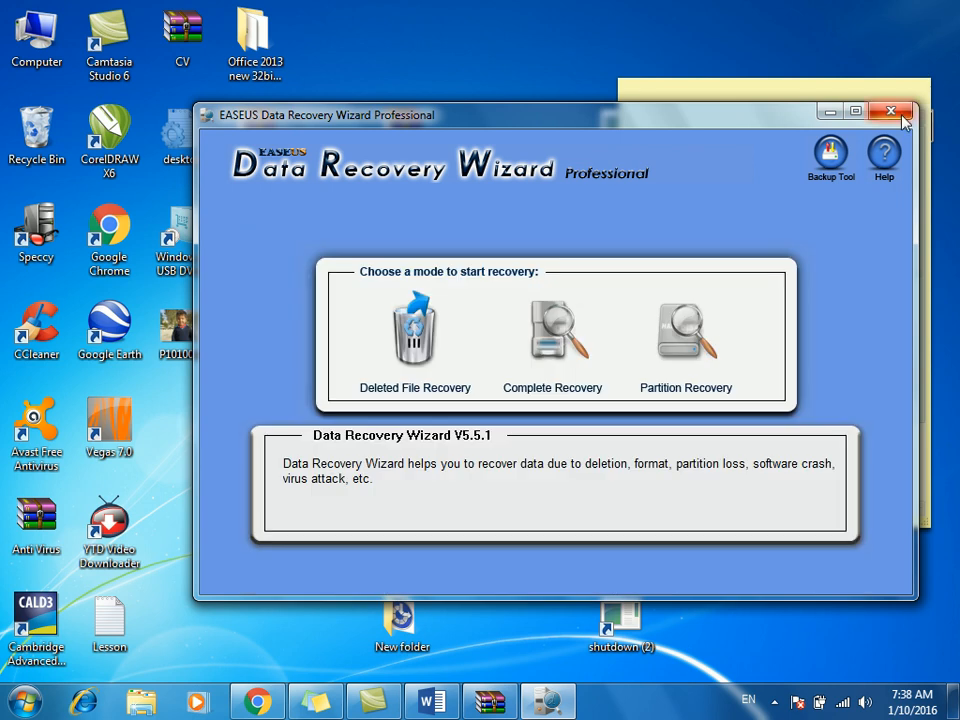
Open the Backup Tool web page, minimize the browser, and exit Data Recovery Wizard.
left_click(828, 160)
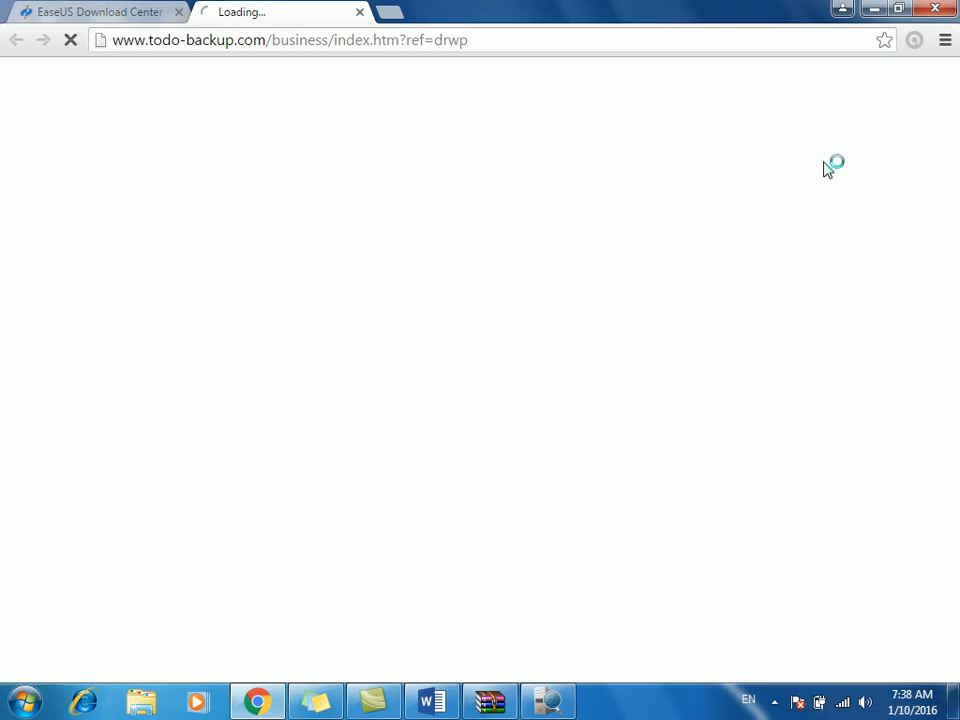
left_click(876, 8)
left_click(889, 111)
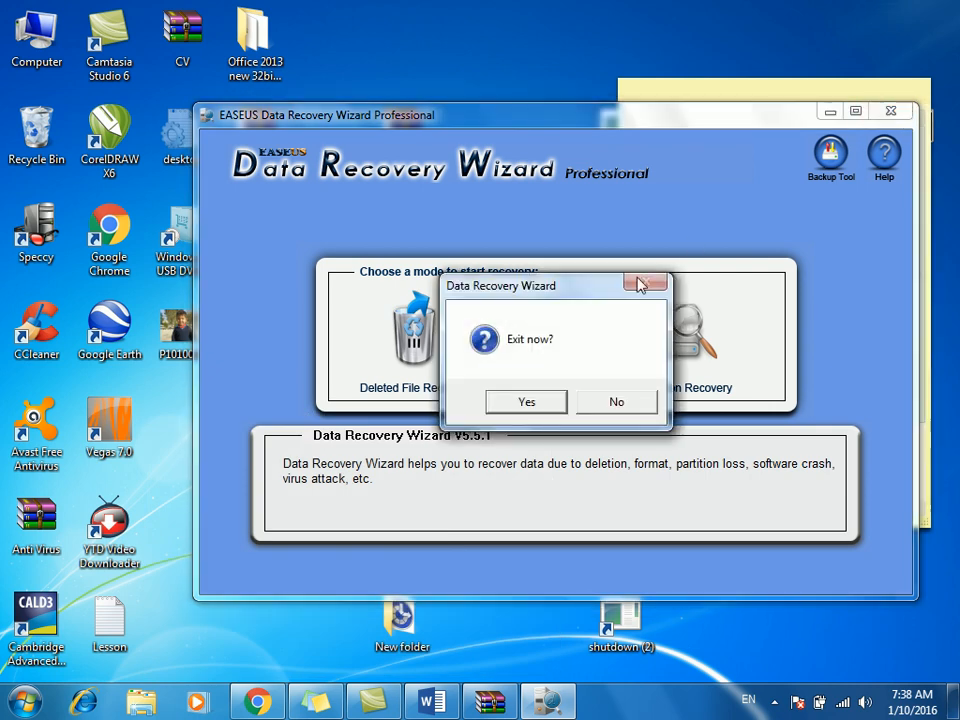
left_click(552, 414)
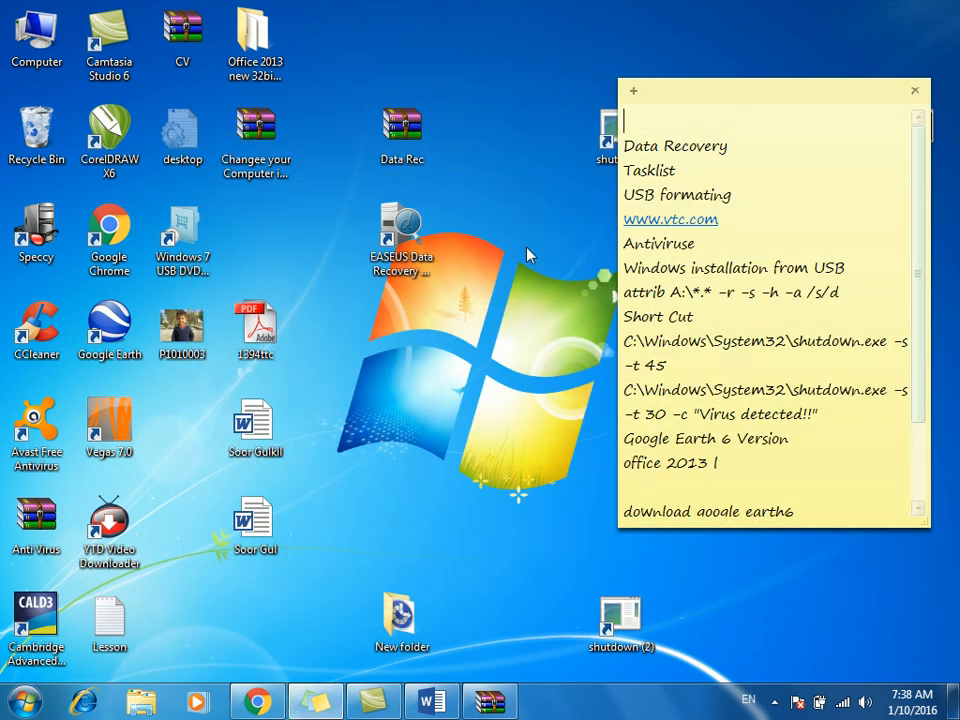
Refresh the desktop, shift the sticky note slightly, and highlight its "USB formating" line.
right_click(527, 250)
left_click(558, 301)
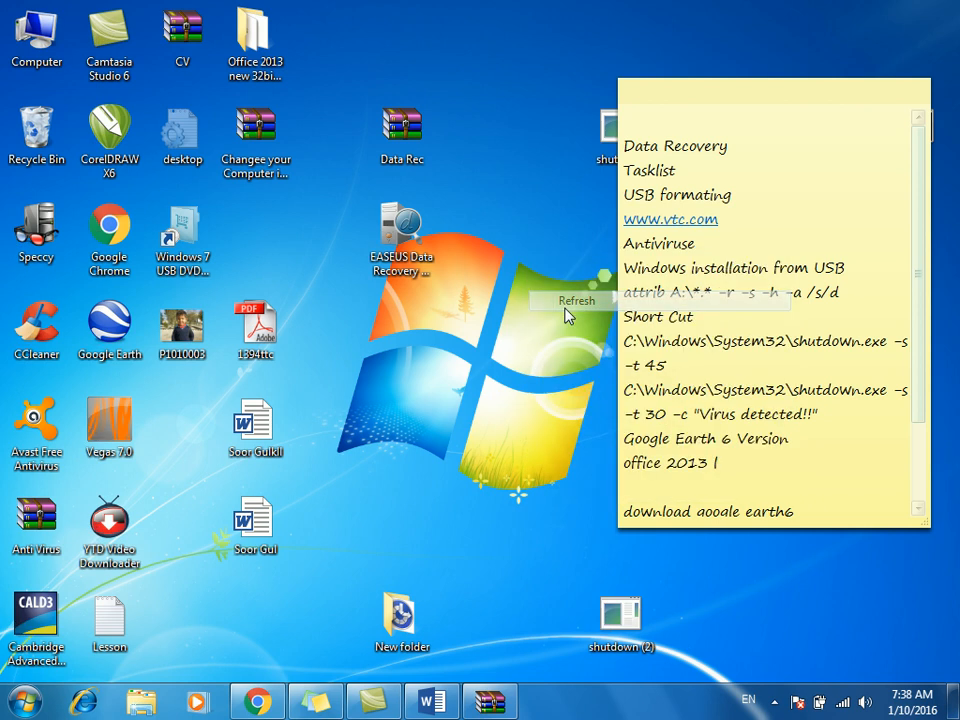
left_click(400, 225)
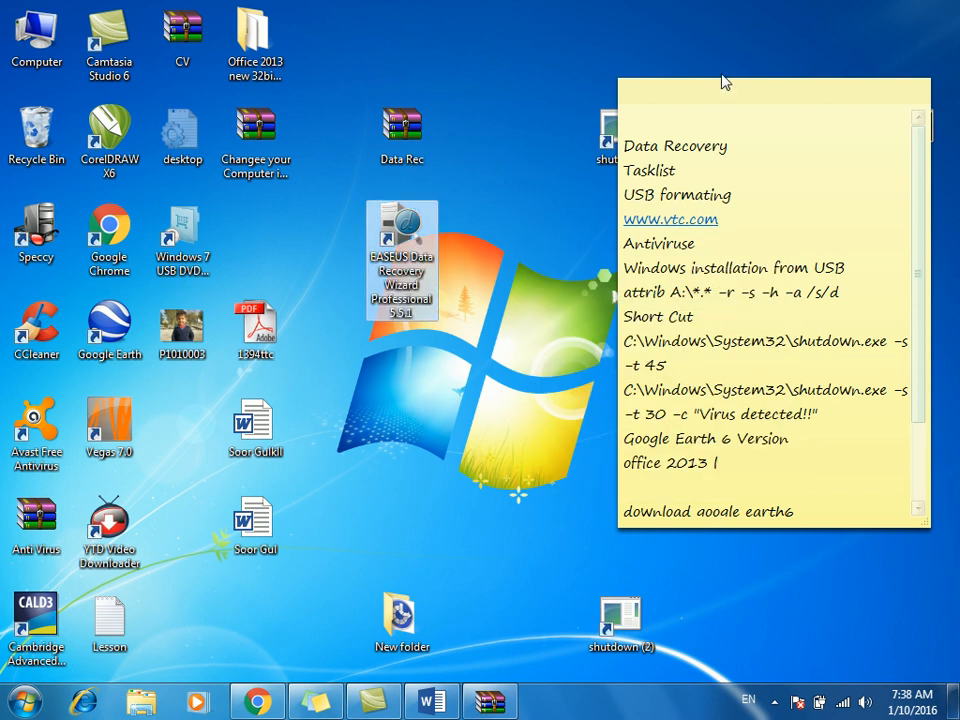
left_click_drag(717, 95, 703, 73)
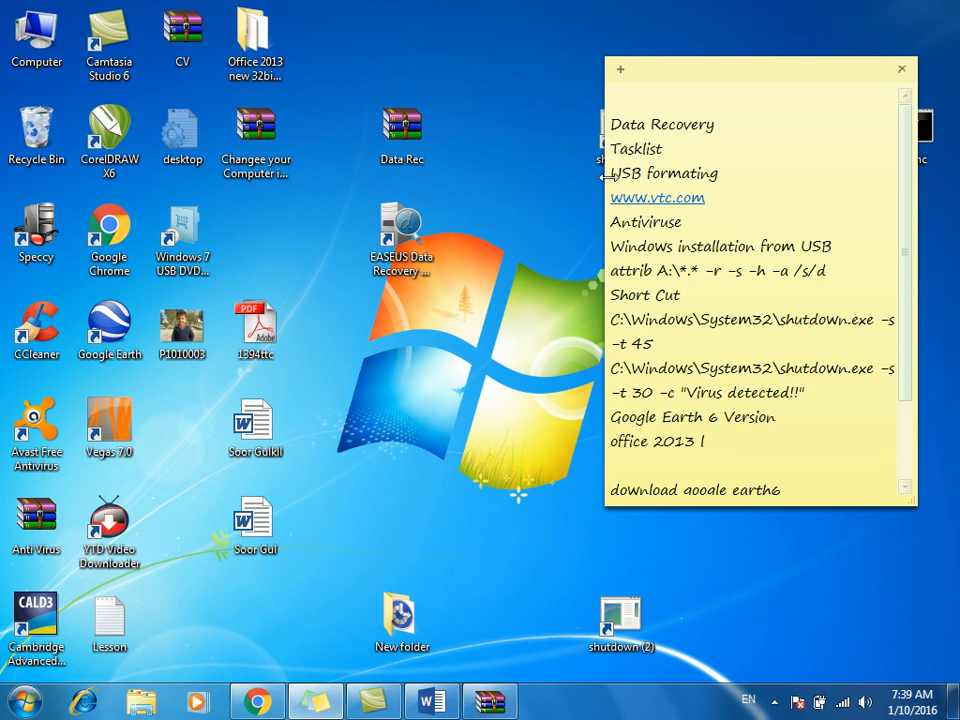
left_click_drag(611, 173, 764, 162)
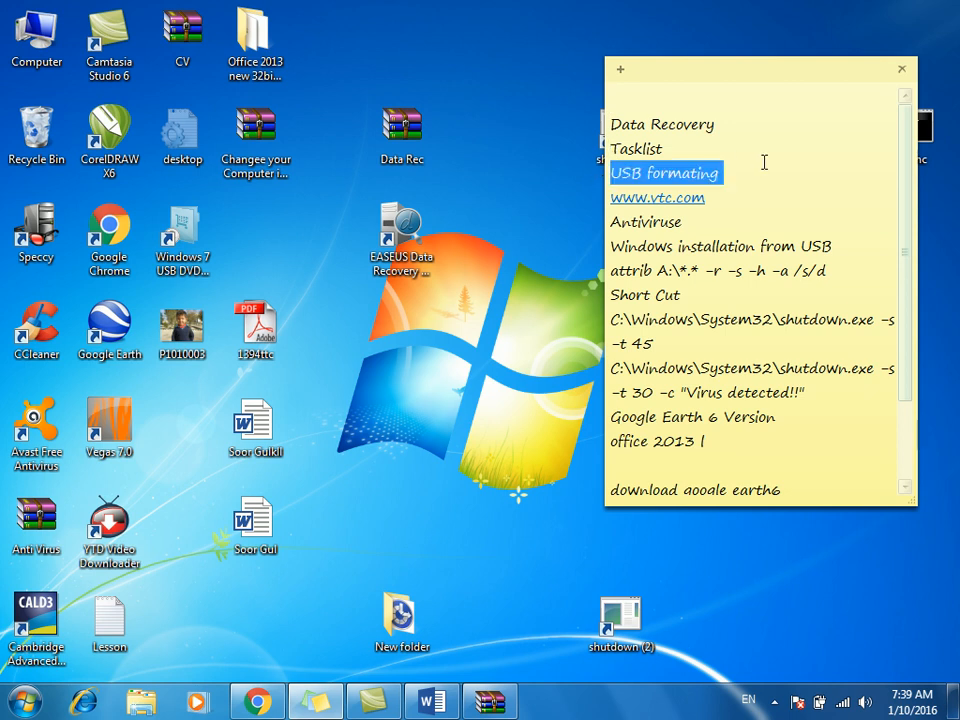
Open a Command Prompt with cmd and run tasklist to list the running processes.
key("super+r")
type("cmd")
key("Return")
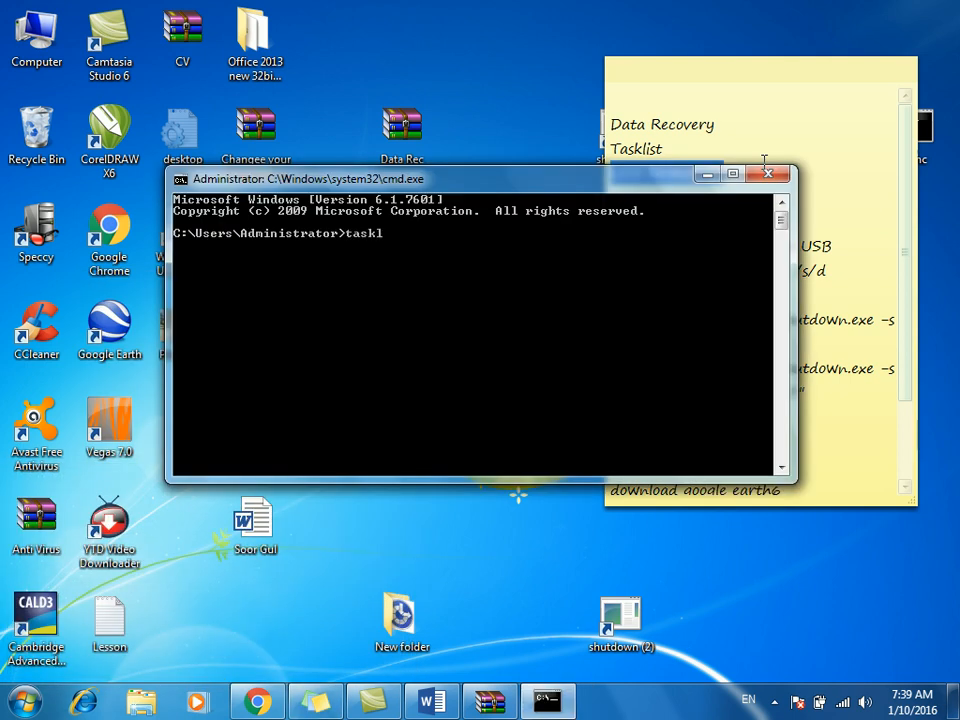
type("tasklist")
key("Return")
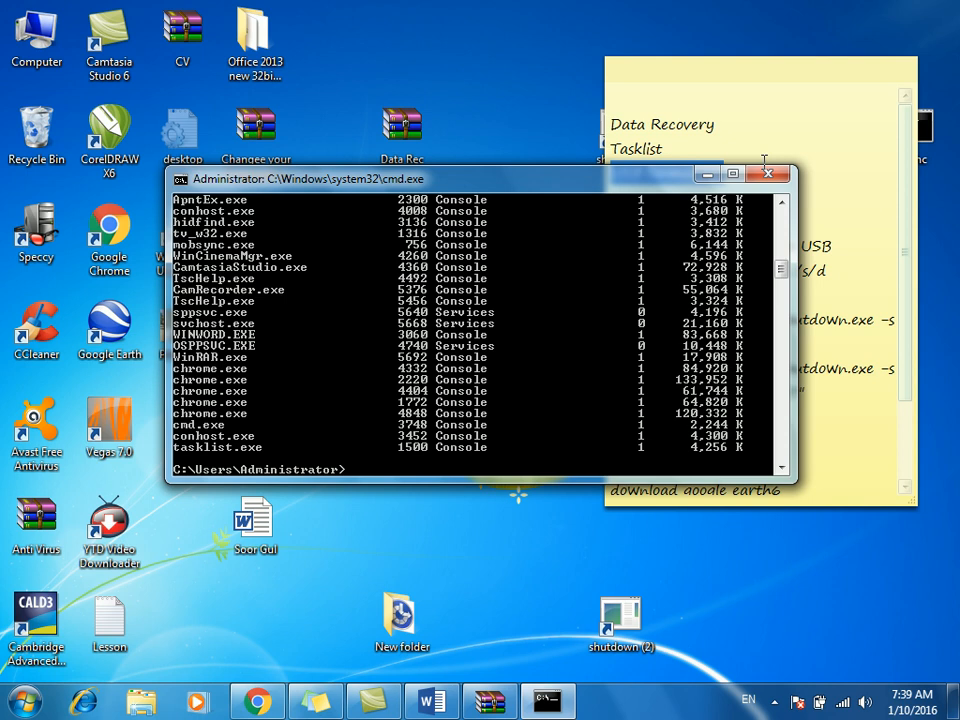
Look through the process list back to its beginning and close the Command Prompt window.
mouse_move(783, 270)
left_mouse_down()
mouse_move(784, 225)
mouse_move(778, 284)
left_mouse_up()
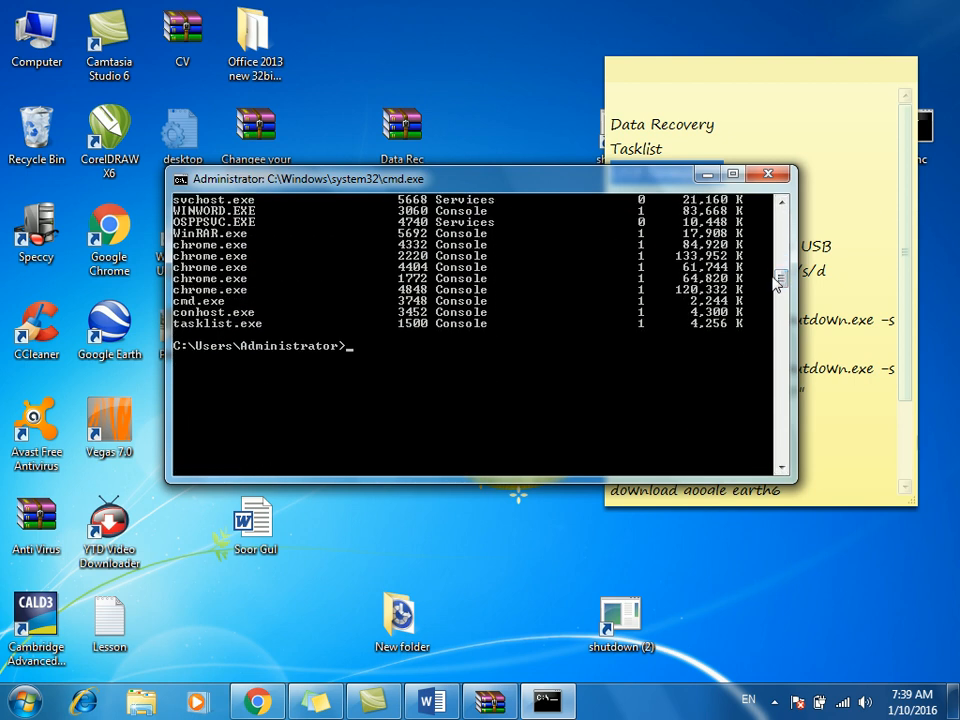
scroll(782, 272, "up", 8)
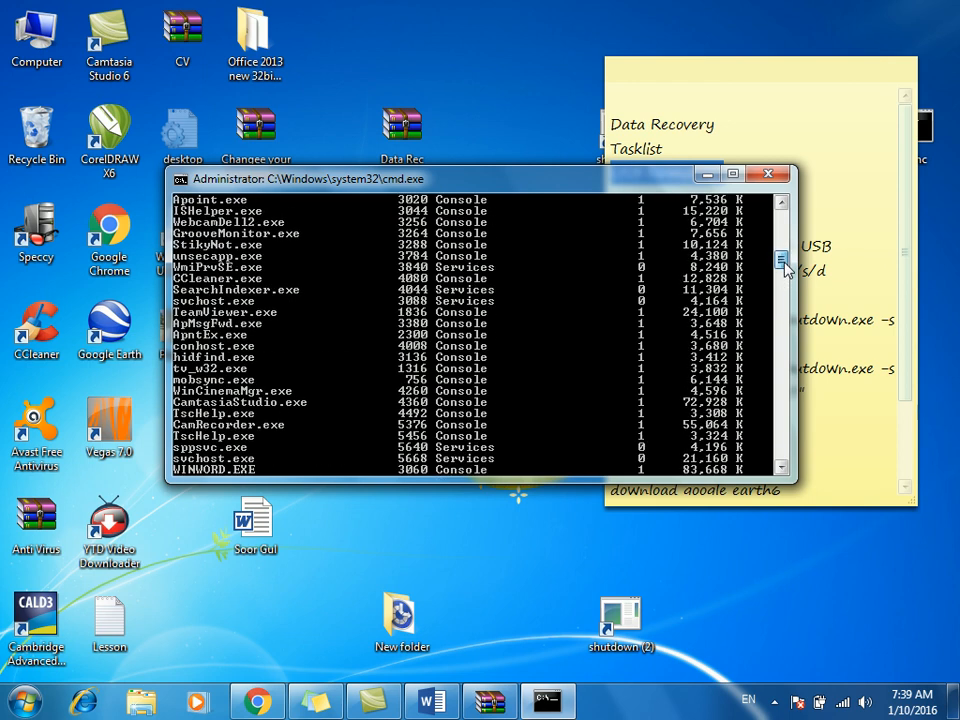
scroll(786, 270, "up", 15)
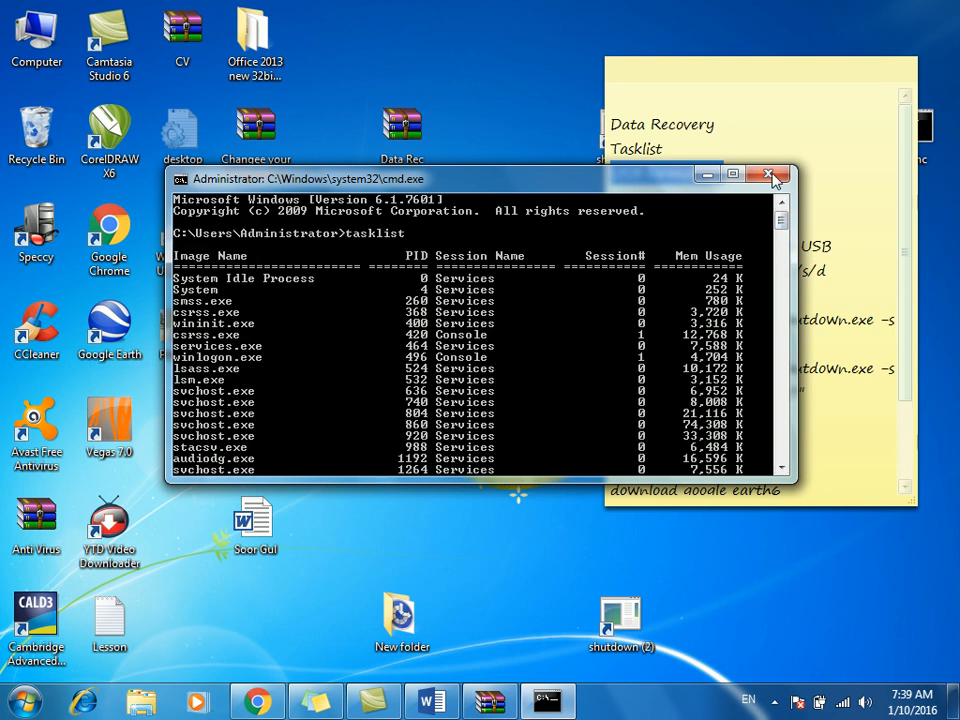
left_click(772, 177)
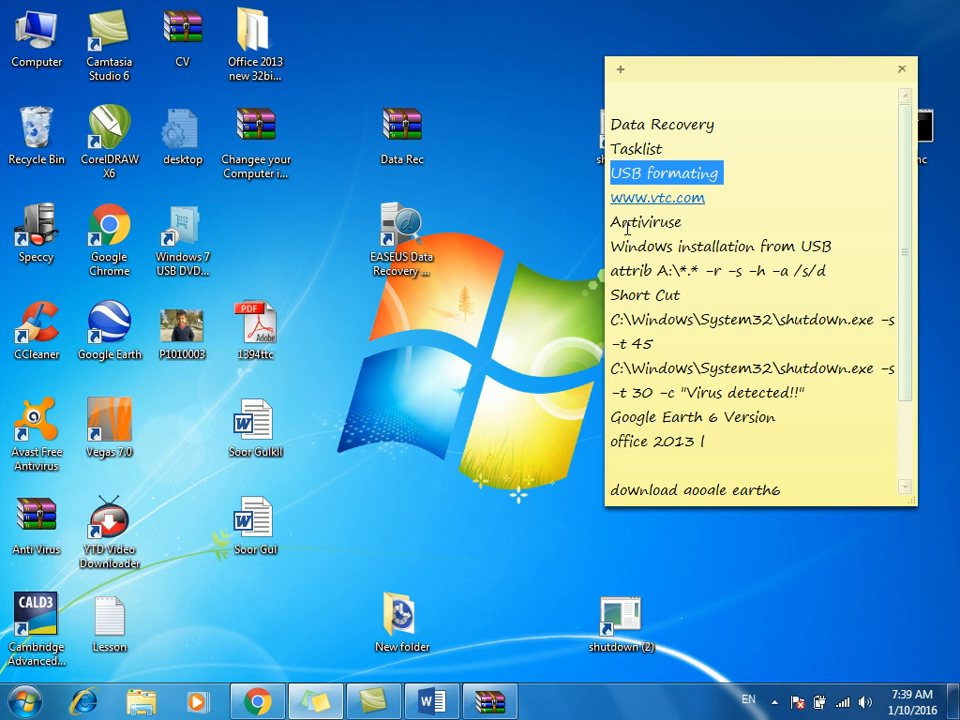
Highlight the "USB formating" line in the sticky note again and open the Computer window.
left_click(613, 173)
left_click_drag(613, 173, 740, 175)
left_click(33, 45)
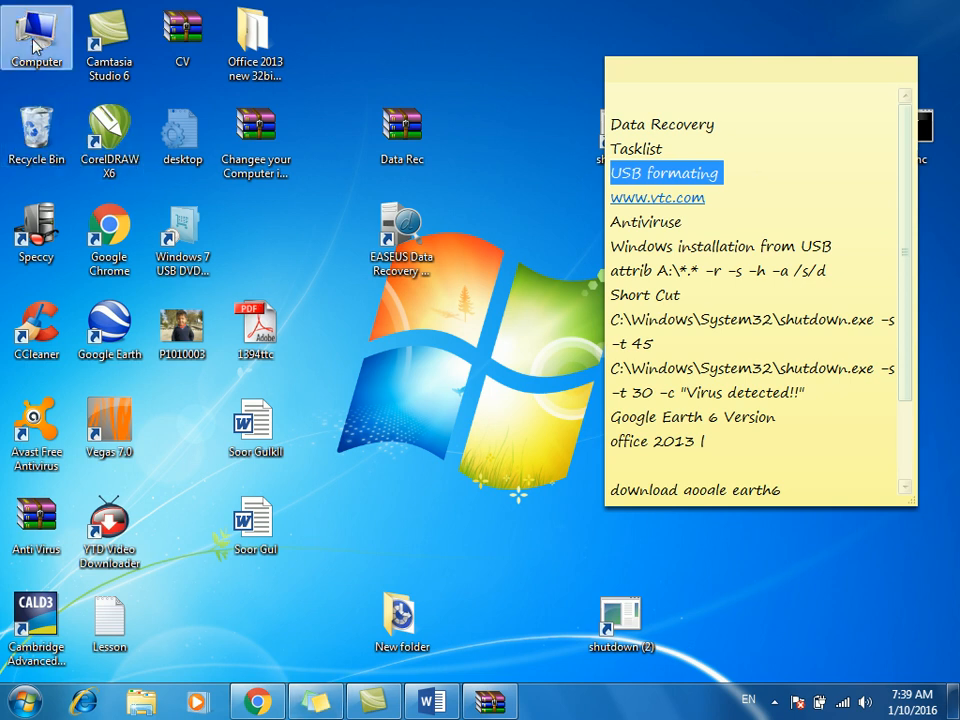
double_click(33, 45)
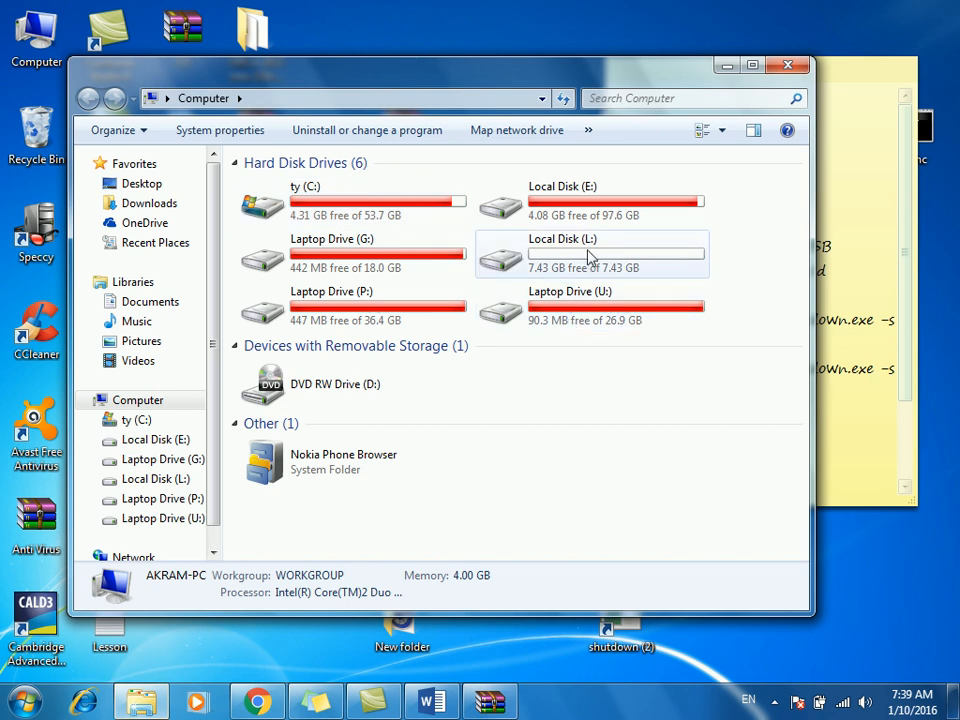
Show the general properties of Local Disk (L:) and move the dialog so it is fully in view.
left_click(590, 258)
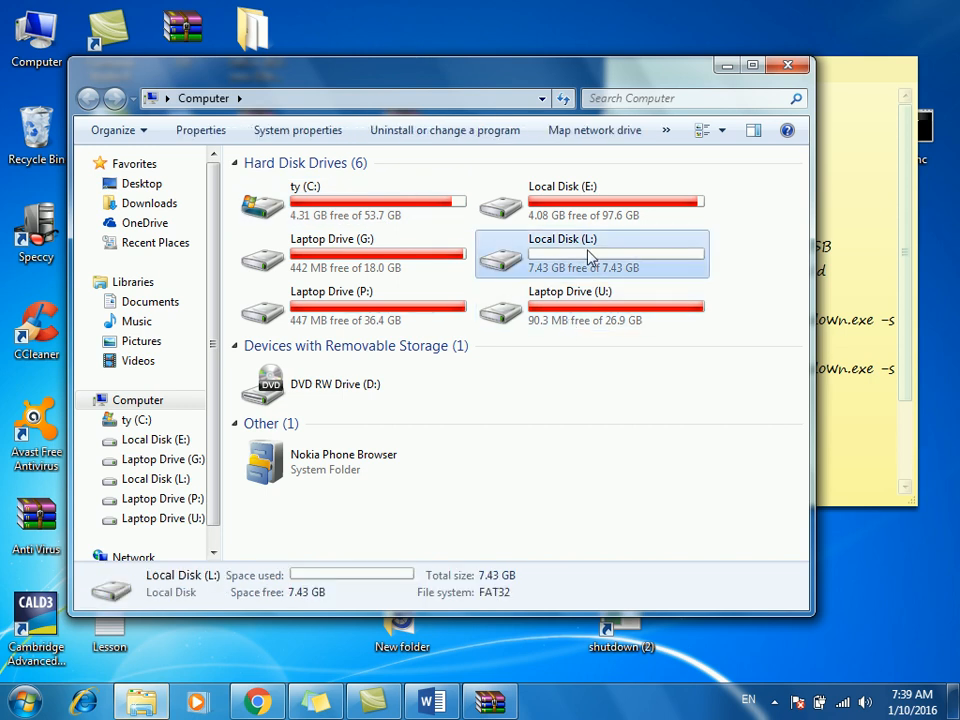
right_click(590, 258)
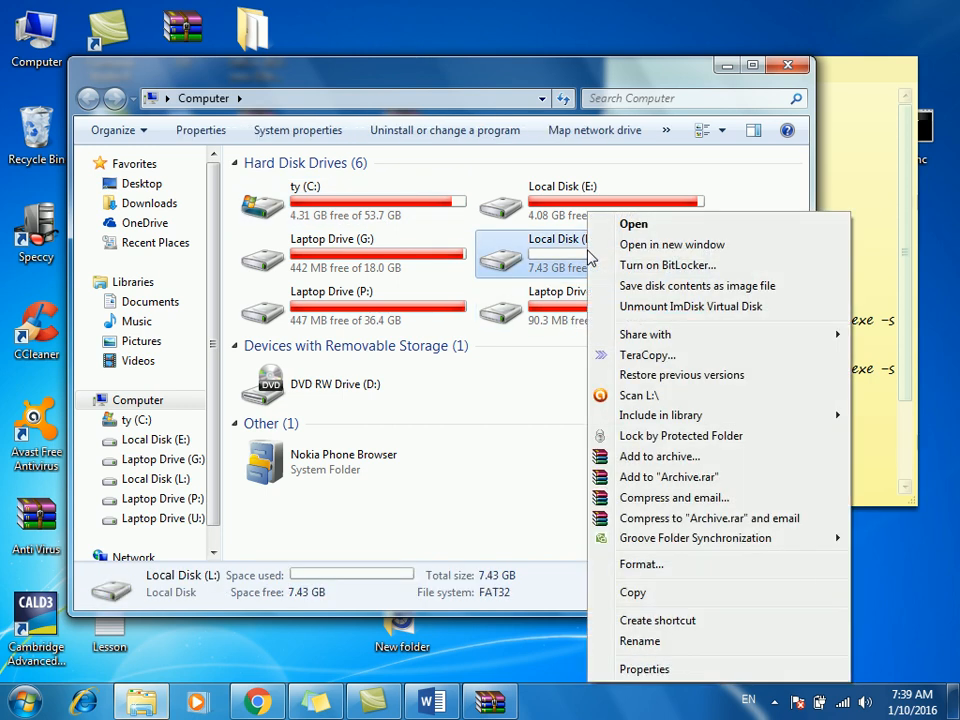
left_click(628, 670)
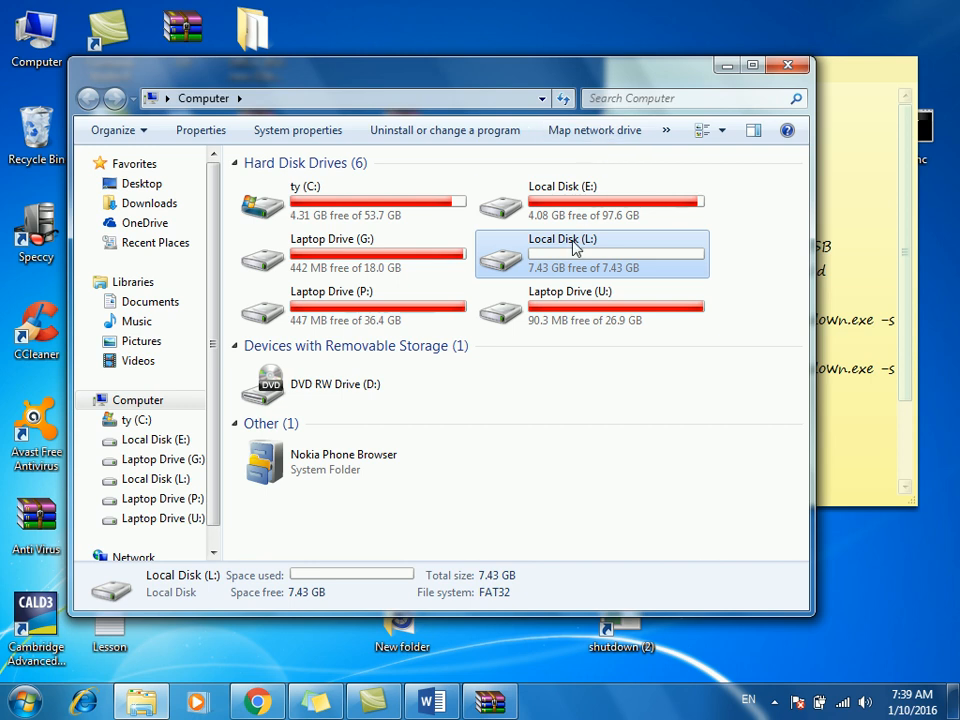
key("alt+Return")
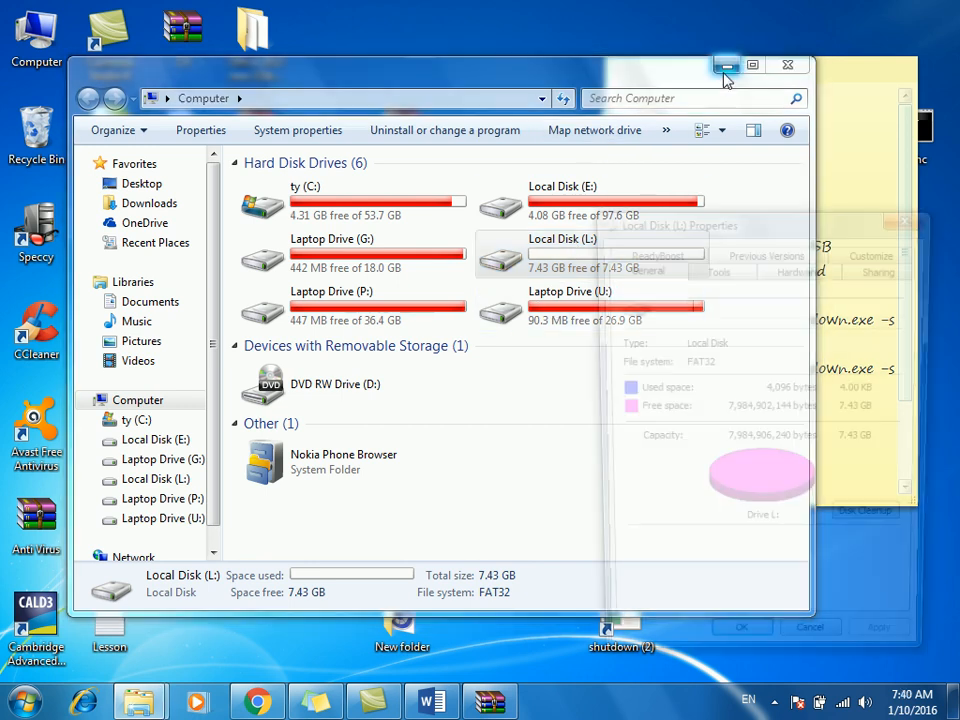
left_click_drag(741, 230, 637, 184)
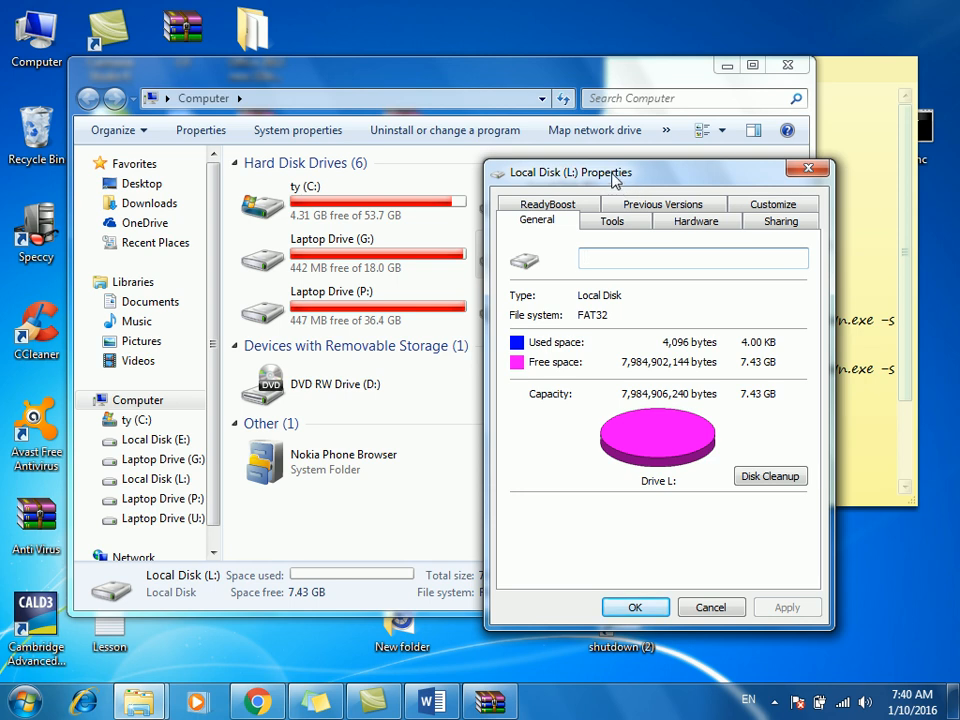
left_click_drag(613, 180, 606, 165)
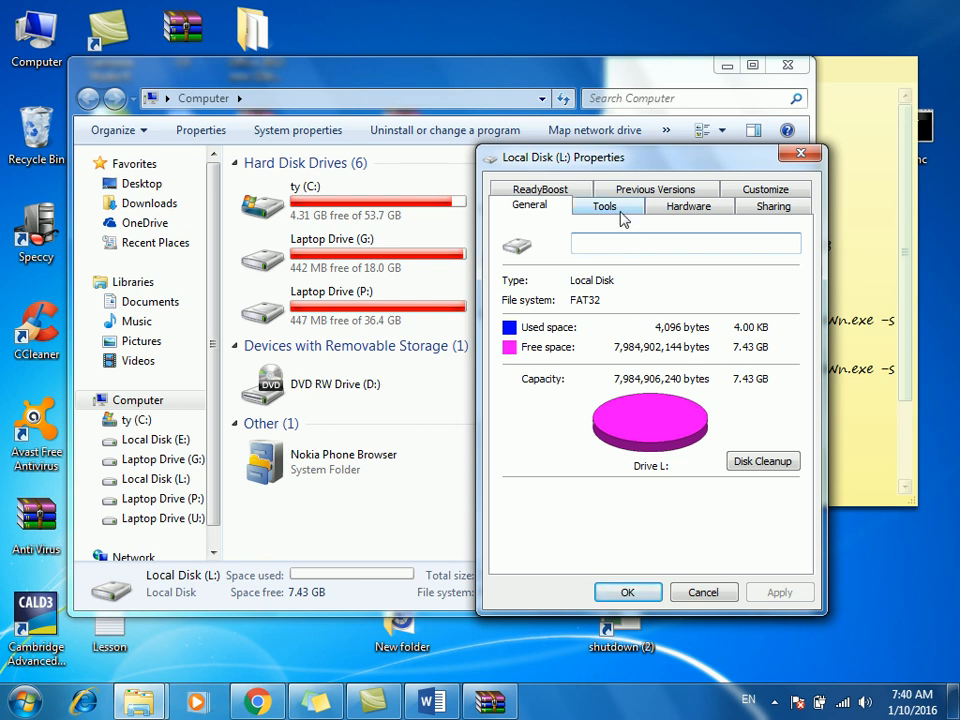
Set the customization of Local Disk (L:) to optimize the folder for Pictures.
left_click(793, 188)
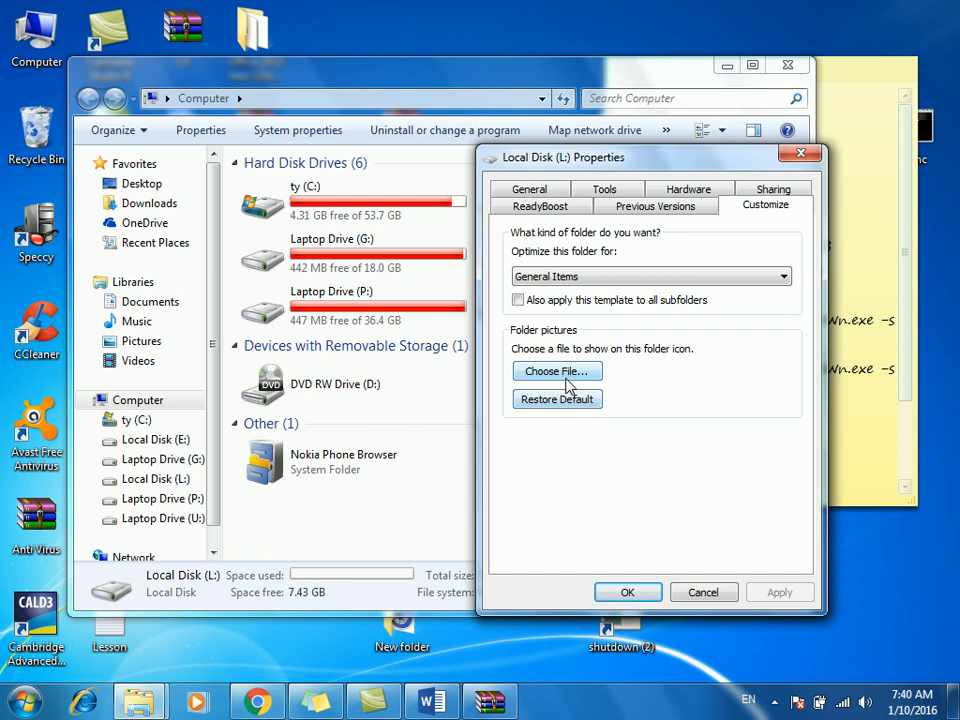
left_click(600, 278)
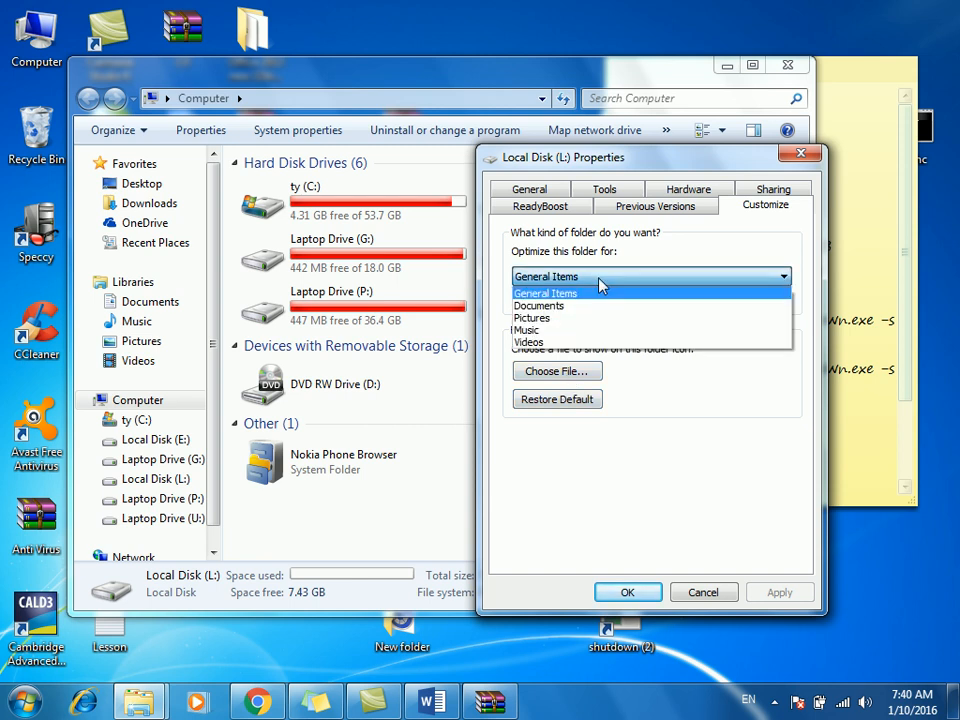
left_click(562, 319)
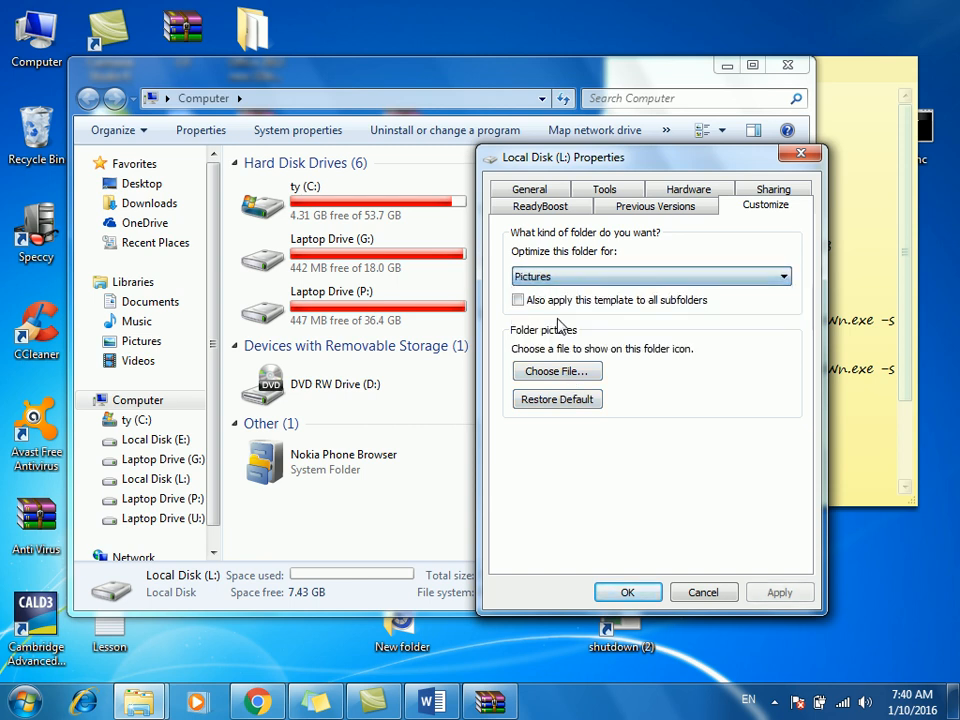
Choose an image from Sample Pictures as the folder picture for Local Disk (L:), apply the properties, and close them.
left_click(553, 382)
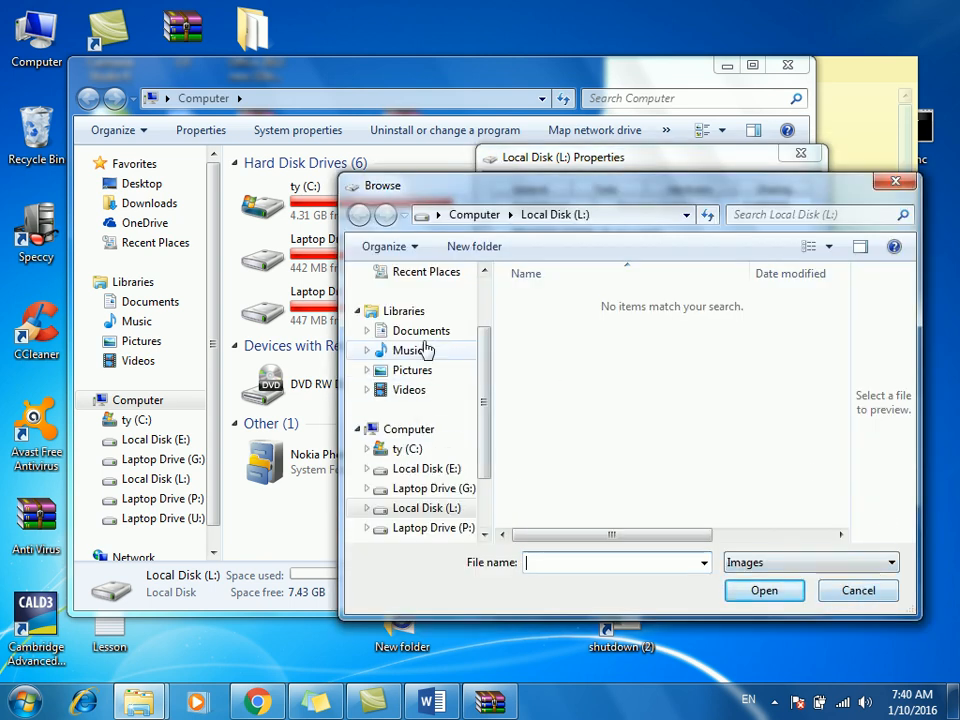
left_click(414, 370)
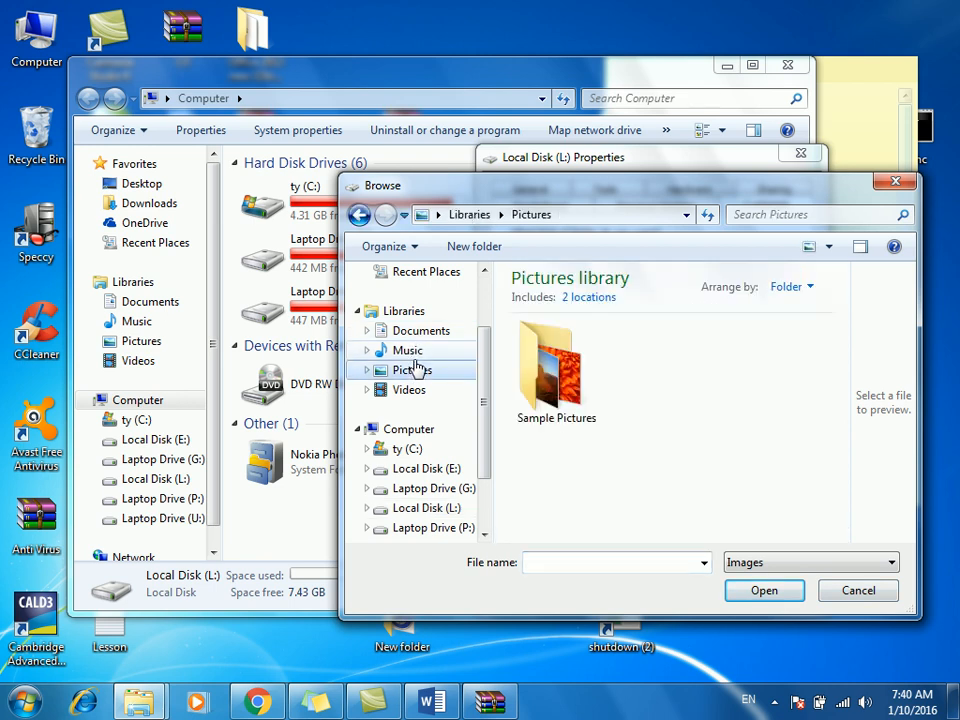
double_click(566, 366)
double_click(566, 366)
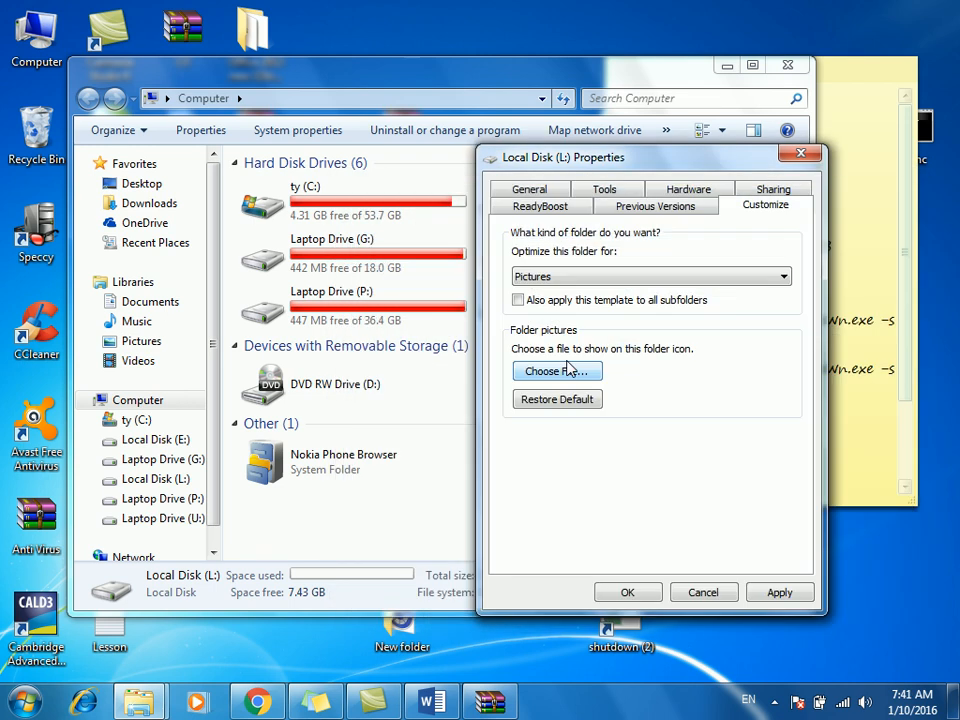
left_click(779, 592)
left_click(629, 593)
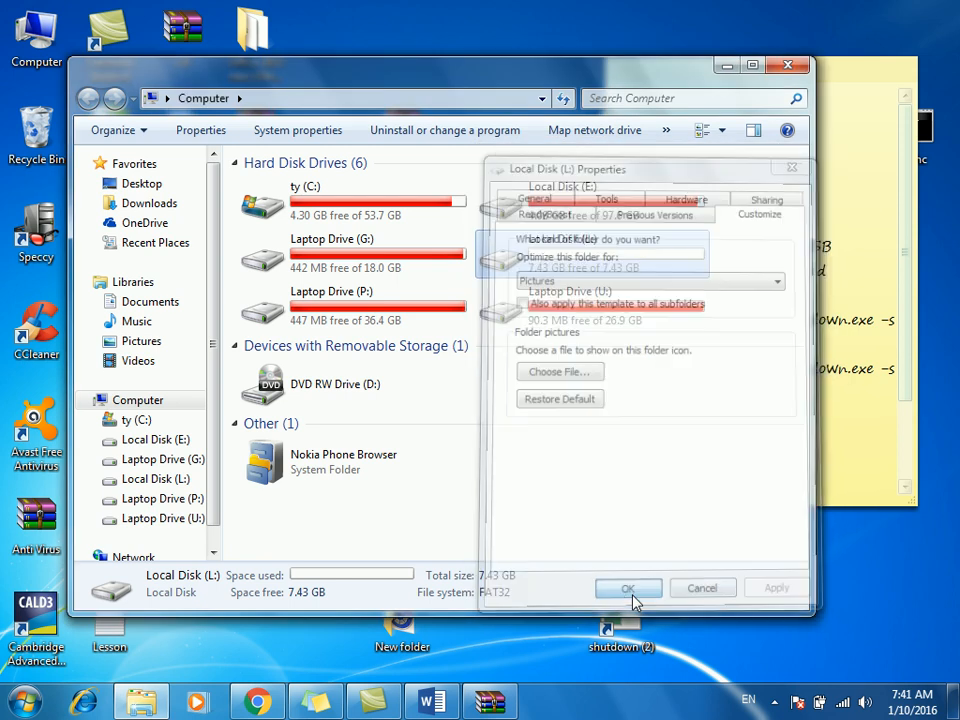
Open Local Disk (L:) to check its contents and return to the Computer overview.
double_click(540, 264)
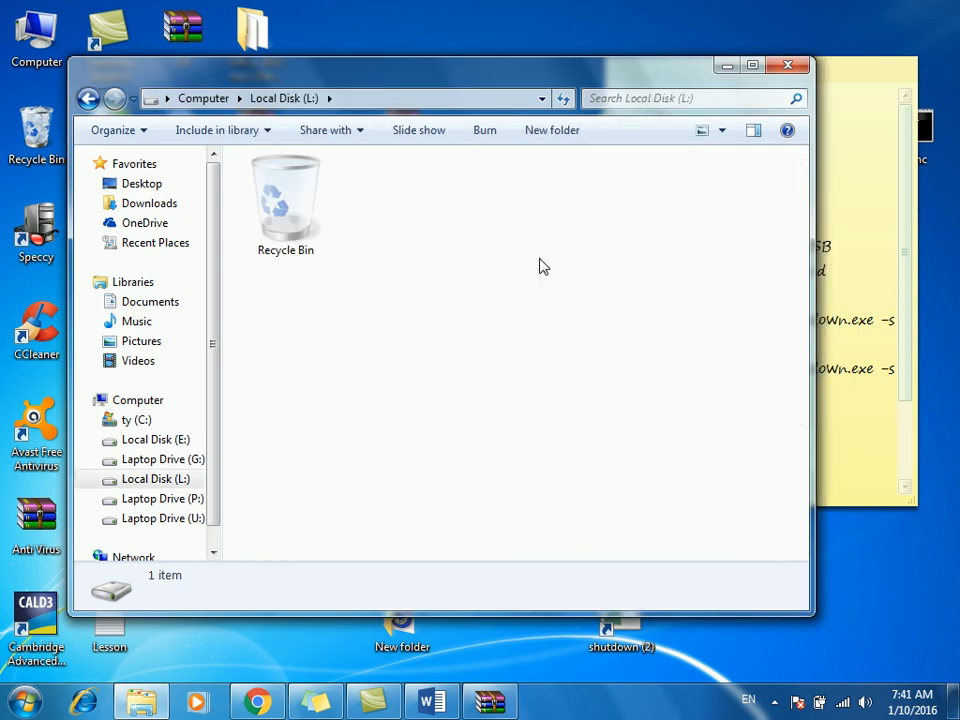
left_click(87, 98)
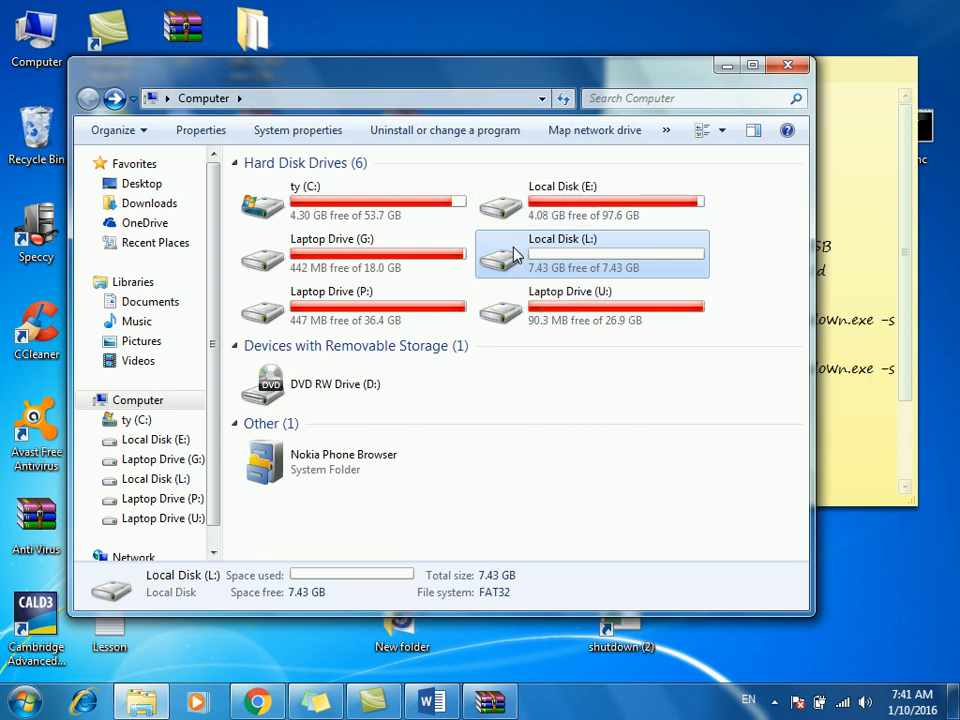
Copy all the files in the Sample Pictures folder of the Pictures library and minimize the folder window.
left_click(140, 341)
left_click(275, 250)
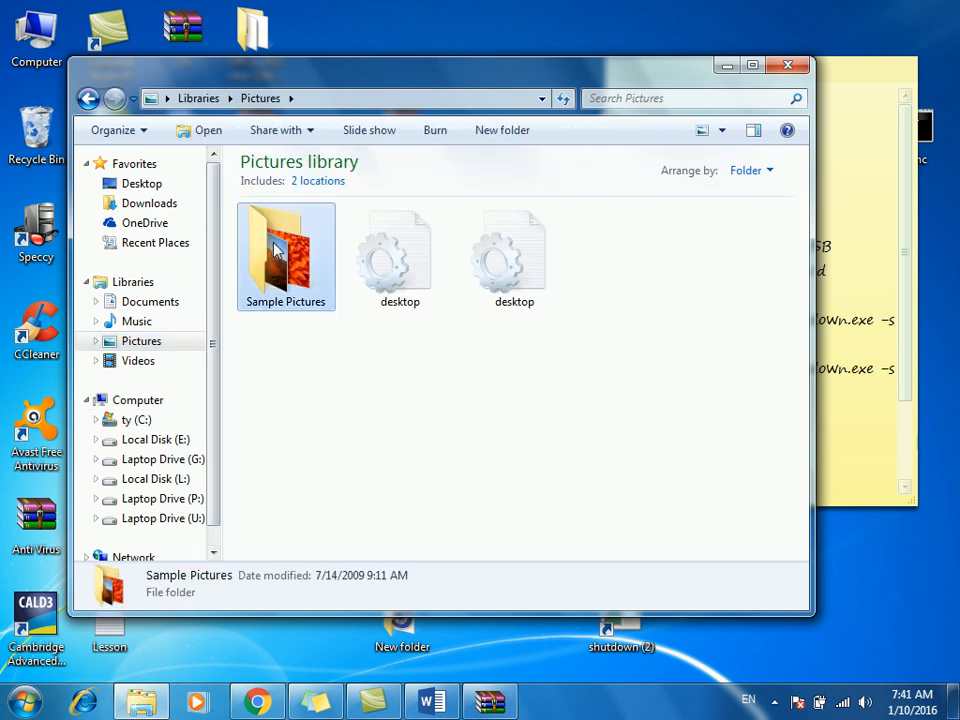
double_click(275, 250)
key("ctrl+a")
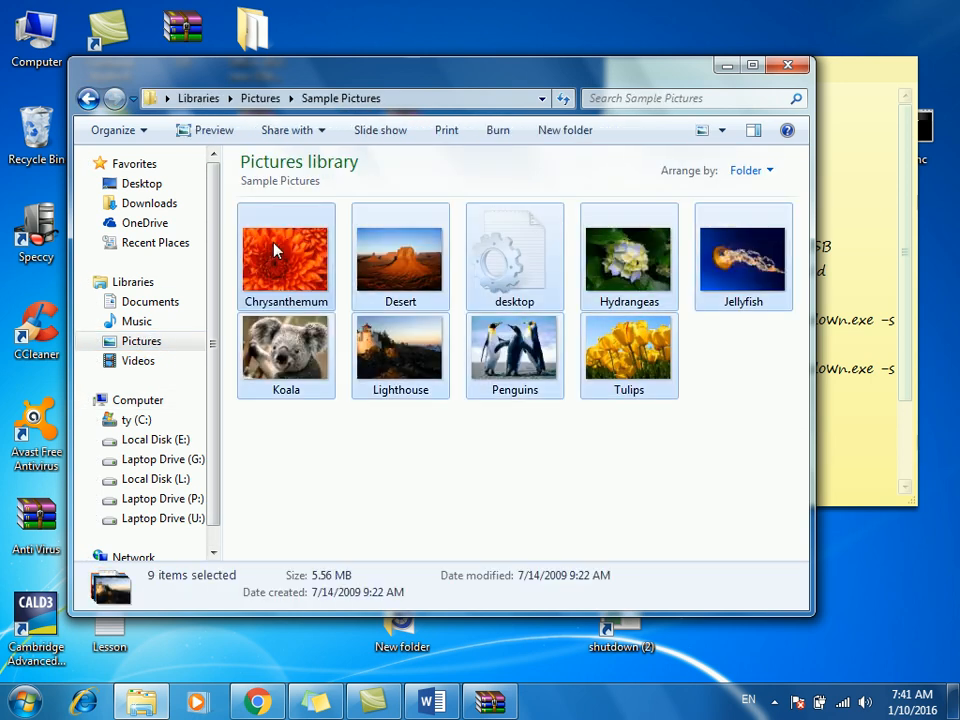
left_click(726, 66)
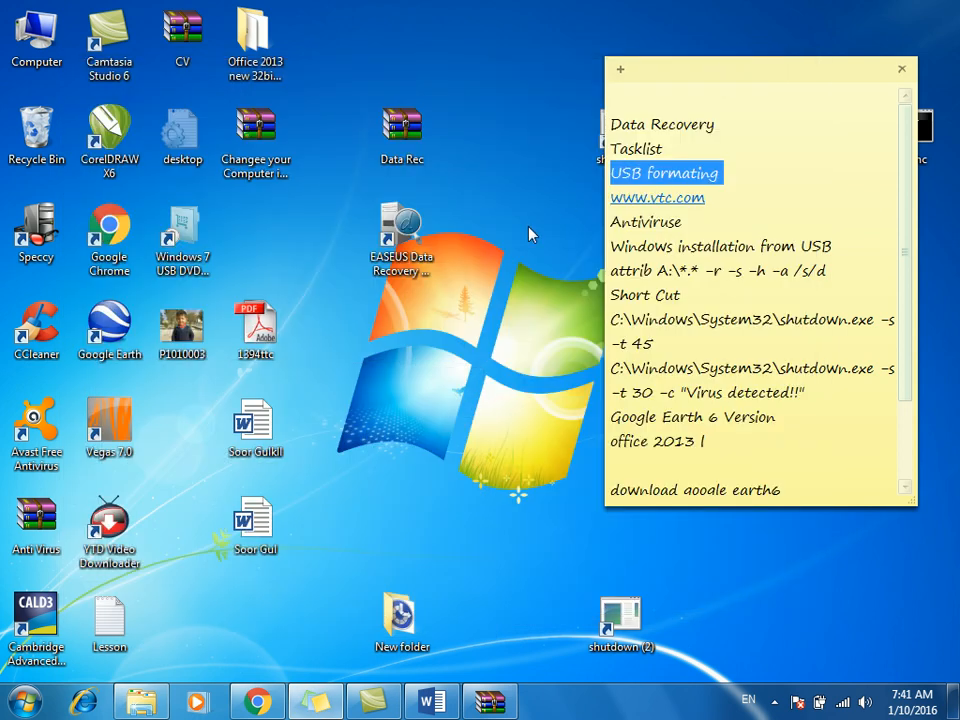
Paste the copied sample pictures into Local Disk (L:) and return to the Computer overview.
double_click(36, 38)
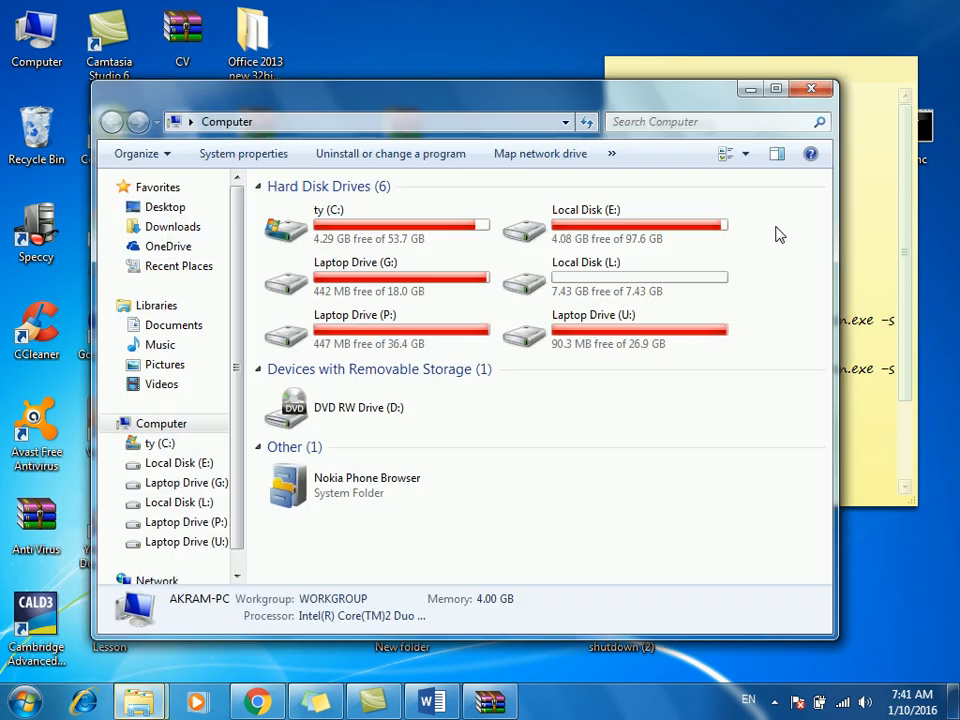
double_click(594, 298)
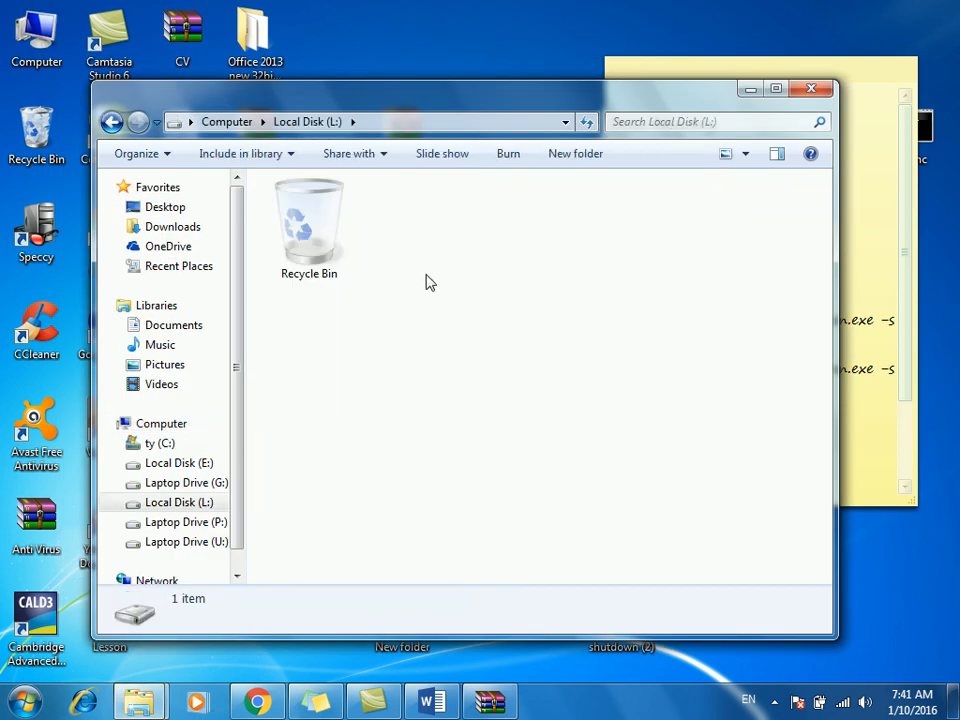
key("ctrl+v")
left_click(491, 298)
left_click(112, 122)
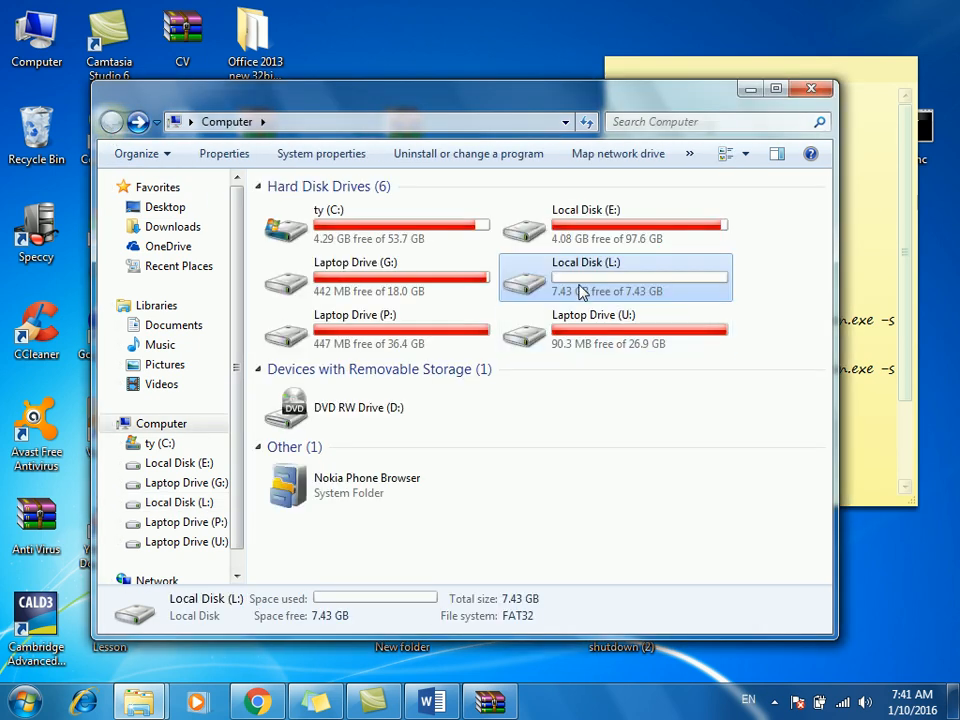
Open the folder customization of Local Disk (L:) and apply the Pictures template to all subfolders as well.
double_click(582, 290)
right_click(519, 451)
left_click(592, 261)
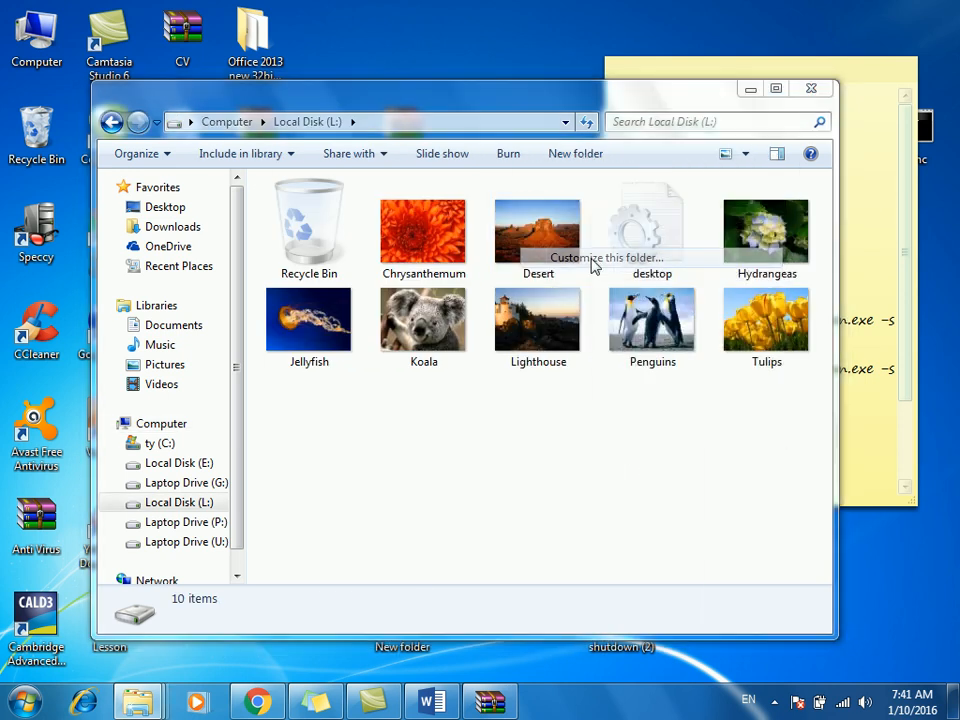
left_click_drag(654, 207, 457, 149)
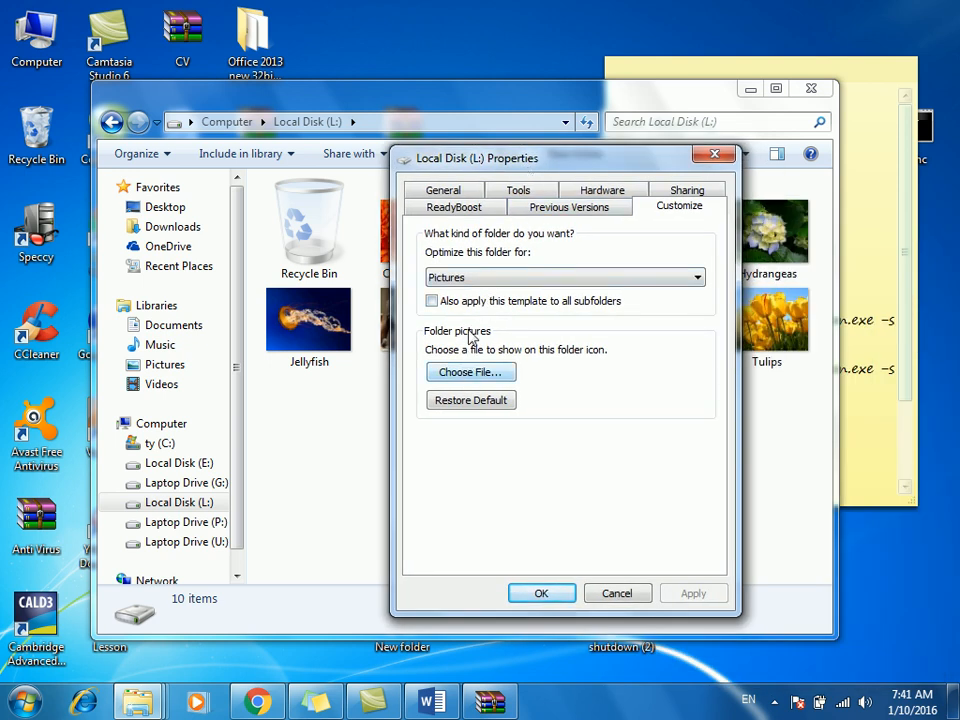
left_click(473, 306)
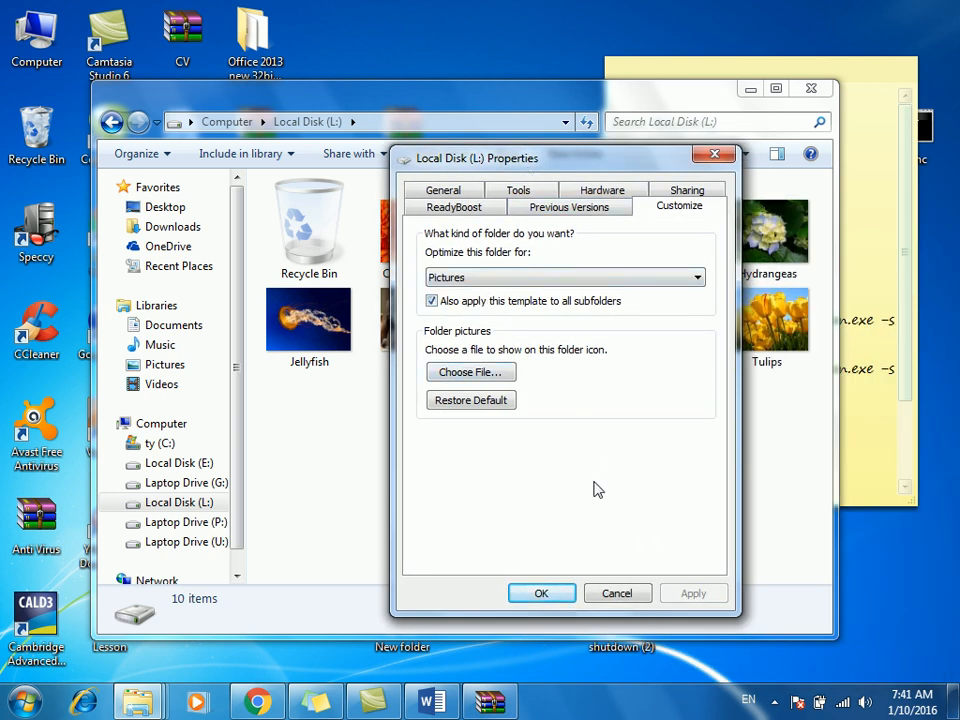
Choose the Penguins image as the folder picture for Local Disk (L:), apply the properties, and close them.
left_click(486, 376)
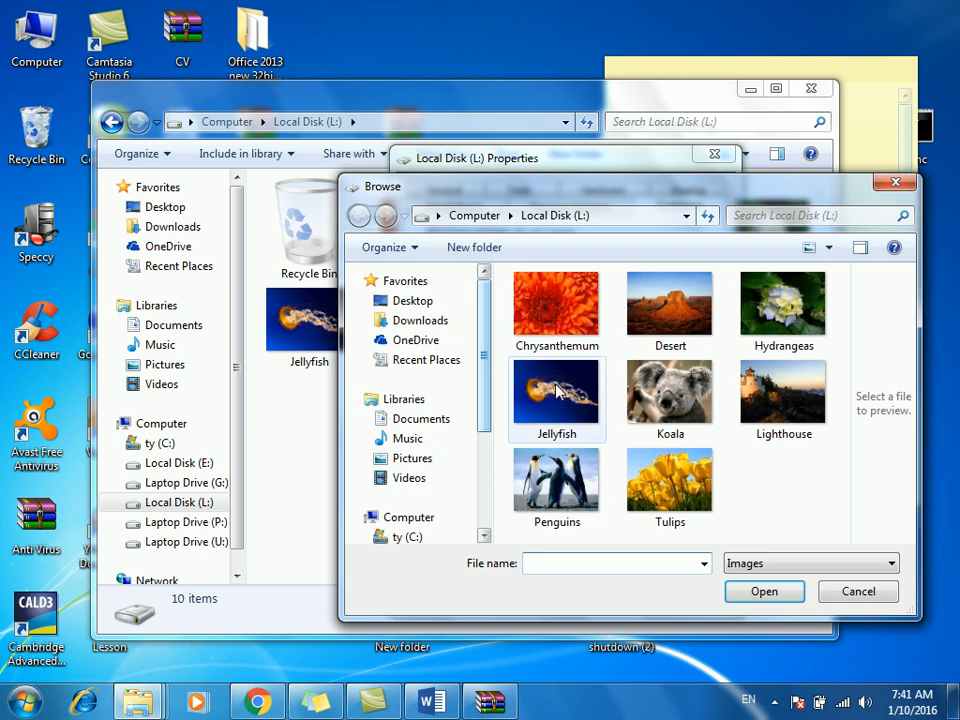
left_click(560, 495)
double_click(560, 495)
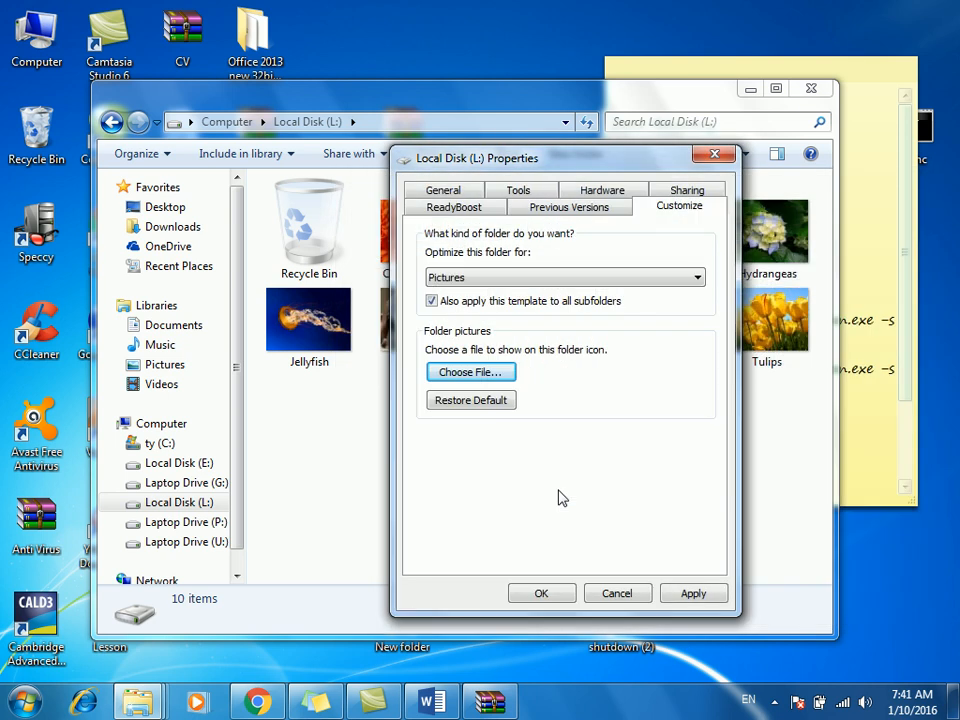
left_click(684, 594)
left_click(540, 594)
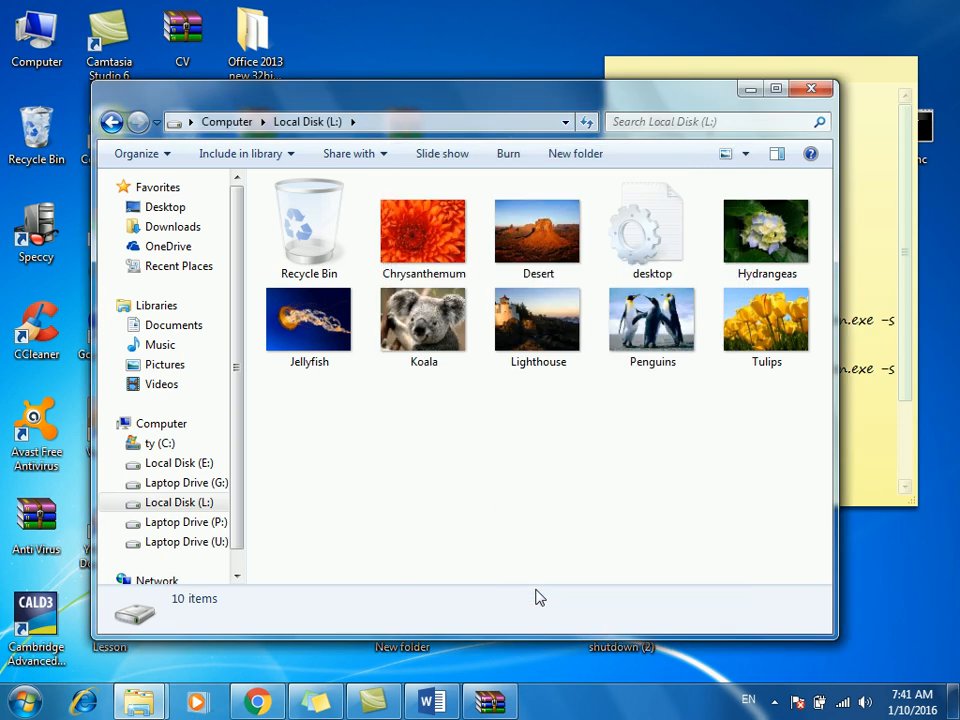
Look at Local Disk (L:) in the Computer overview, check its contents, and return to the overview.
left_click(111, 122)
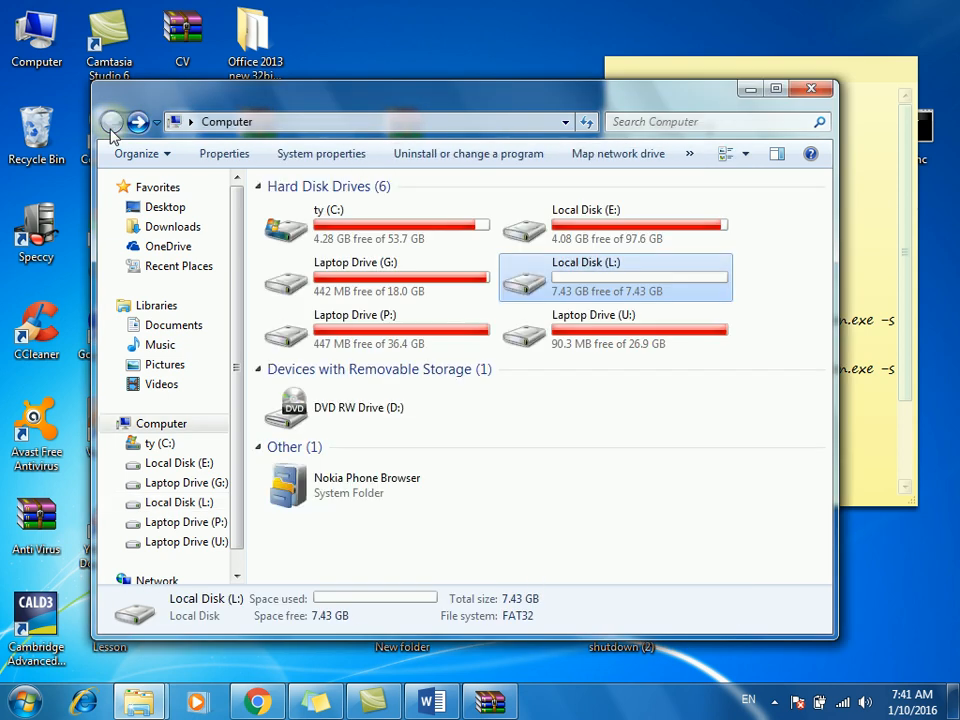
left_click(563, 220)
double_click(563, 287)
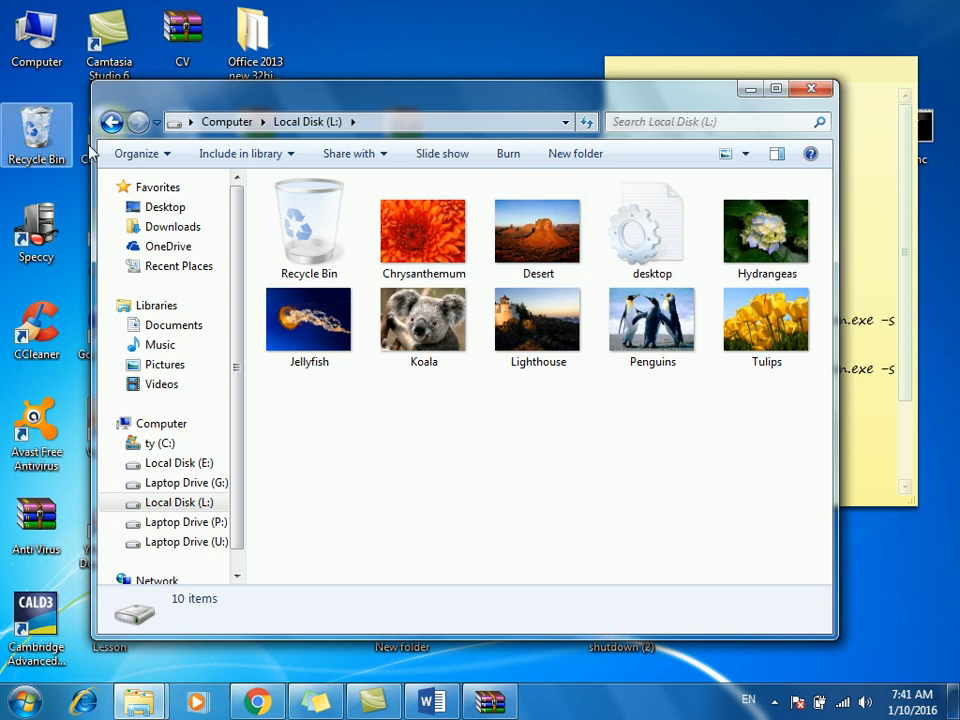
left_click(111, 122)
Open the format settings for Local Disk (L:) and move the dialog so it is clearly in view.
right_click(550, 288)
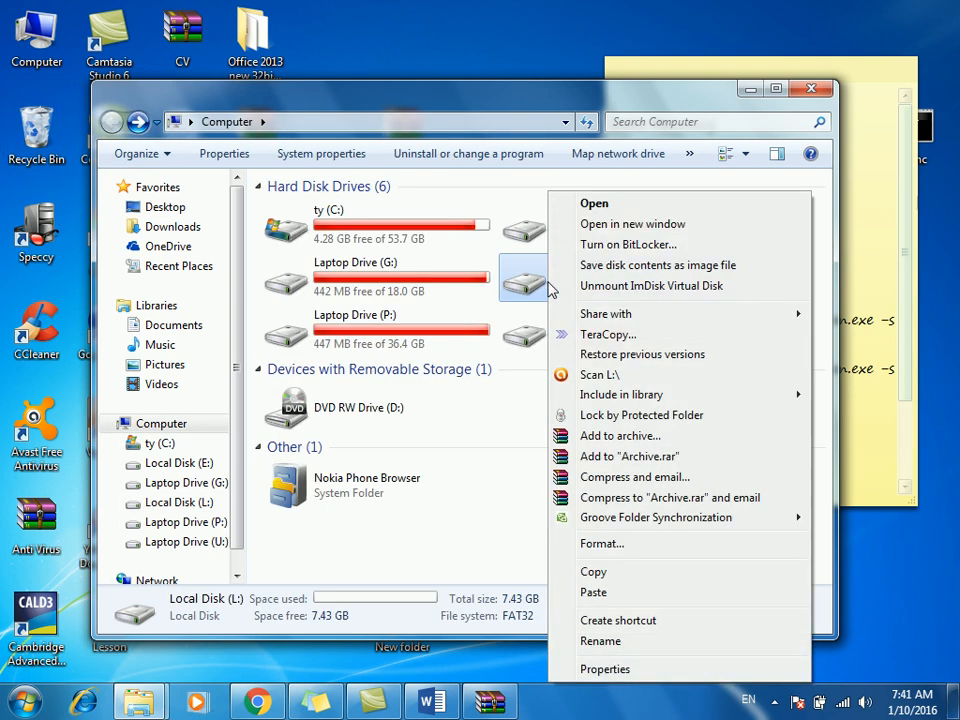
left_click(600, 544)
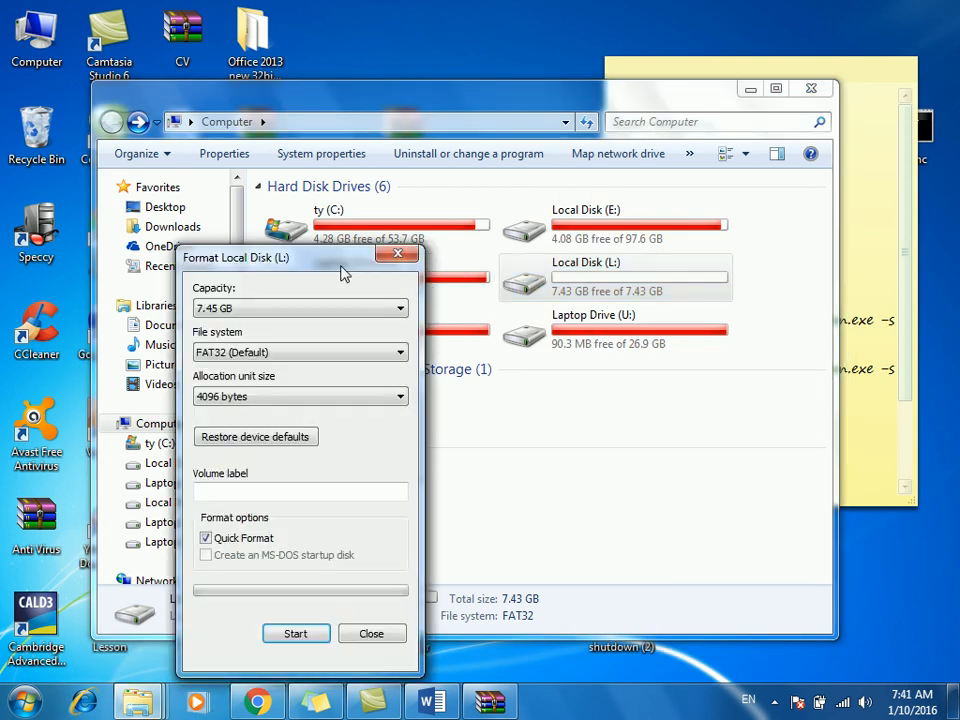
left_click_drag(339, 265, 577, 172)
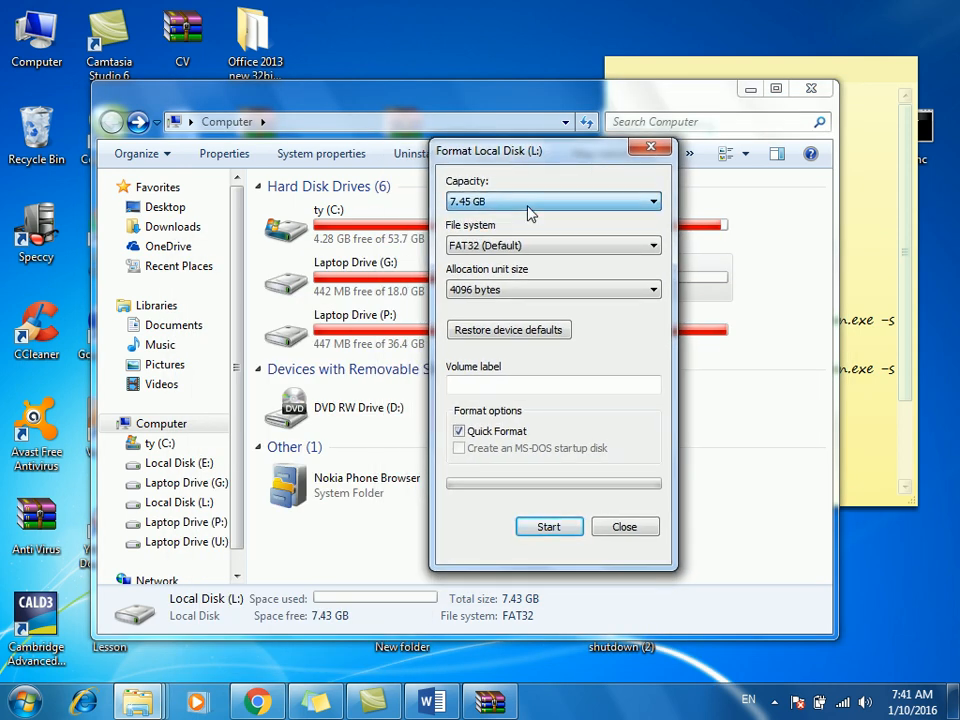
Try NTFS as the file system in the format settings and restore the device defaults.
left_click(505, 246)
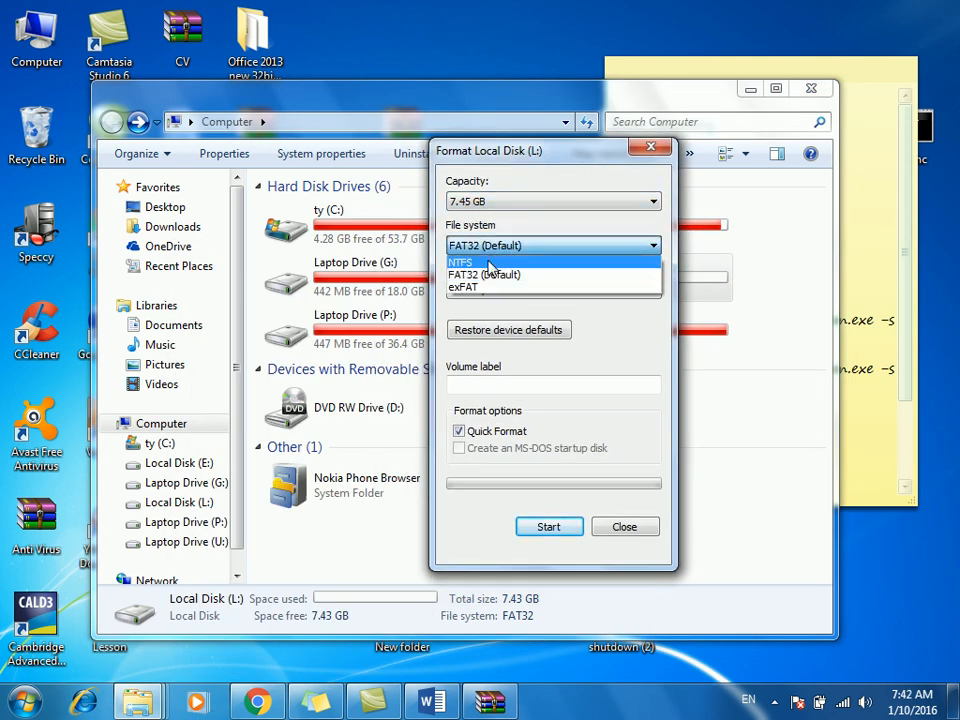
left_click(489, 262)
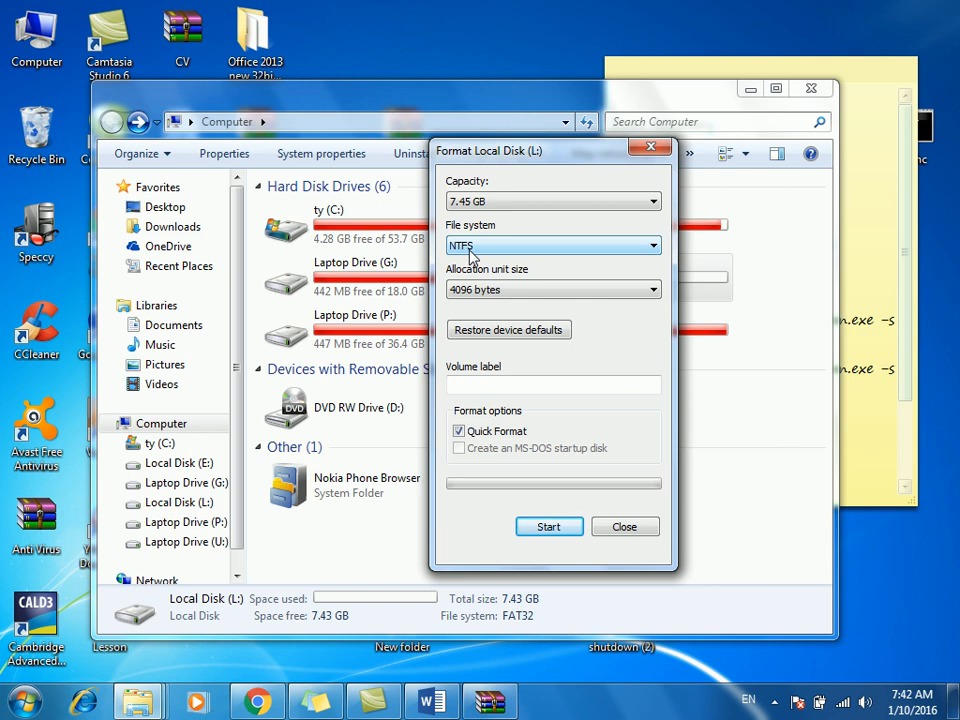
left_click_drag(540, 170, 502, 72)
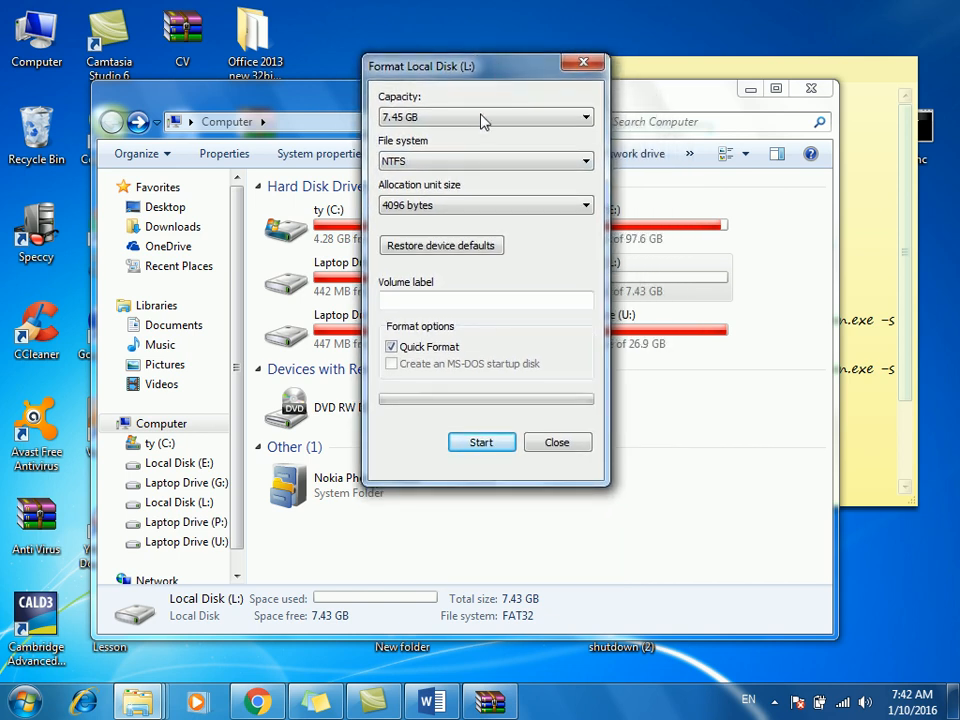
left_click(414, 165)
left_click(415, 177)
left_click(418, 168)
left_click(415, 173)
left_click(424, 248)
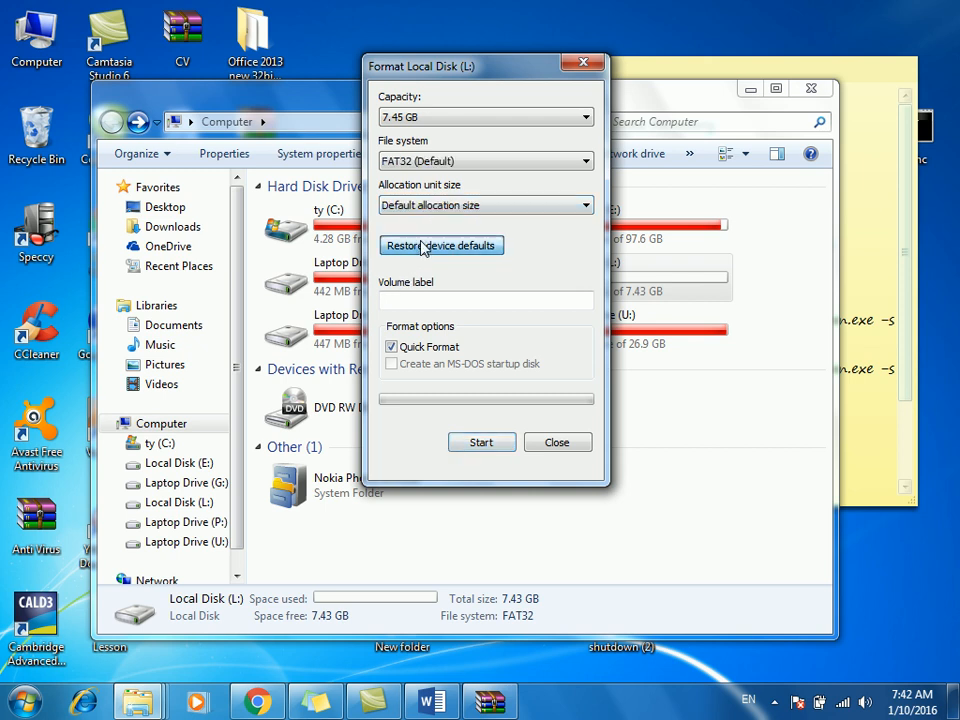
Set the format's file system to NTFS and the volume label to Afghanistan, with Quick Format on.
left_click(418, 168)
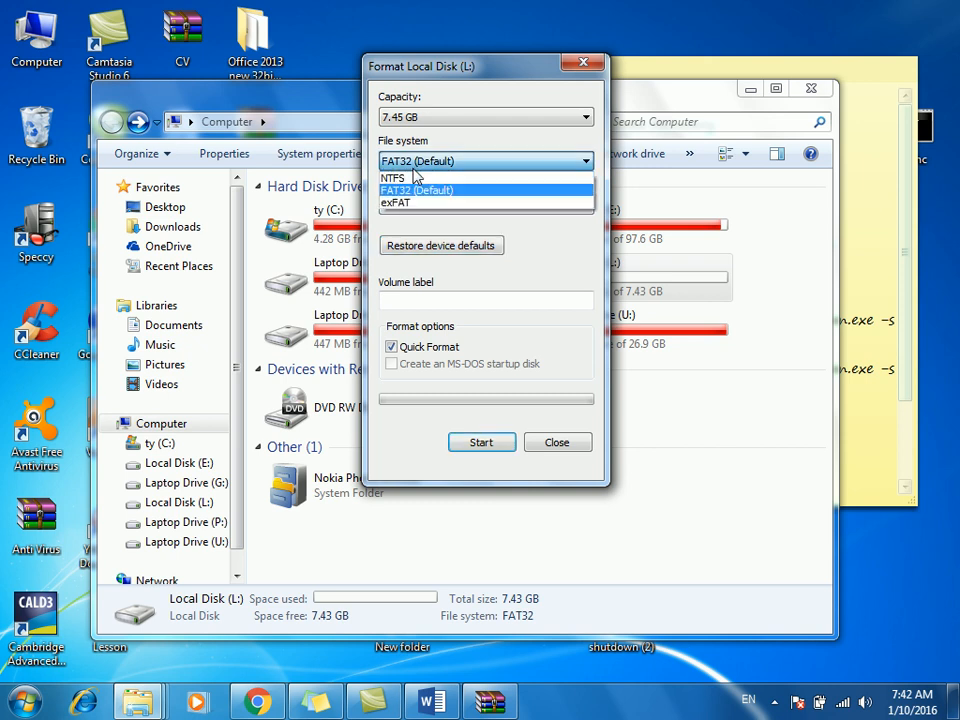
left_click(414, 178)
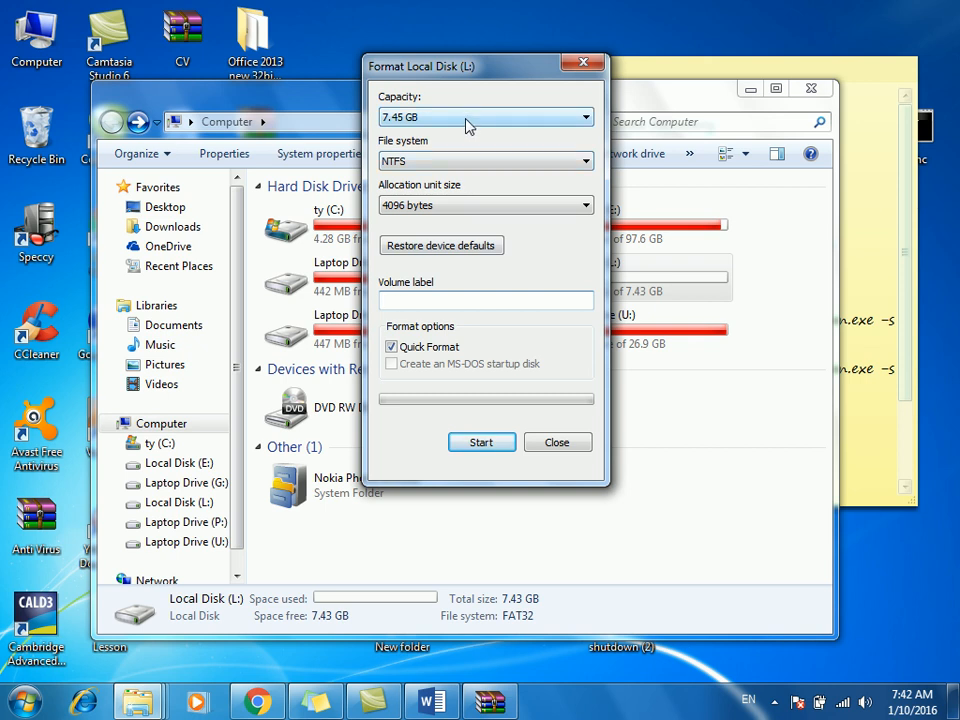
left_click_drag(456, 70, 462, 110)
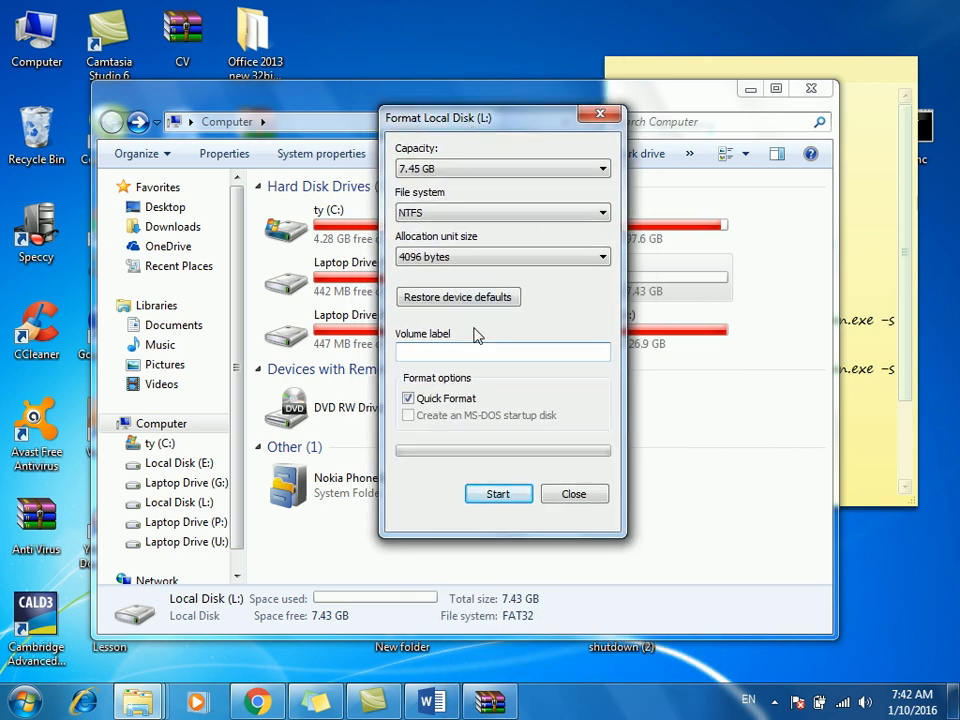
type("Afgh")
left_click(451, 399)
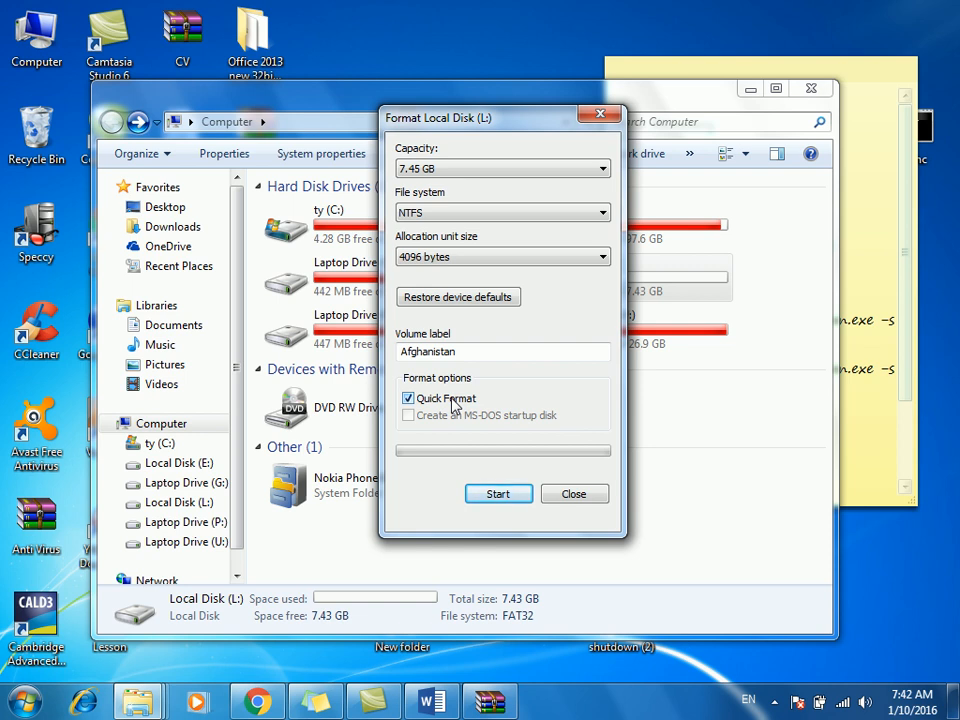
Run the quick format of Local Disk (L:), close the format dialog, and check the contents of the formatted drive.
left_click(494, 496)
left_click(522, 350)
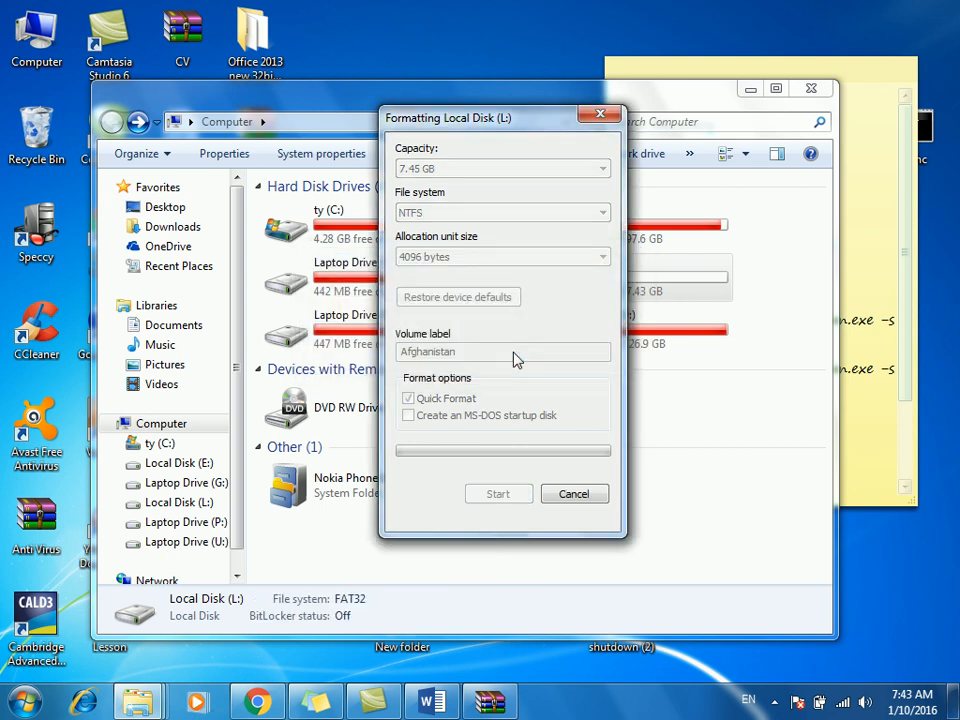
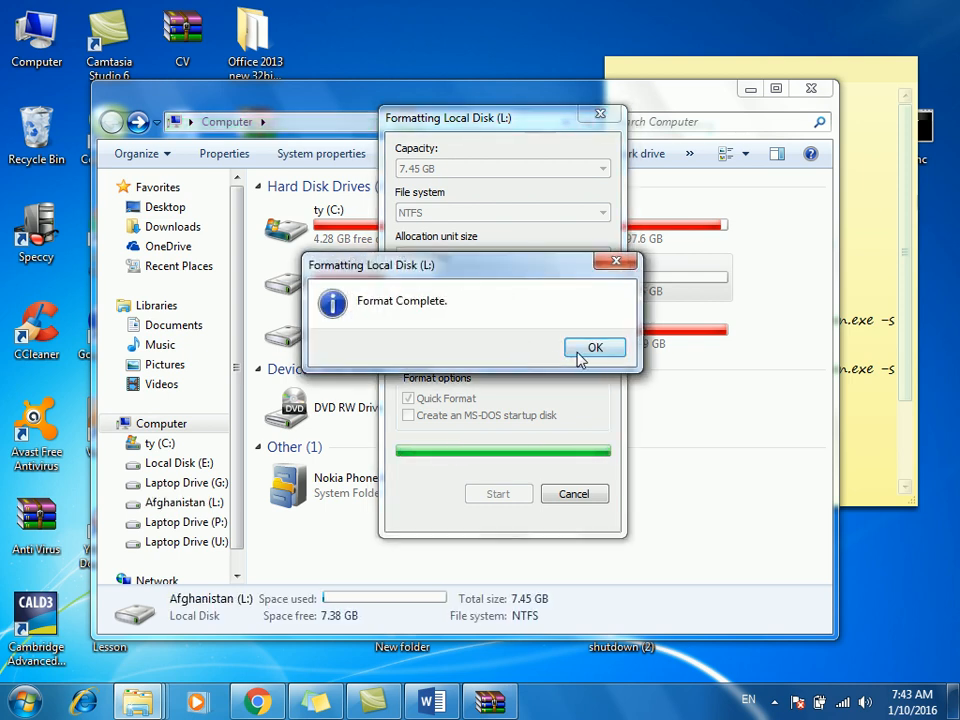
left_click(576, 350)
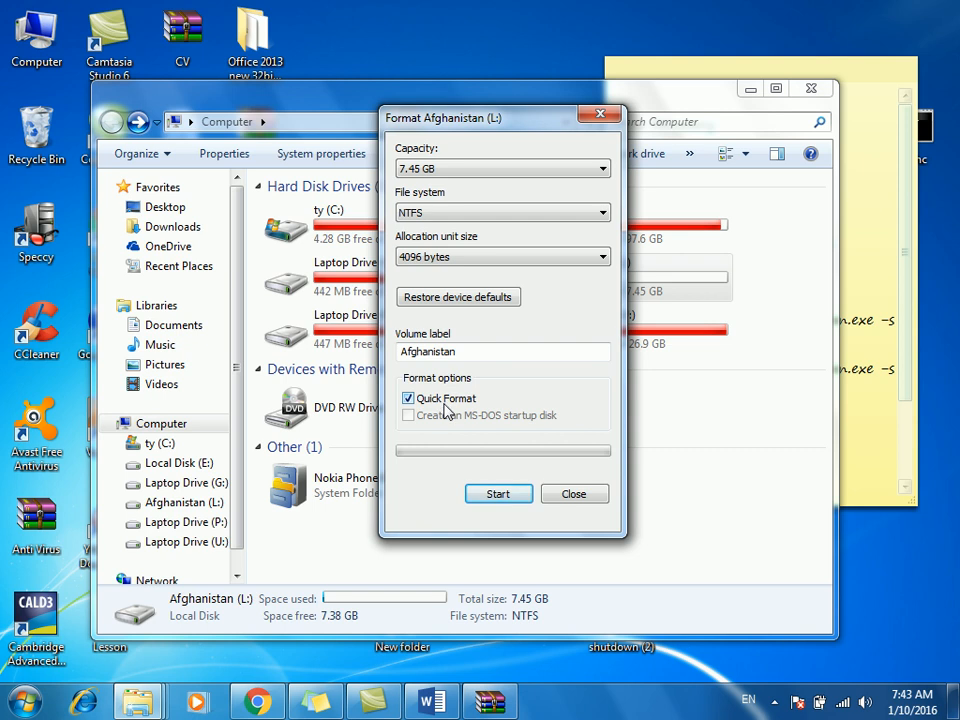
left_click(578, 491)
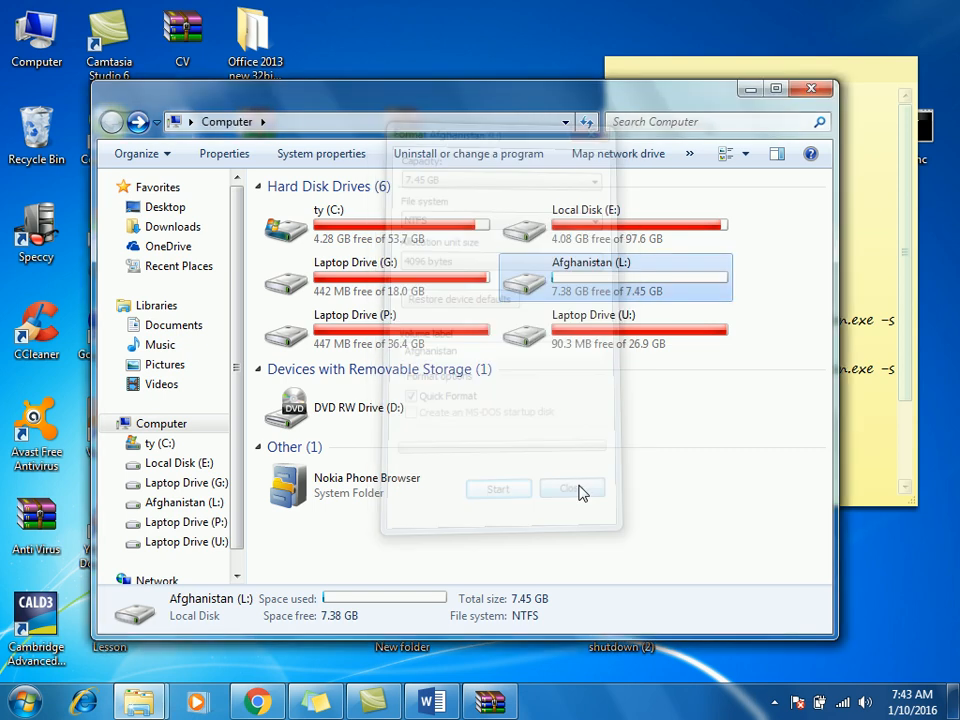
double_click(562, 280)
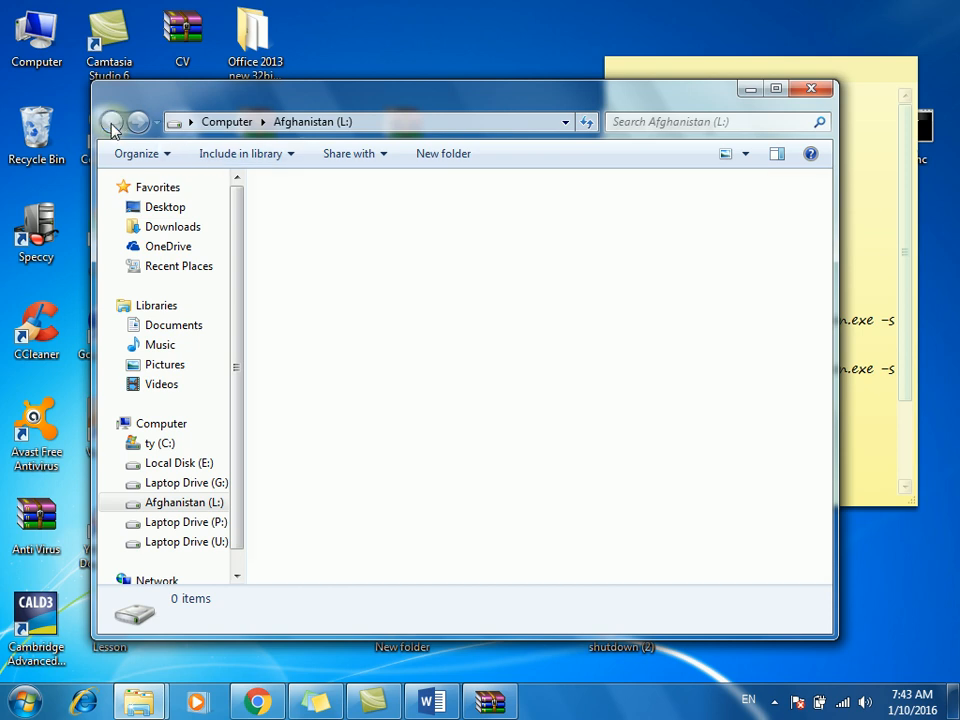
left_click(112, 123)
Try a full format of the Afghanistan (L:) drive with Quick Format off, cancel it, and close the windows.
right_click(553, 279)
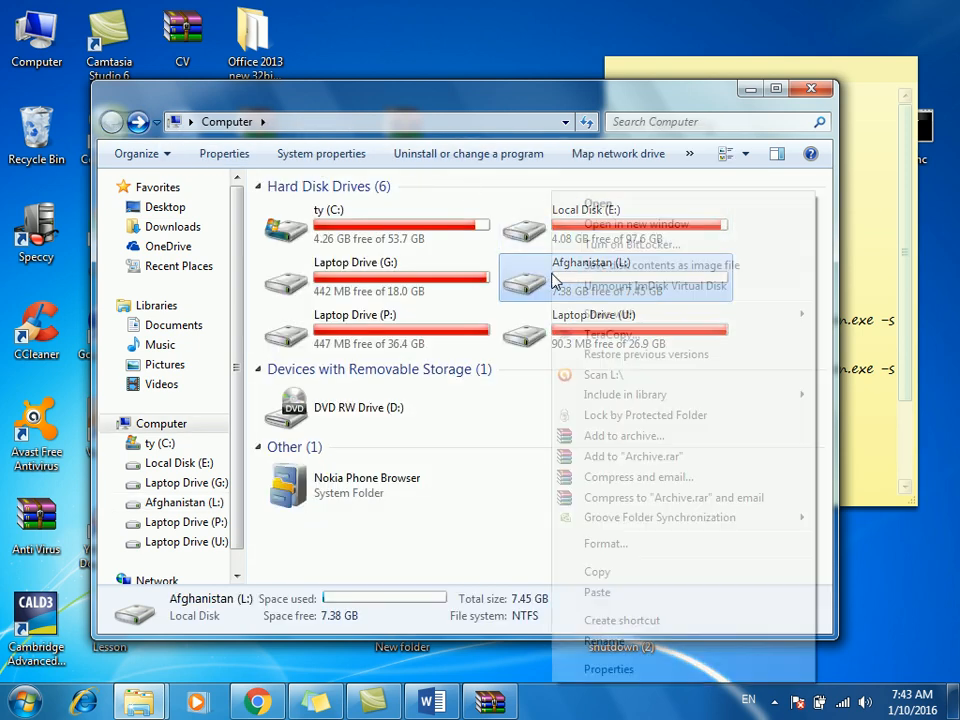
left_click(615, 546)
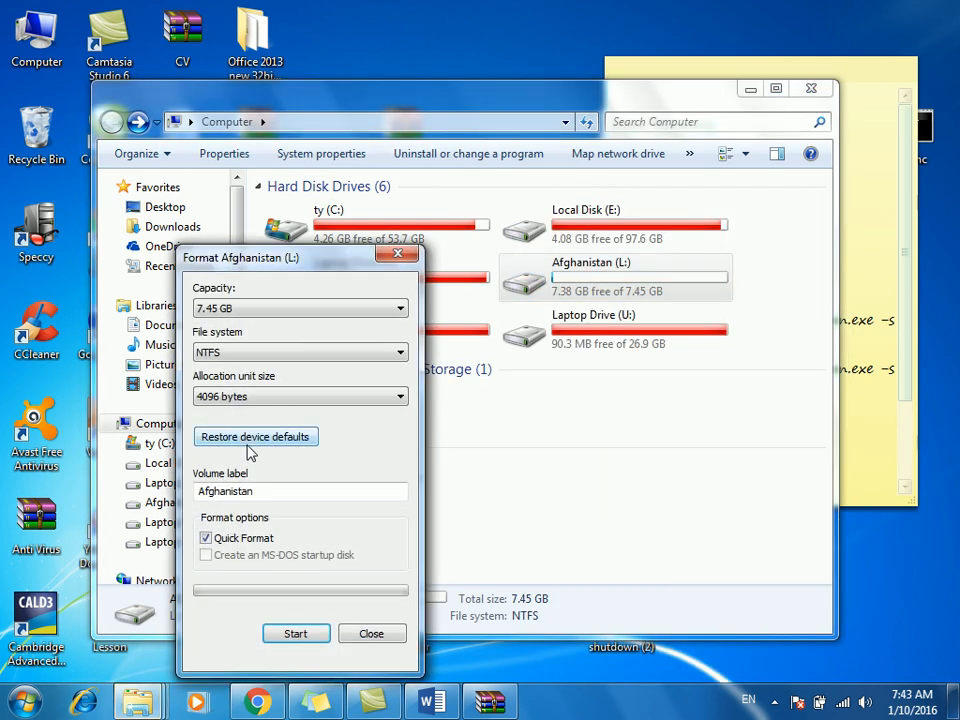
left_click_drag(255, 262, 487, 180)
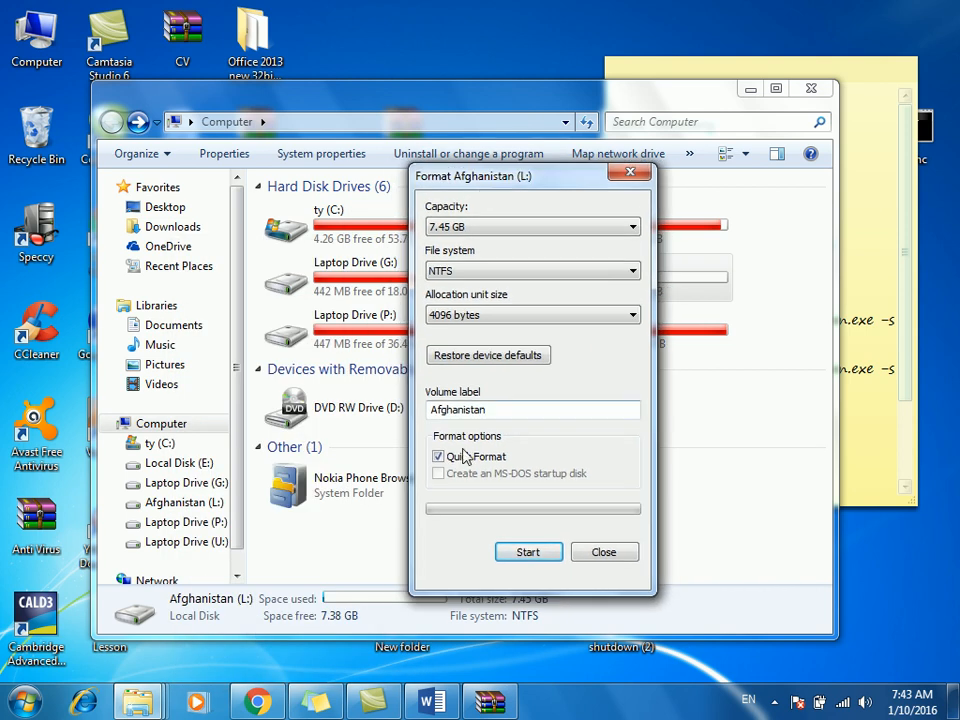
left_click(440, 456)
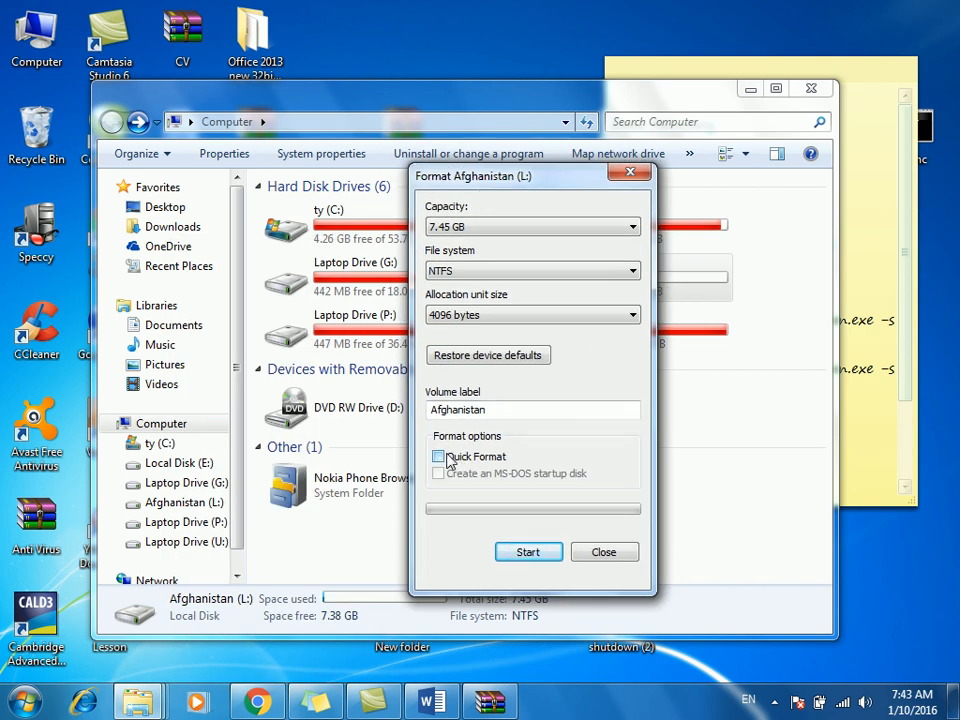
left_click(524, 555)
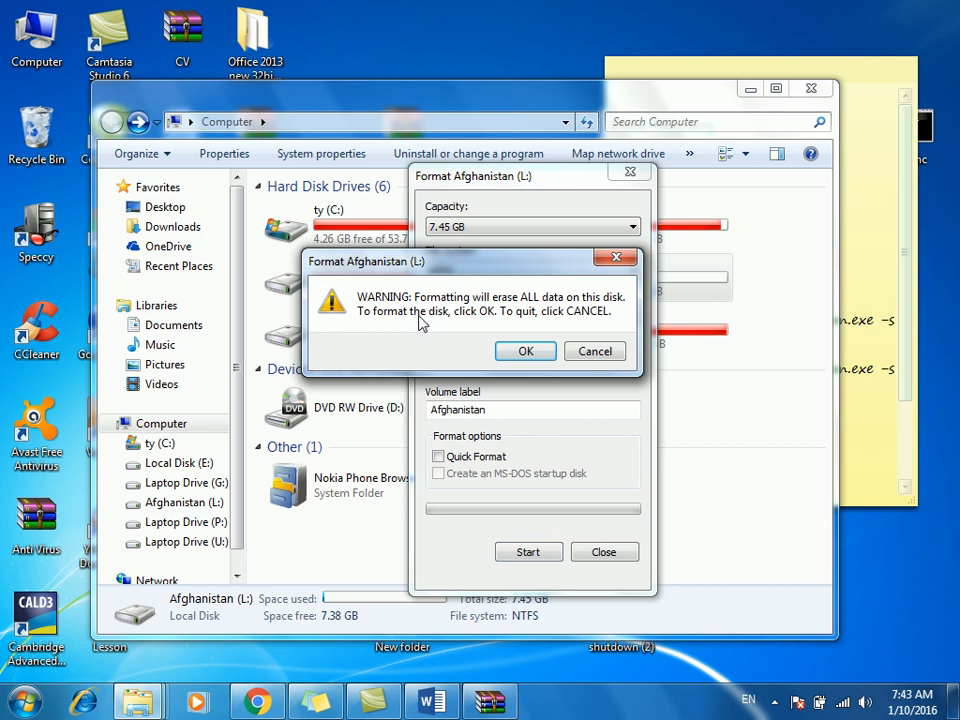
left_click(594, 352)
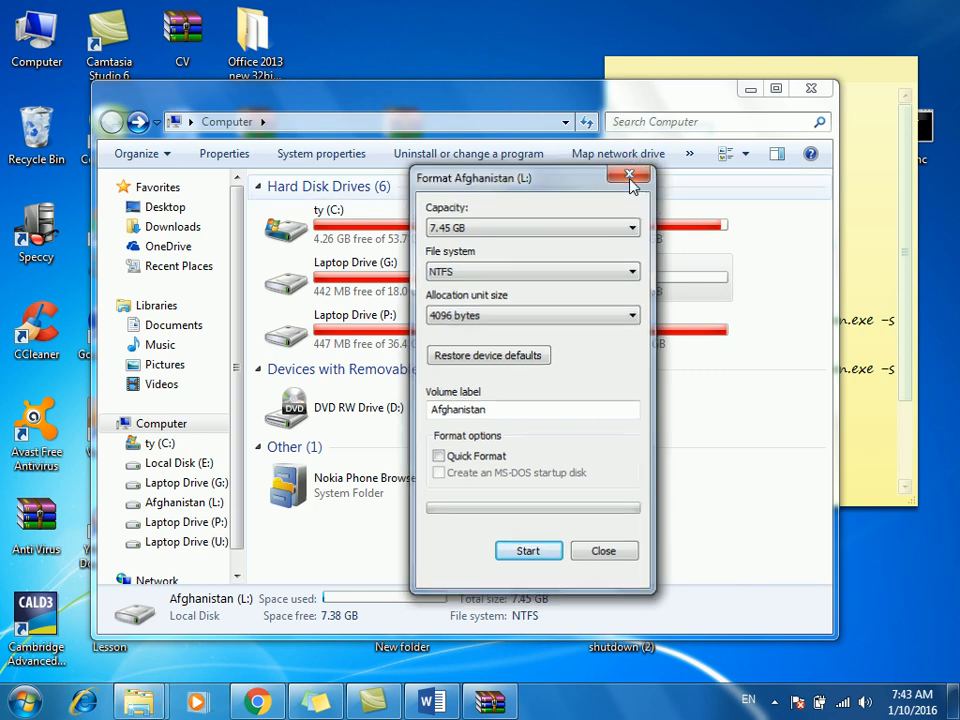
left_click(630, 178)
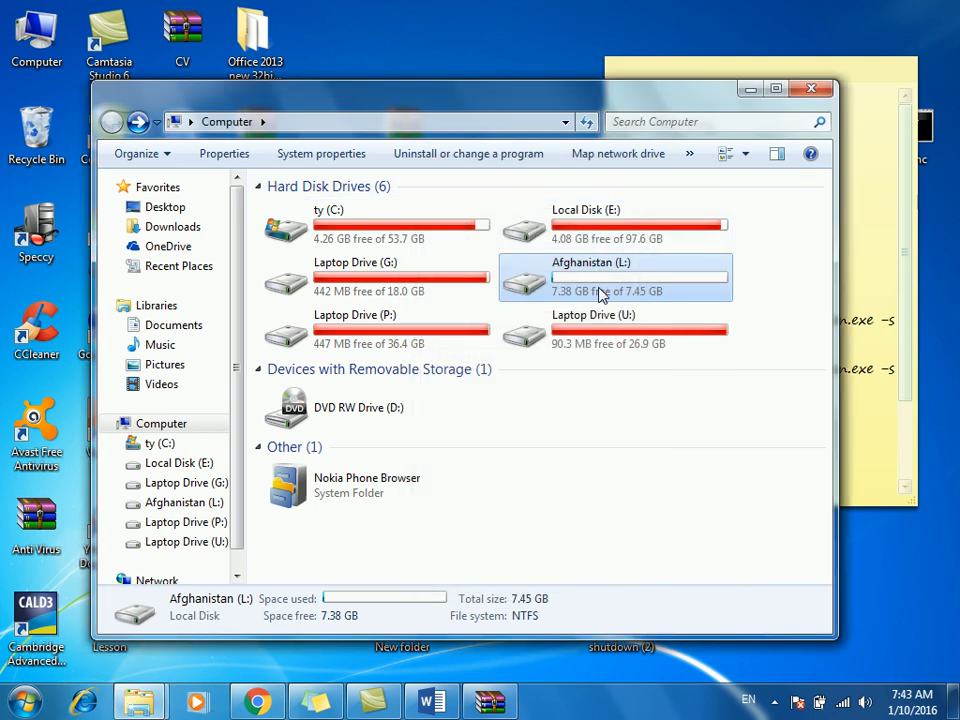
left_click(811, 88)
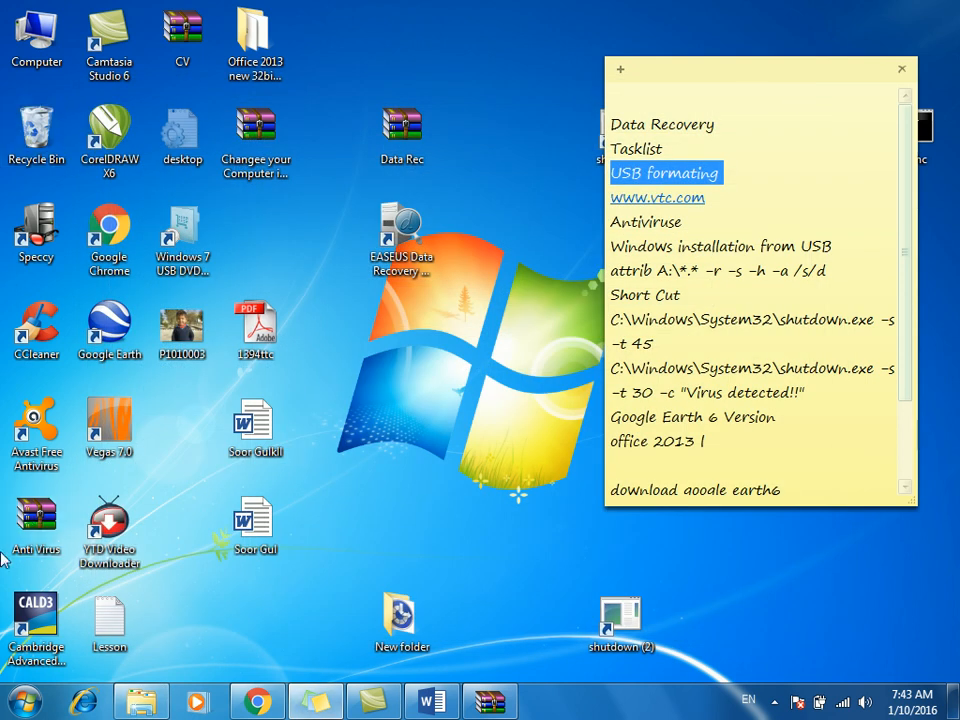
Open Disk Management by running Diskmgmt.msc and maximize its window.
key("super+r")
type("Diskmgmt.msc")
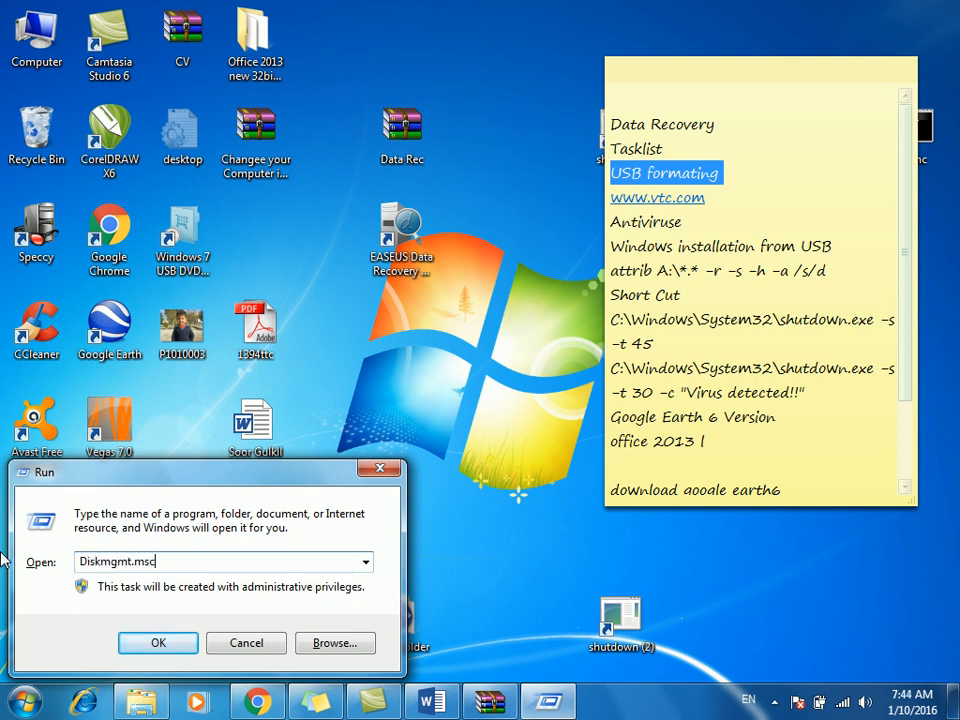
key("Return")
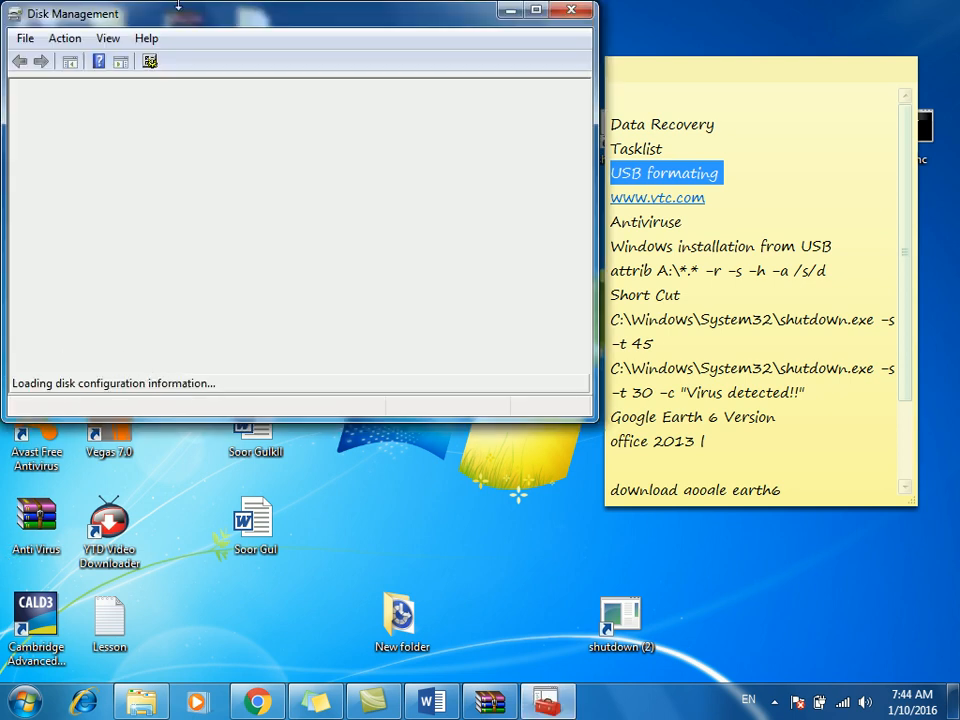
left_click_drag(208, 24, 538, 75)
double_click(538, 75)
Delete the Afghanistan (L:) volume on Disk 1 and select the resulting unallocated space.
right_click(198, 378)
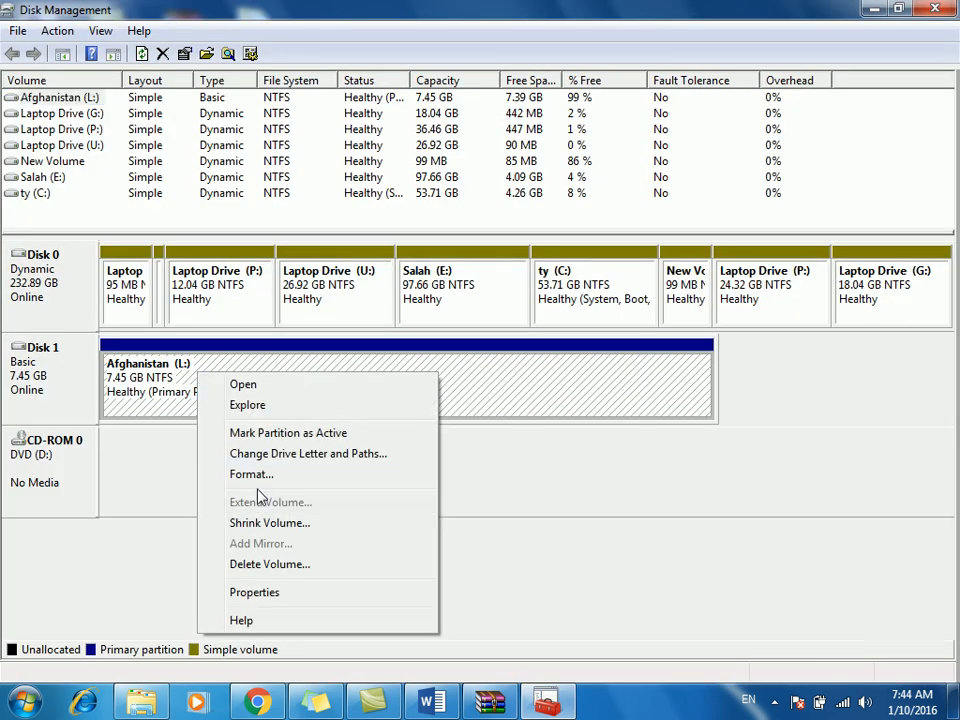
left_click(248, 566)
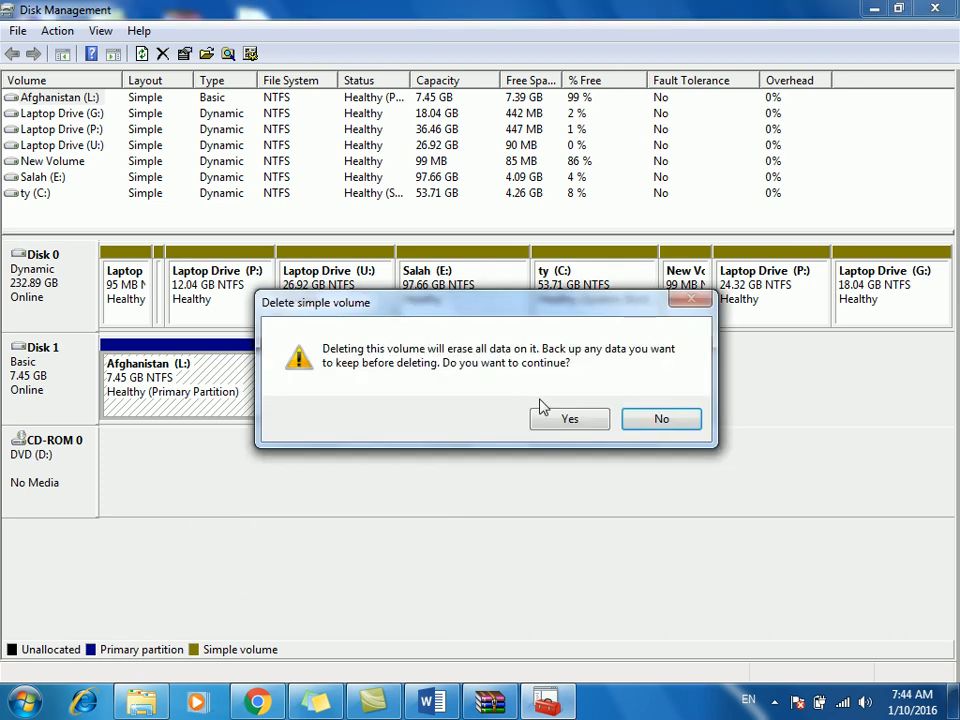
left_click(550, 418)
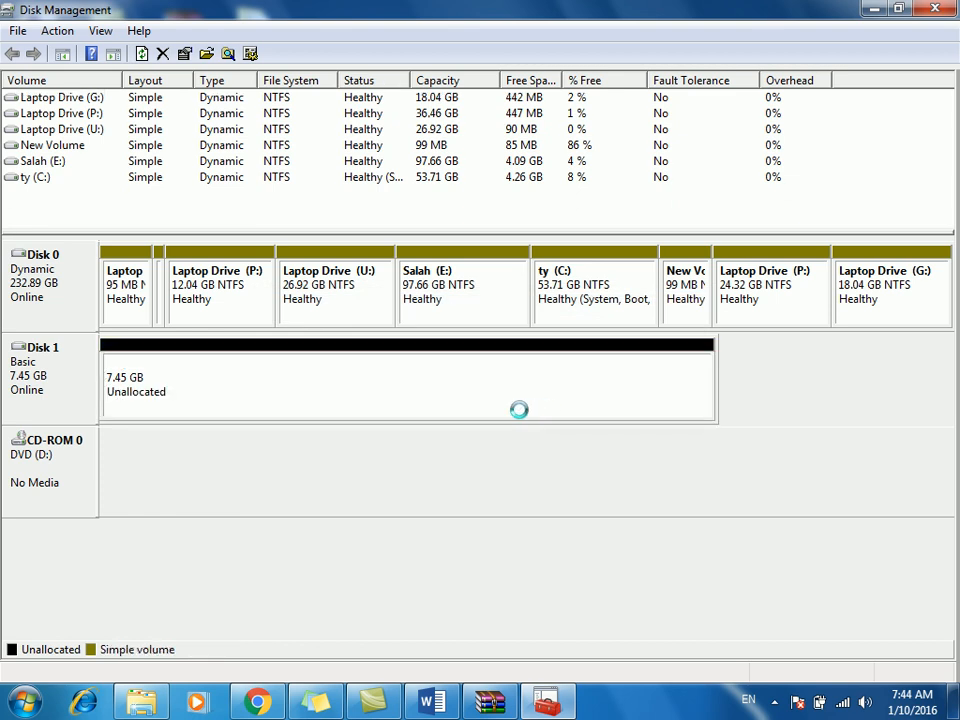
left_click(197, 381)
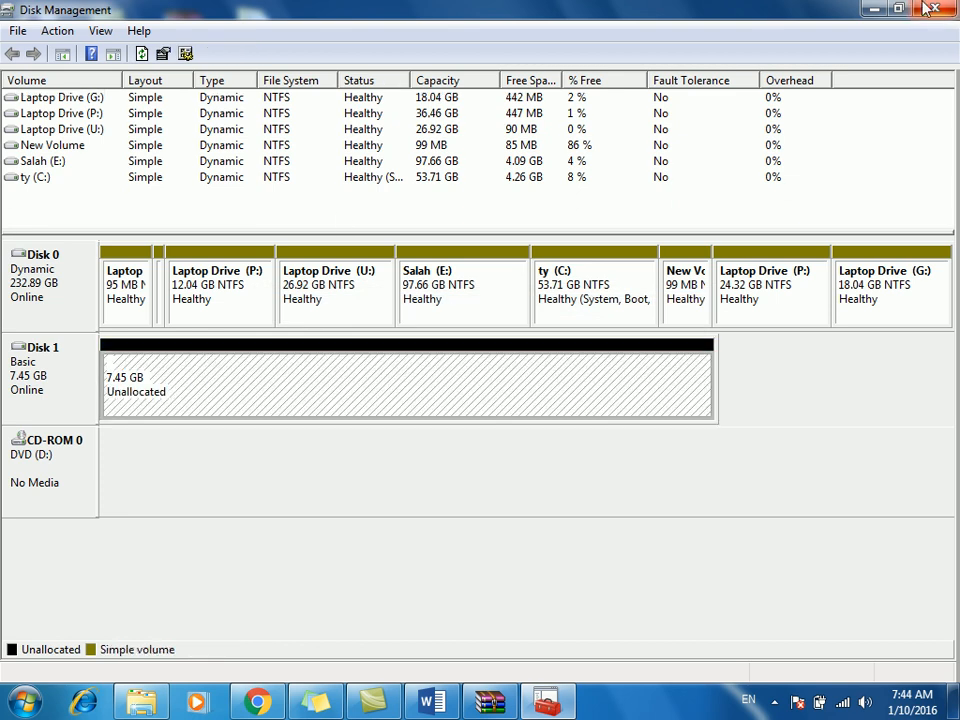
Check the drive list in Computer for the deleted volume and return to Disk Management.
left_click(884, 9)
double_click(38, 38)
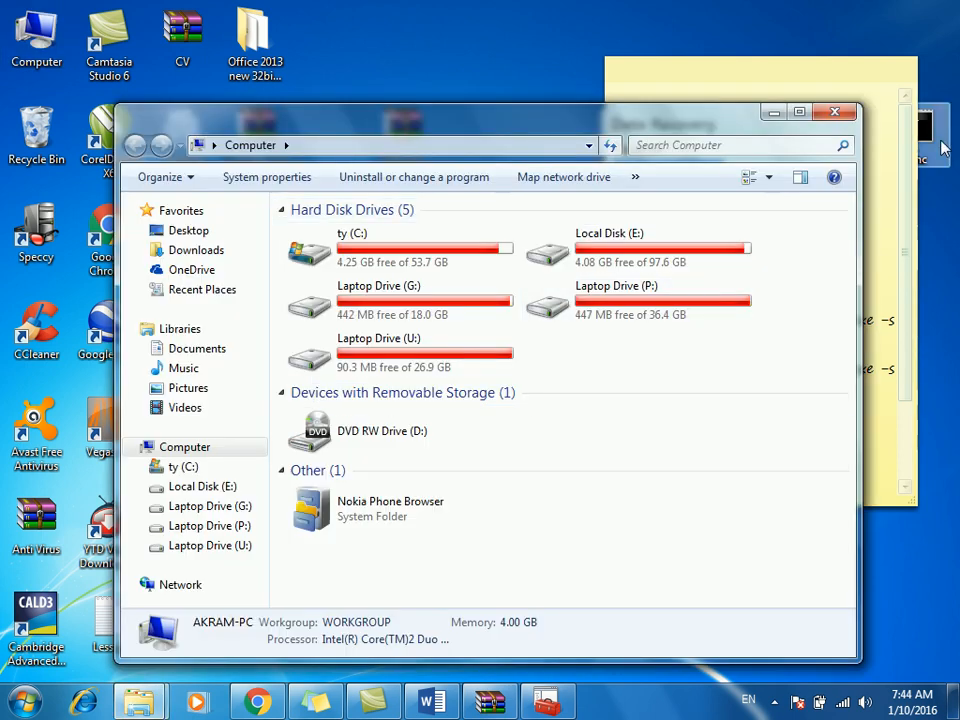
left_click(840, 111)
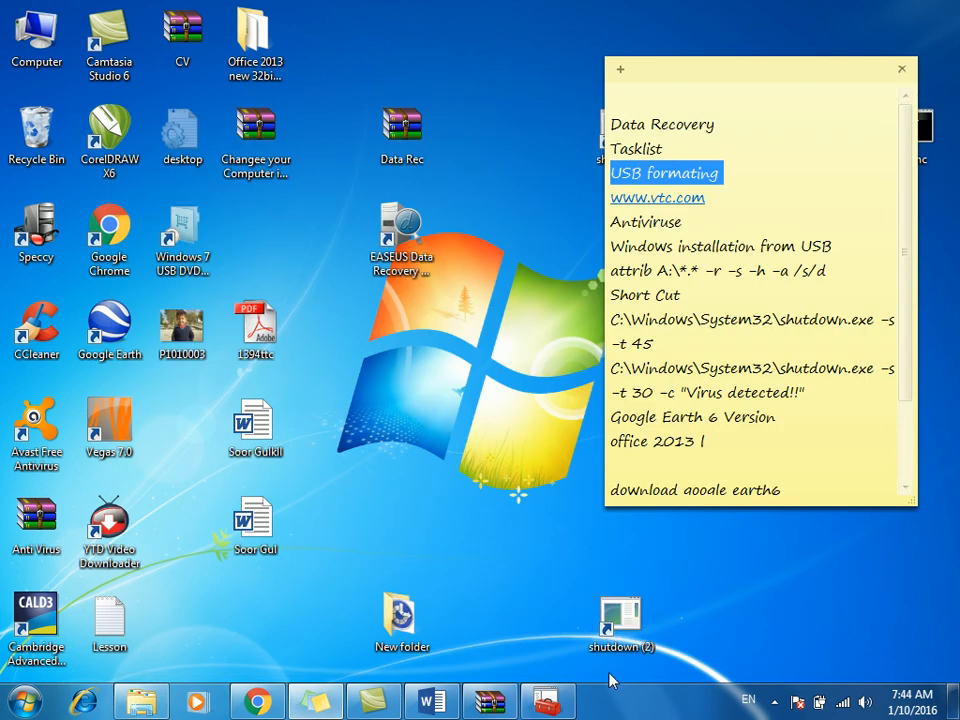
left_click(545, 703)
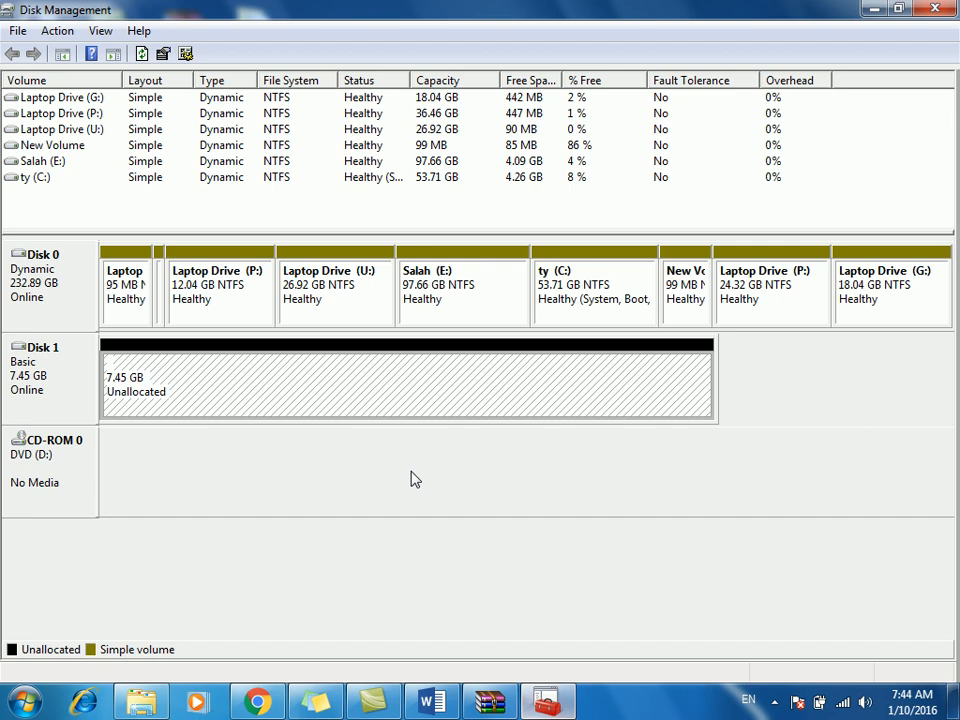
Start a new simple volume in the unallocated space on Disk 1 with a size of 4000 MB.
right_click(270, 392)
left_click(291, 398)
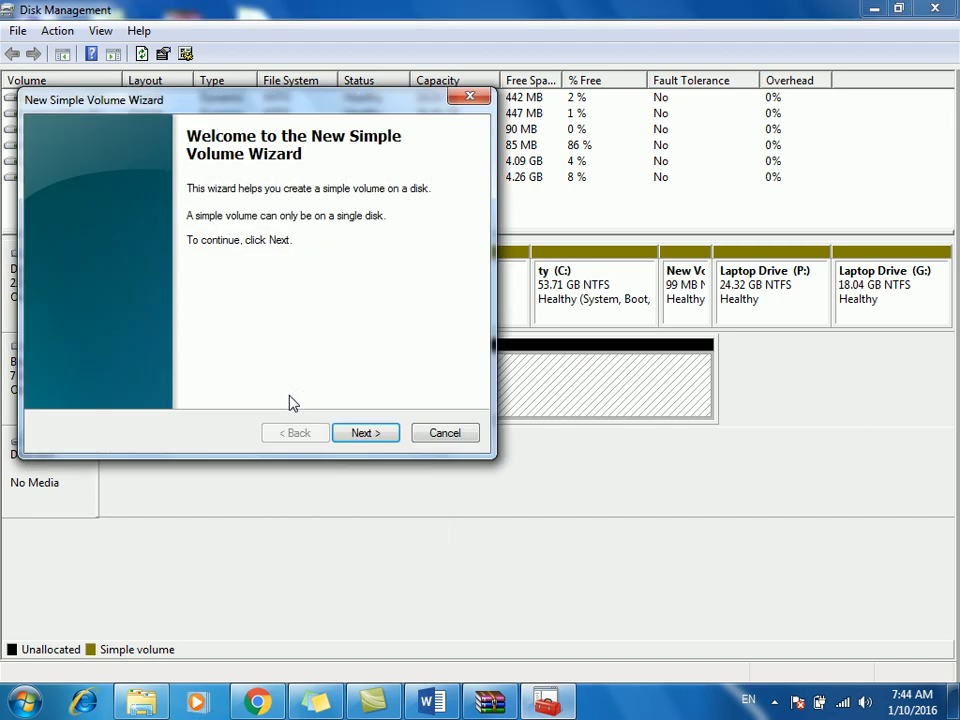
left_click(346, 437)
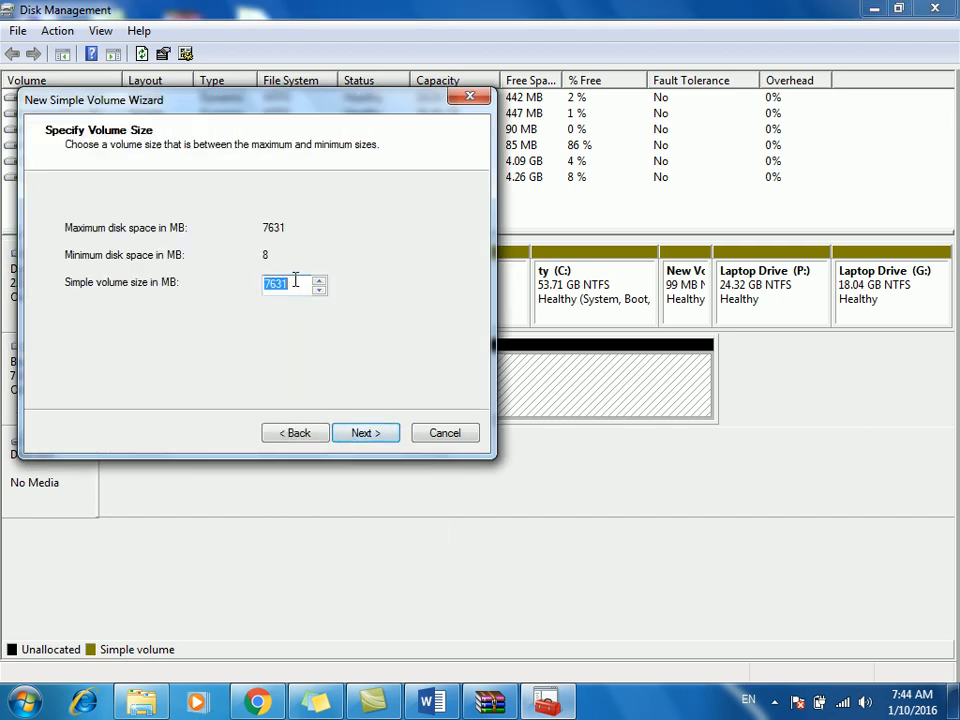
type("4000")
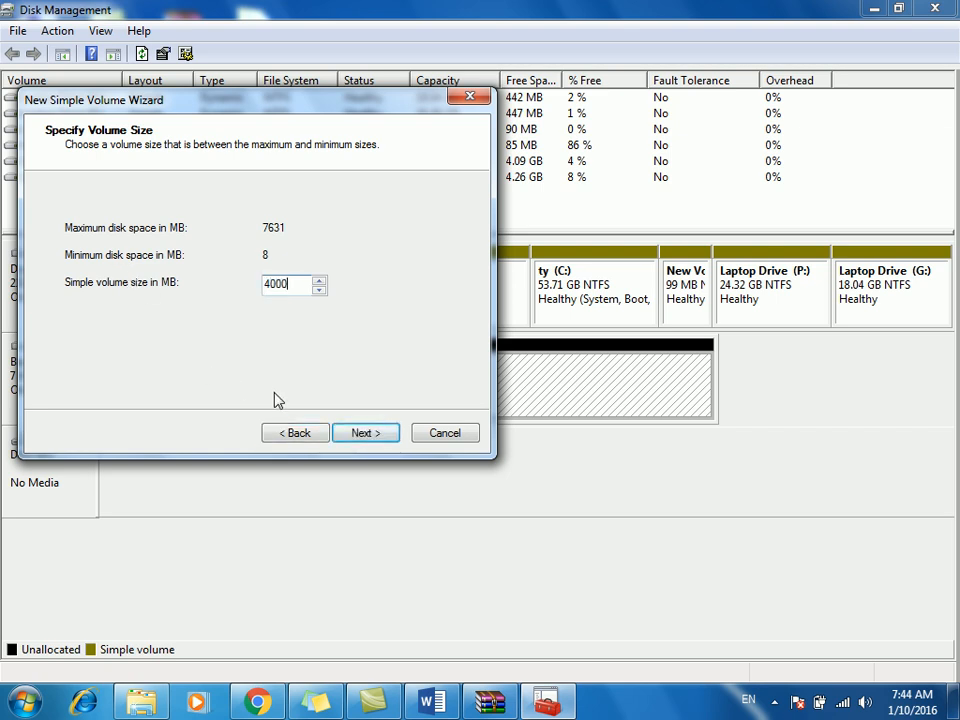
left_click(364, 433)
Keep drive letter F, choose NTFS with quick format and file and folder compression enabled, and finish creating the volume.
left_click(365, 436)
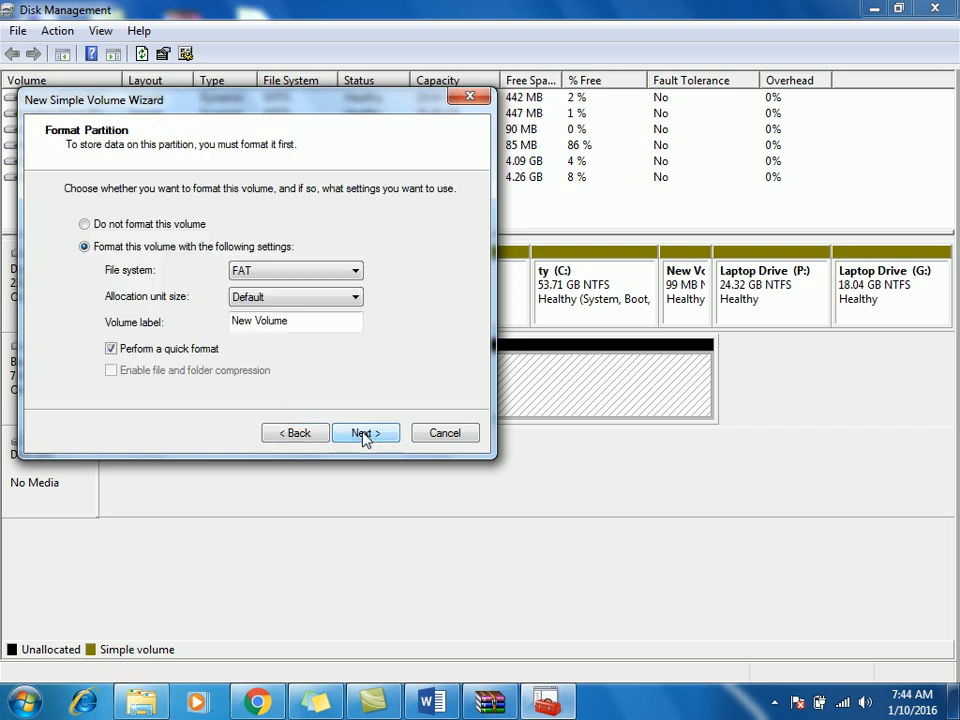
left_click(308, 434)
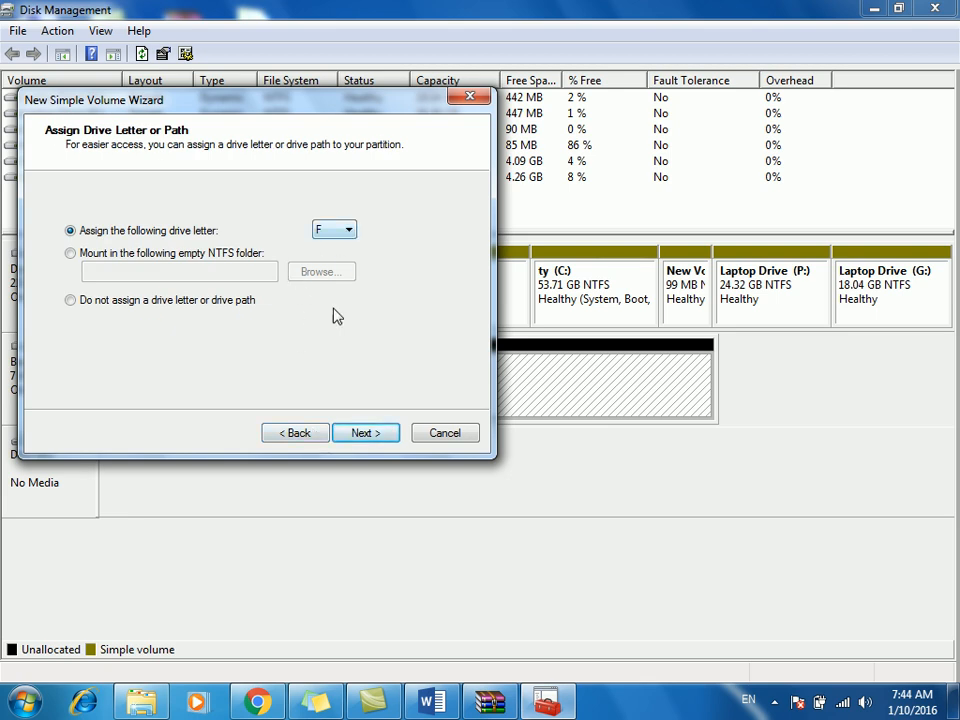
left_click(367, 436)
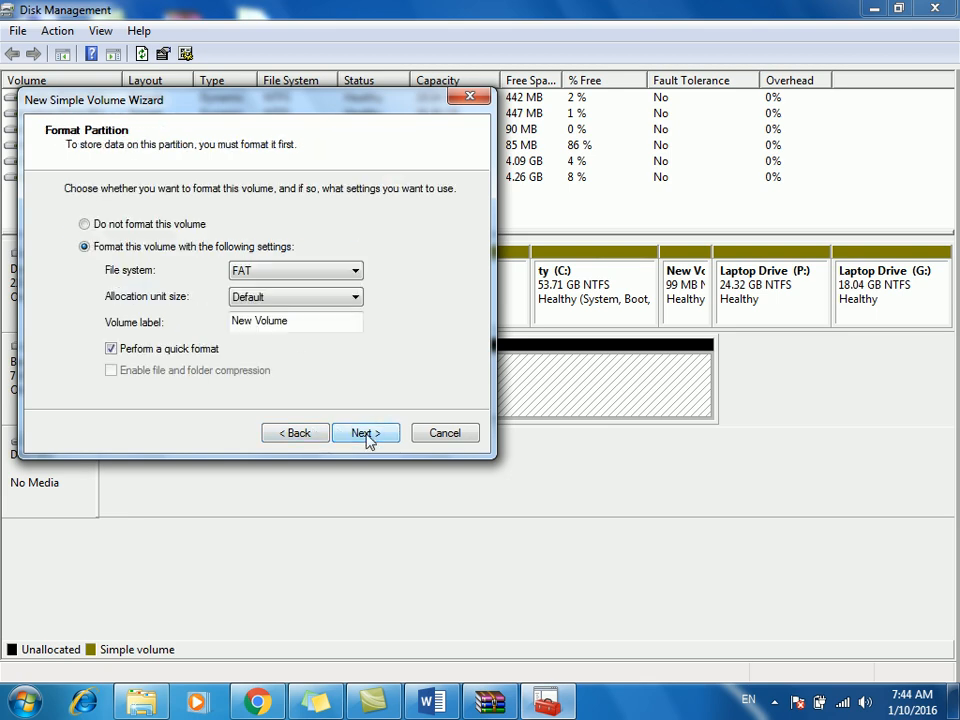
left_click(272, 274)
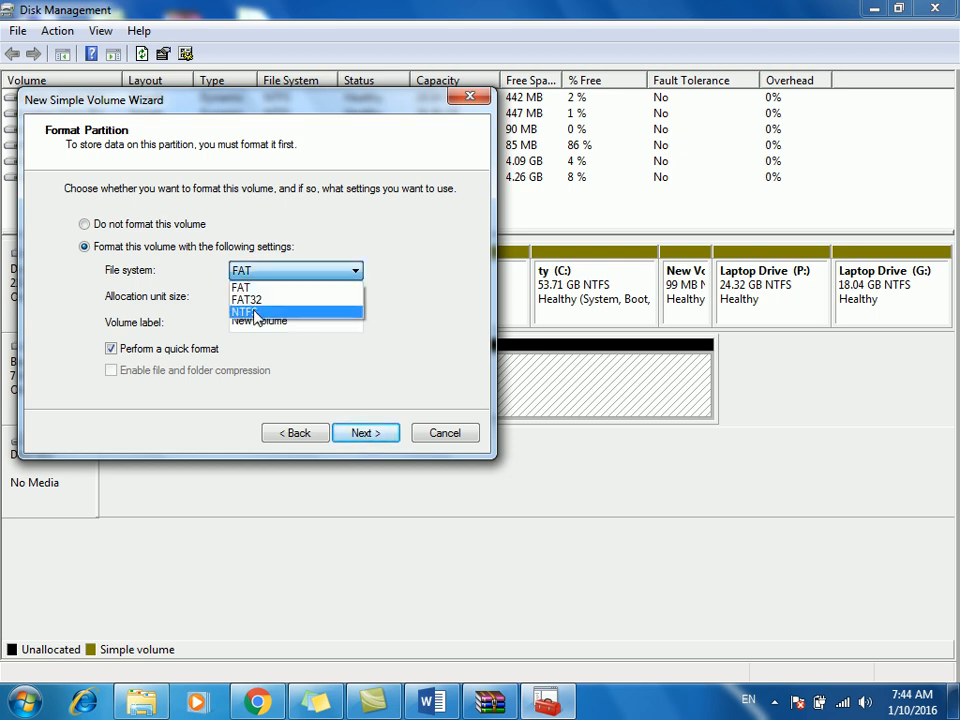
left_click(250, 311)
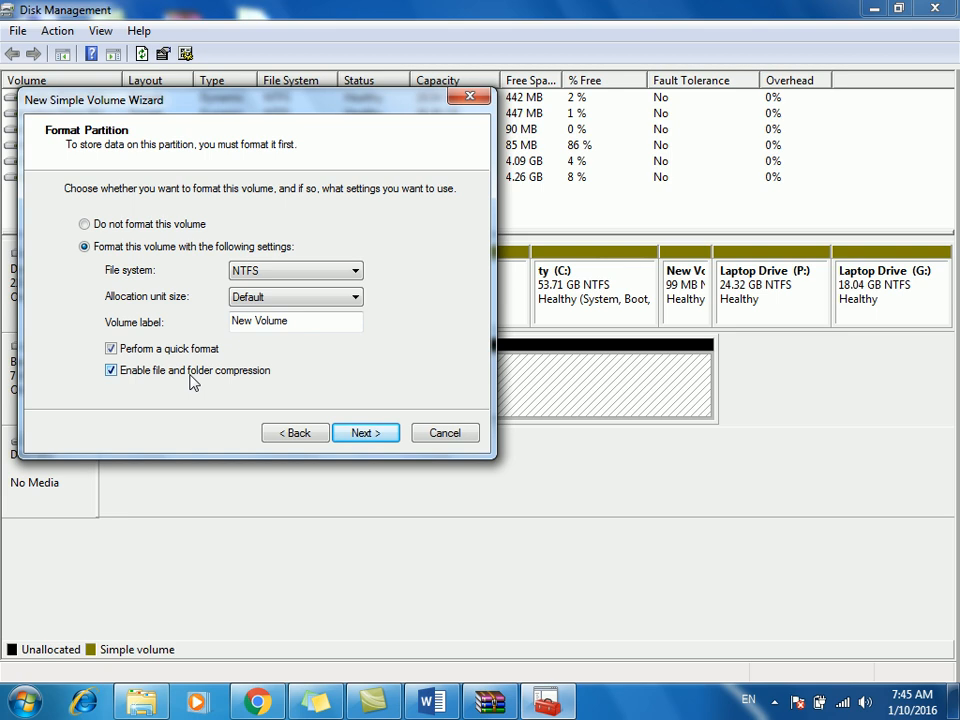
left_click(358, 435)
left_click(362, 433)
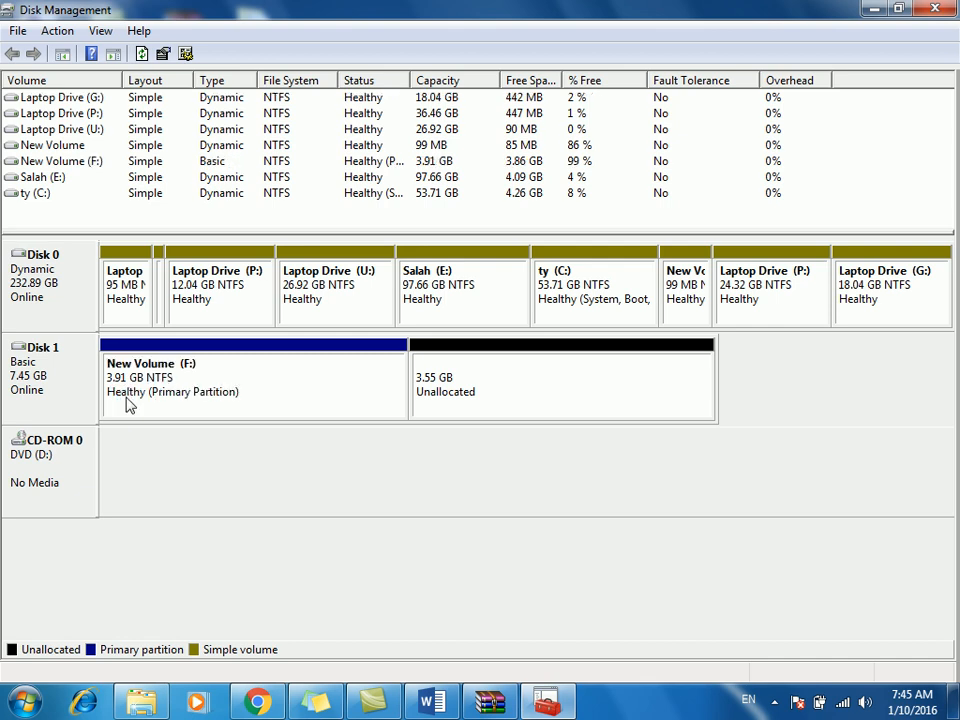
Start another simple volume in the remaining unallocated space on Disk 1, accepting the default size and drive letter.
left_click(570, 372)
right_click(570, 372)
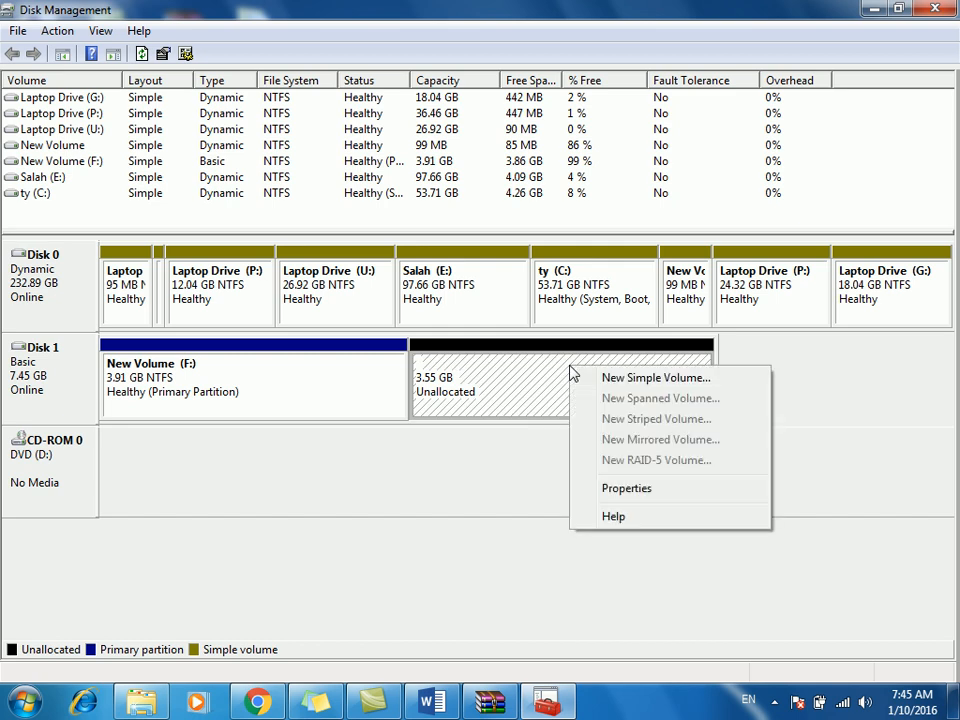
left_click(589, 379)
left_click(364, 434)
left_click(363, 433)
left_click(363, 433)
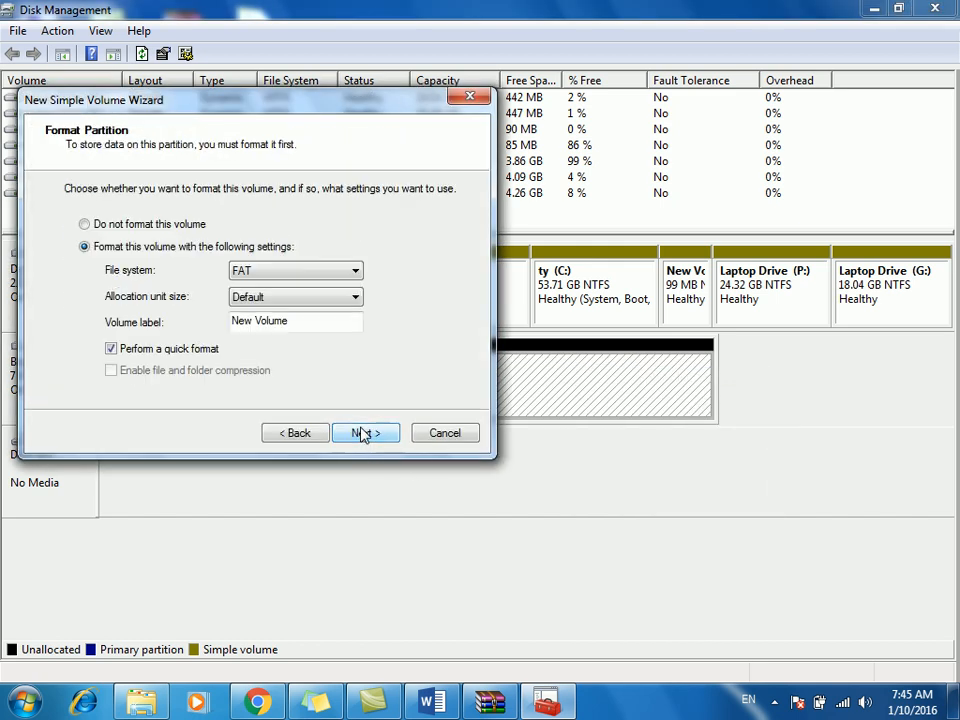
Format the second volume as NTFS with quick format, no compression and the label Afghan1, and finish creating it.
left_click(260, 272)
left_click(244, 314)
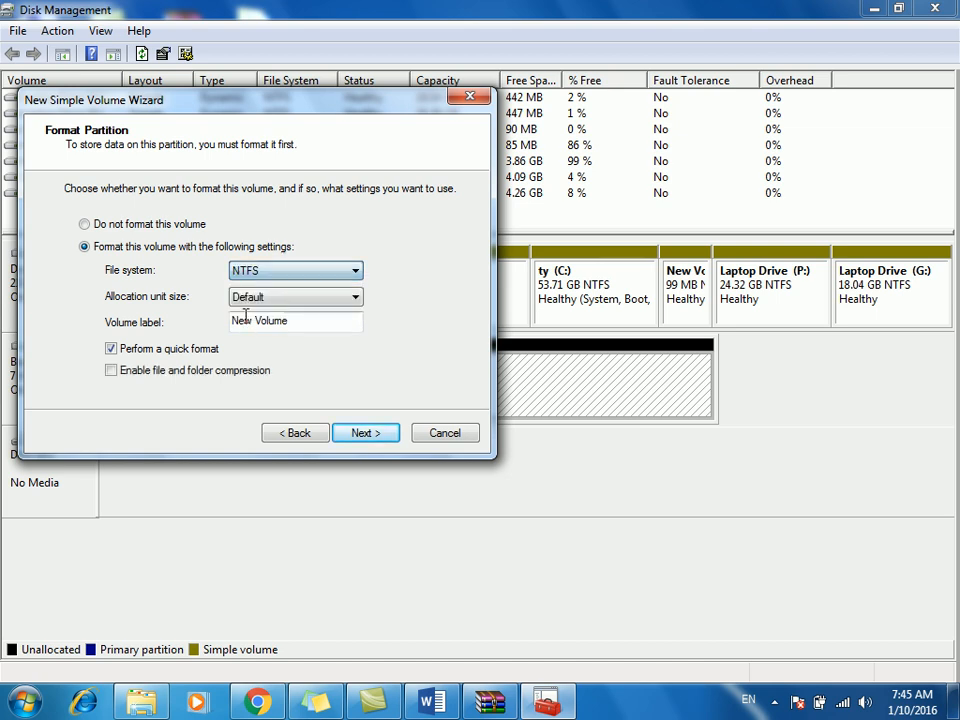
left_click(178, 381)
left_click(177, 379)
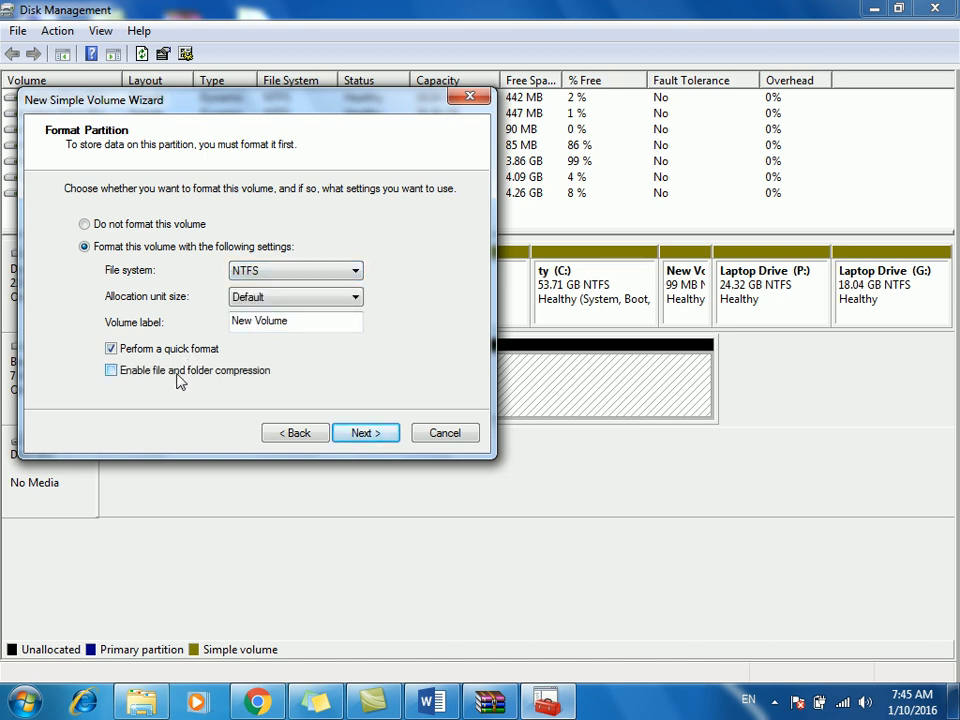
left_click_drag(311, 320, 162, 324)
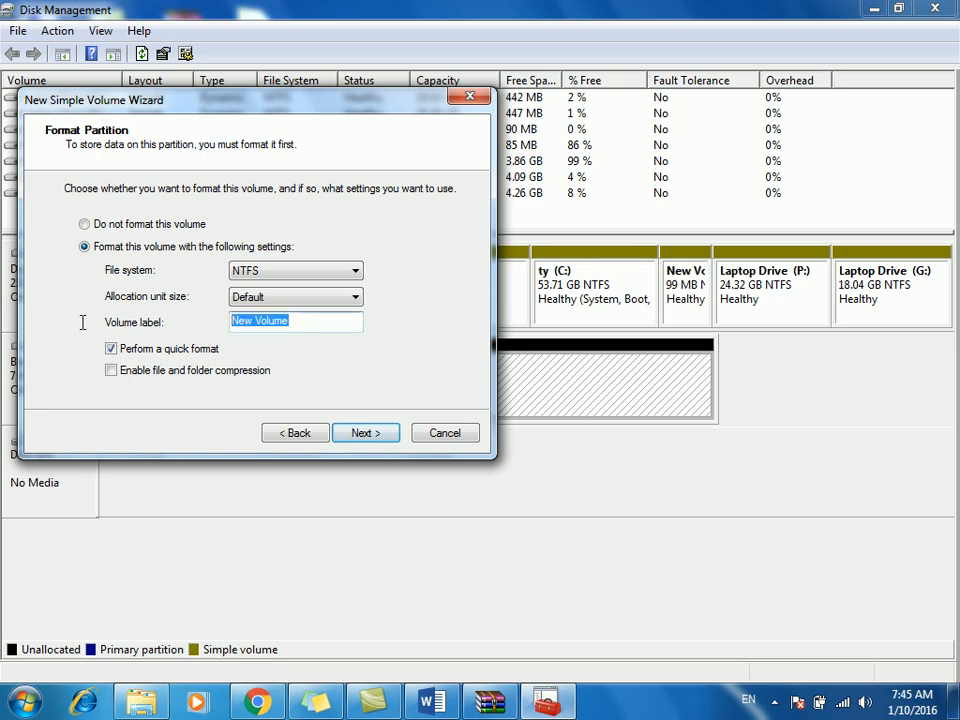
type("Afghan1")
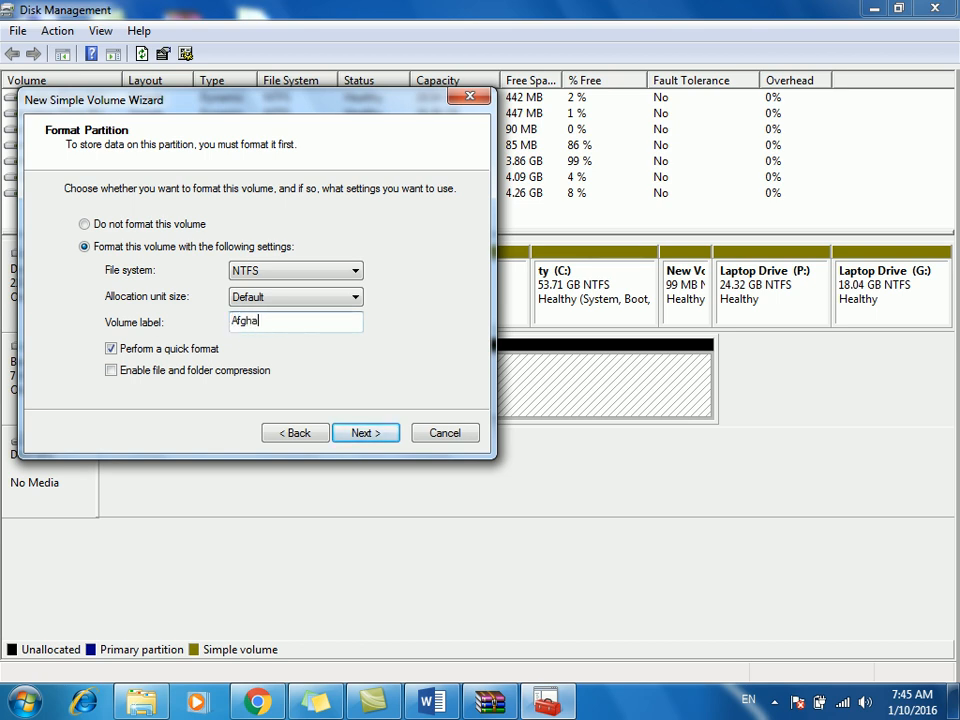
left_click(352, 437)
left_click(352, 436)
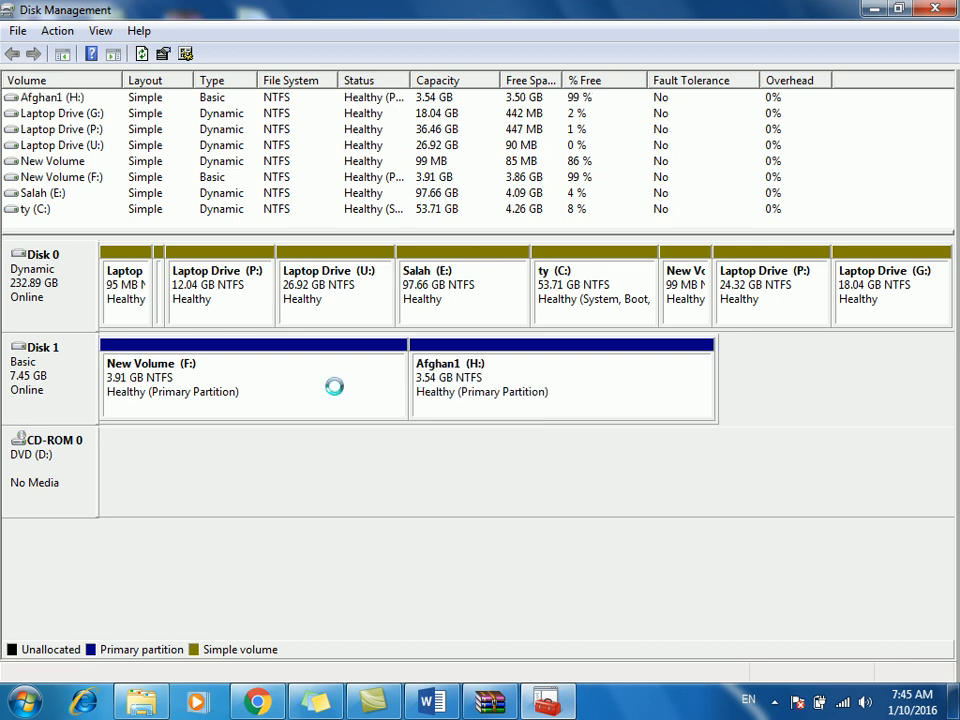
Close Disk Management and check the two new volumes in the drive list in Computer.
left_click(935, 9)
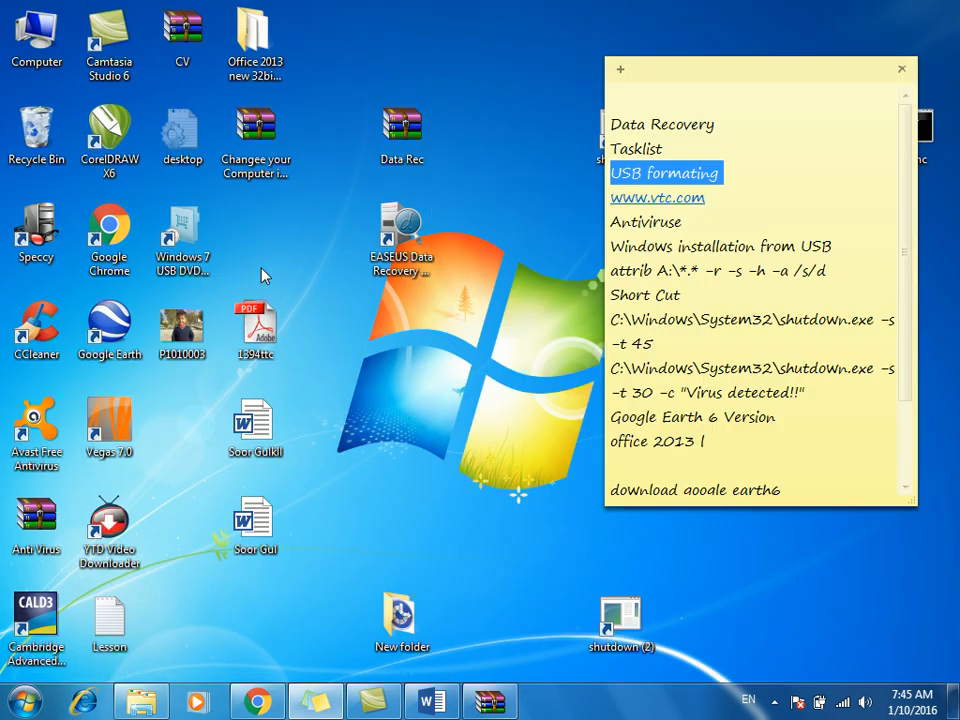
double_click(34, 42)
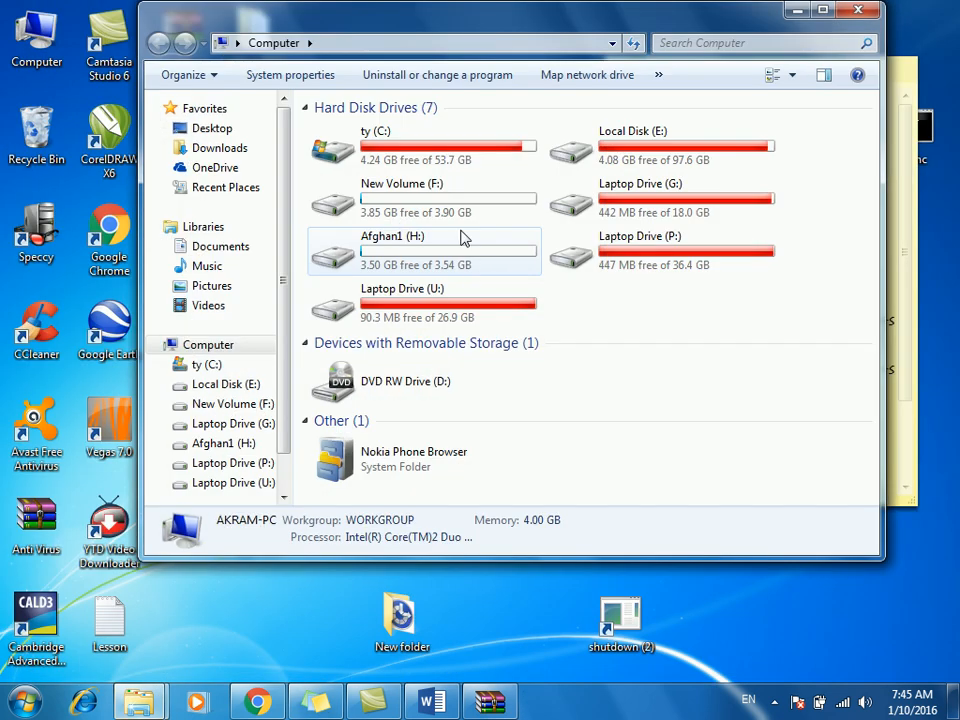
Rename the New Volume (F:) drive to Afghan2.
left_click(430, 200)
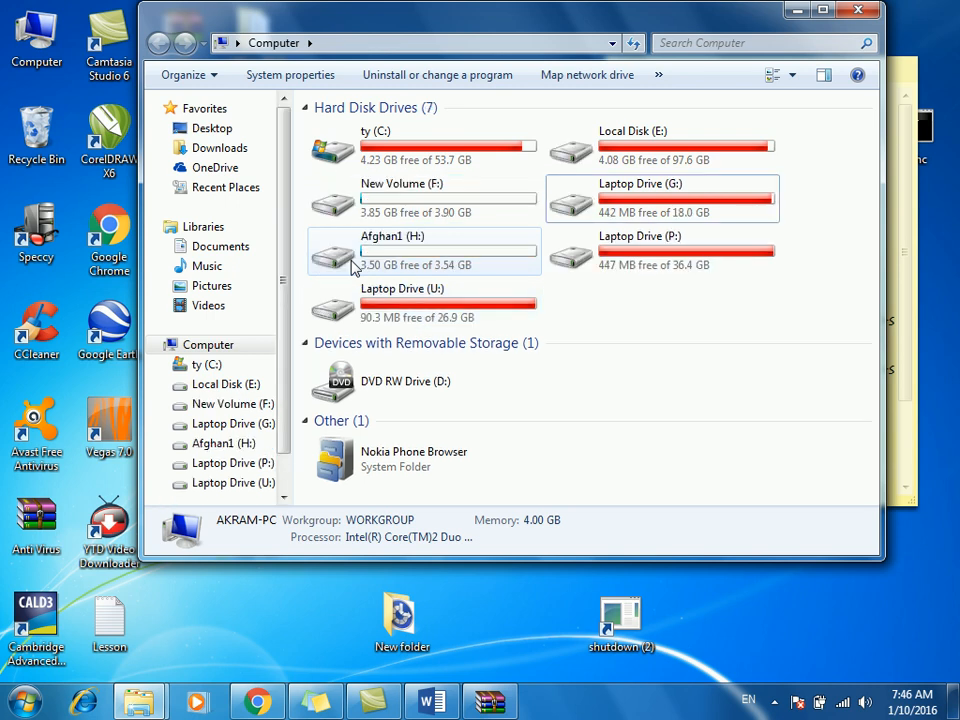
left_click(387, 216)
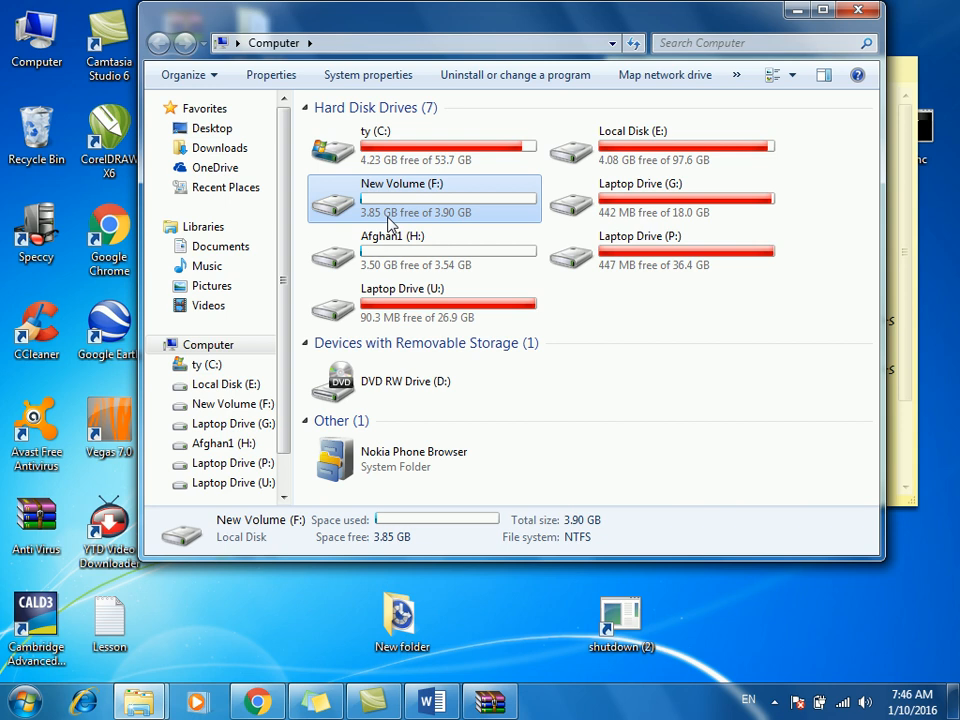
left_click(433, 190)
type("Afghans")
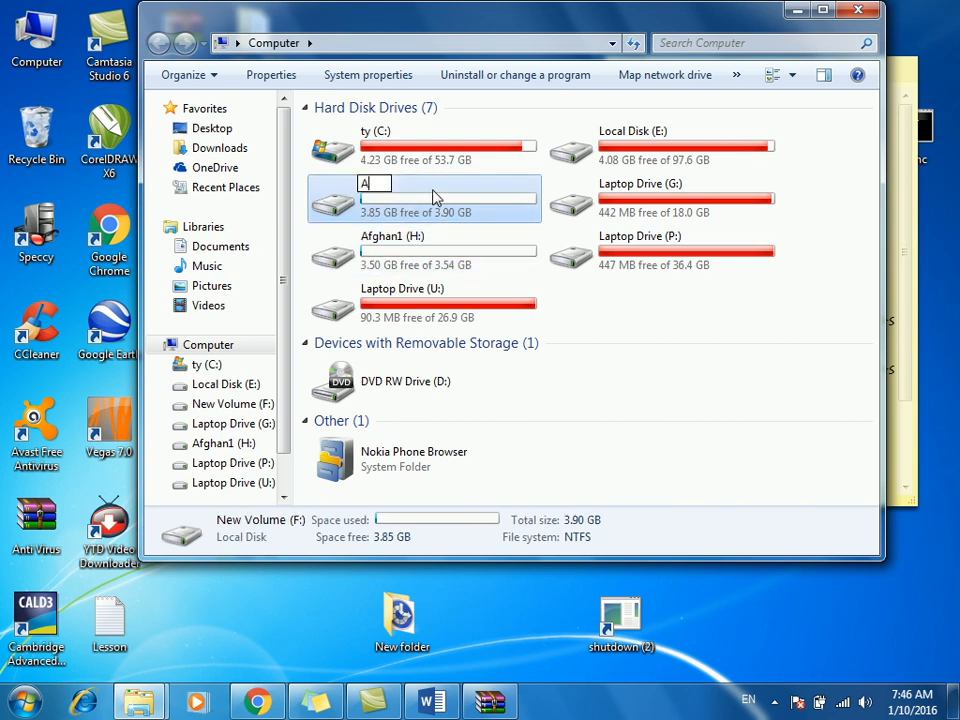
key("Return")
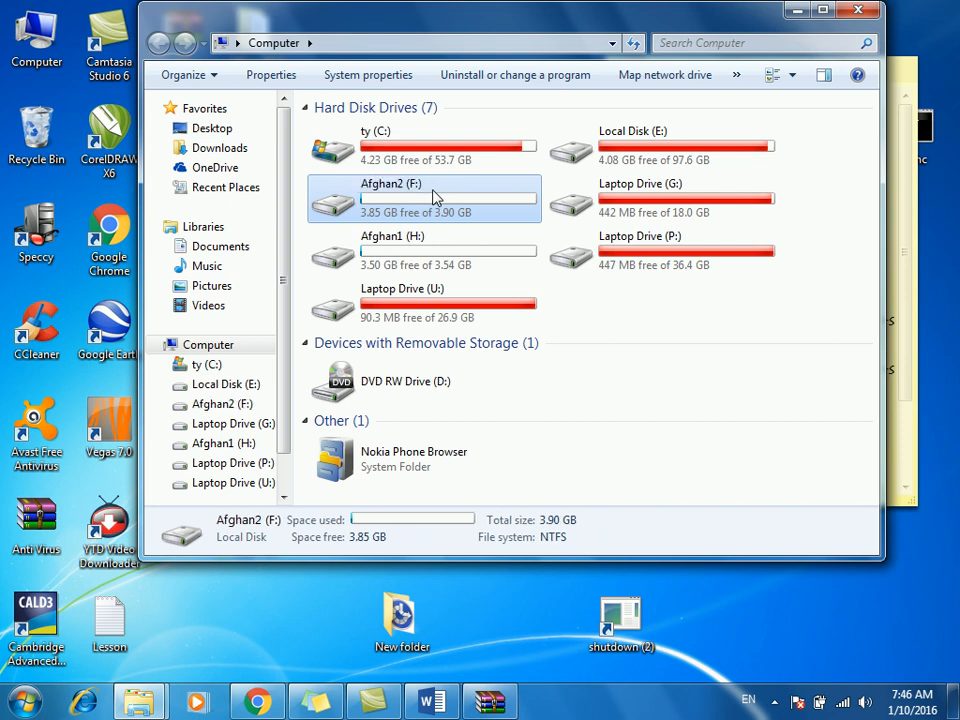
Compare the Afghan2 (F:) and Afghan1 (H:) drives and check the general properties of Afghan1 (H:).
left_click(410, 252)
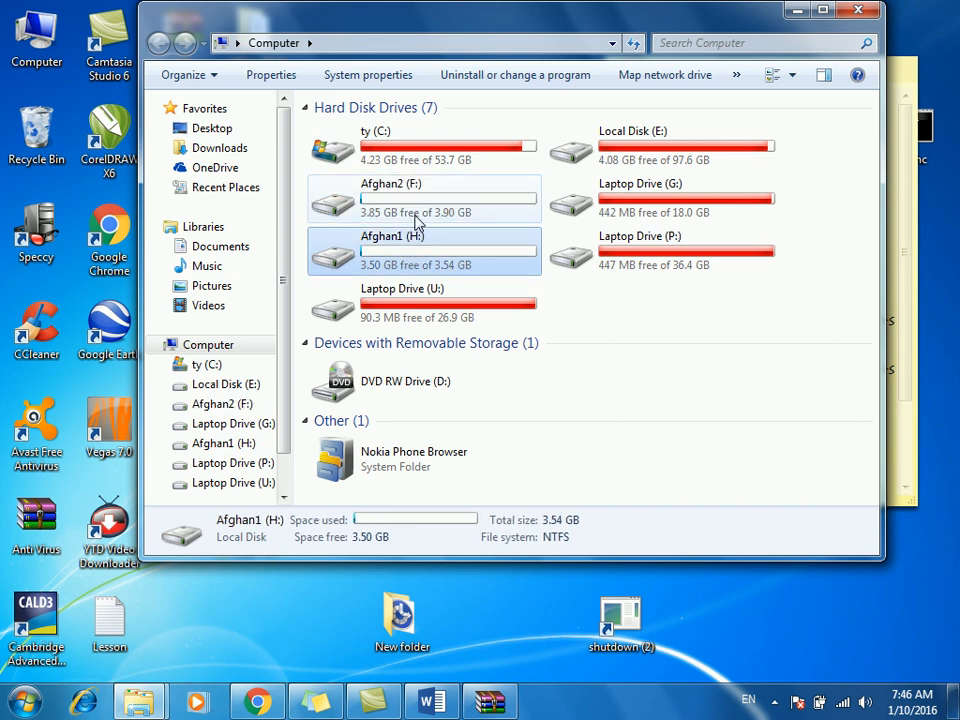
left_click(418, 220)
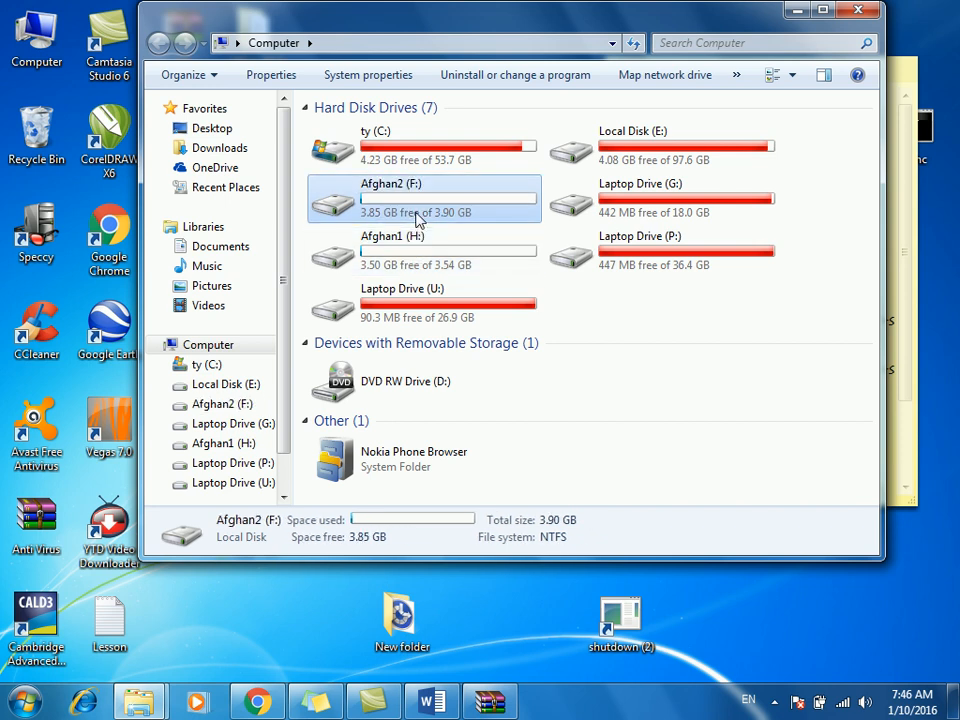
right_click(415, 193)
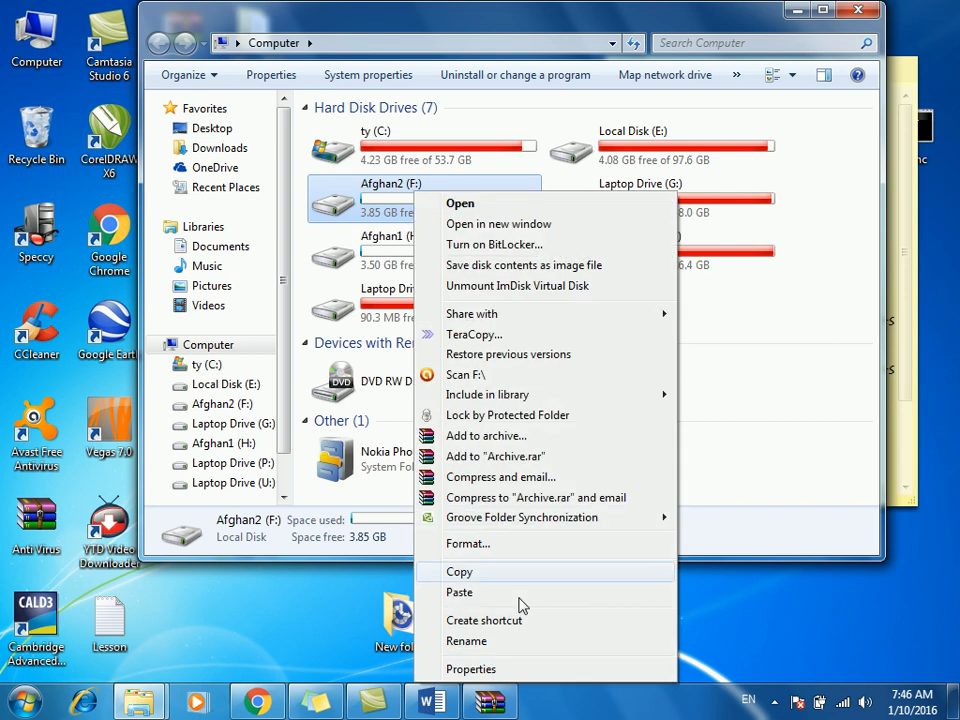
left_click(375, 212)
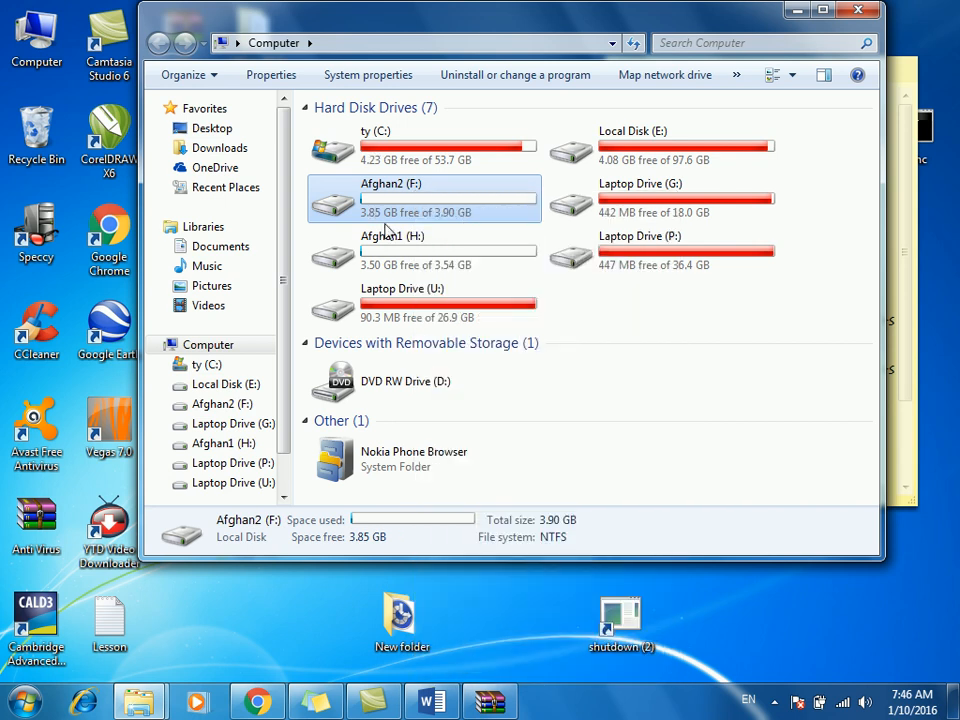
left_click(396, 253)
left_click(413, 213)
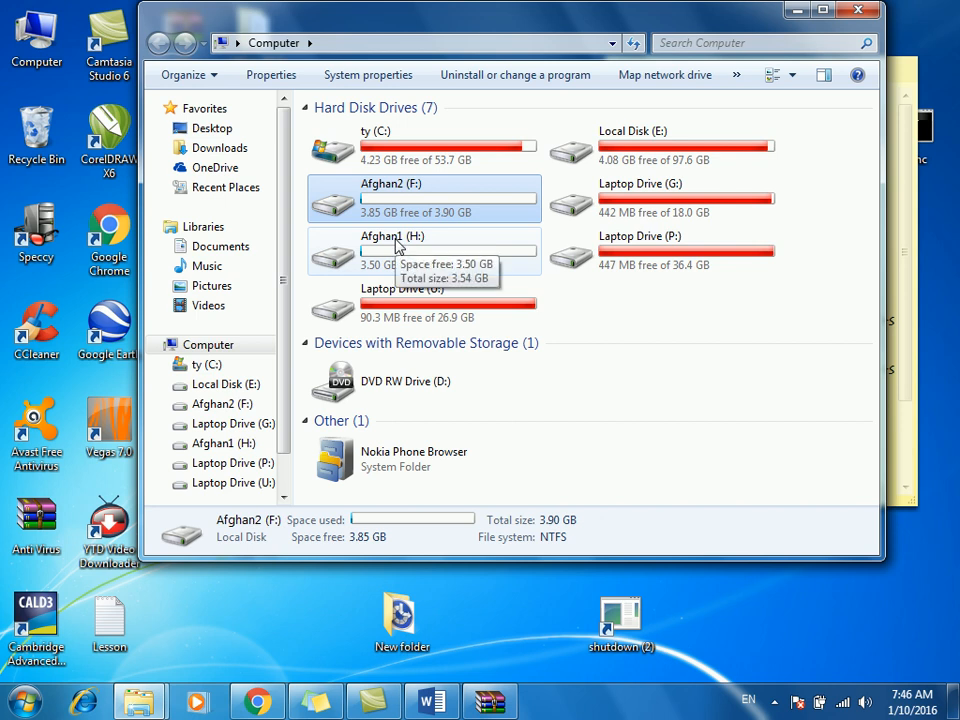
right_click(397, 246)
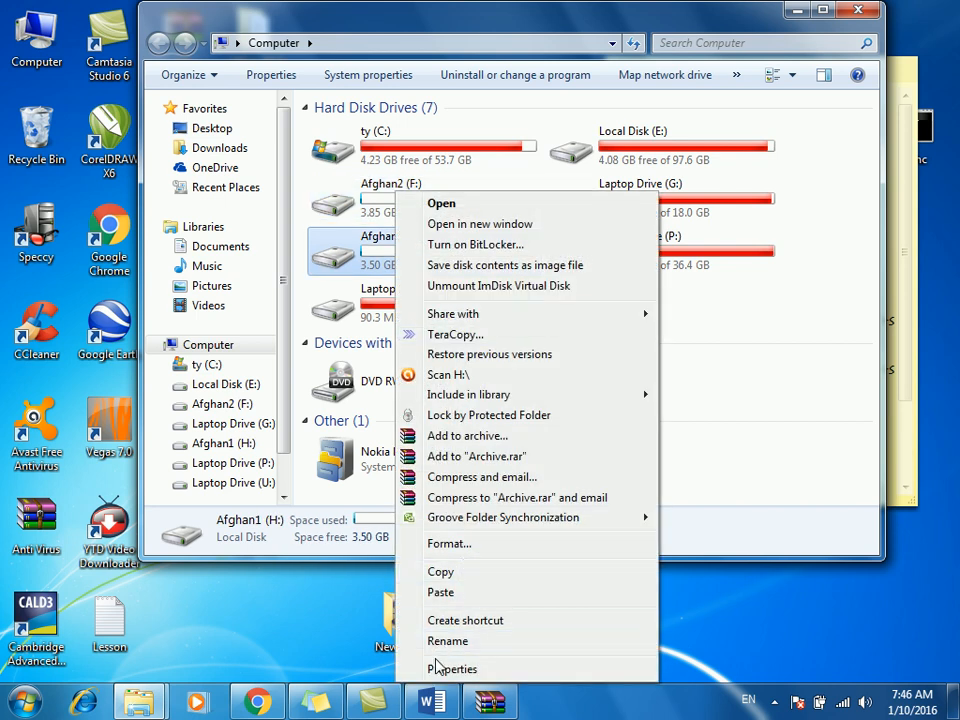
left_click(440, 669)
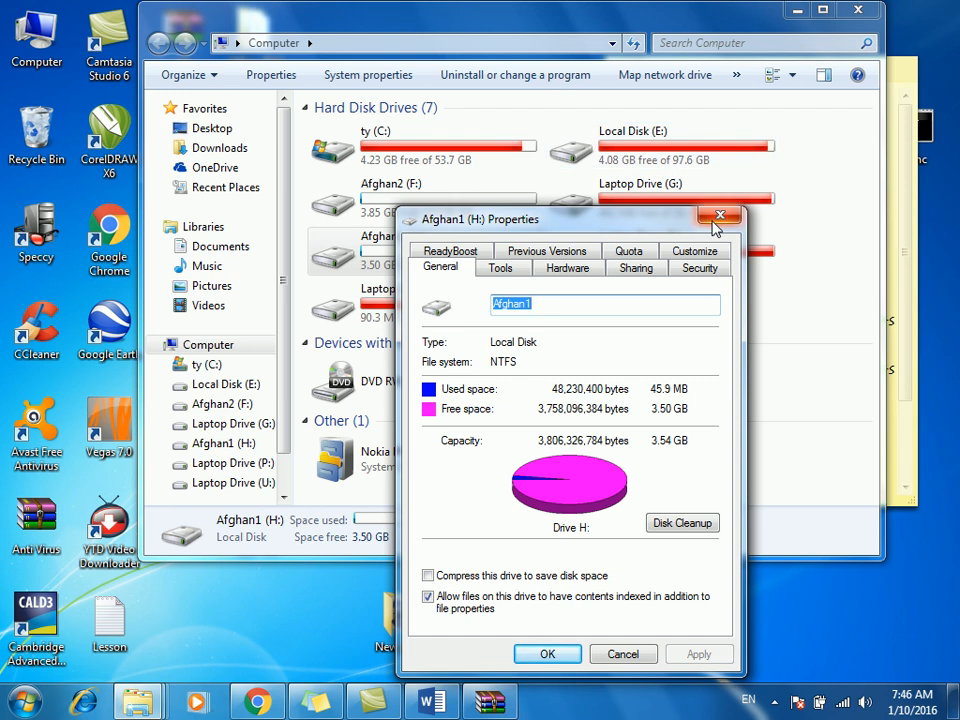
left_click(716, 220)
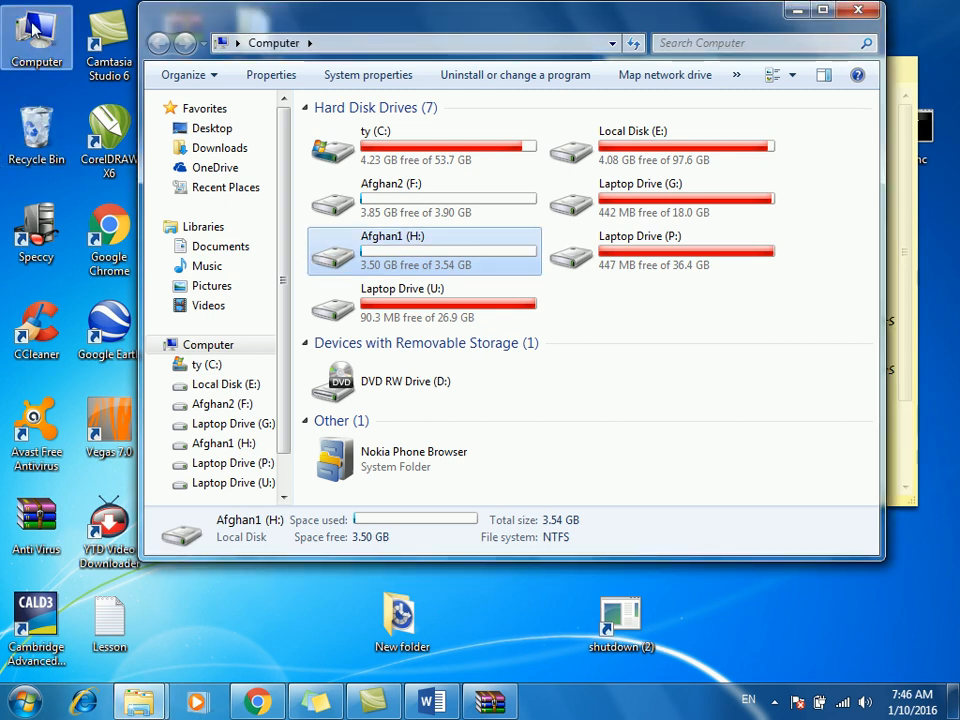
Find the Sample Pictures folder in the Pictures library and check its properties for its size.
left_click(212, 248)
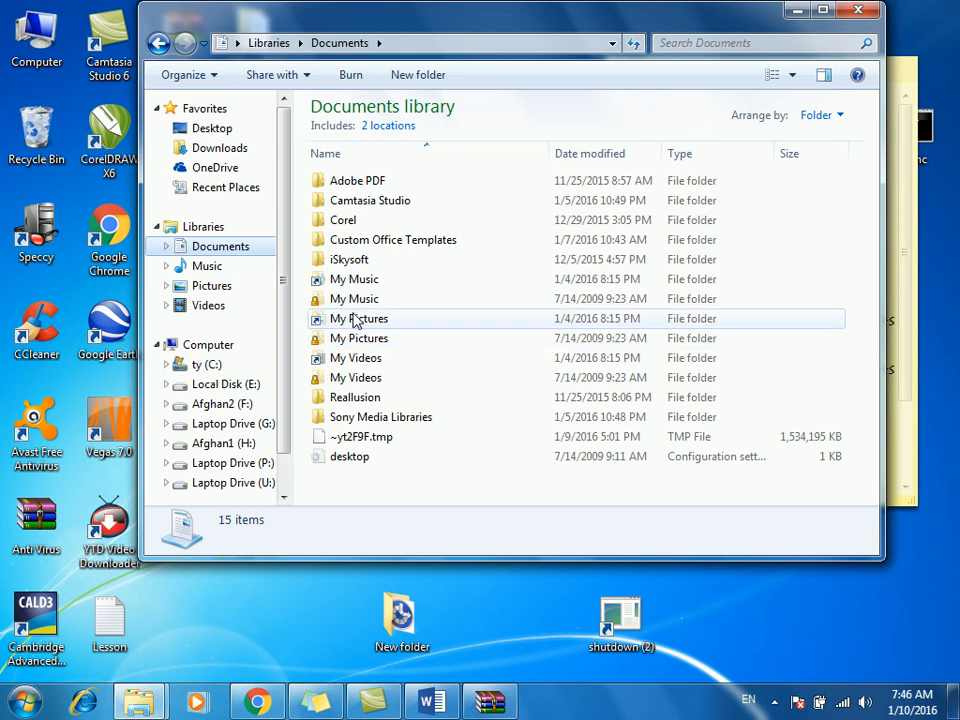
left_click(212, 284)
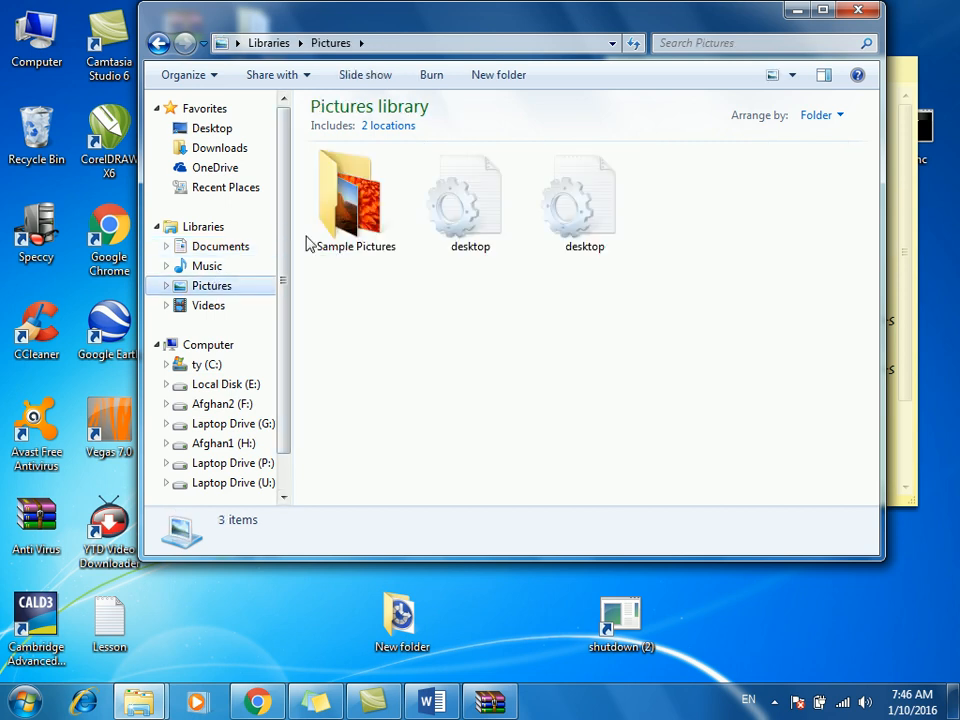
right_click(350, 225)
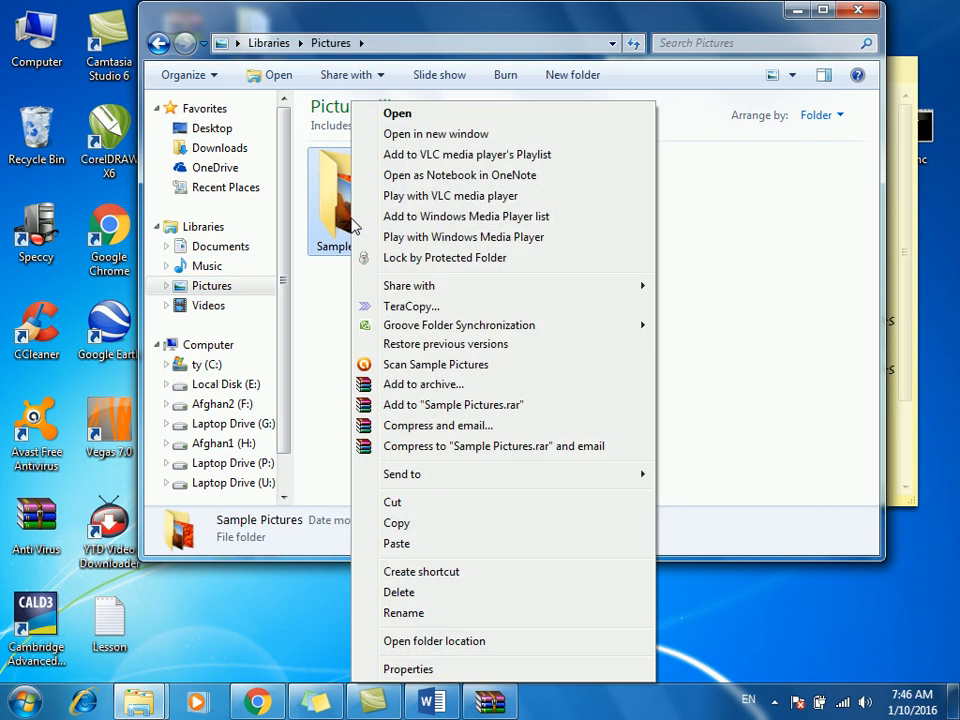
left_click(408, 669)
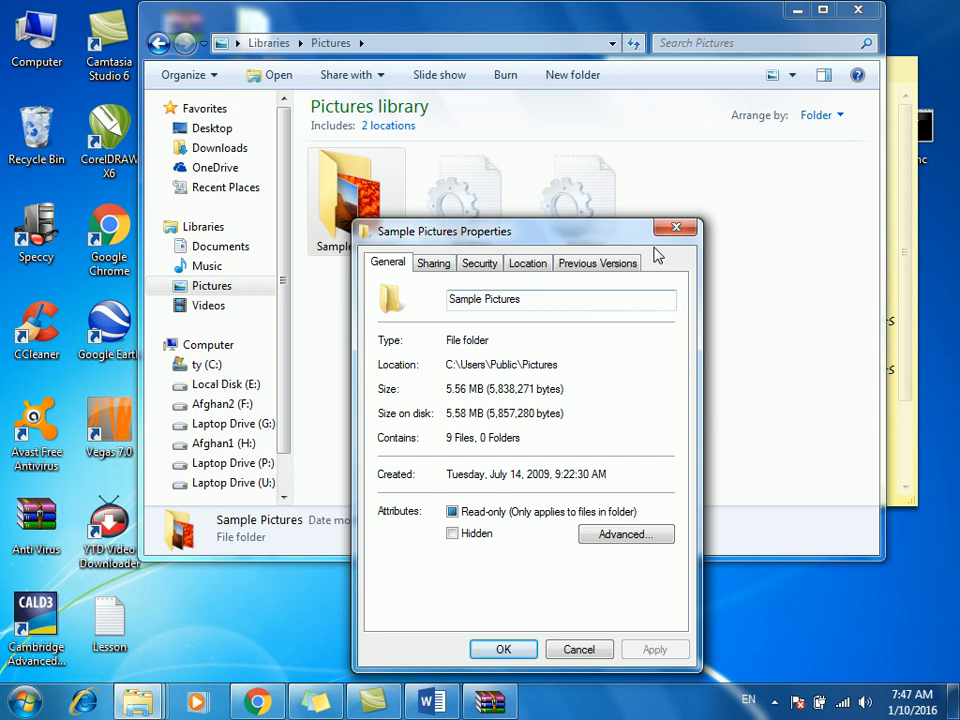
left_click(522, 165)
Copy the Sample Pictures folder, then close the Pictures library and the folder's properties.
left_click(342, 226)
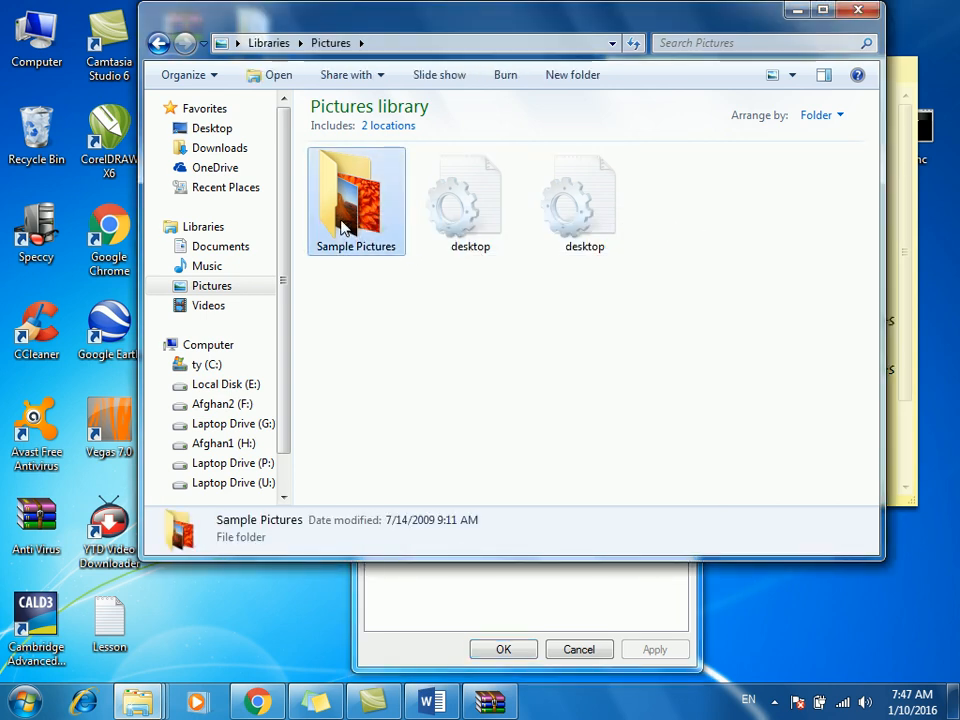
left_click(857, 10)
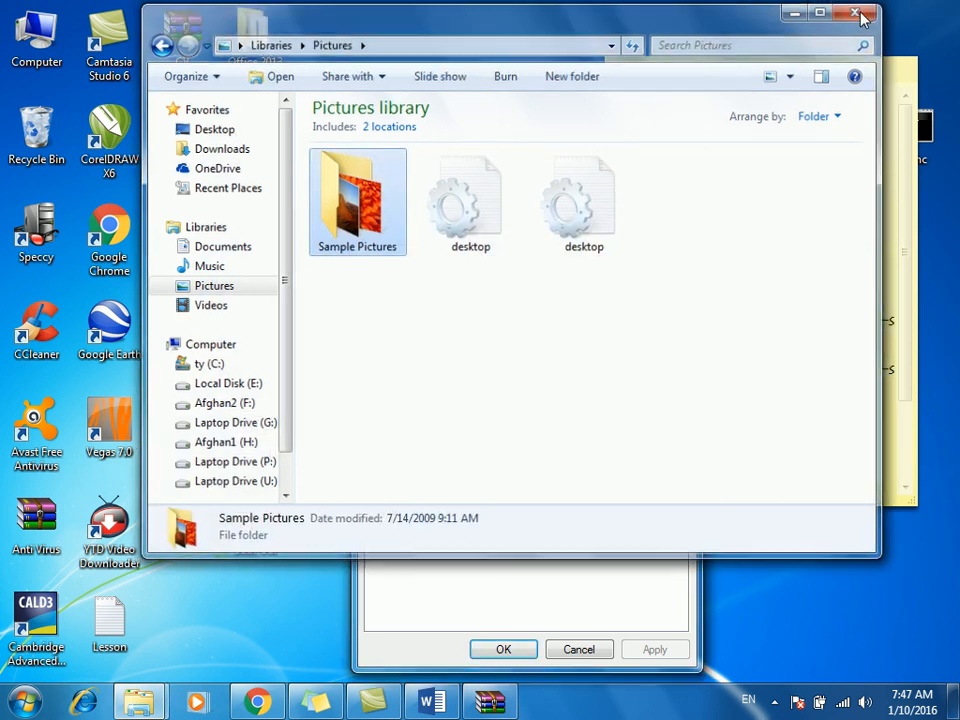
left_click(676, 232)
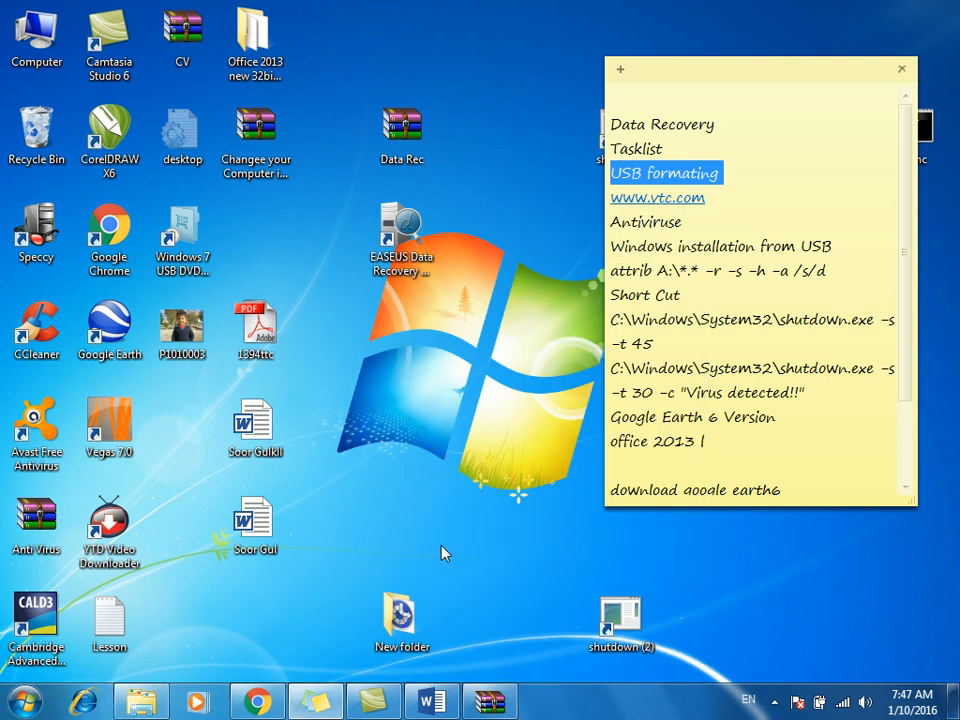
Paste the copied Sample Pictures folder into the Afghan2 (F:) drive from Computer.
double_click(17, 35)
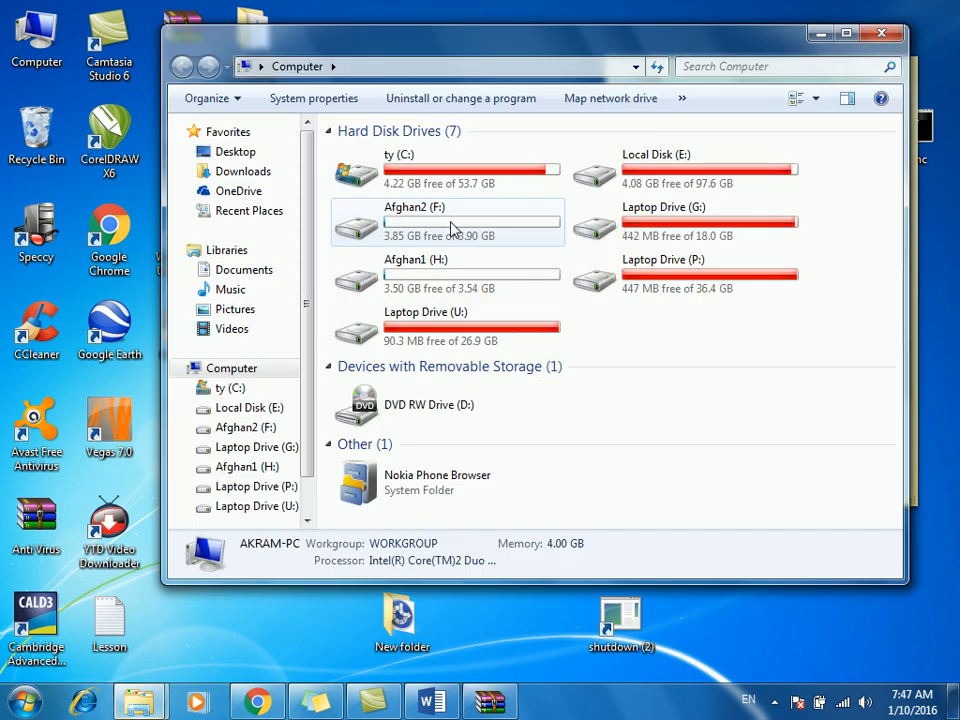
left_click(448, 205)
right_click(447, 200)
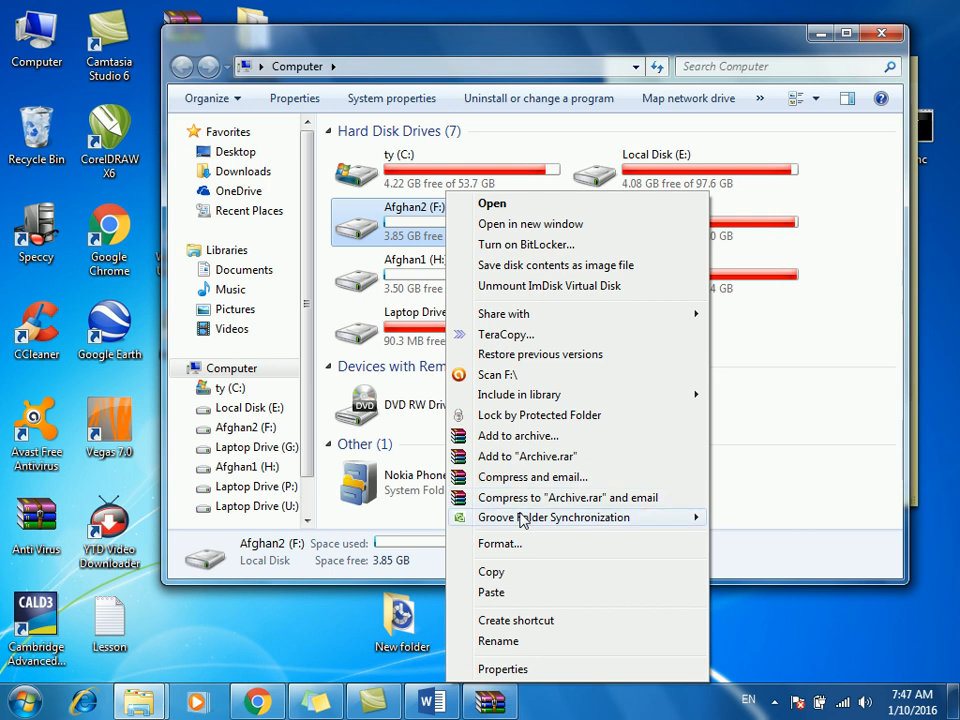
left_click(505, 592)
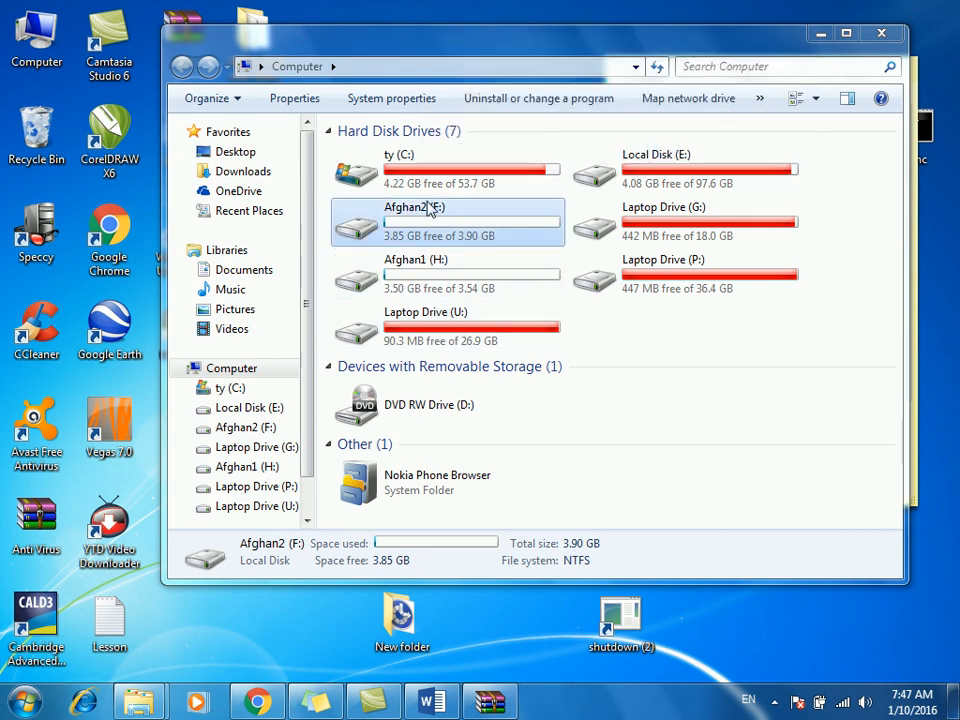
Open the Afghan2 (F:) drive and check the contents and properties of the pasted Sample Pictures folder.
left_click(187, 68)
double_click(393, 165)
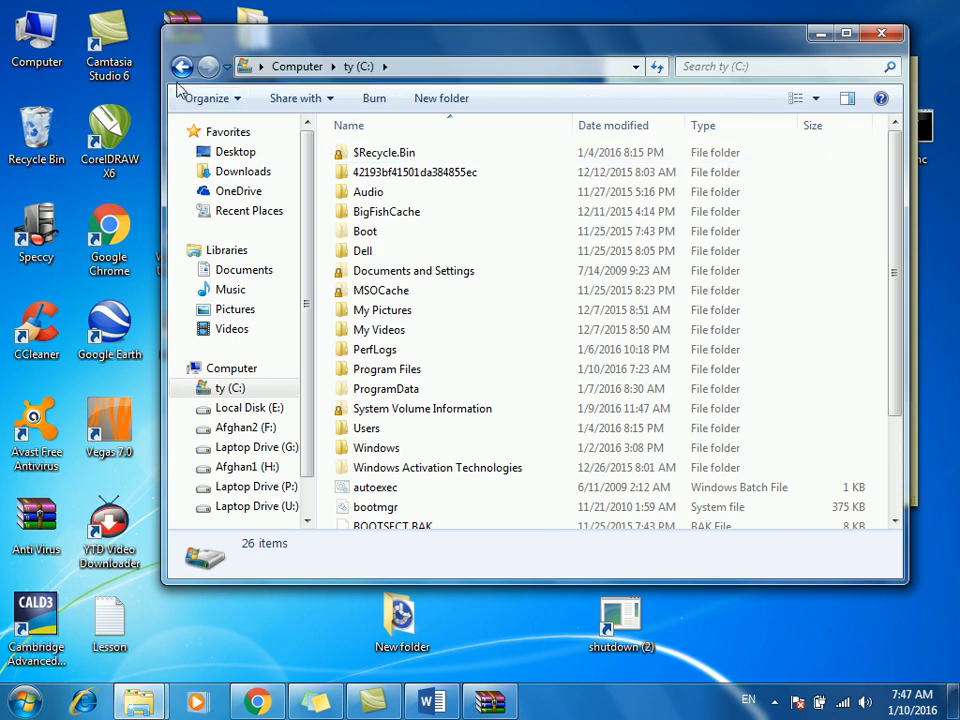
left_click(182, 67)
double_click(414, 222)
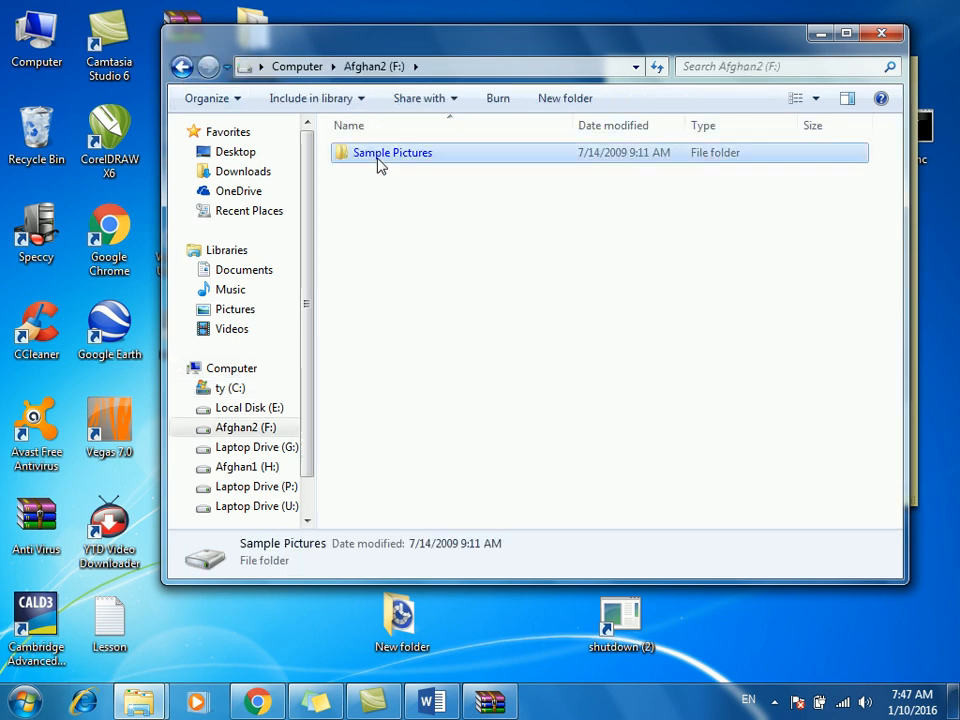
double_click(385, 155)
left_click(183, 68)
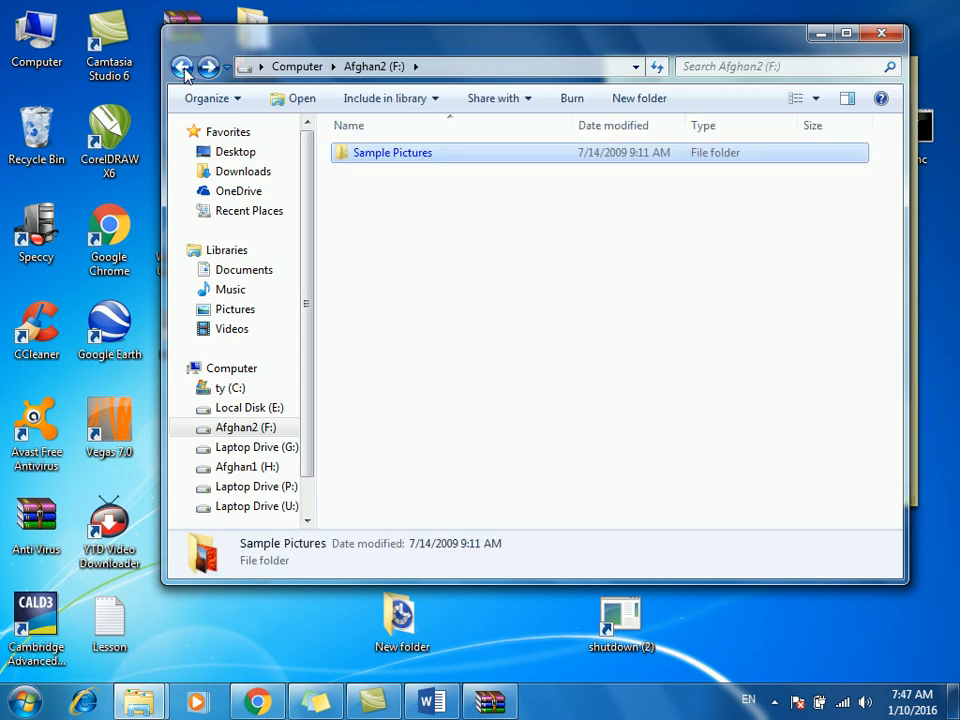
right_click(365, 160)
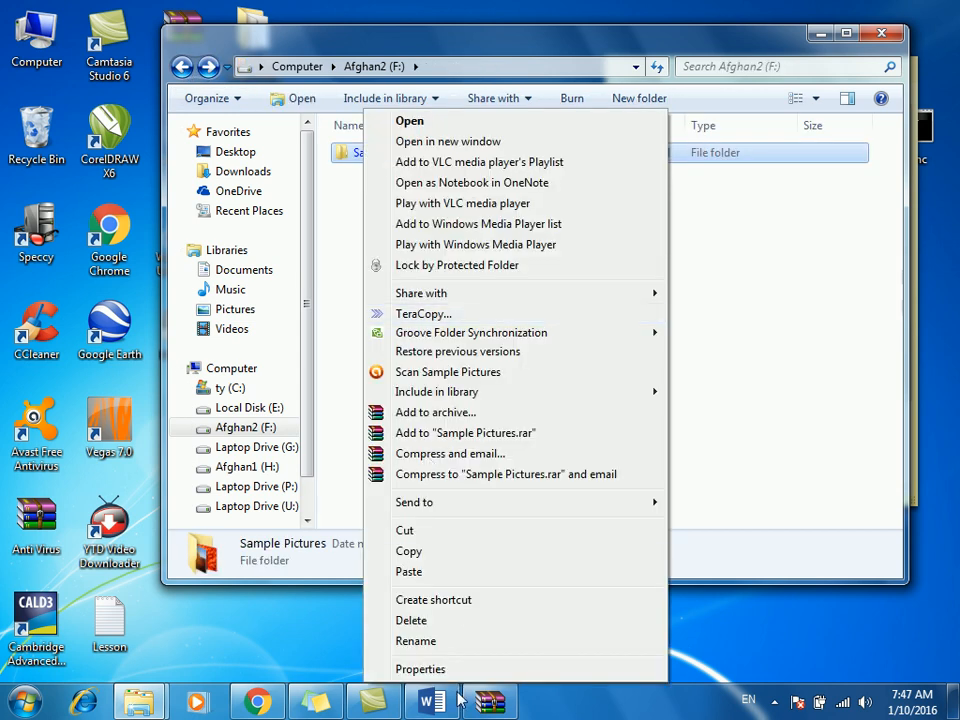
left_click(405, 666)
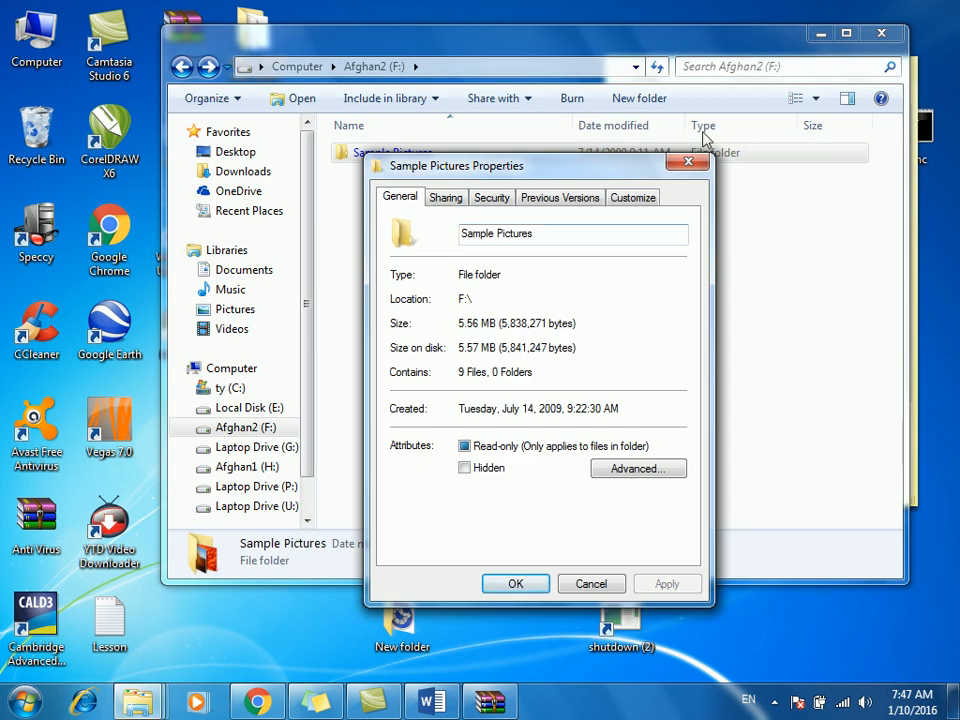
left_click(688, 161)
Paste the Sample Pictures folder into the Afghan1 (H:) drive using TeraCopy and return to the drive list.
left_click(181, 66)
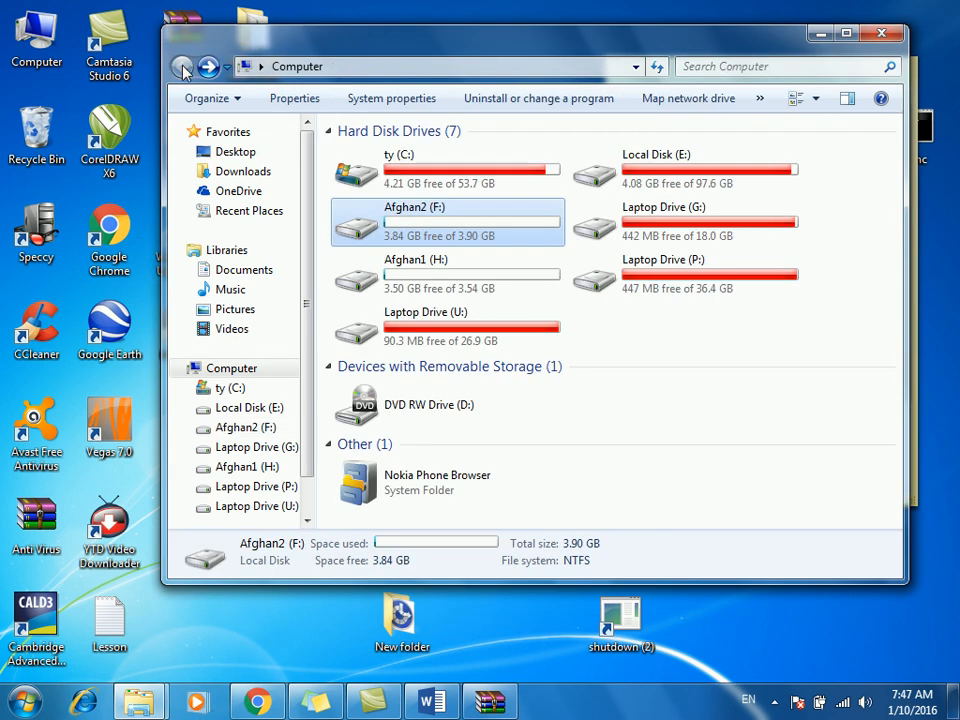
double_click(430, 278)
key("ctrl+v")
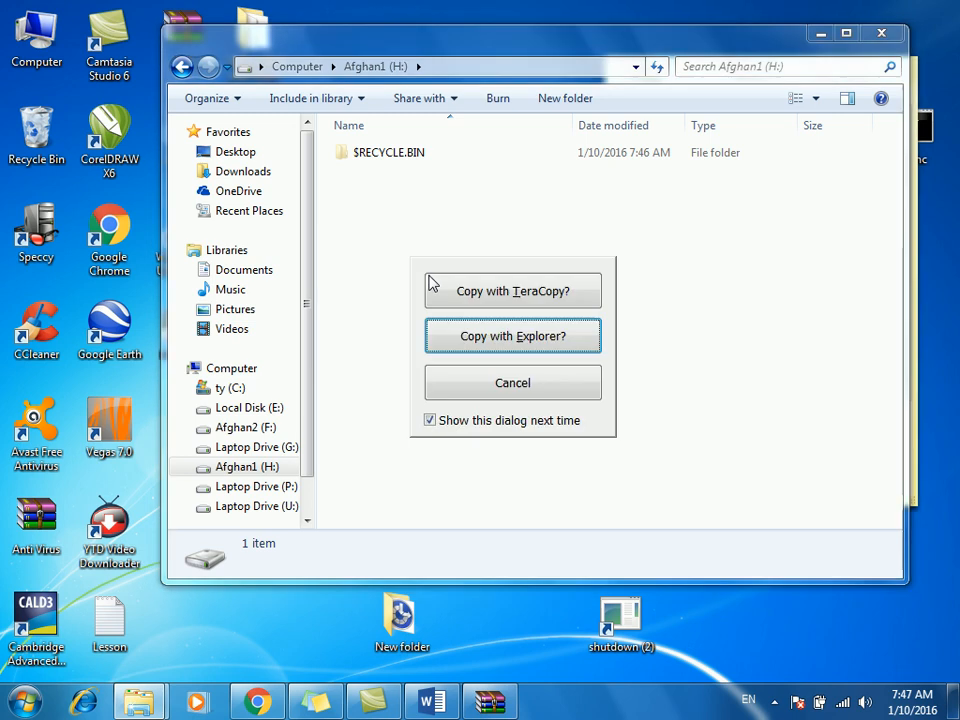
left_click(437, 290)
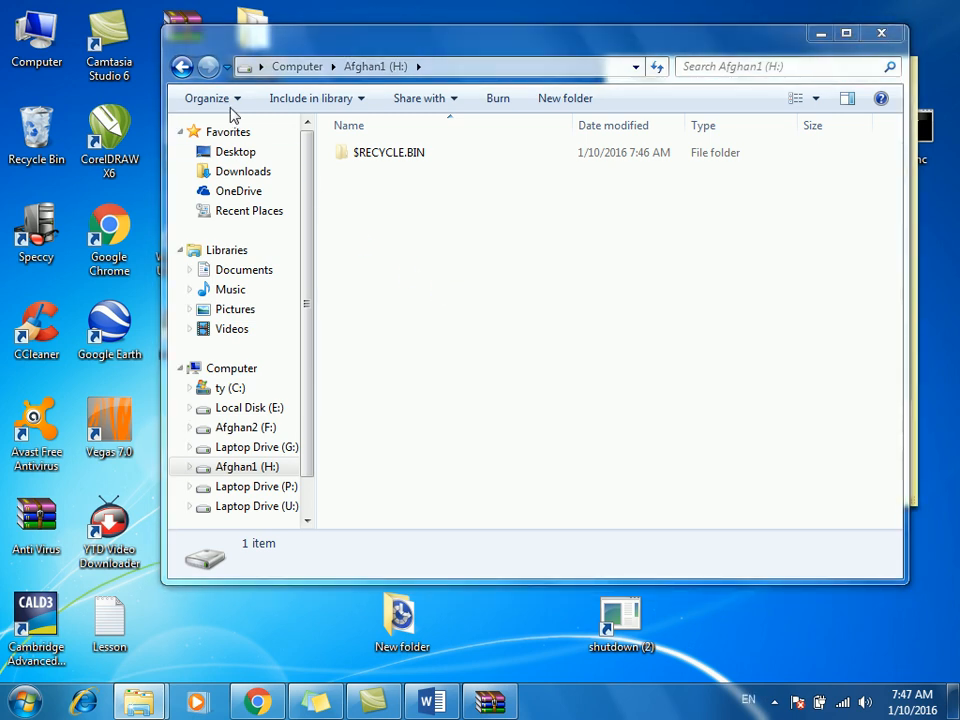
left_click(182, 68)
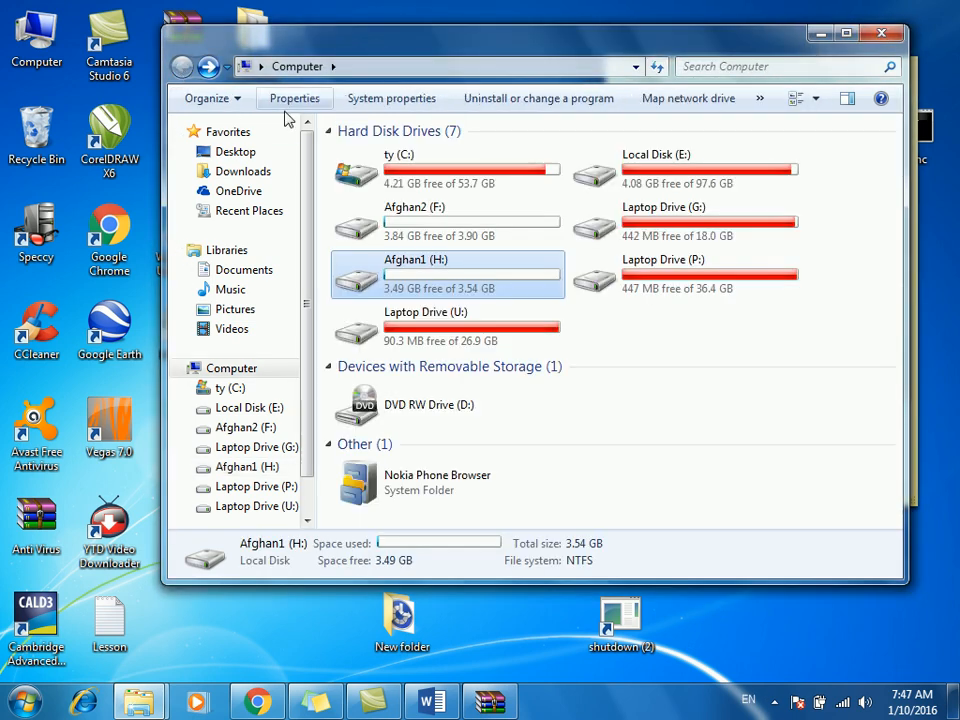
Compare the free space of the Afghan2 (F:) and Afghan1 (H:) drives in Computer.
left_click(435, 236)
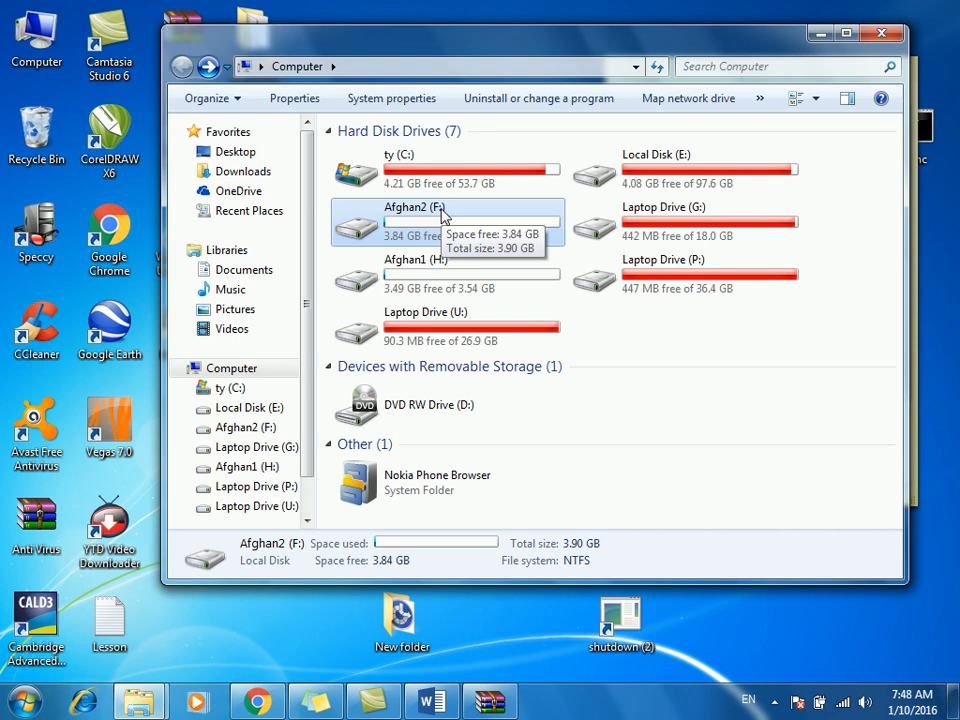
left_click(396, 268)
left_click(403, 216)
left_click(412, 273)
left_click(420, 234)
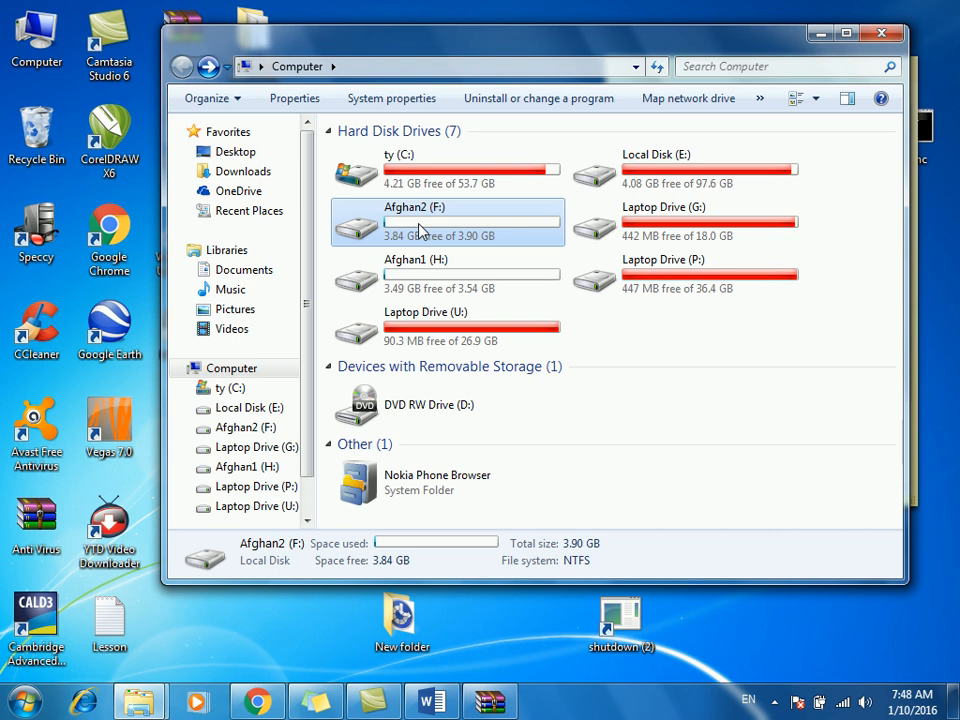
left_click(476, 270)
Turn on BitLocker for the Afghan2 (F:) drive with password unlocking, and enter and retype the unlock password.
left_click(417, 222)
right_click(413, 218)
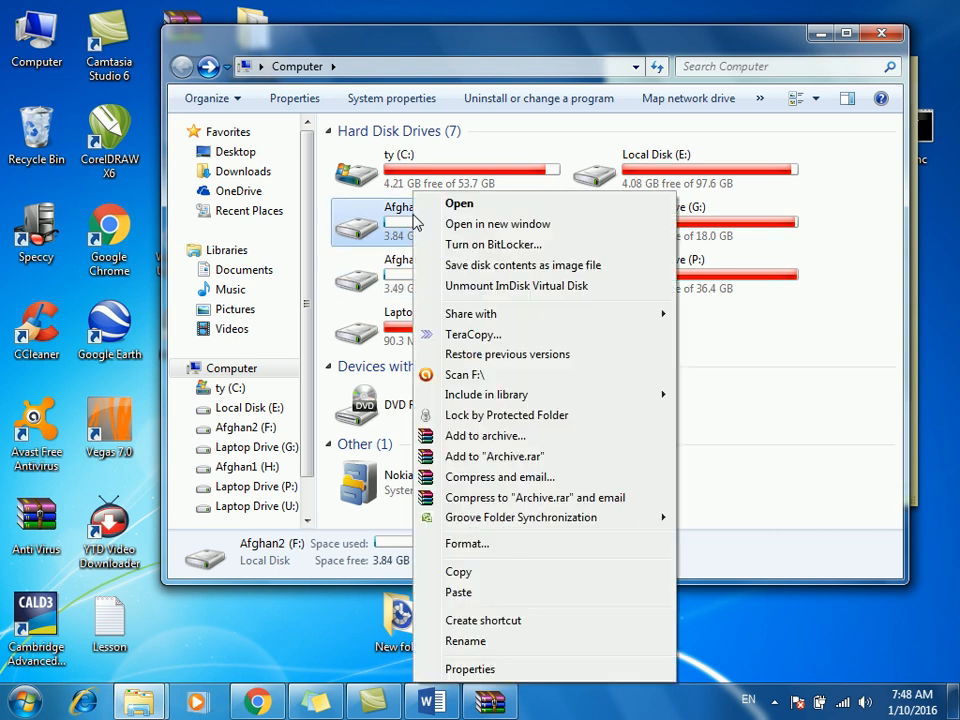
left_click(459, 246)
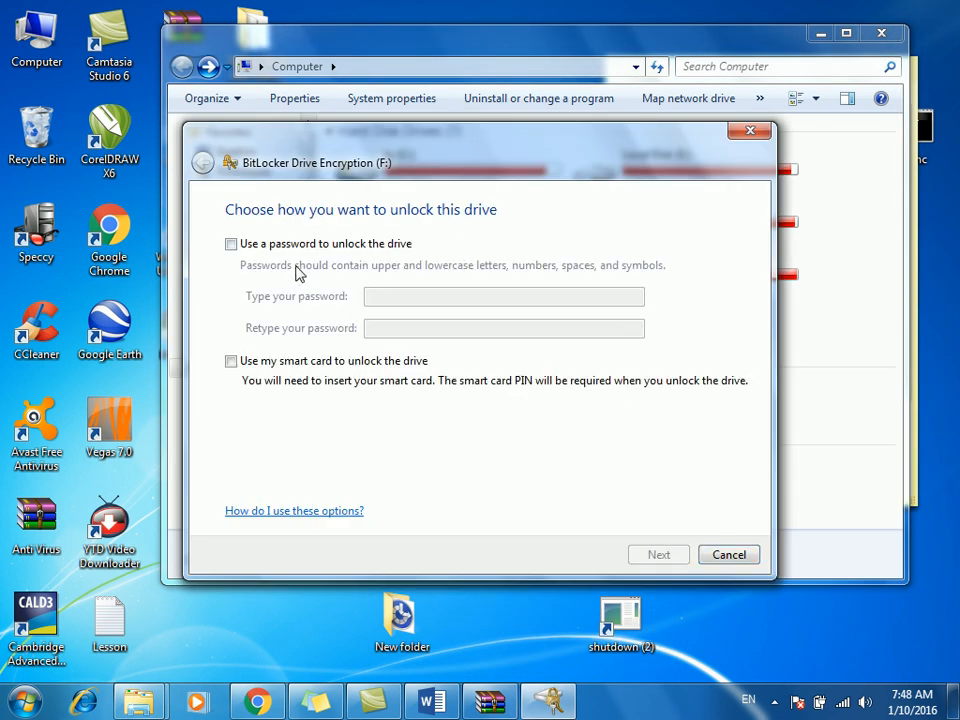
left_click(292, 248)
left_click(401, 294)
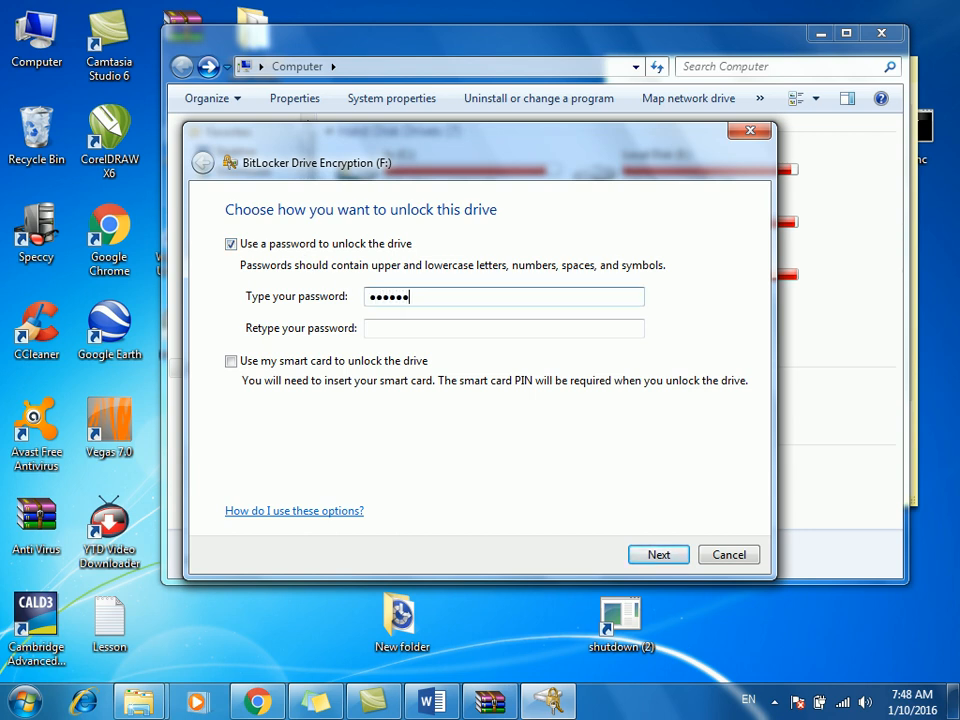
key("Tab")
type("●●●")
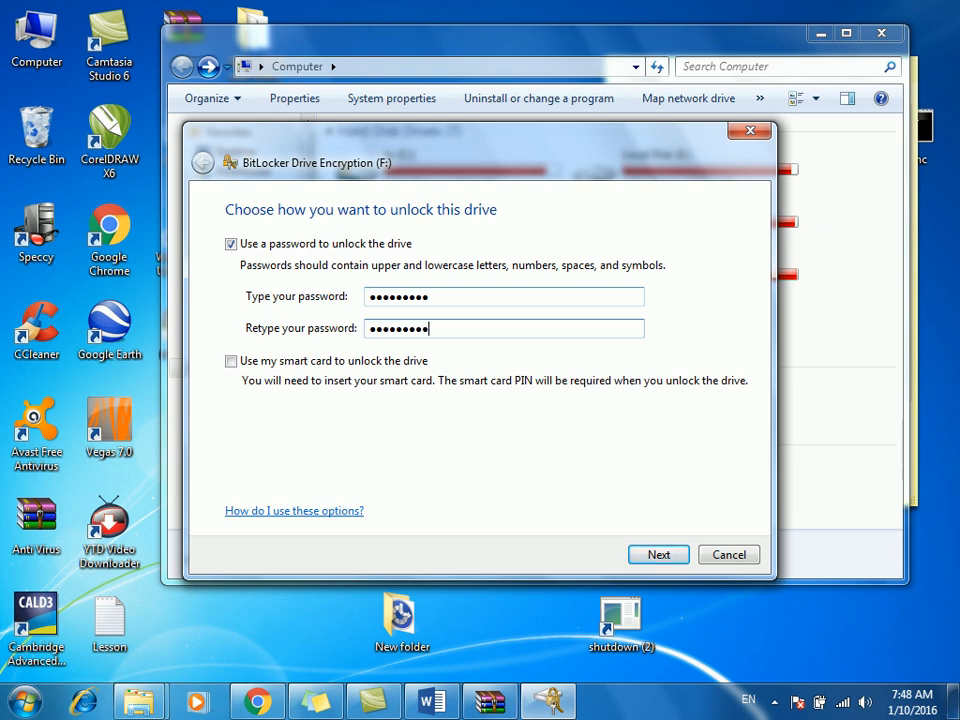
left_click(660, 556)
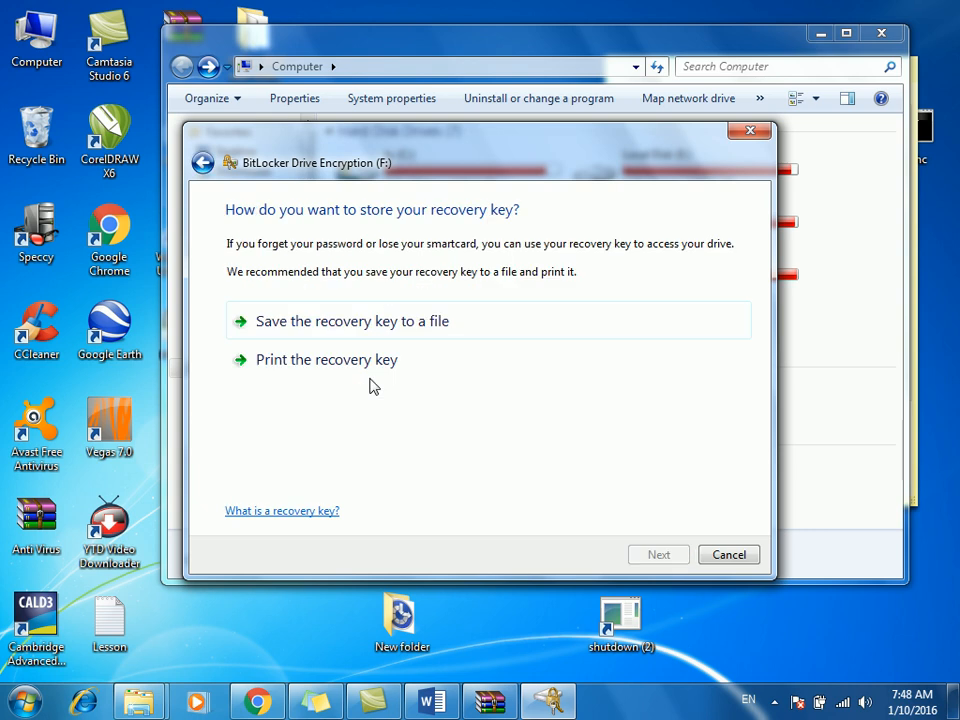
Save the BitLocker recovery key as a text file in Downloads and start encrypting drive F:, moving the progress dialog off the drive list.
left_click(326, 345)
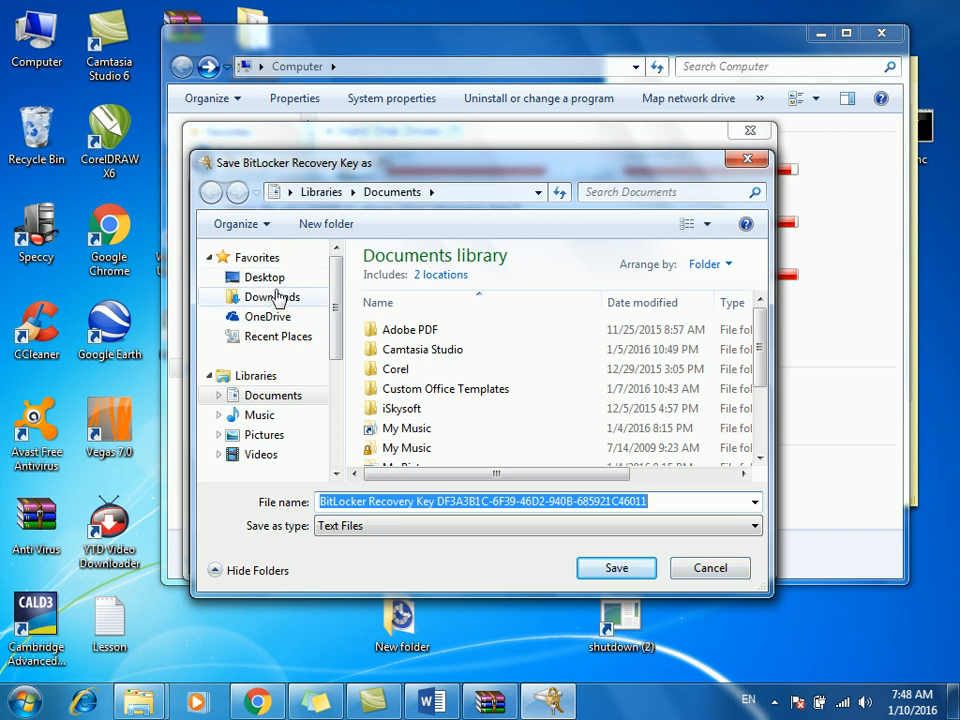
left_click(274, 297)
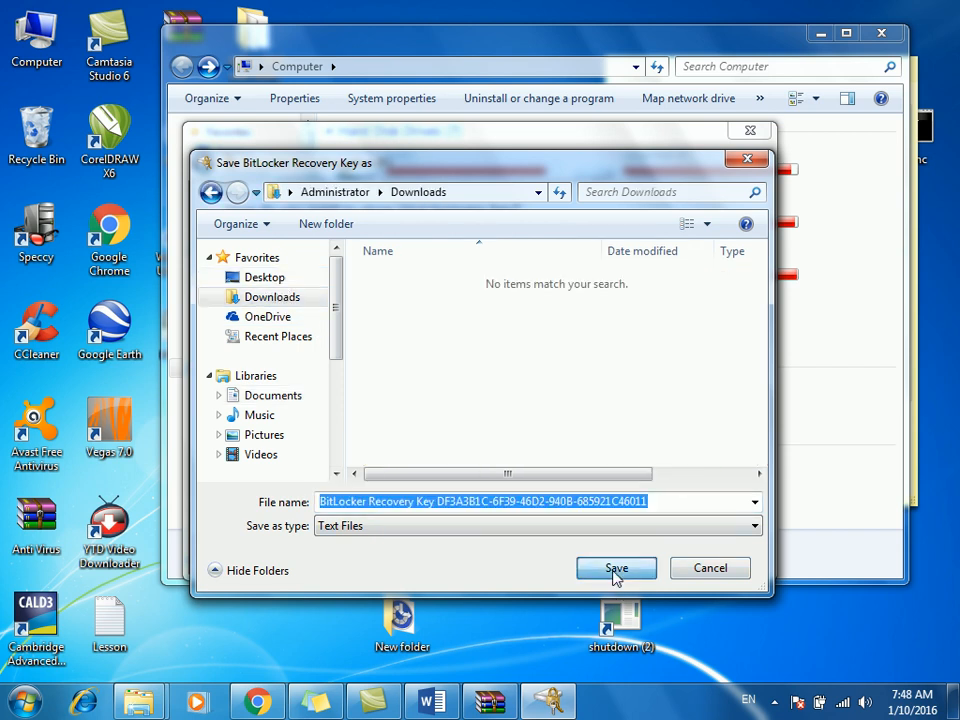
left_click(616, 572)
left_click(526, 384)
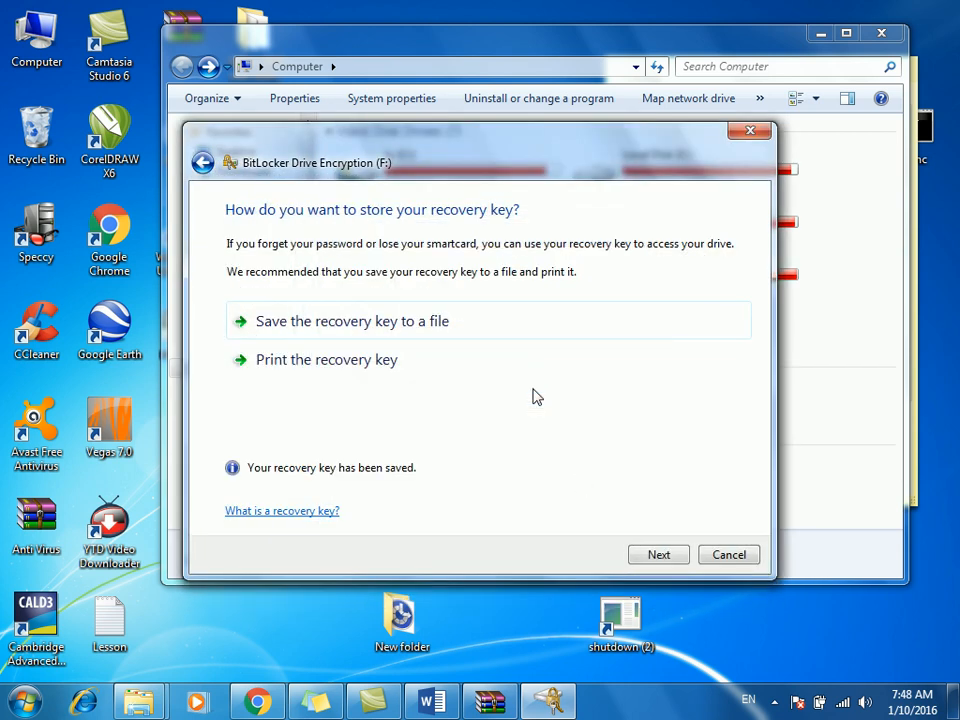
left_click(658, 555)
left_click(651, 558)
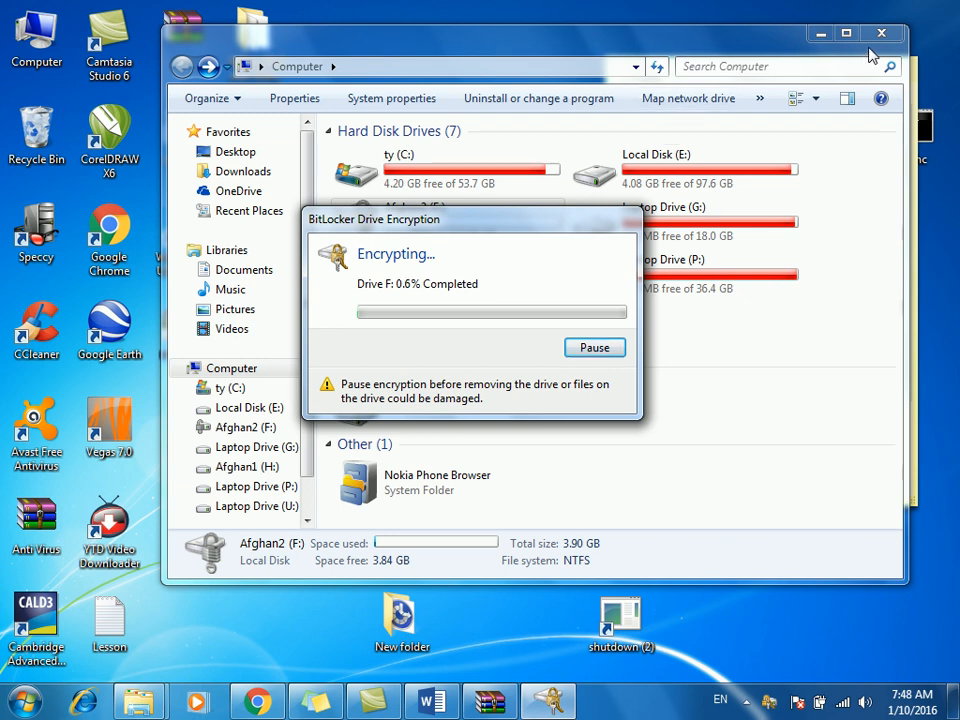
left_click_drag(471, 223, 728, 376)
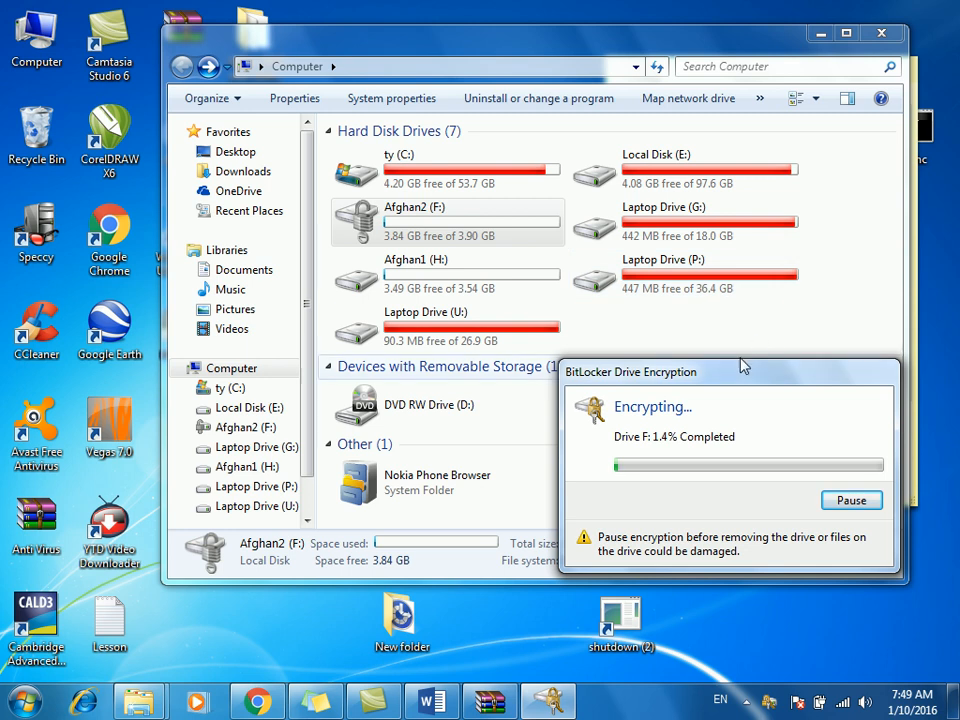
left_click_drag(728, 373, 787, 230)
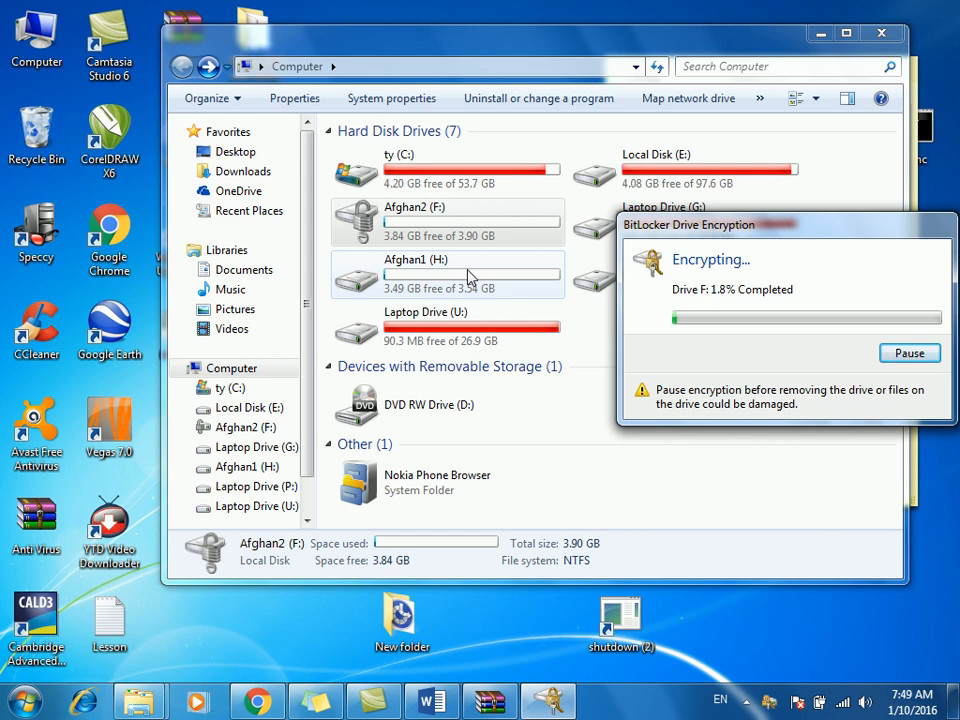
Try to quick-format the Afghan1 (H:) drive by running format h:/q and submitting a blank volume label.
key("super+r")
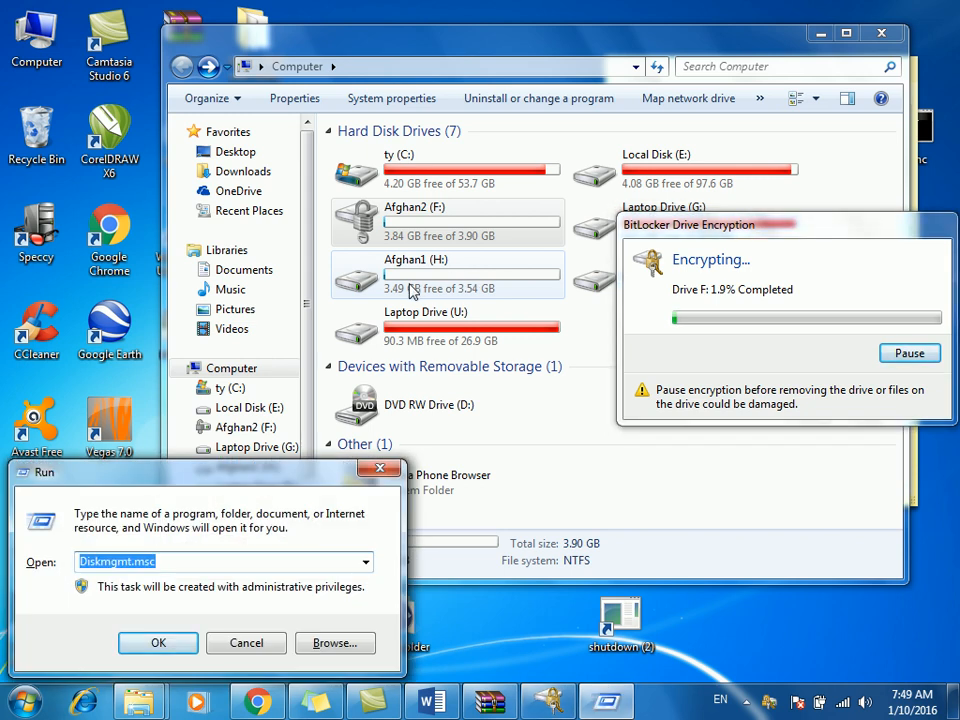
type("forma")
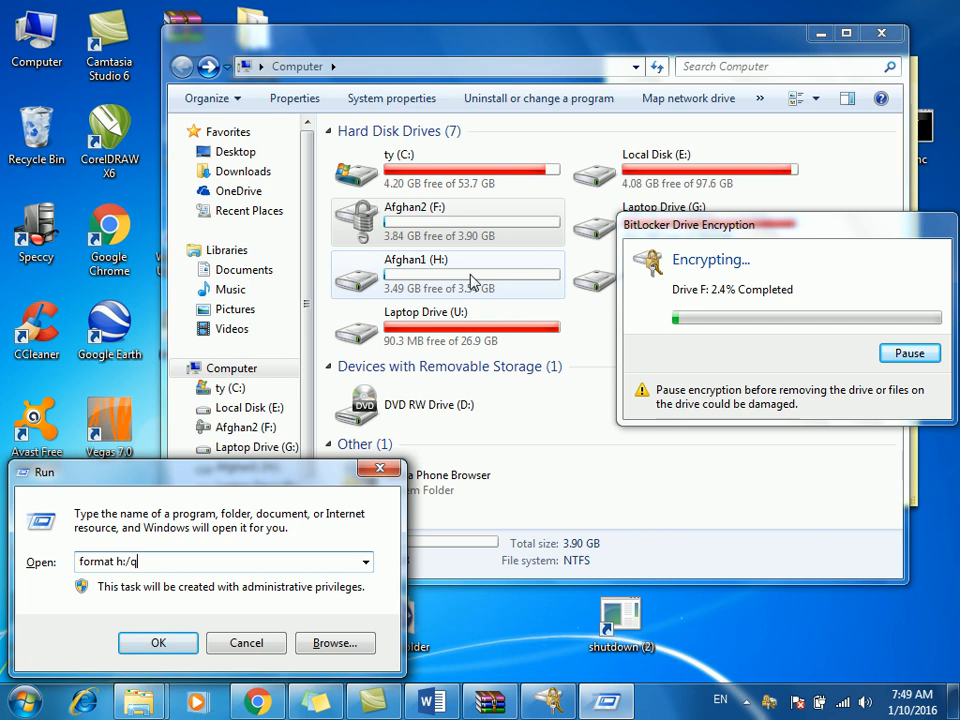
type("t h:/q")
key("Return")
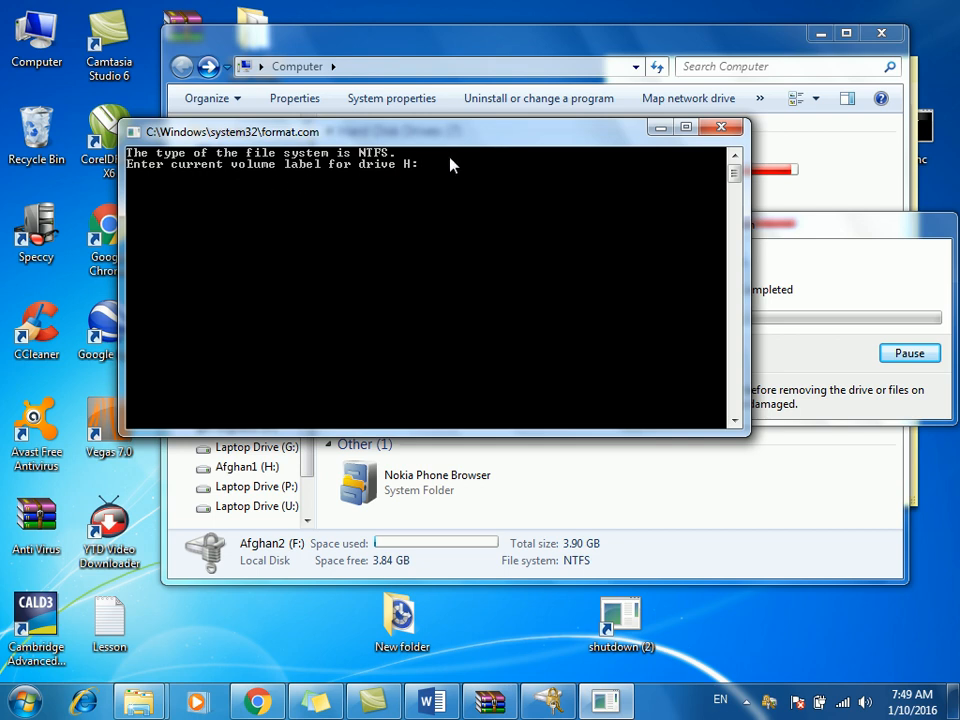
key("Return")
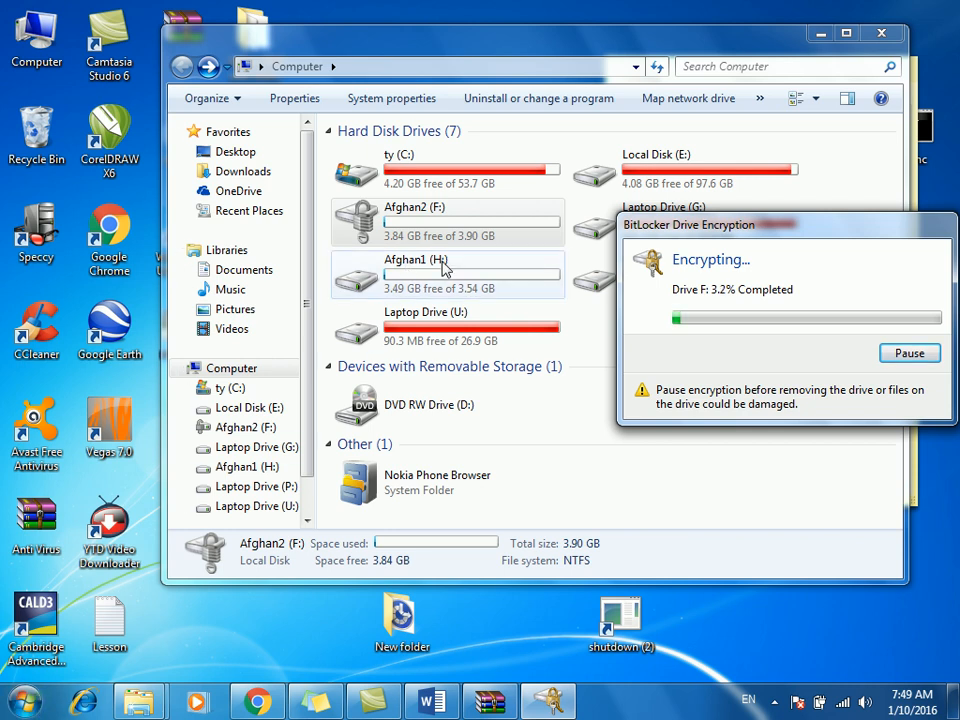
Start a Command Prompt and try format H:/q there with a blank current volume label.
left_click(446, 272)
left_click(25, 705)
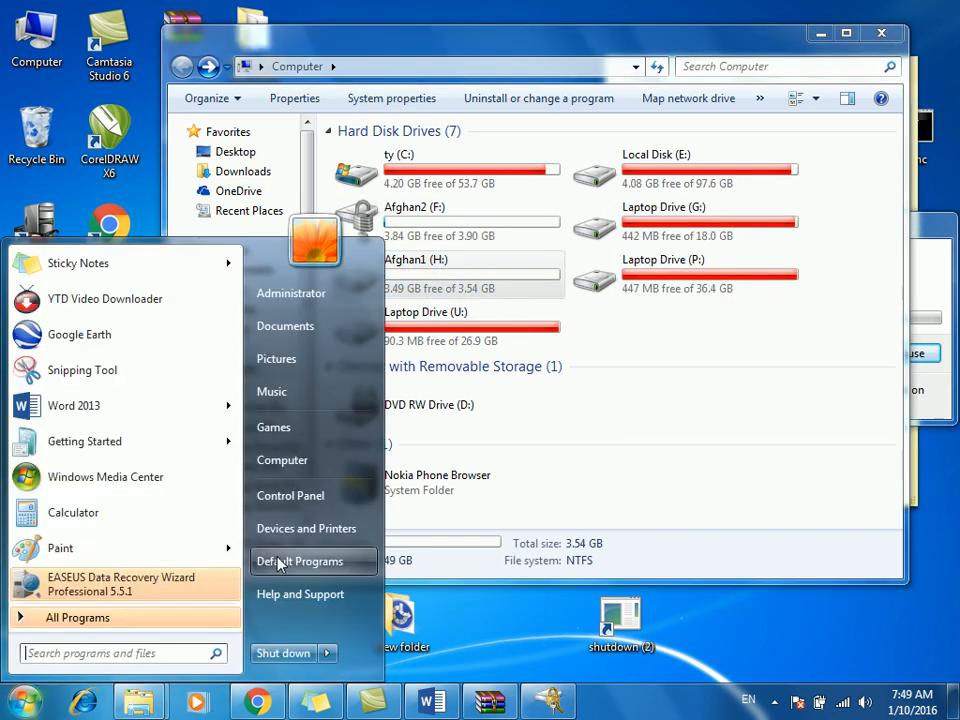
left_click(535, 583)
key("super+r")
type("cmd")
key("Return")
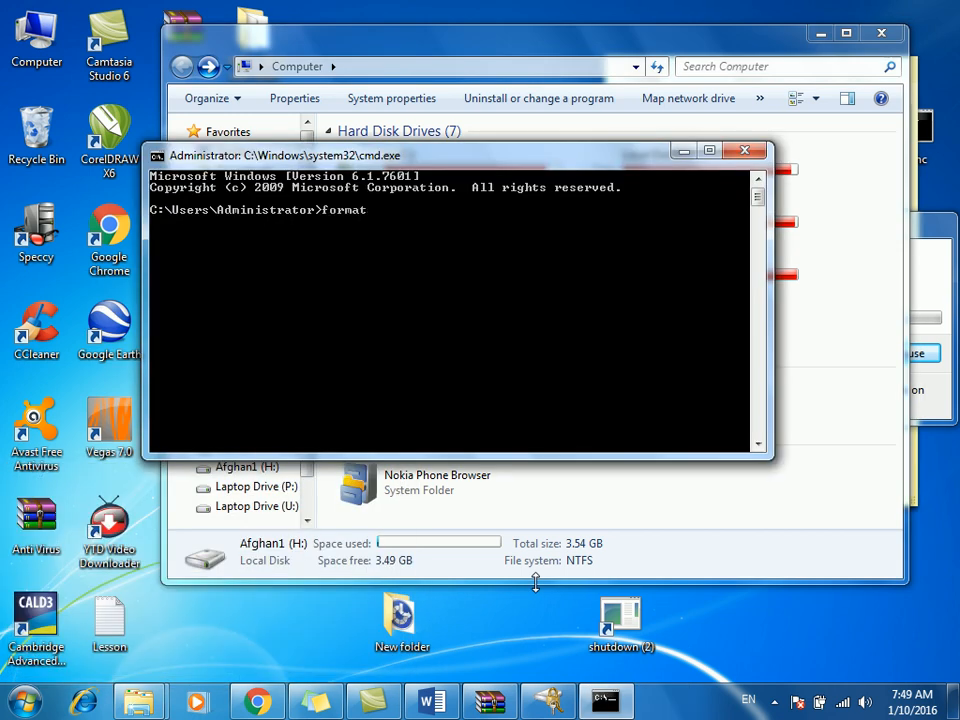
key("Return")
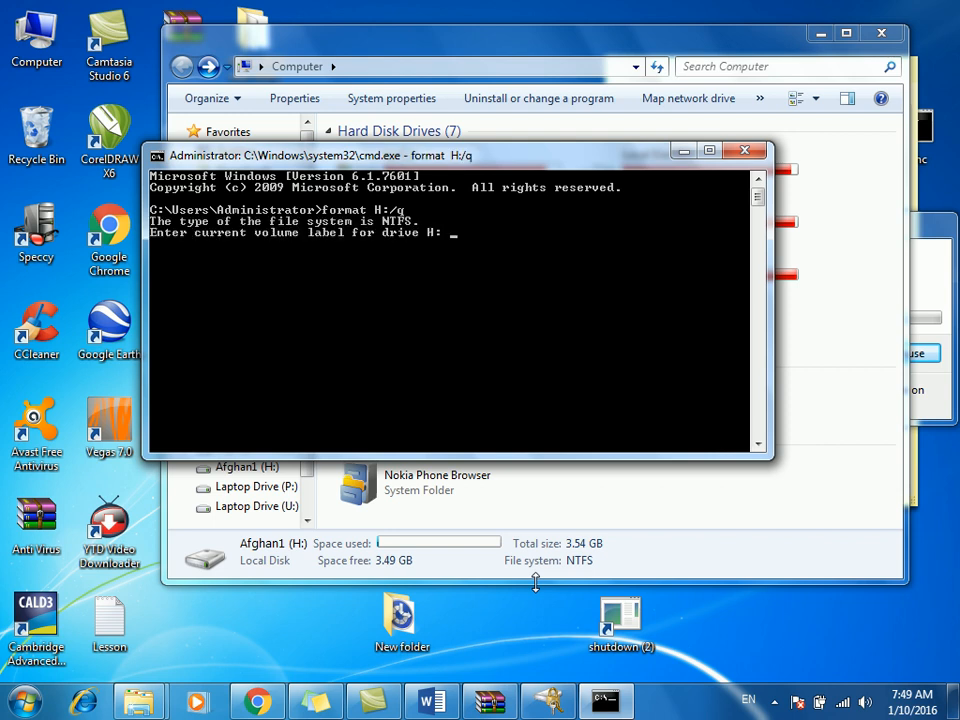
key("Return")
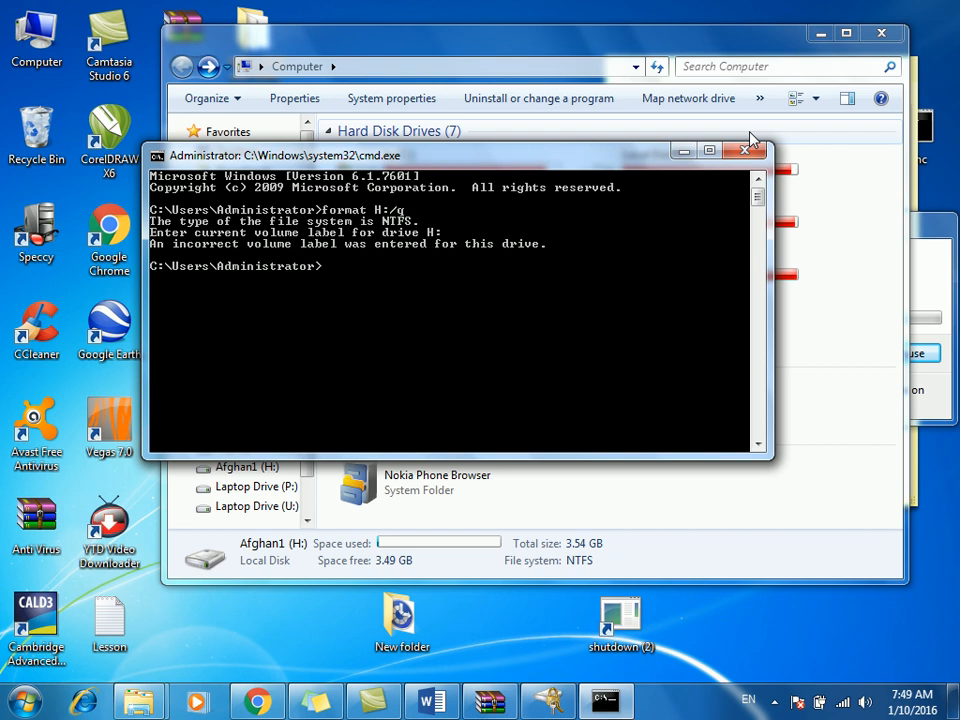
Try format H:/q again with wwwww as the current volume label, and close the Command Prompt.
type("format H:/q")
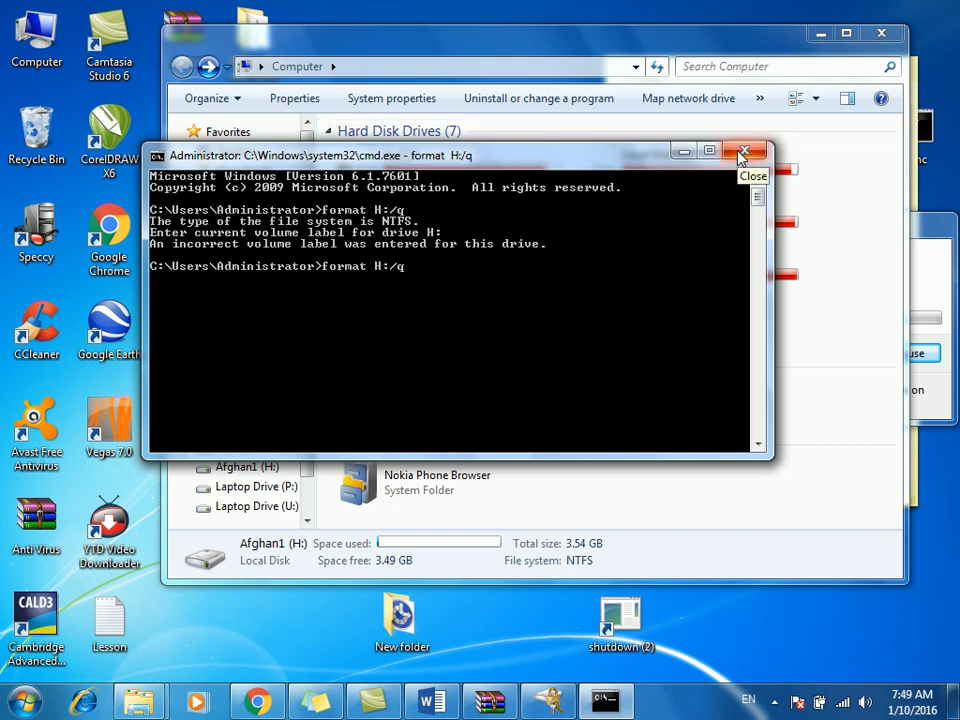
key("Return")
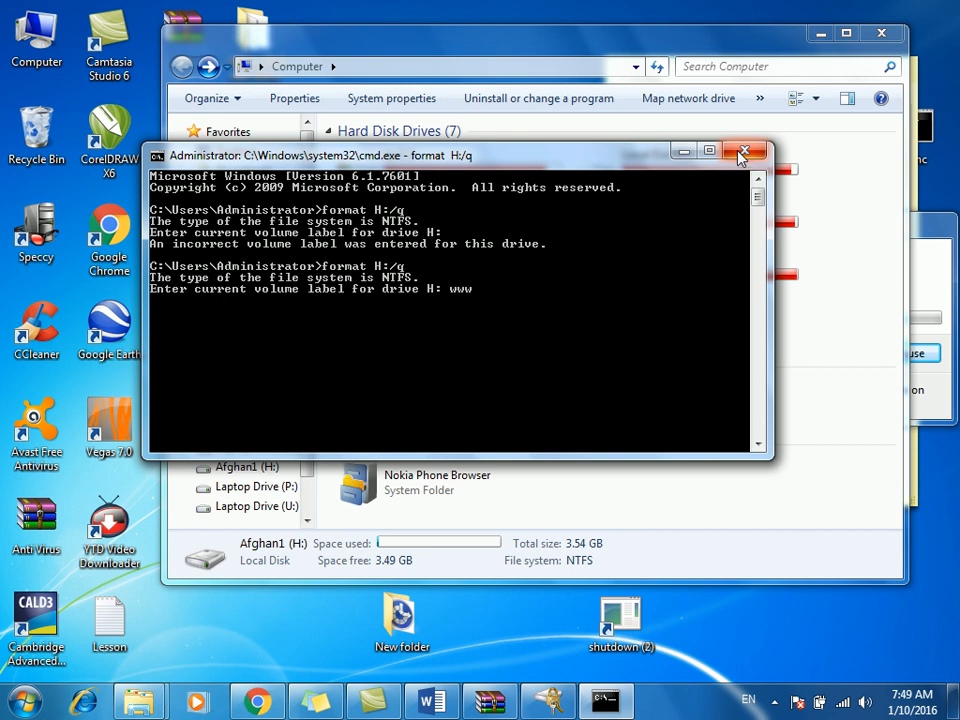
type("wwwww")
key("Return")
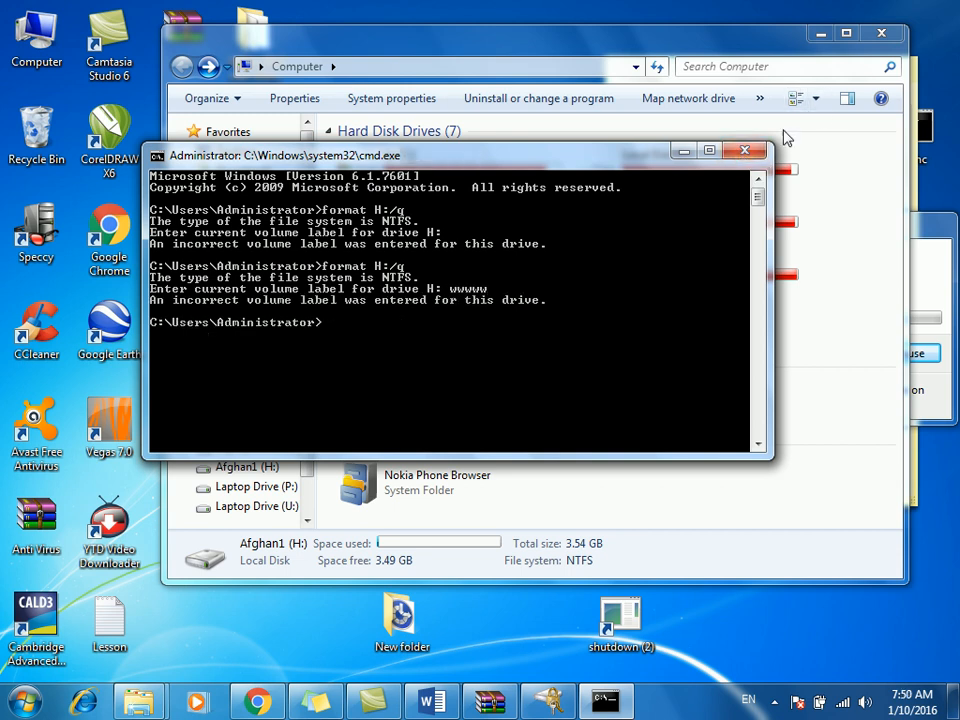
left_click(741, 157)
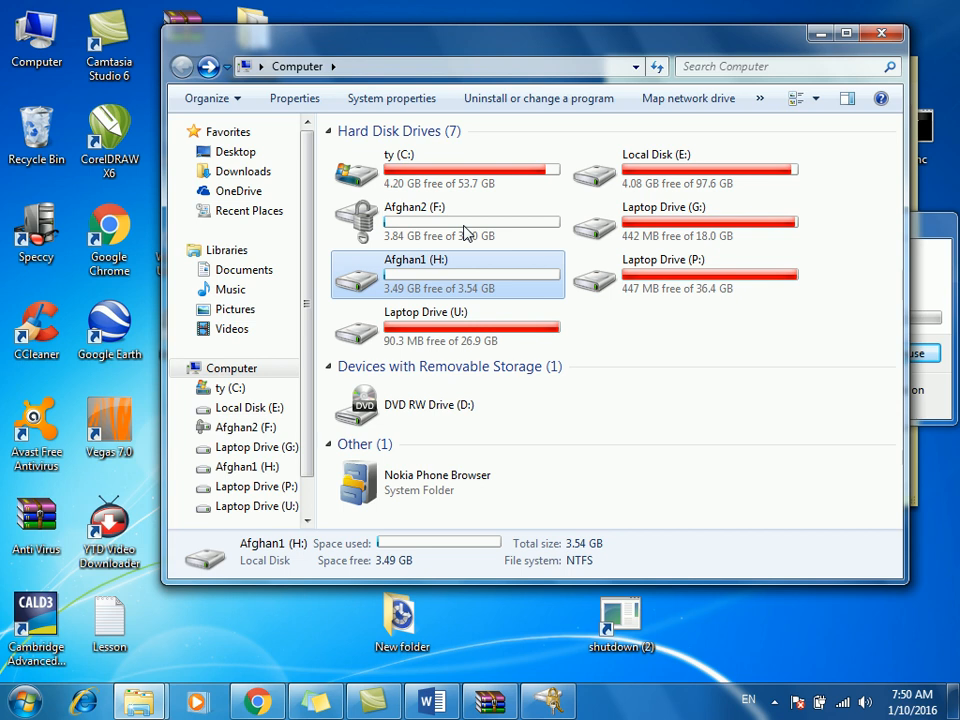
key("super+r")
type("fo")
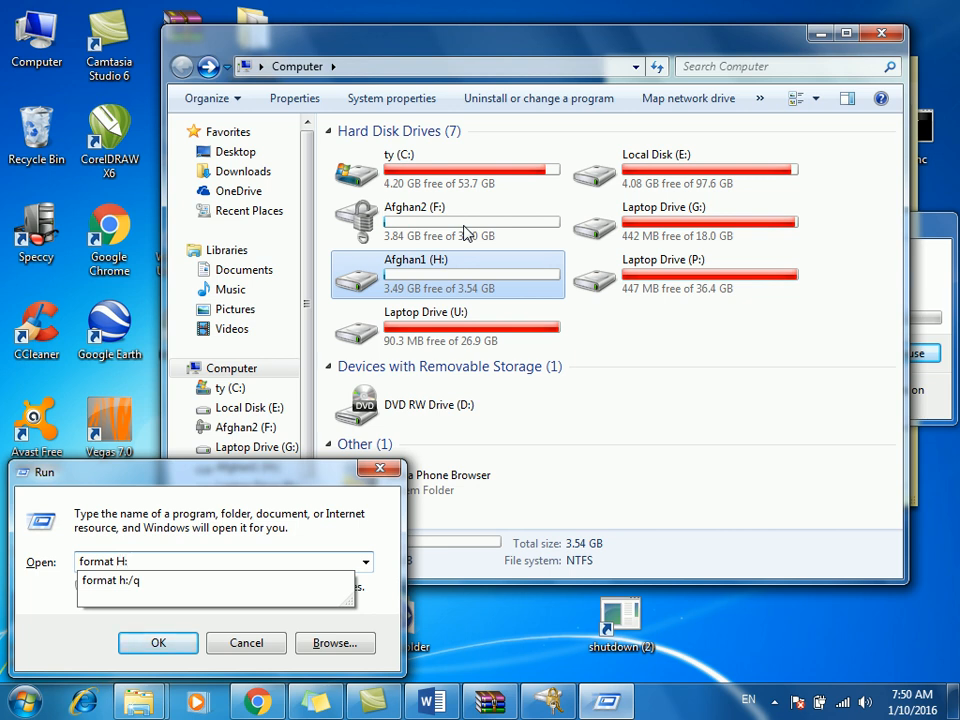
type("rmat H:/q")
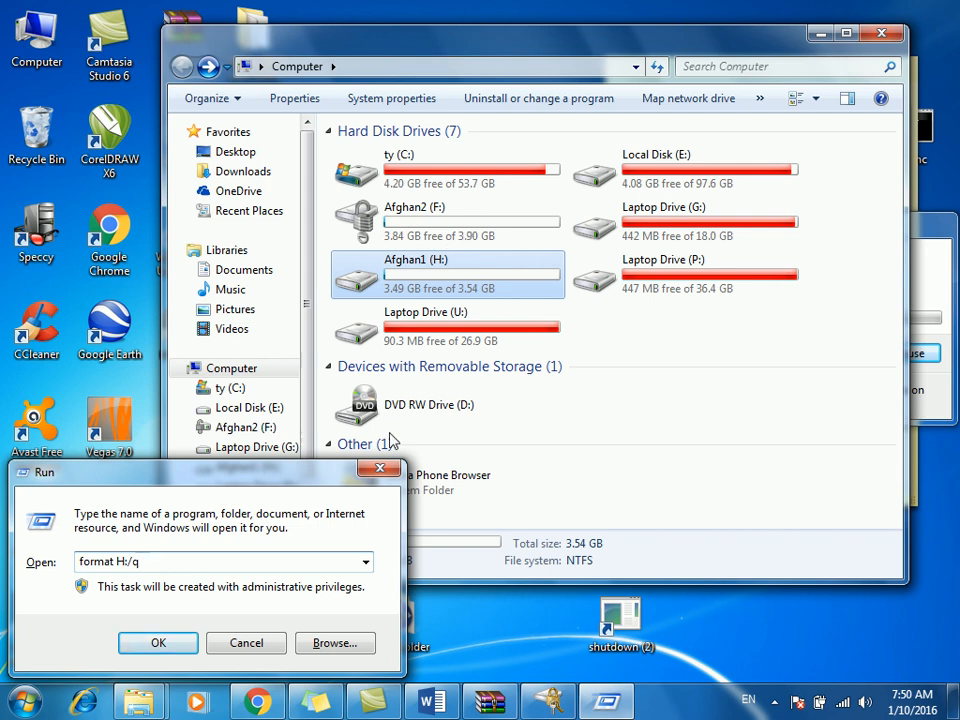
left_click(379, 471)
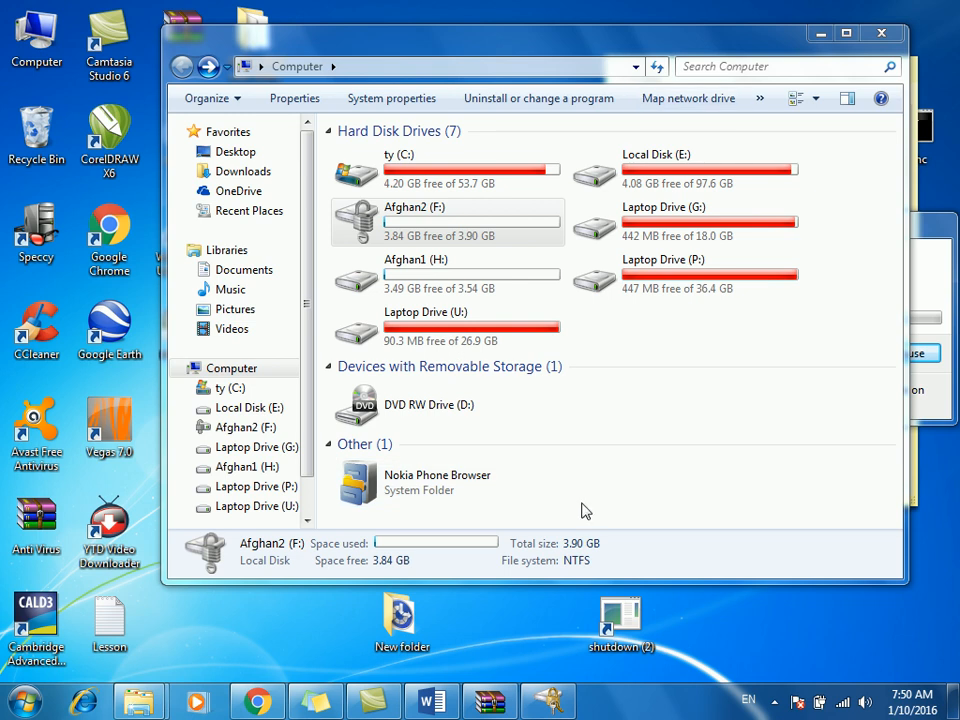
Close the Computer window, move the BitLocker dialog off the sticky note and pause the encryption of drive F:.
left_click(878, 35)
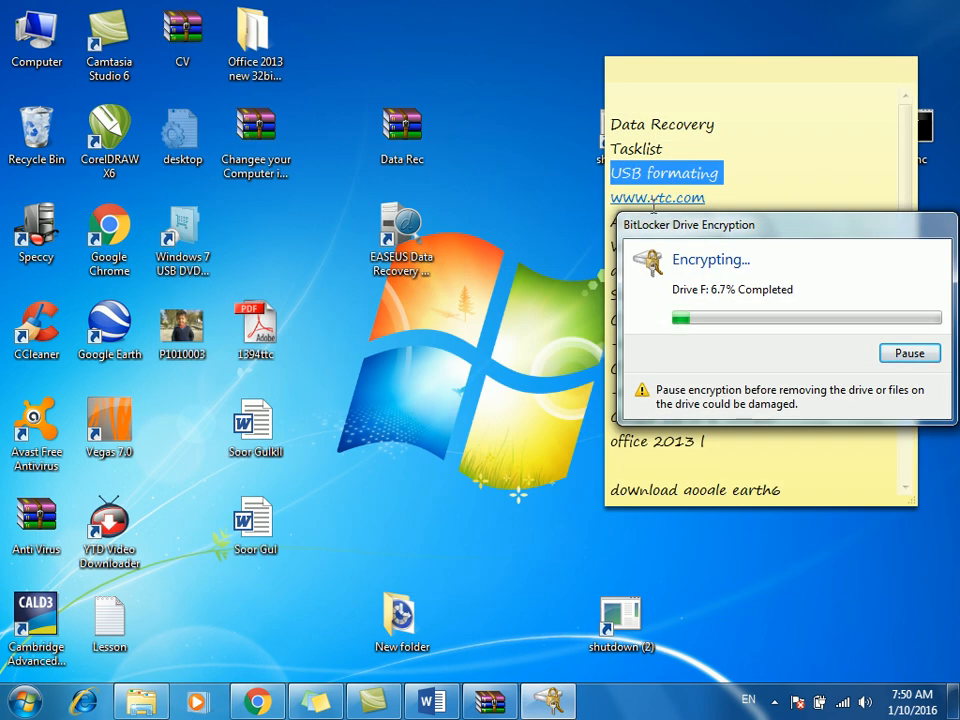
left_click_drag(763, 230, 333, 152)
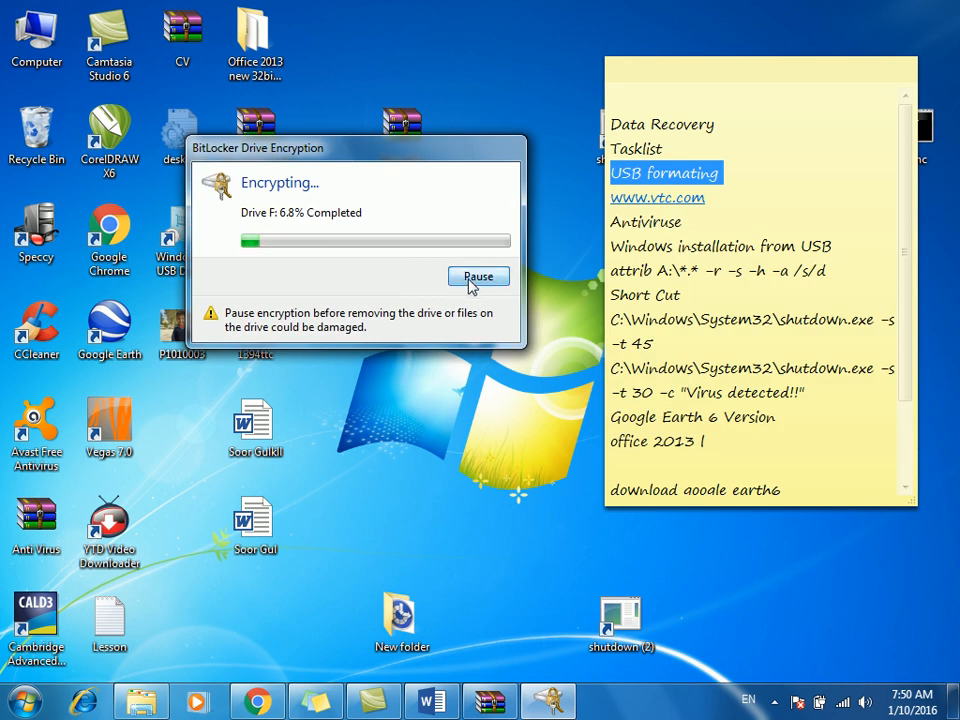
left_click(472, 280)
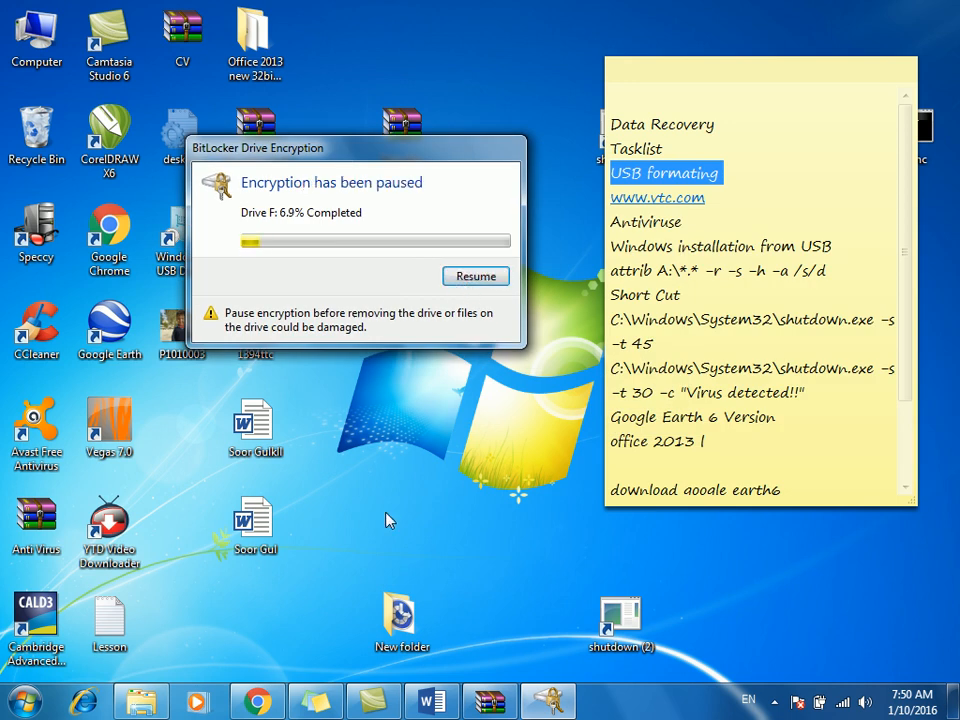
Empty the Recycle Bin and confirm the permanent deletion of its folder.
right_click(52, 138)
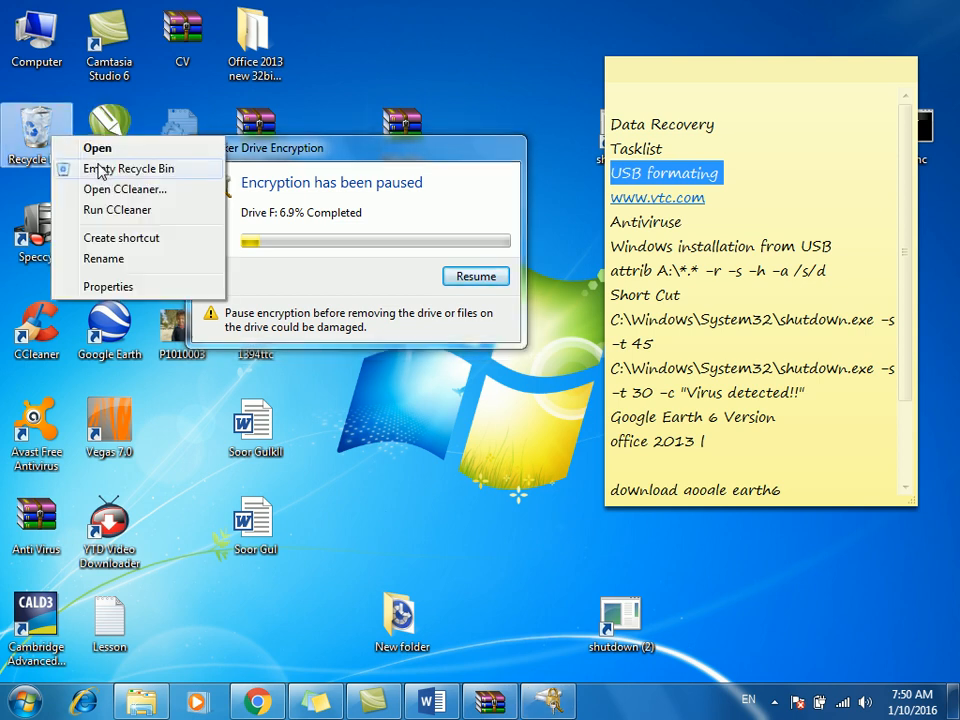
left_click(101, 169)
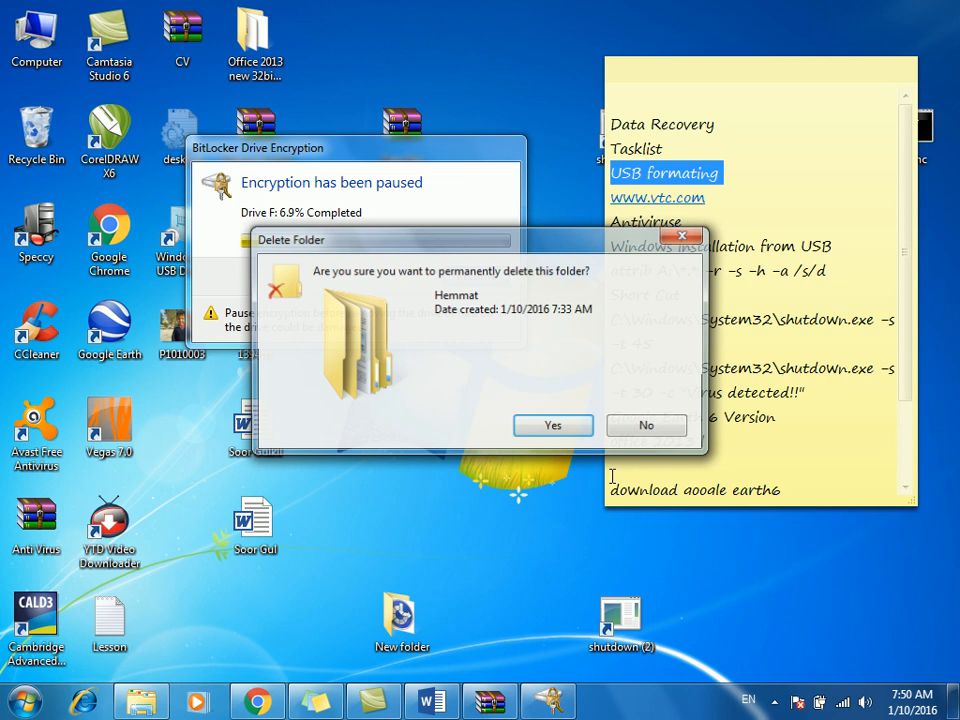
left_click(551, 426)
Open the Computer window and bring up the properties of the Afghan1 (H:) drive.
double_click(24, 32)
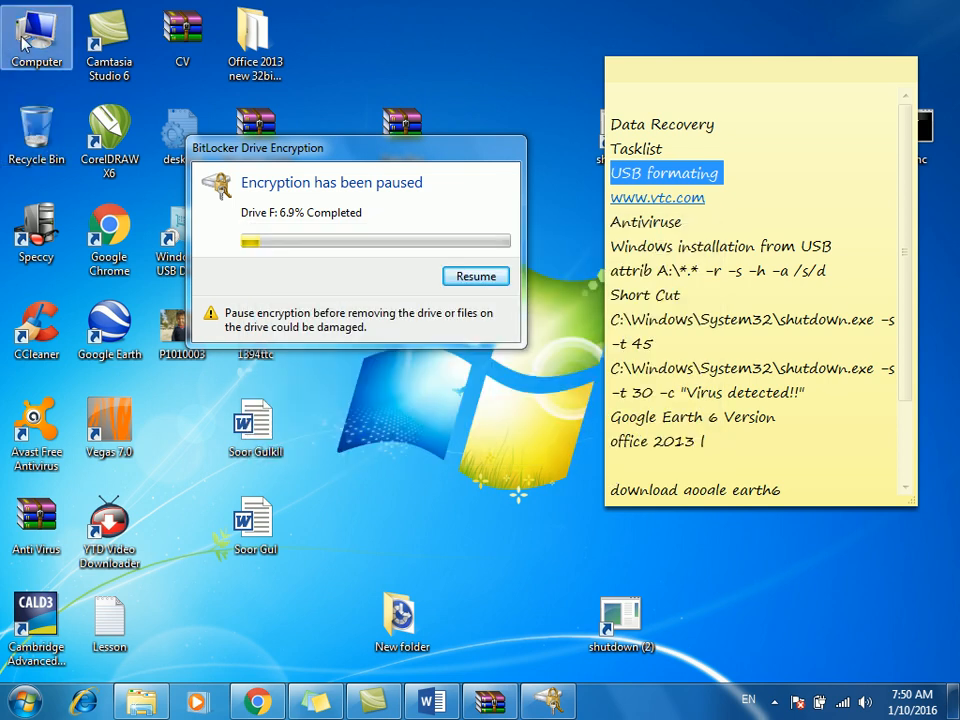
left_click(386, 217)
left_click(413, 273)
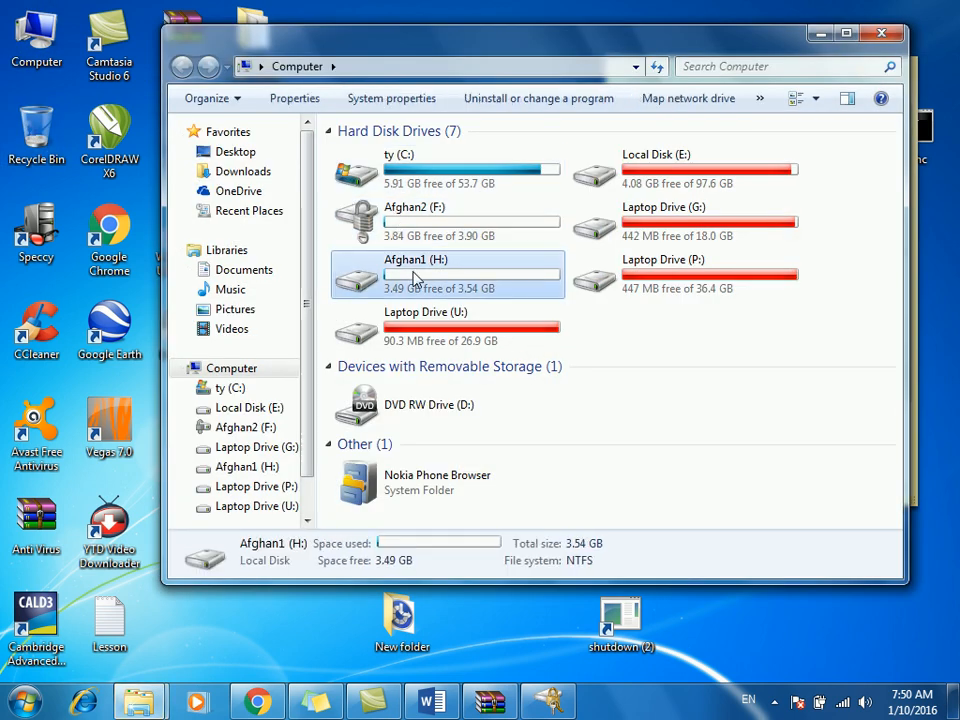
left_click(393, 236)
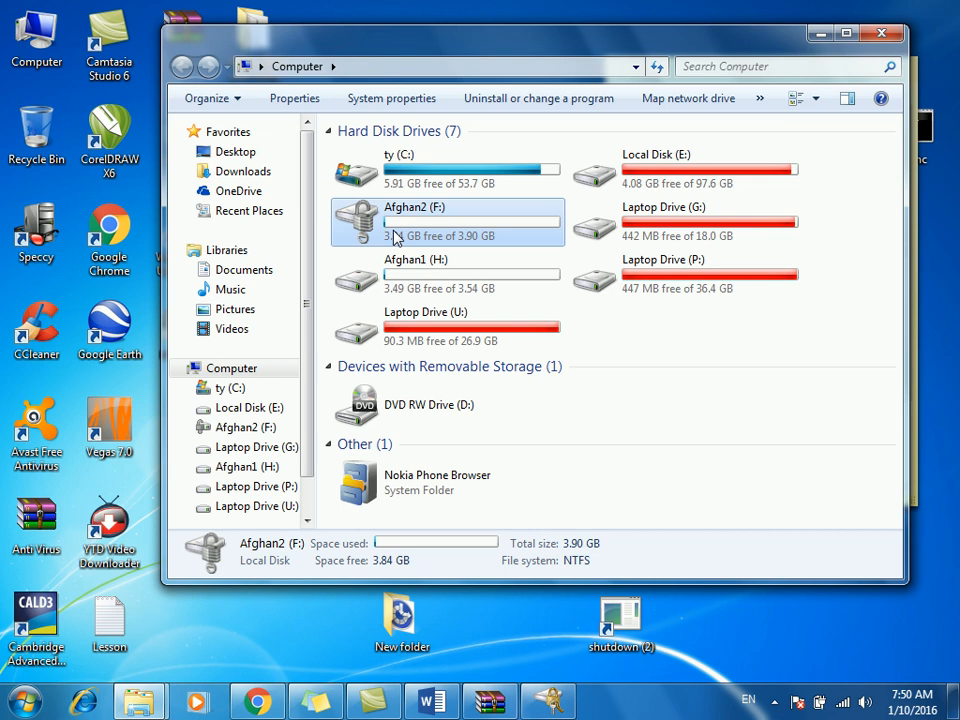
right_click(393, 236)
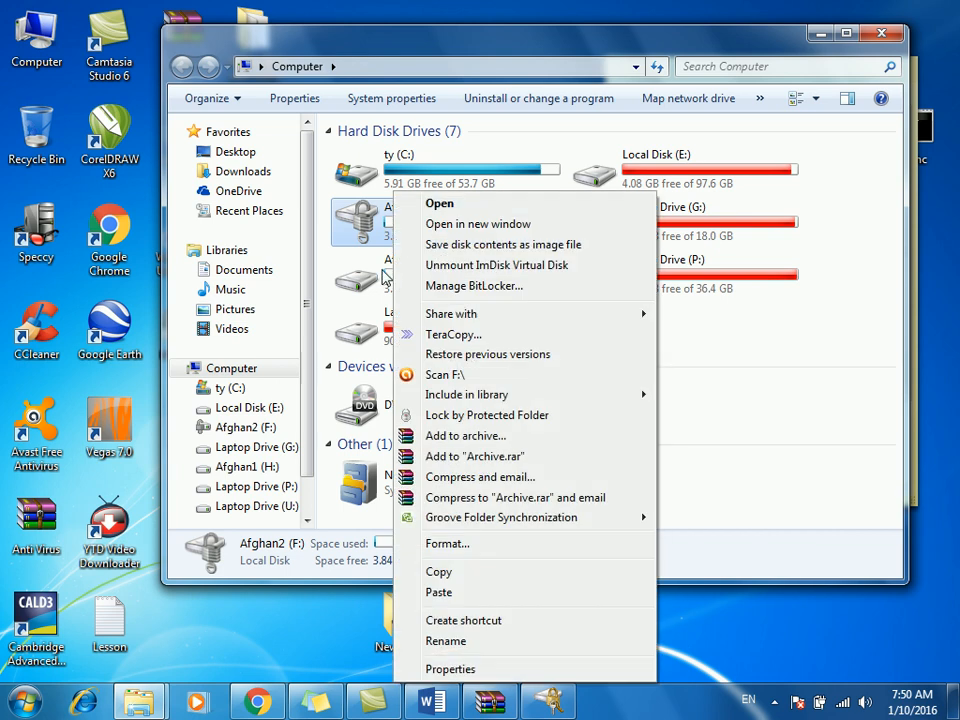
left_click(384, 274)
right_click(384, 274)
left_click(478, 669)
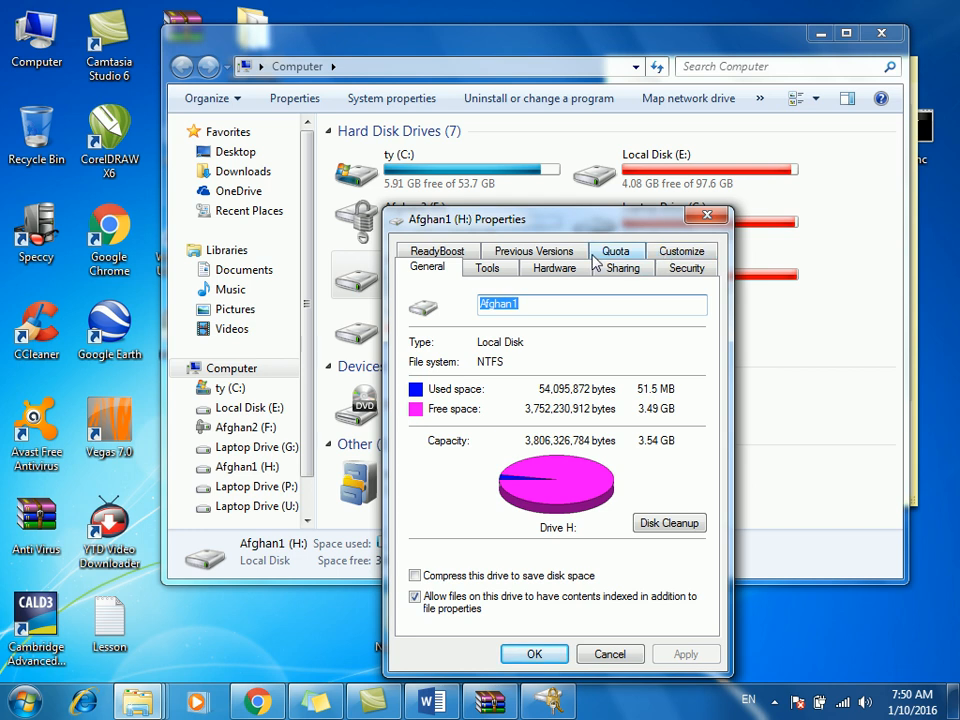
Add the personal user account to the security permissions of drive H:, finding it through the advanced user search.
left_click(684, 268)
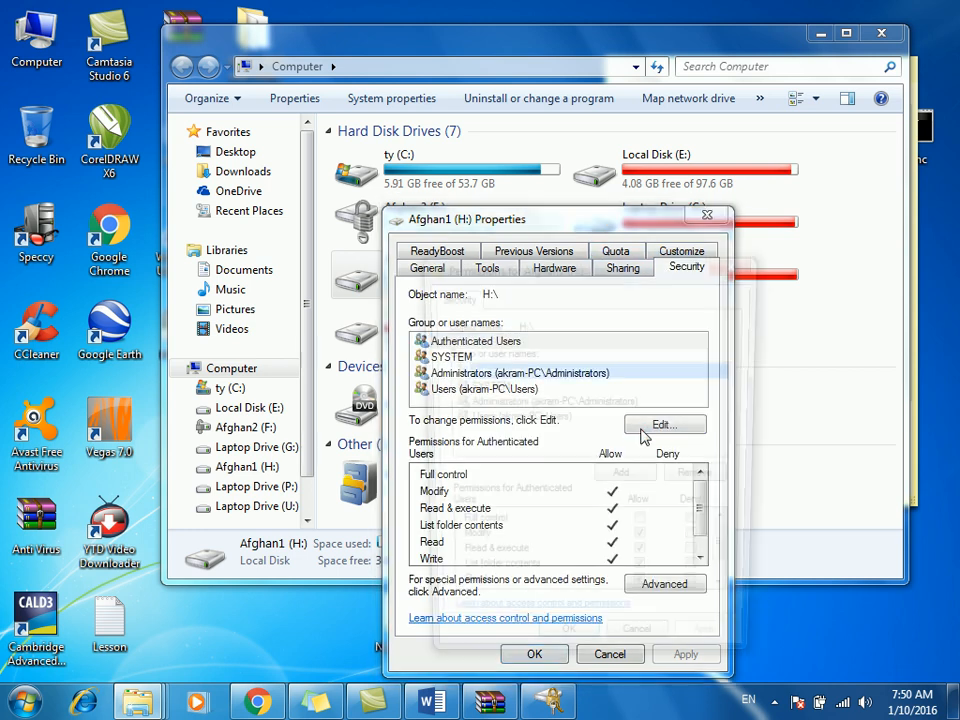
left_click(643, 430)
left_click(621, 477)
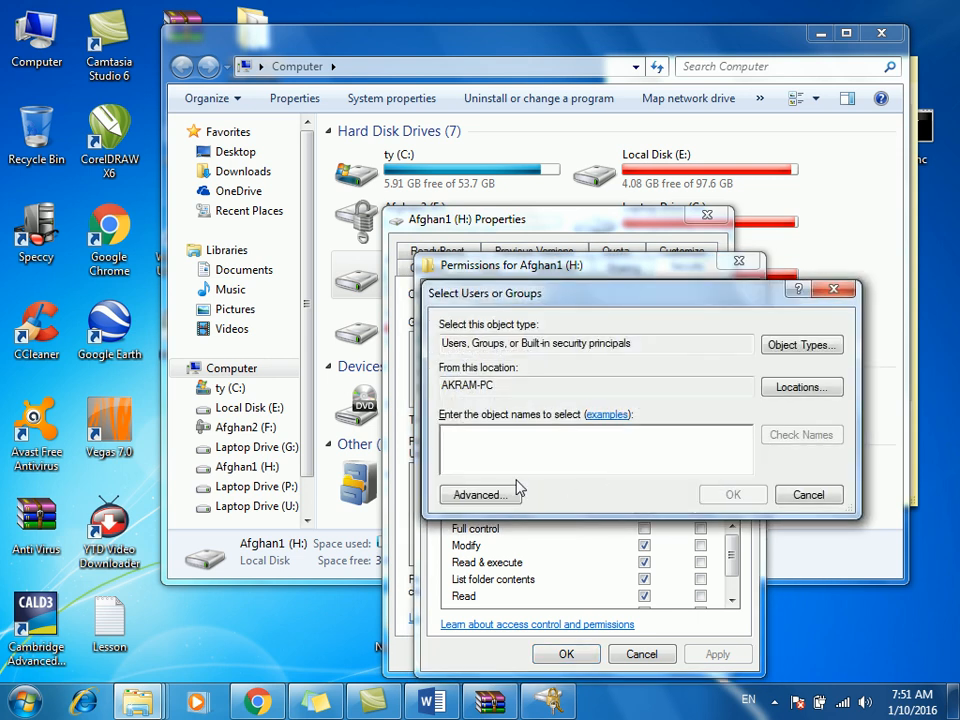
left_click(498, 492)
left_click(866, 324)
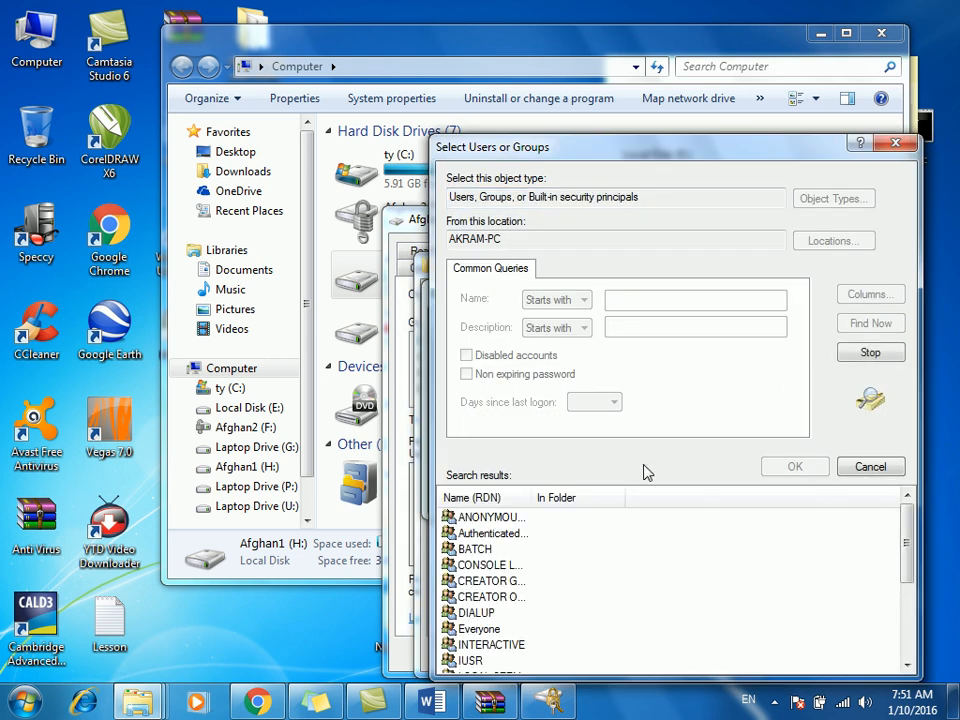
double_click(472, 549)
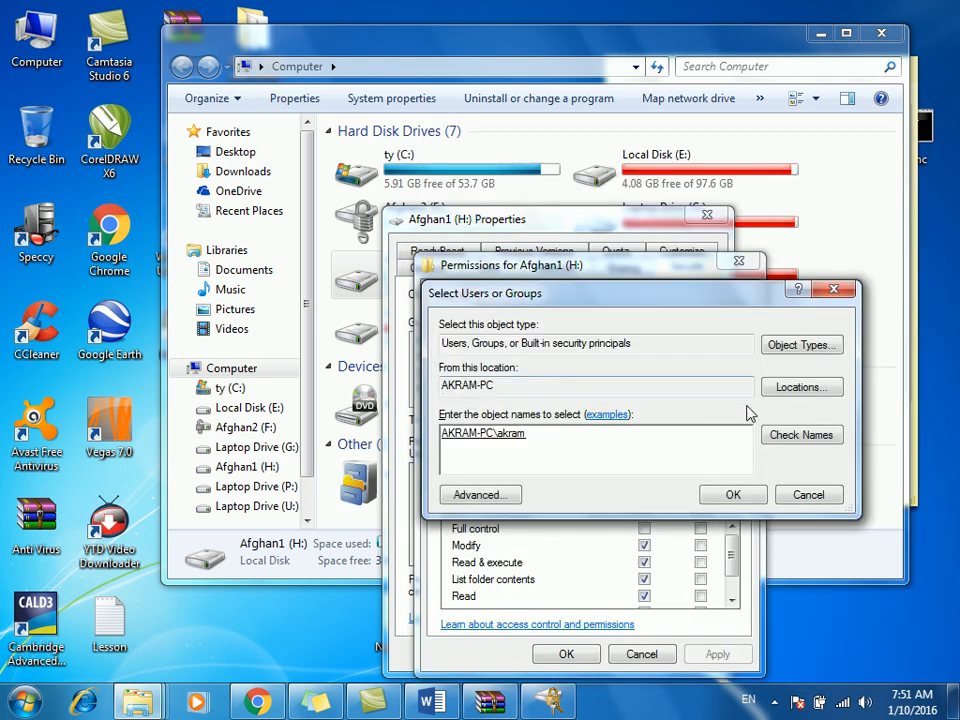
left_click(733, 495)
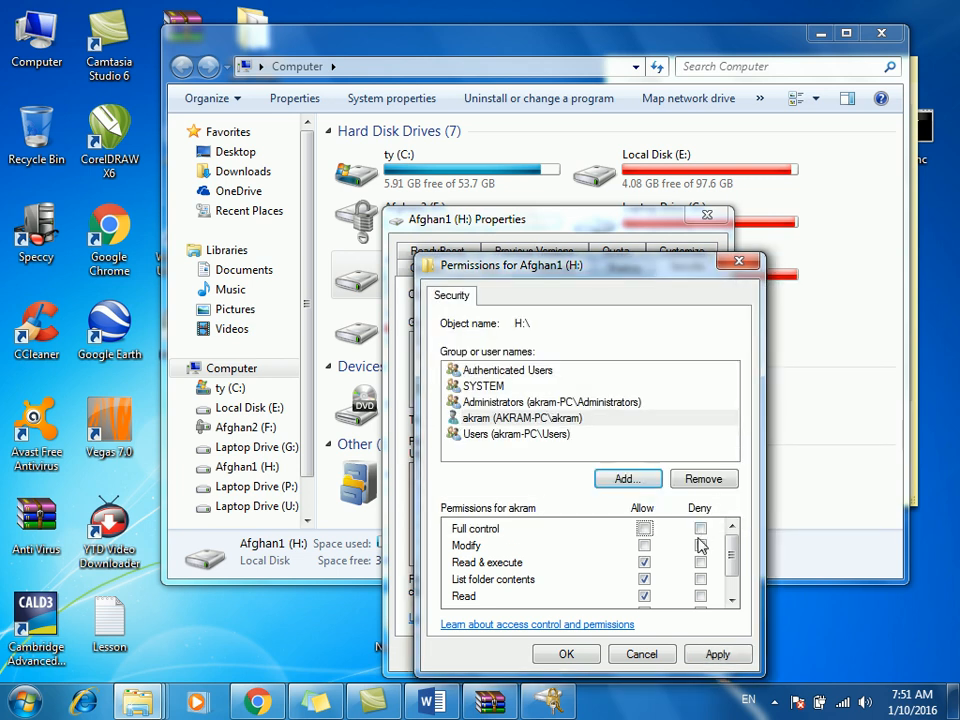
Deny the added user Full control of drive H:, accept the deny entry and close the drive's properties.
left_click(701, 529)
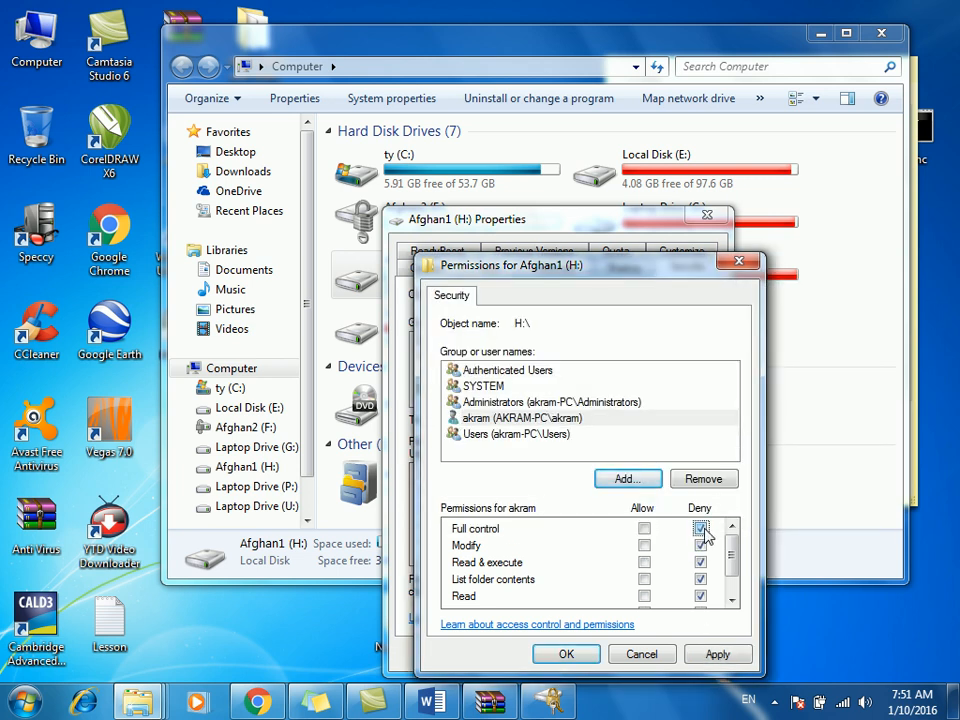
left_click(717, 654)
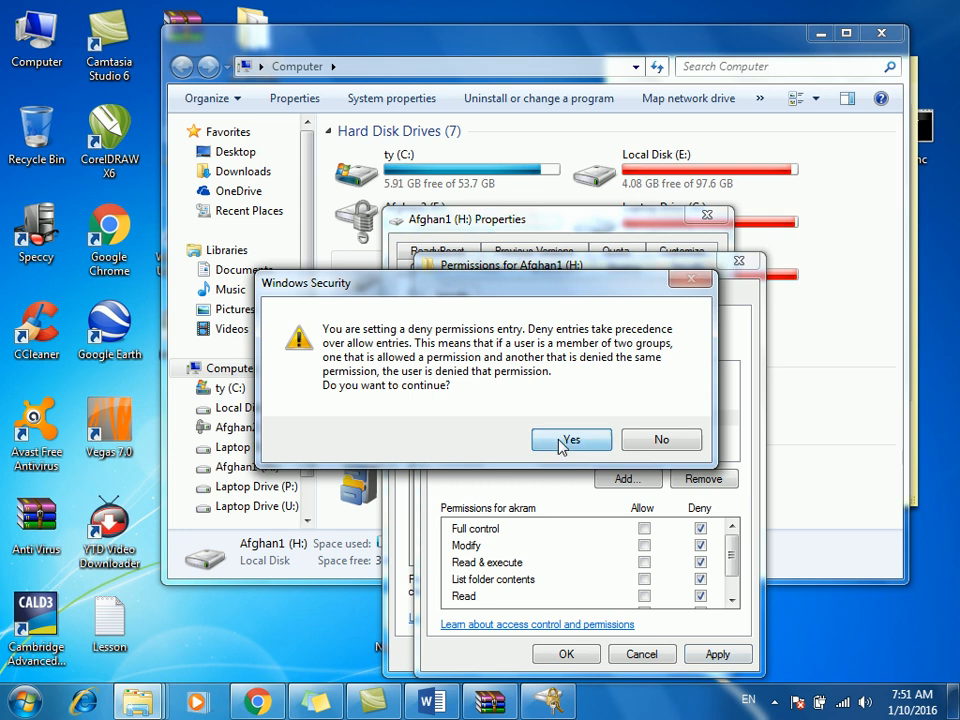
left_click(561, 439)
left_click(566, 654)
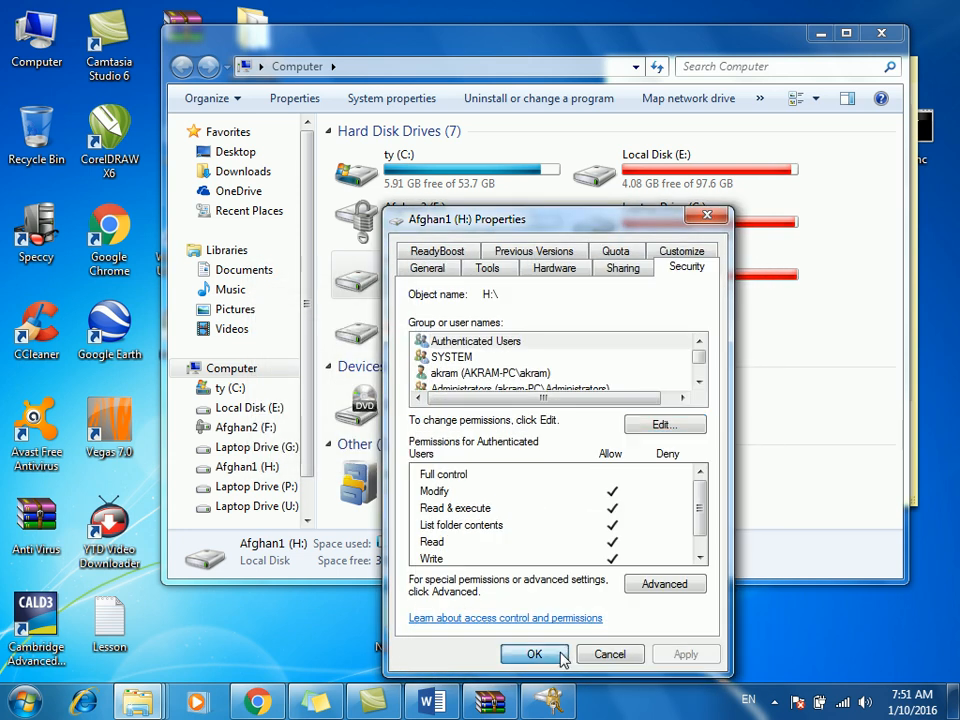
left_click(534, 654)
Open drive H: to check whether its contents are accessible, and return to the Computer drive list.
left_click(467, 241)
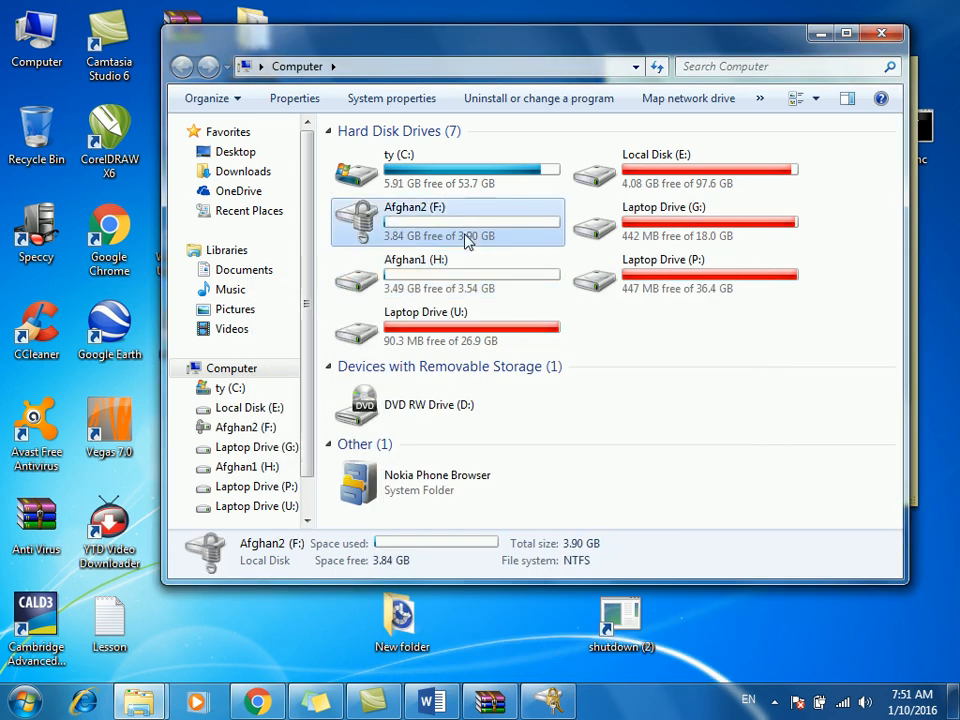
double_click(392, 287)
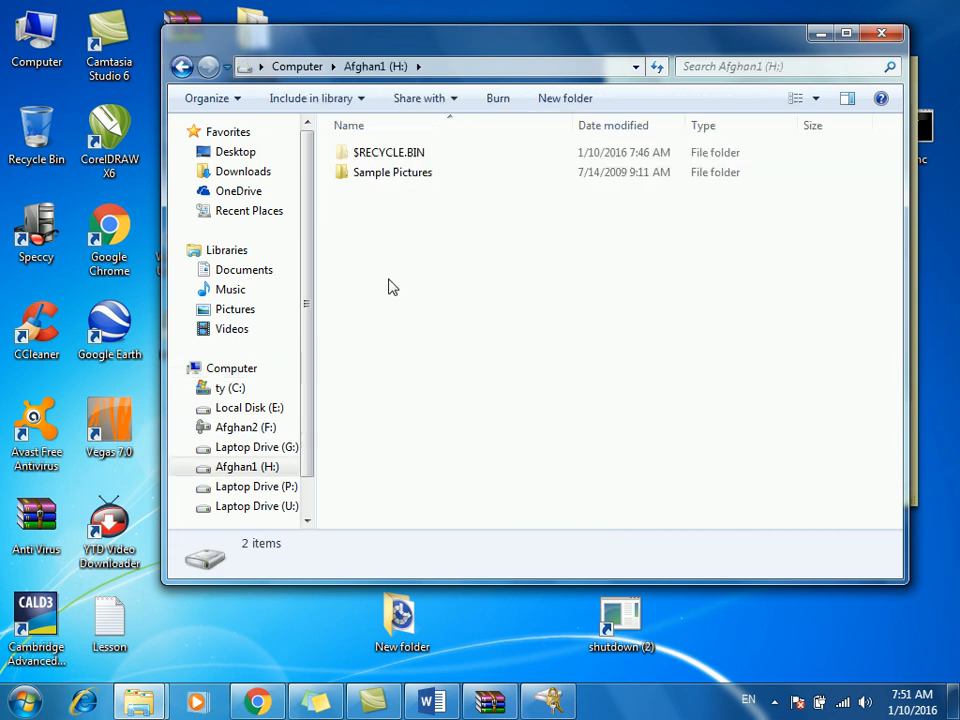
left_click(182, 68)
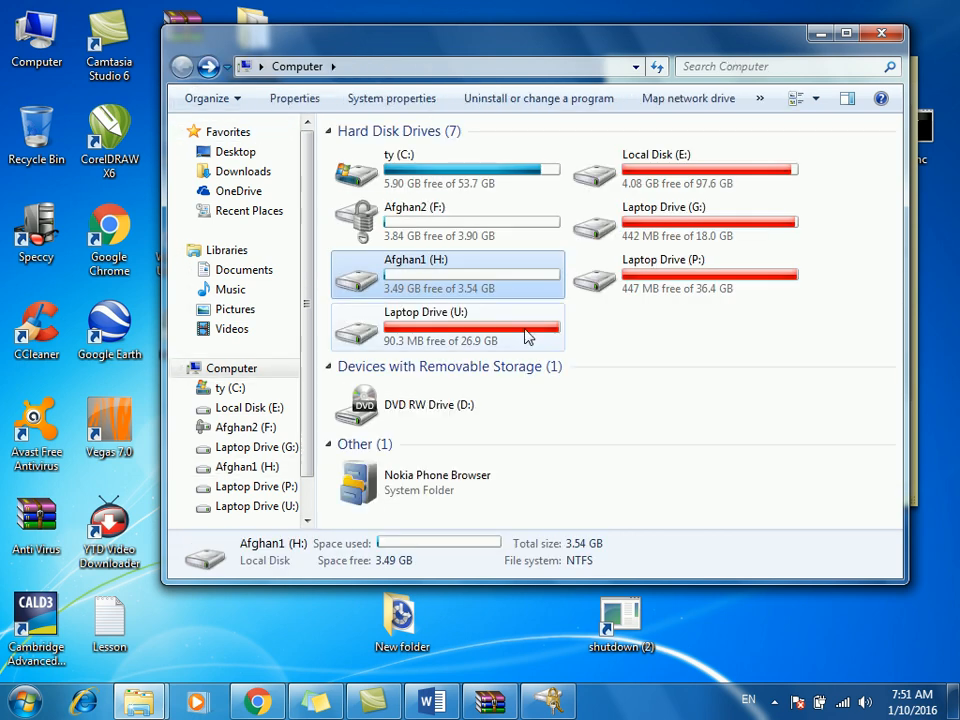
Add the built-in Administrator account to the security permissions of drive H: through the advanced user search.
right_click(437, 287)
left_click(506, 669)
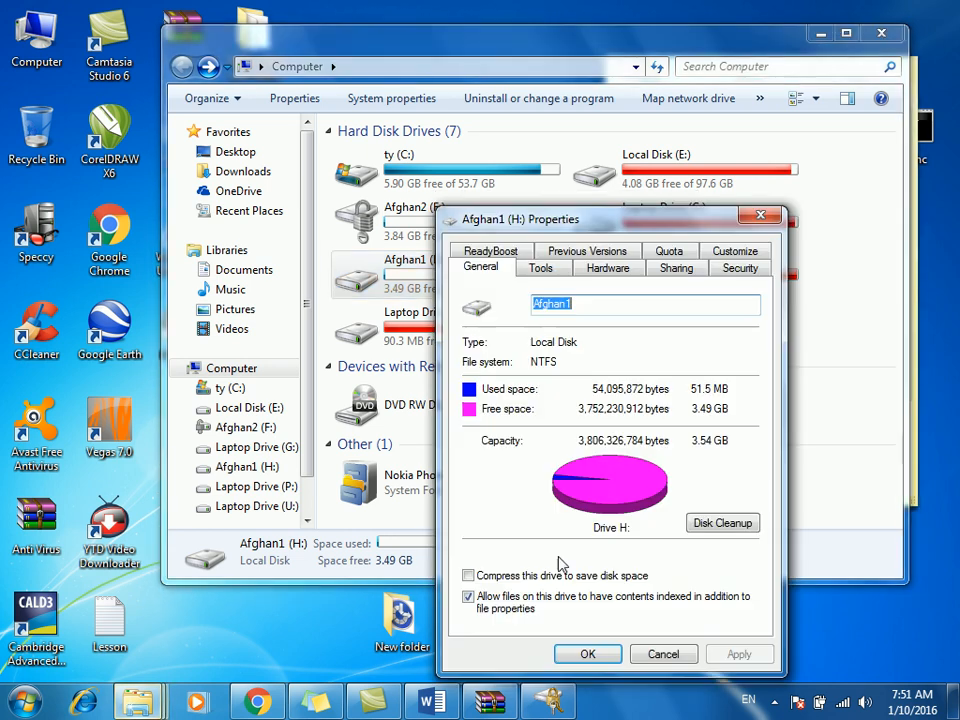
left_click(738, 268)
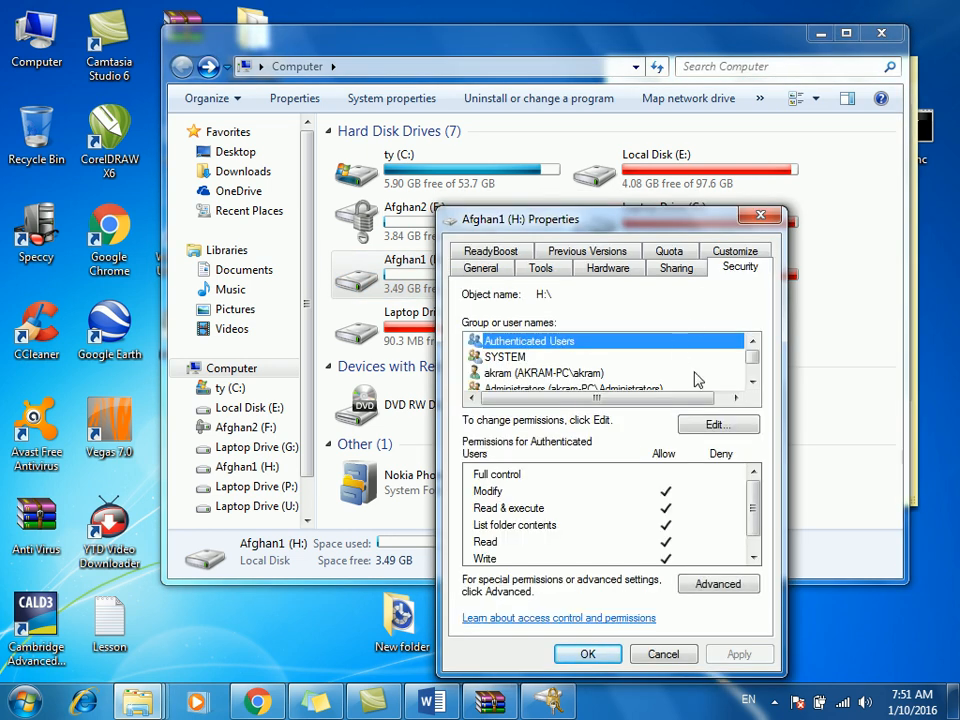
left_click(716, 485)
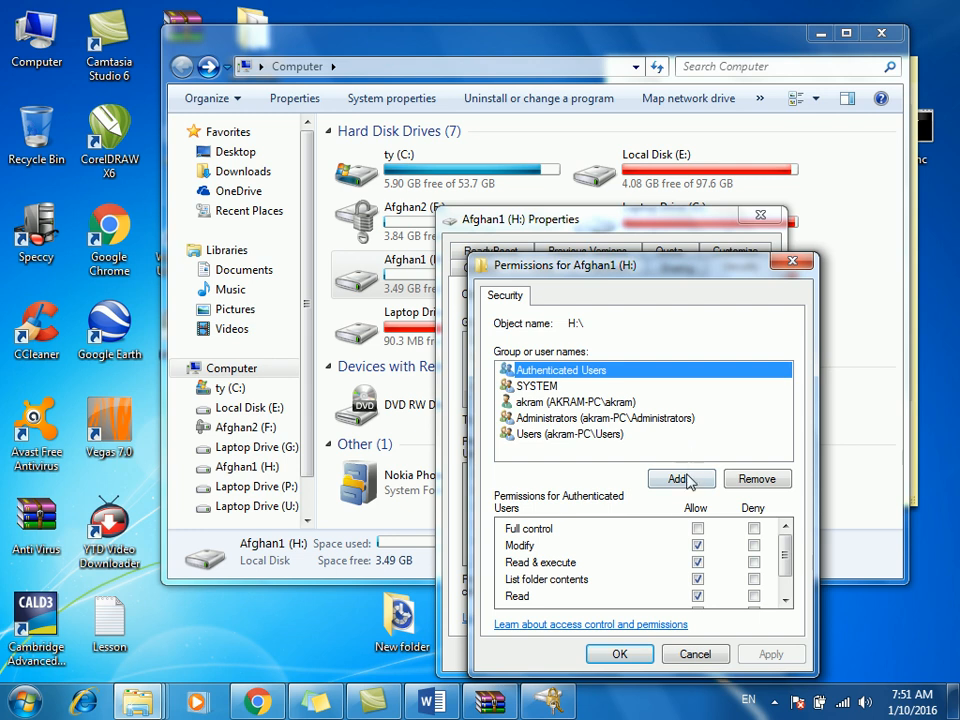
left_click(686, 477)
left_click(535, 495)
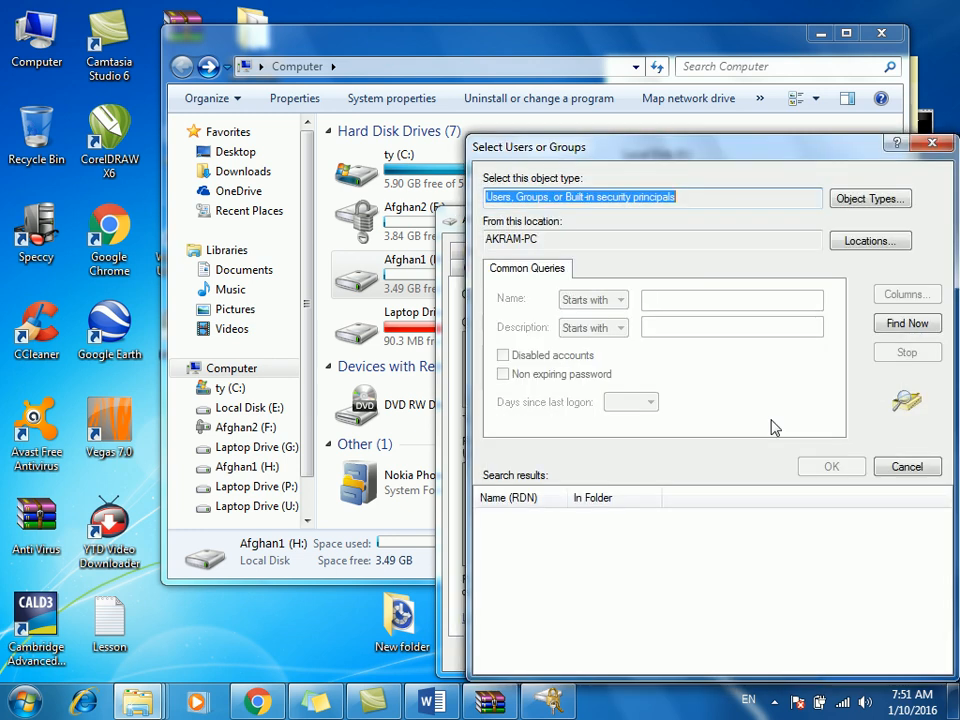
left_click(905, 324)
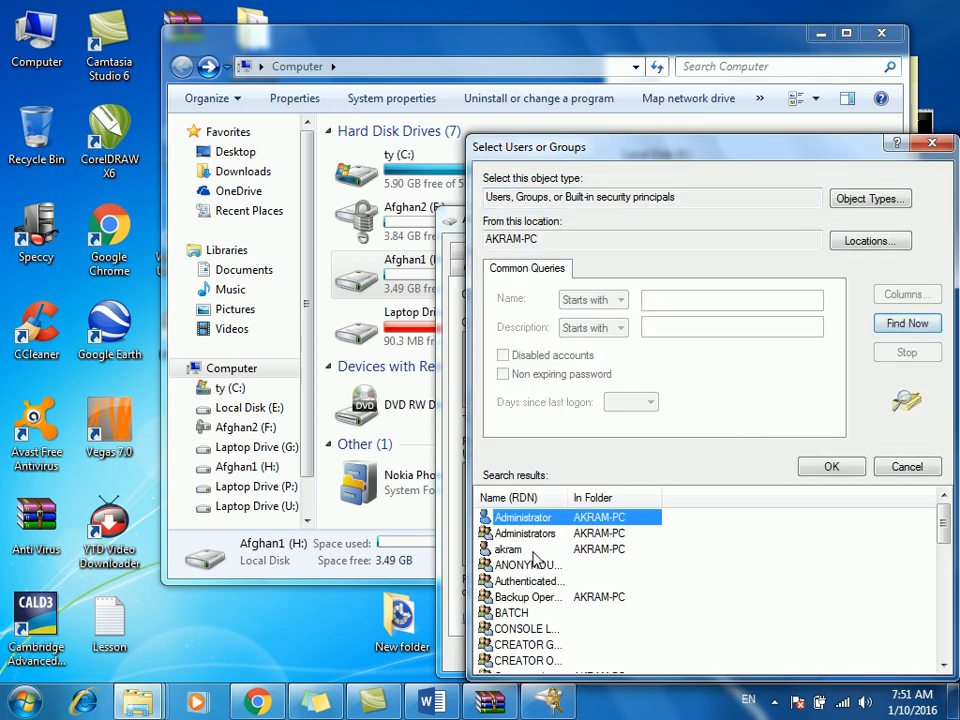
left_click(848, 468)
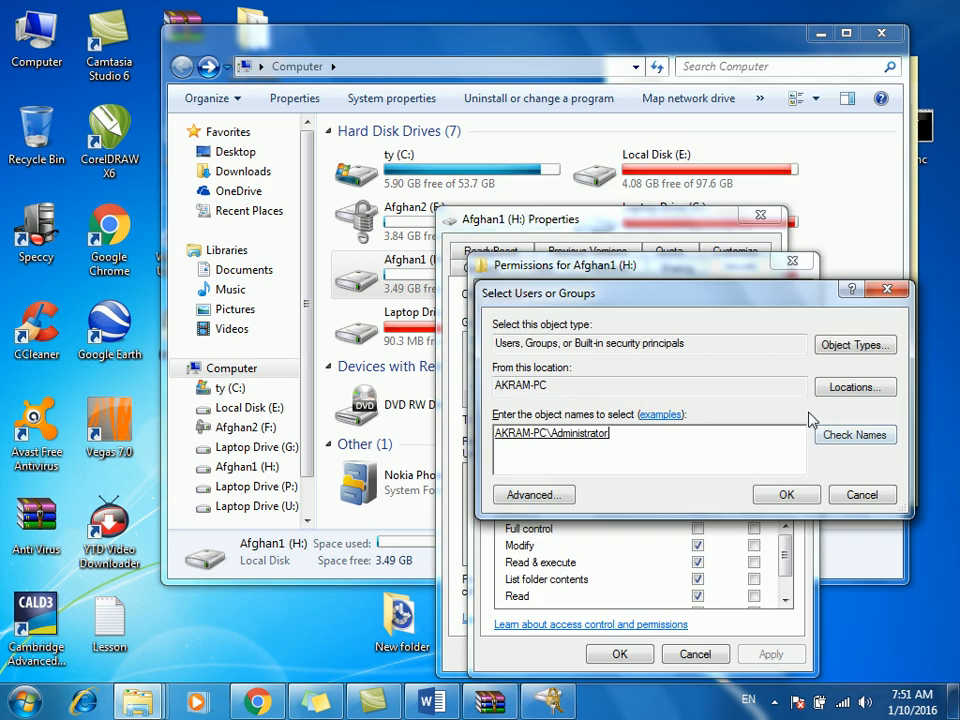
left_click(788, 495)
Deny Administrator Full control of drive H:, save the permissions and try to open the drive.
left_click(753, 528)
left_click(760, 654)
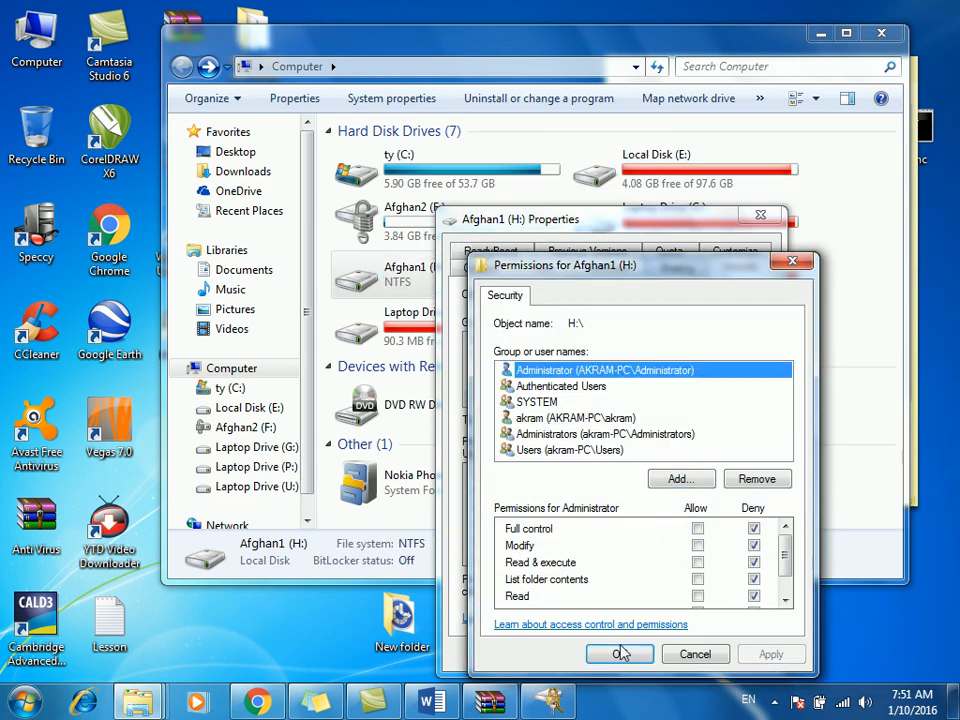
left_click(618, 654)
left_click(596, 657)
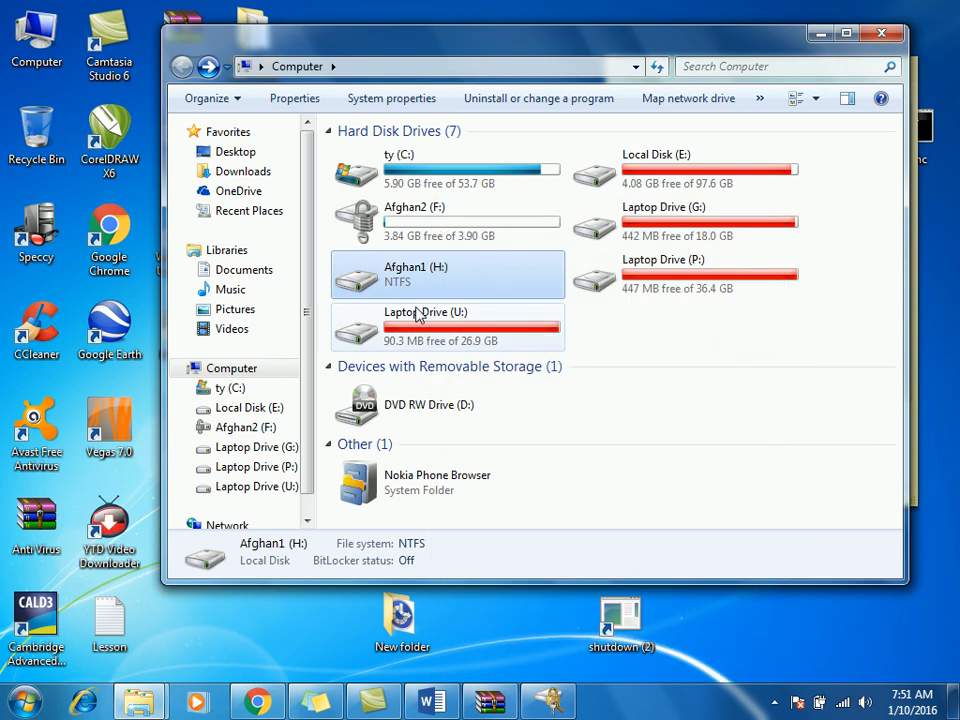
double_click(403, 277)
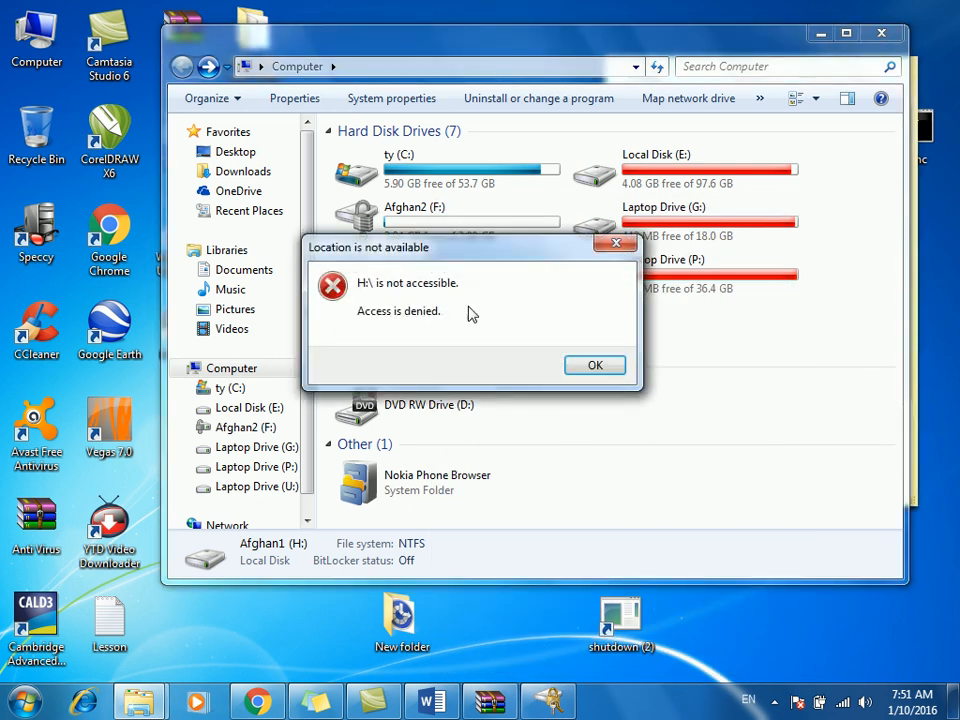
left_click(594, 365)
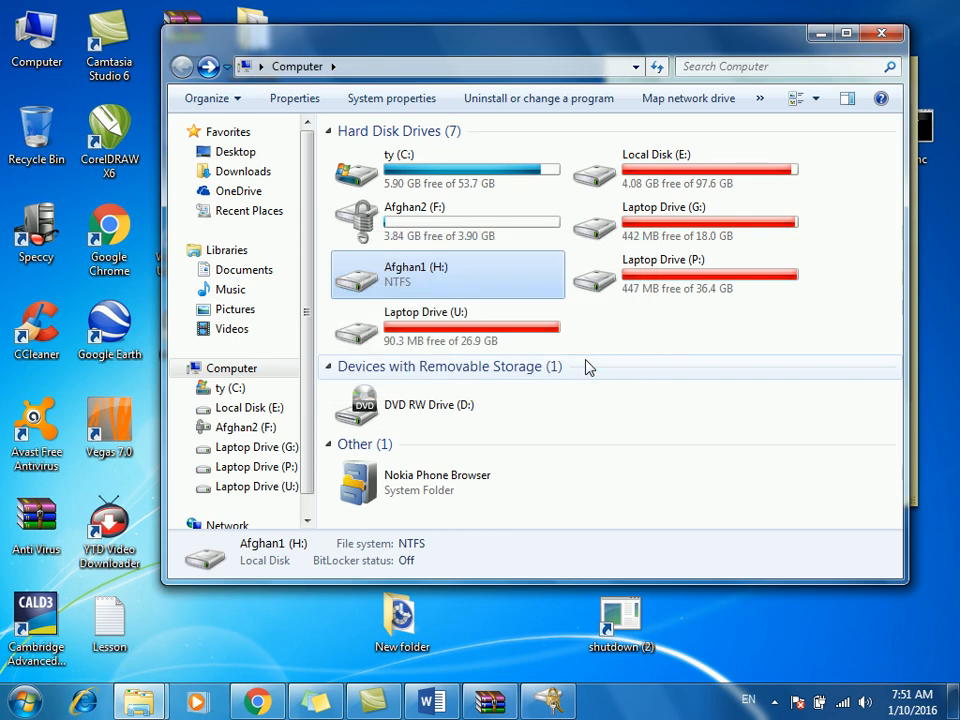
Open the advanced security settings of drive H: and continue with administrator rights to its ownership options.
right_click(435, 290)
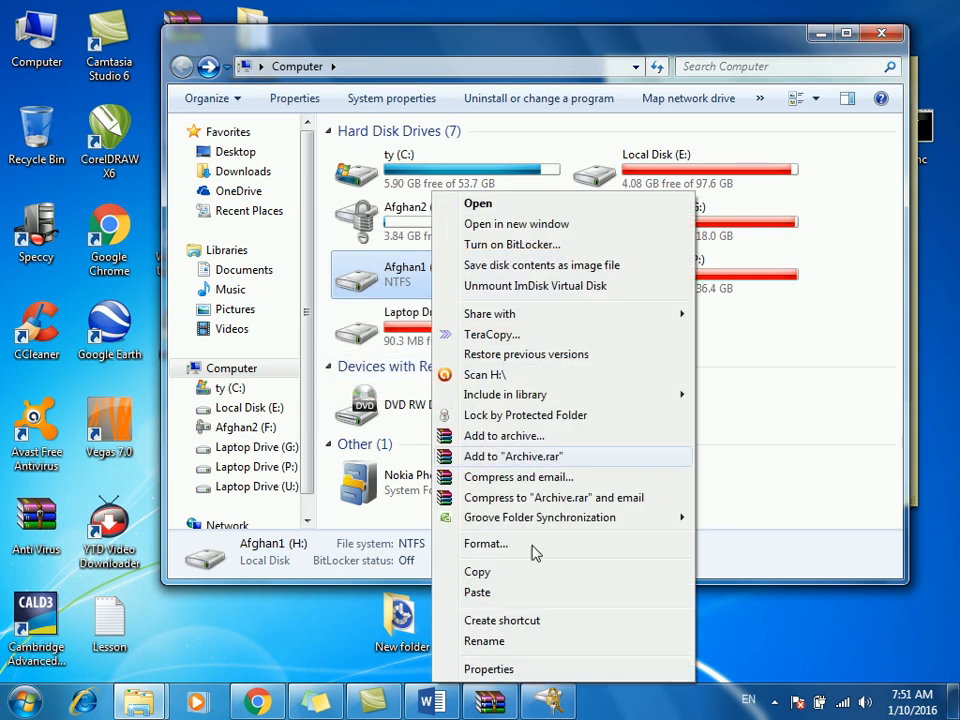
left_click(503, 670)
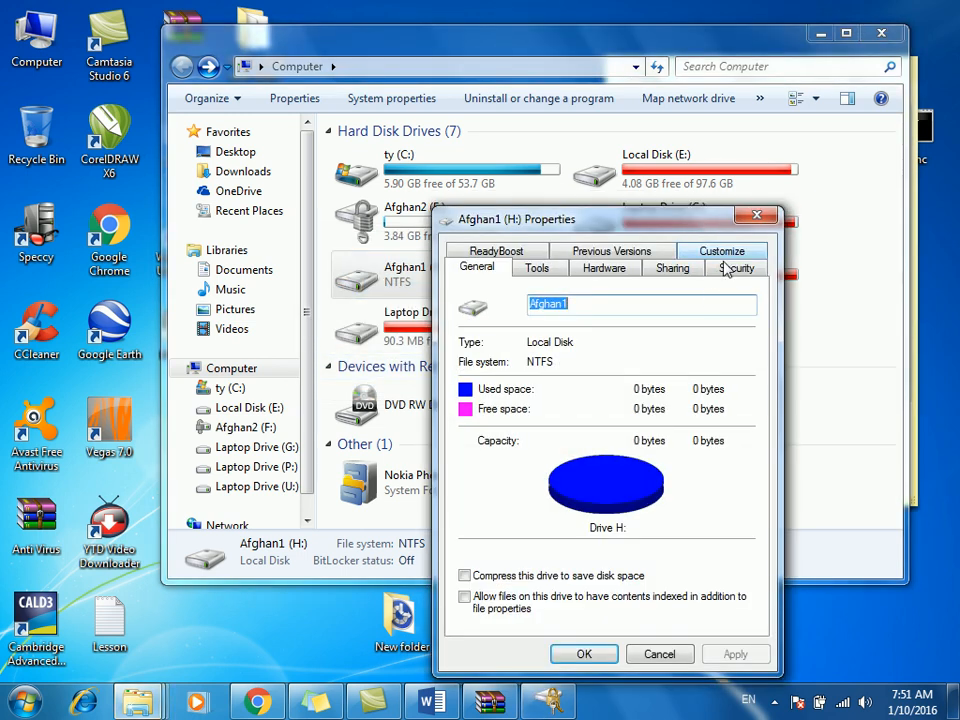
left_click(733, 268)
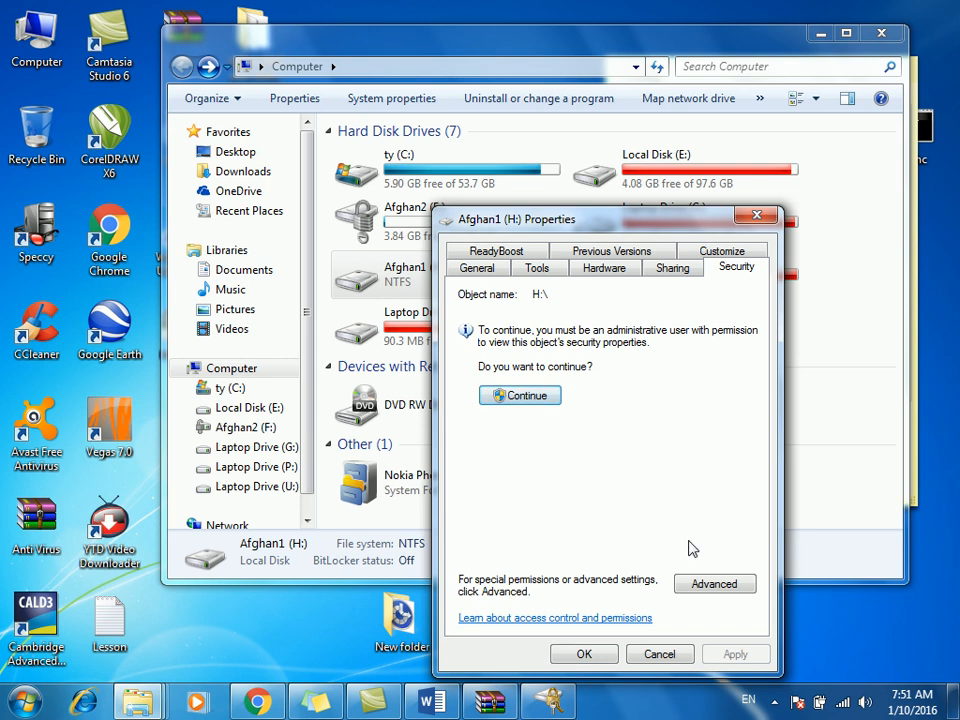
left_click(716, 584)
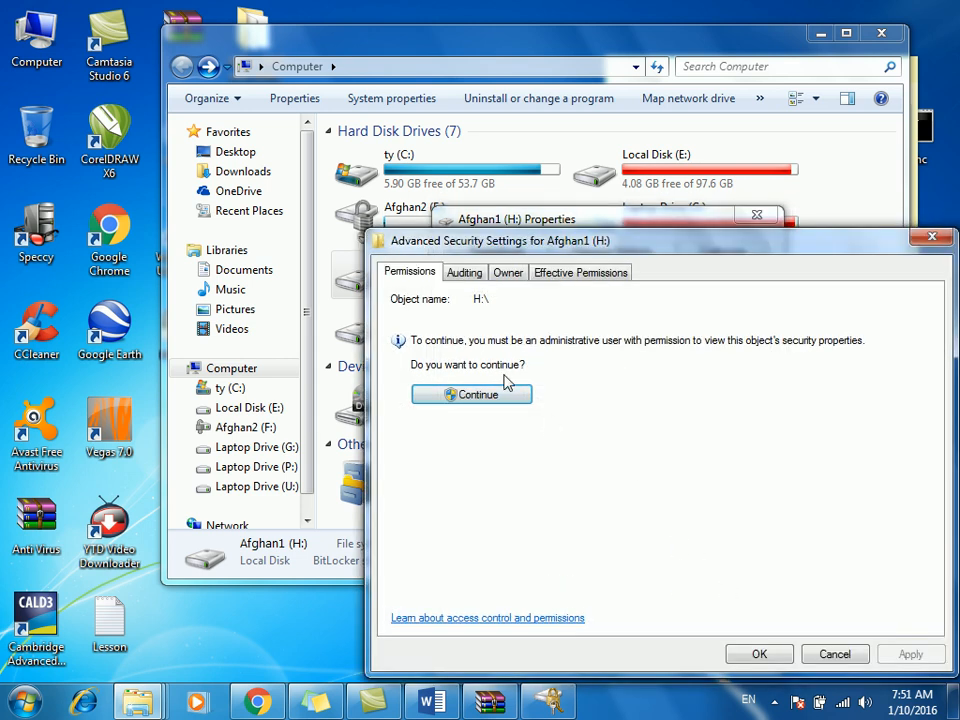
left_click(489, 398)
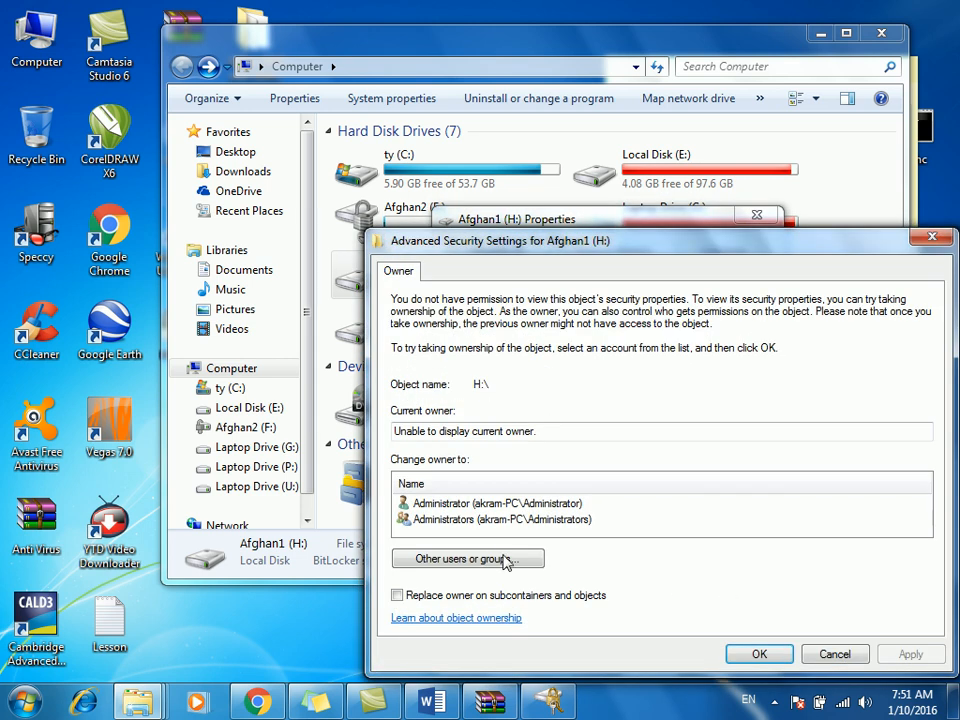
Make Administrator the owner of drive H:, including subcontainers and objects, and agree to replace the permissions with Full Control.
left_click(492, 506)
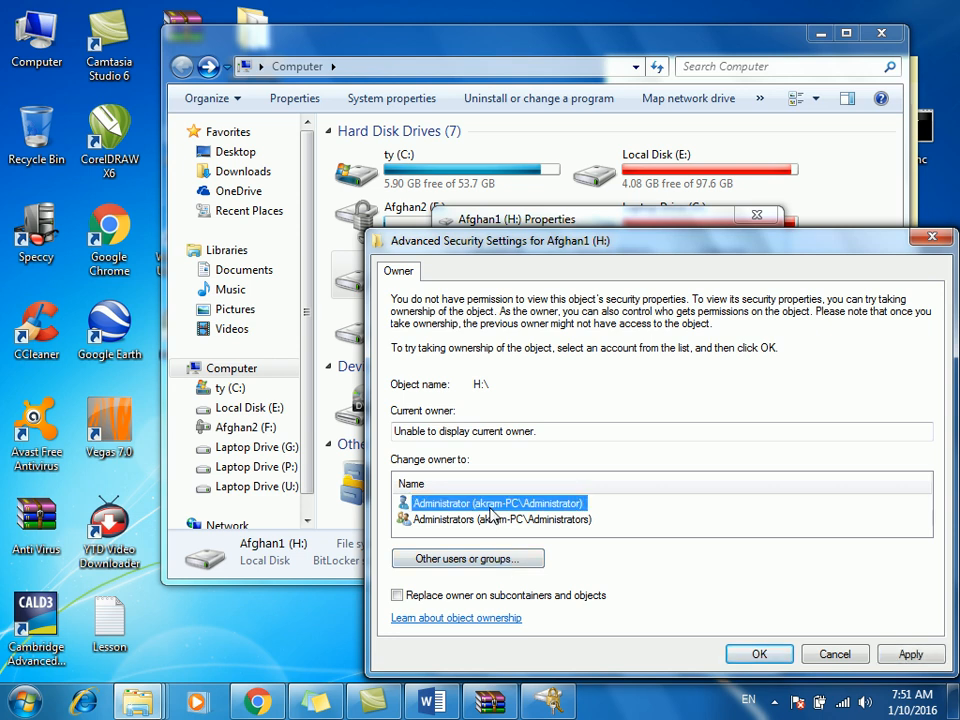
left_click(502, 561)
left_click(528, 603)
left_click(910, 654)
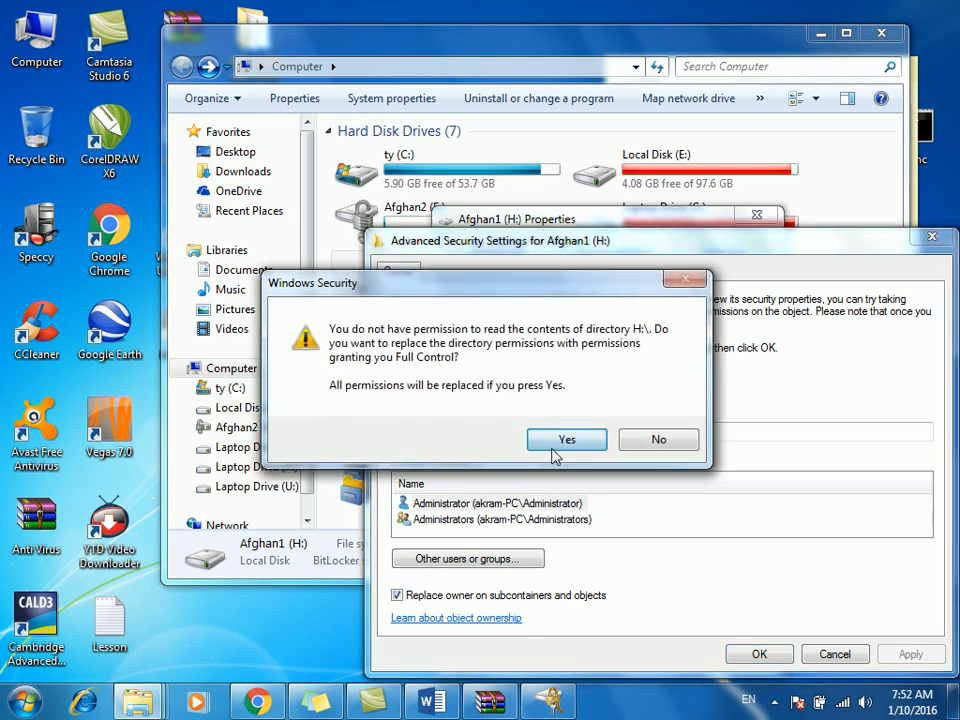
left_click(560, 442)
left_click(658, 428)
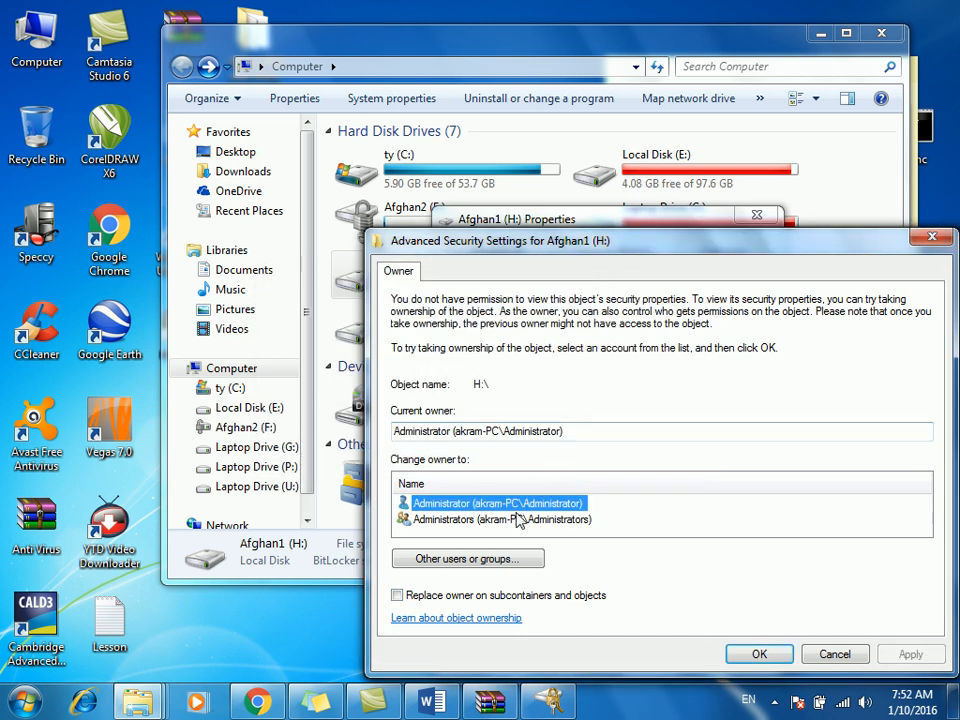
Assign ownership of drive H: to the other local user account found through the advanced search, and accept the change.
left_click(506, 564)
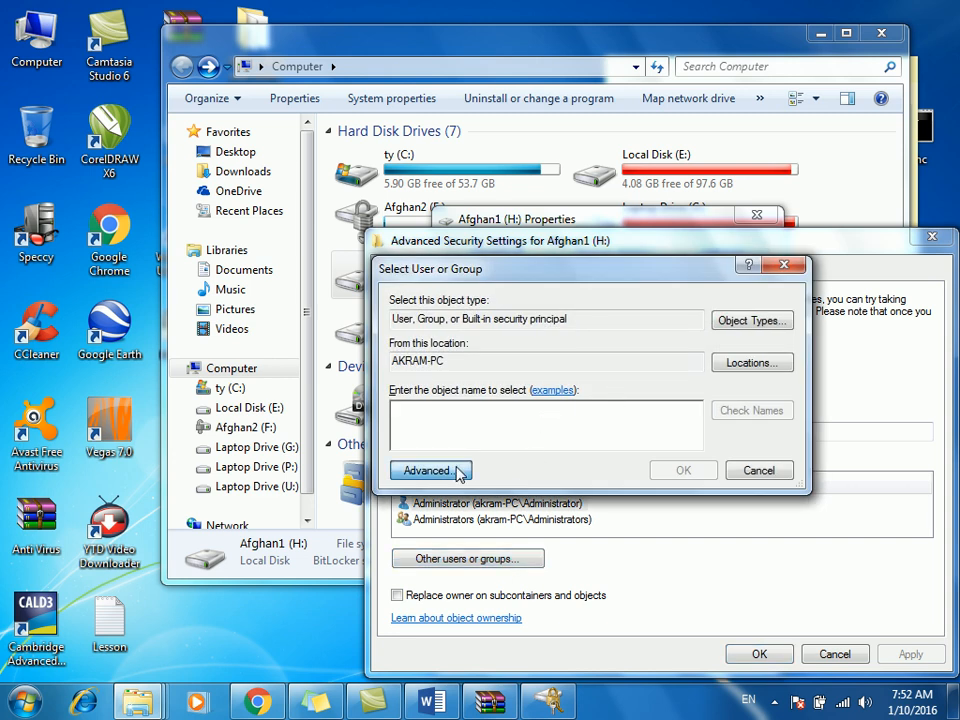
left_click(456, 471)
left_click(822, 322)
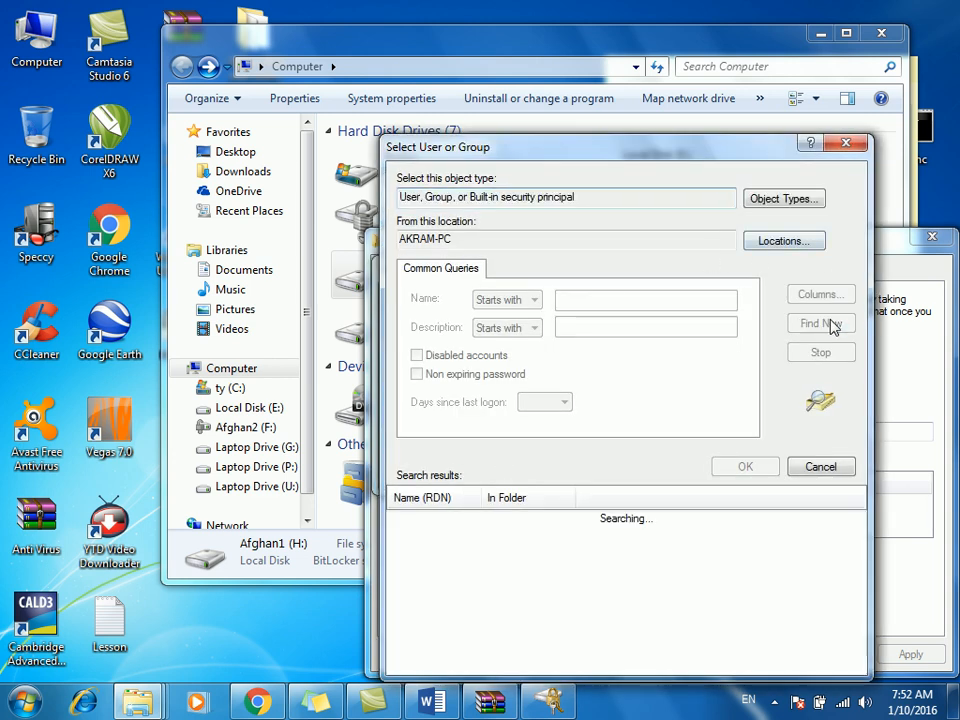
double_click(433, 551)
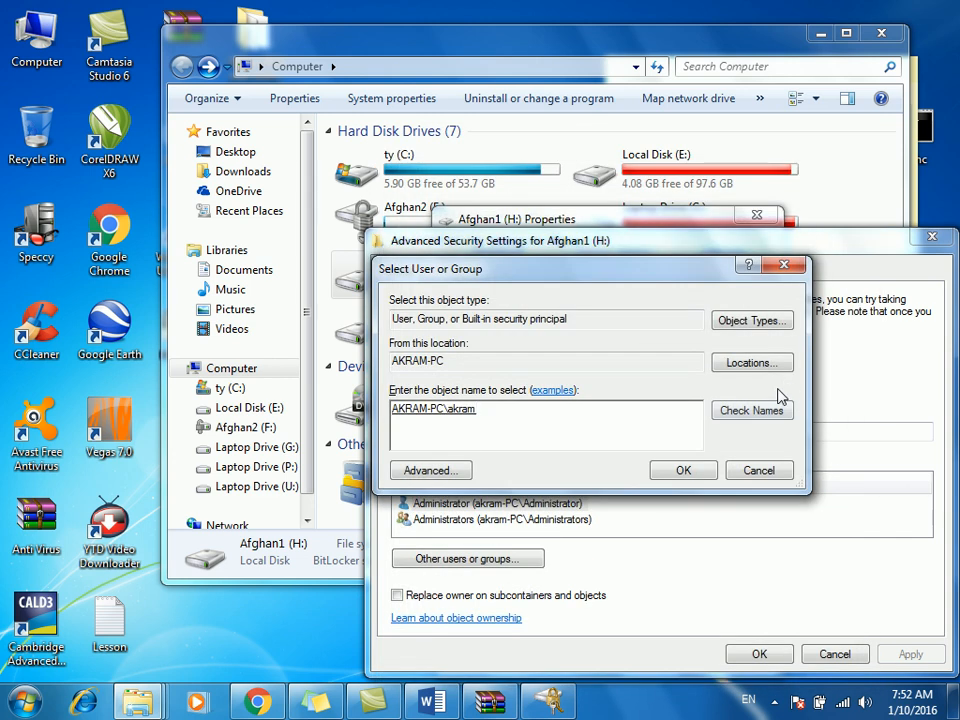
left_click(684, 471)
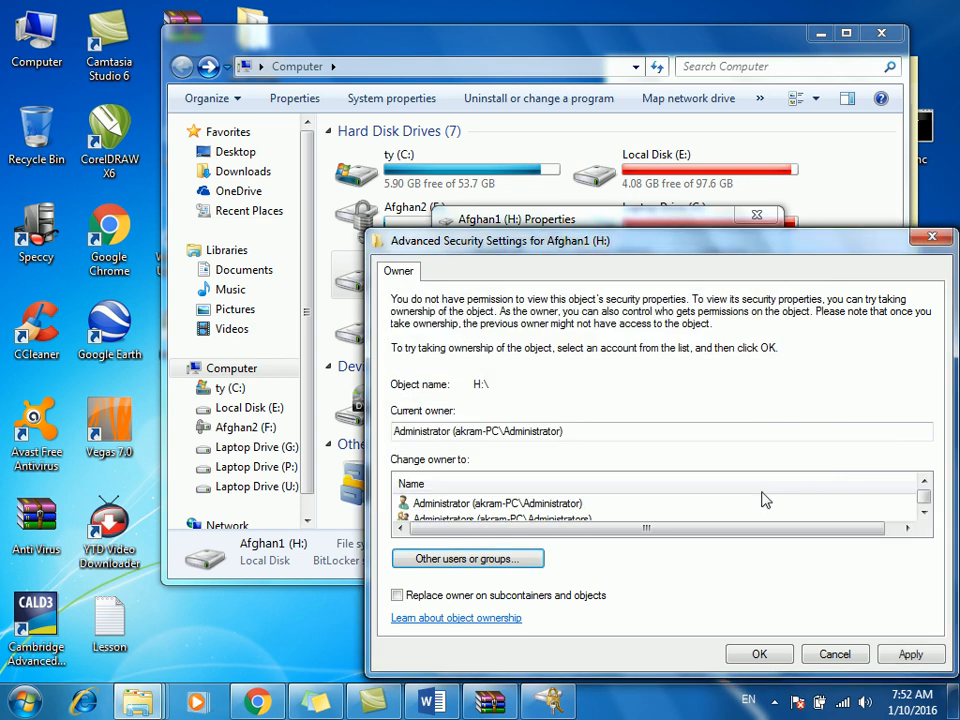
left_click(906, 655)
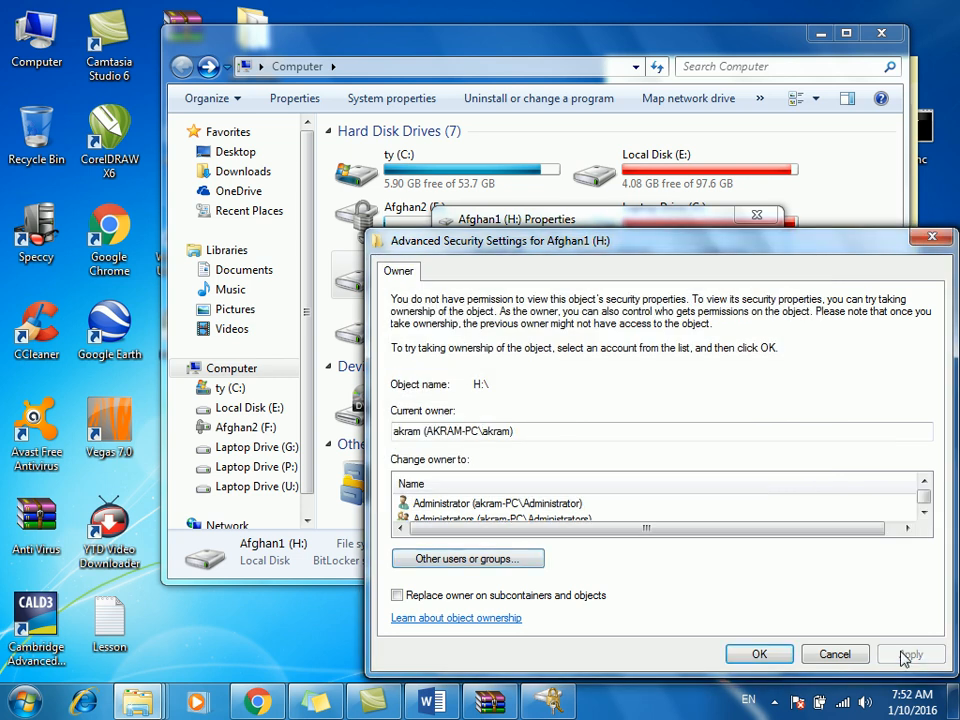
left_click(762, 655)
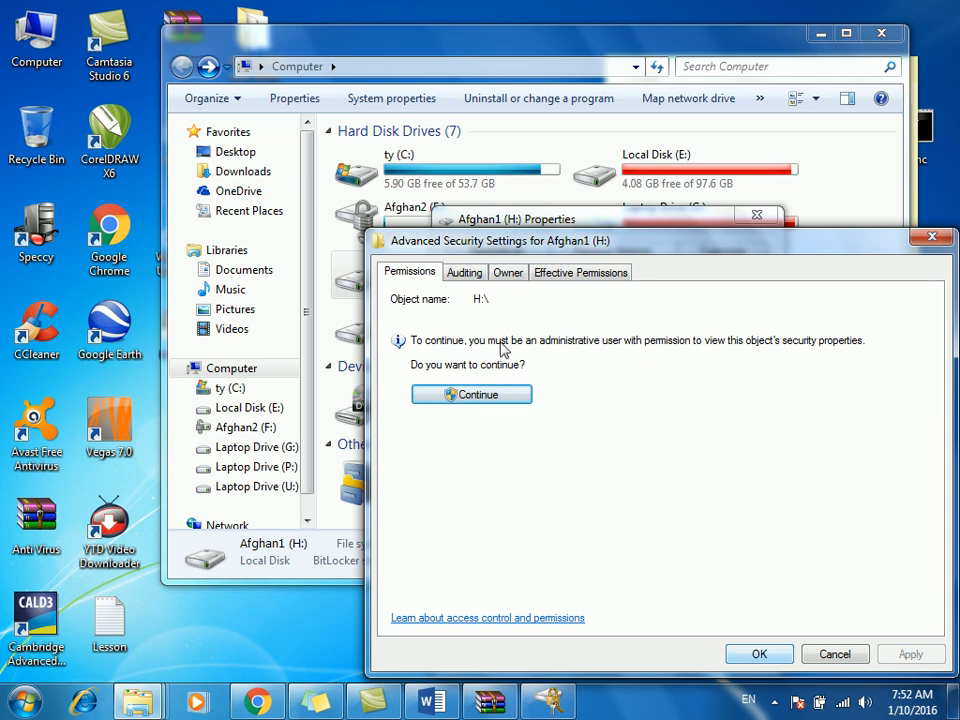
Choose Administrator as the owner of drive H: through the advanced search and enable replacing the owner on subcontainers and objects.
left_click(505, 273)
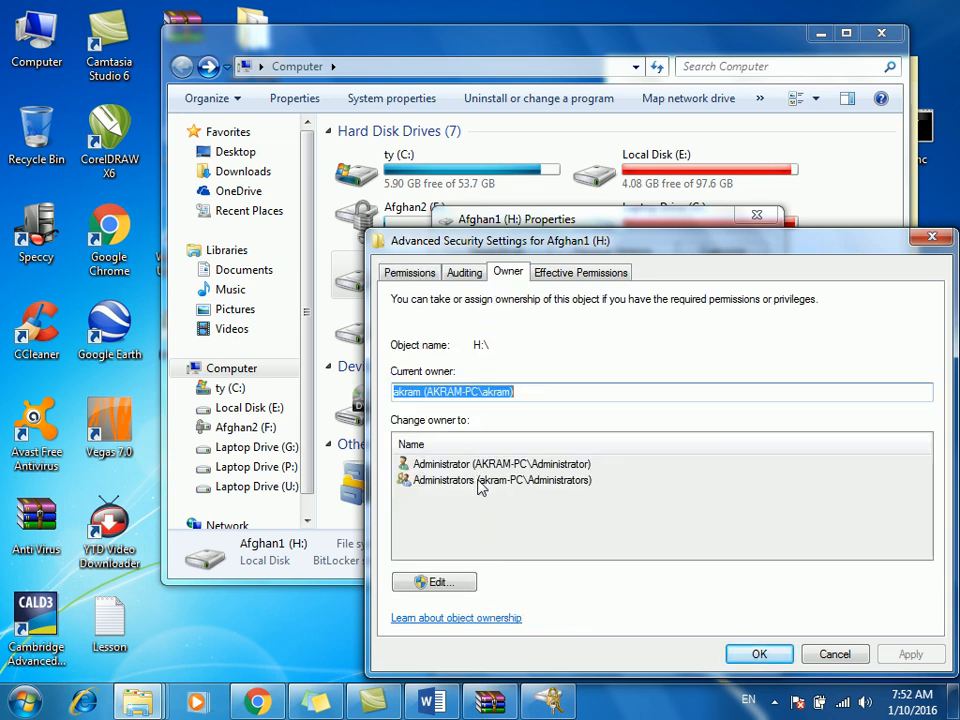
left_click(446, 585)
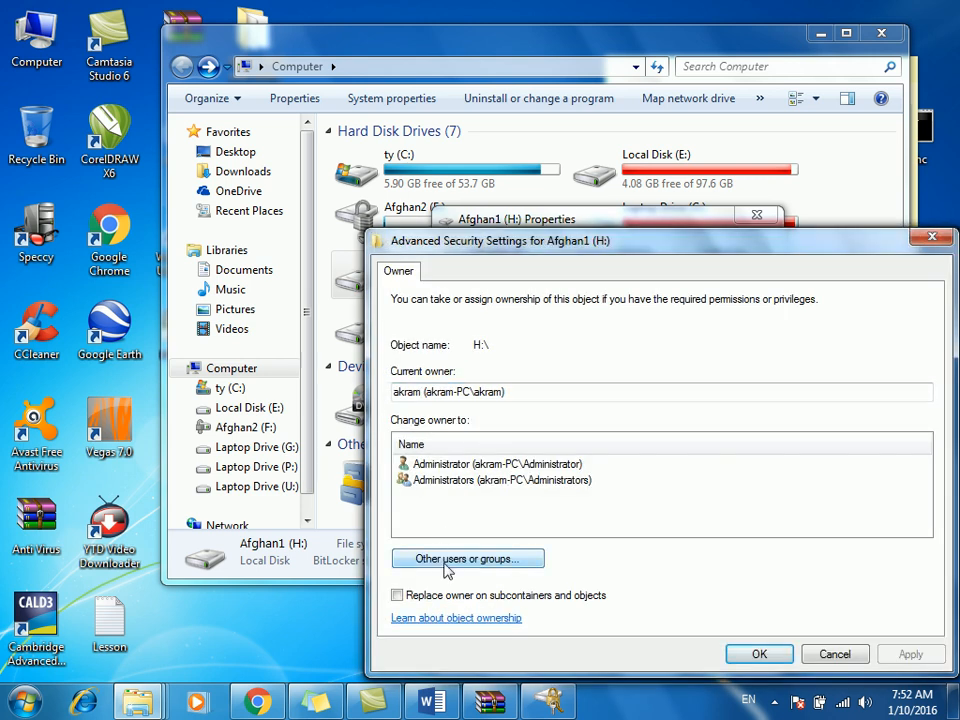
left_click(437, 595)
left_click(450, 559)
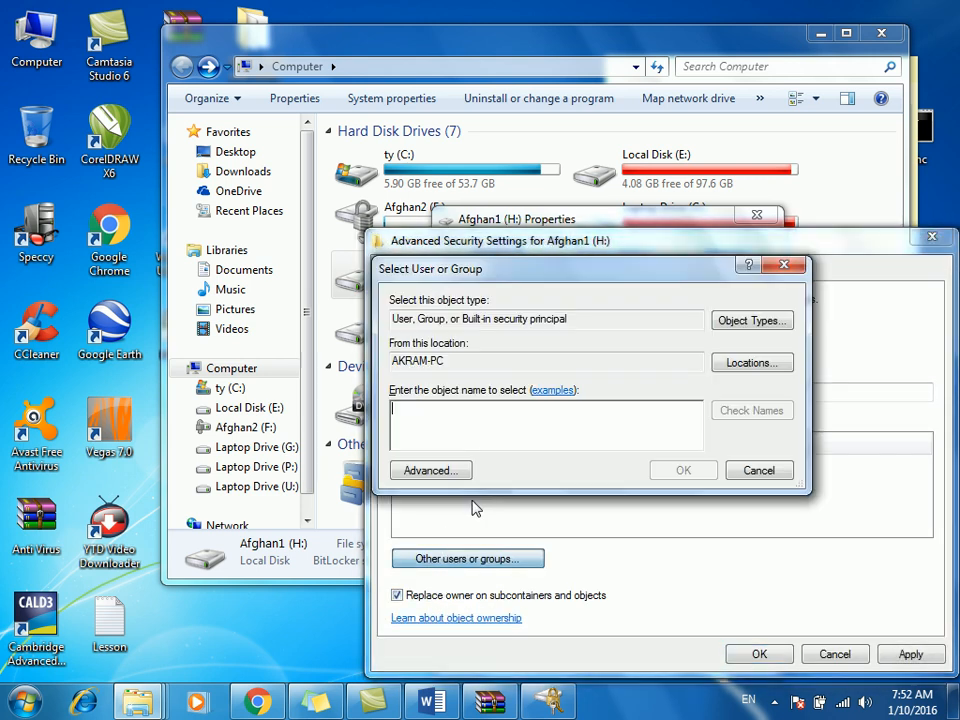
left_click(462, 474)
left_click(824, 322)
left_click(743, 466)
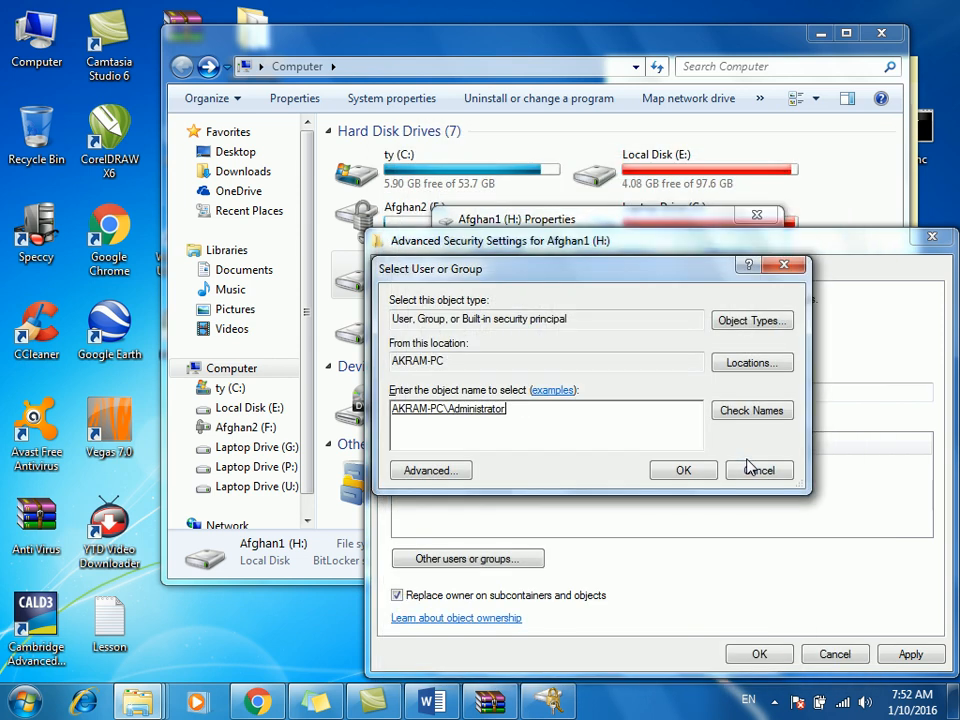
left_click(692, 472)
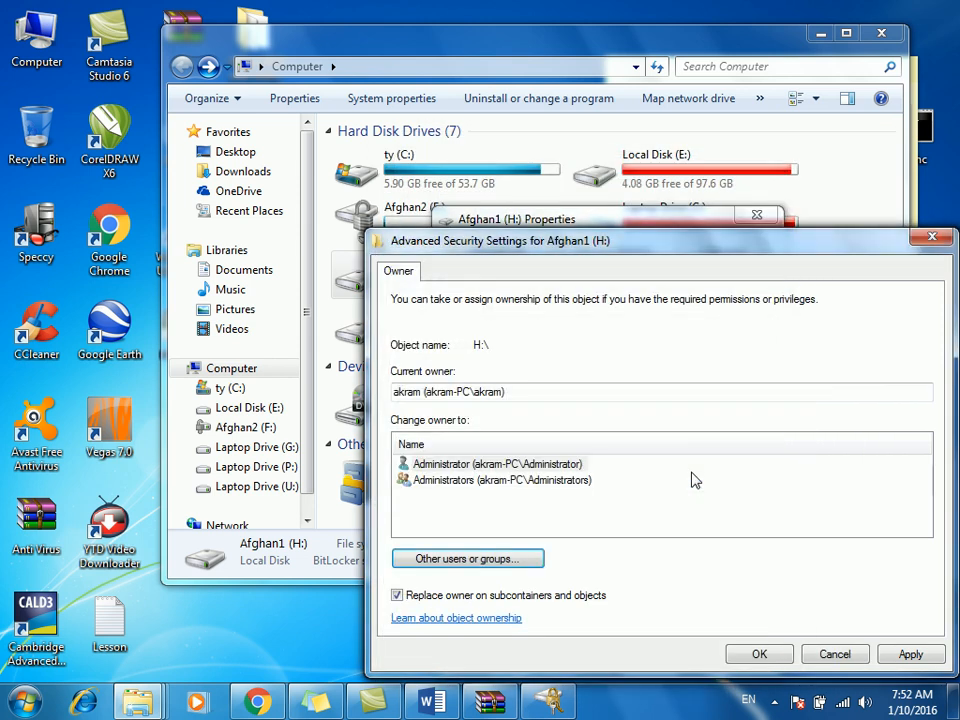
Apply the ownership change to drive H:, then close its settings dialogs and the Computer window.
left_click(908, 654)
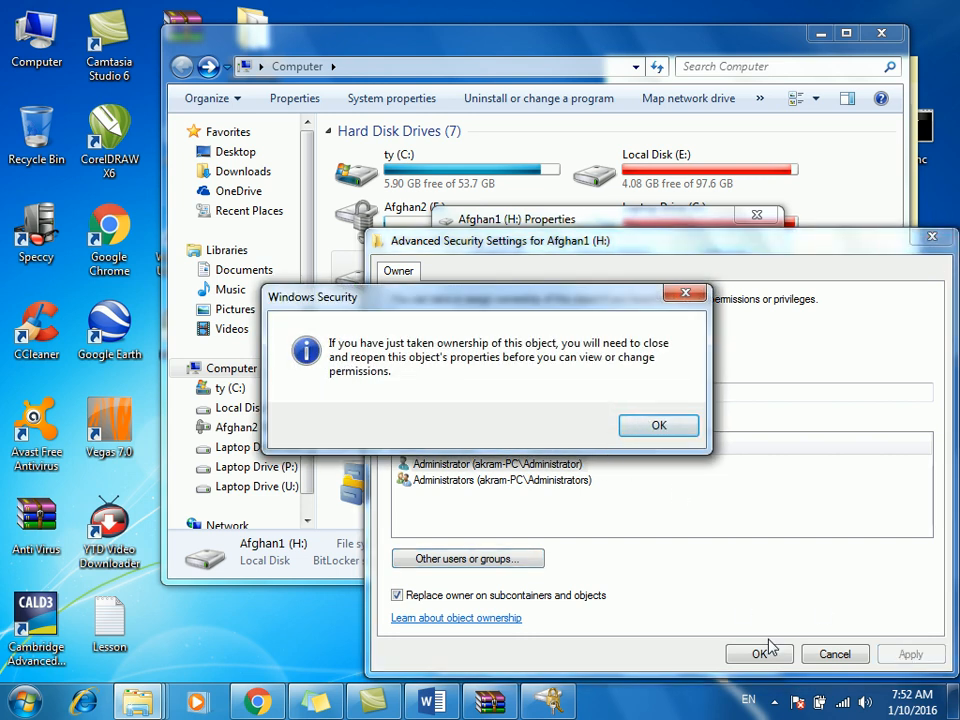
left_click(662, 427)
left_click(760, 652)
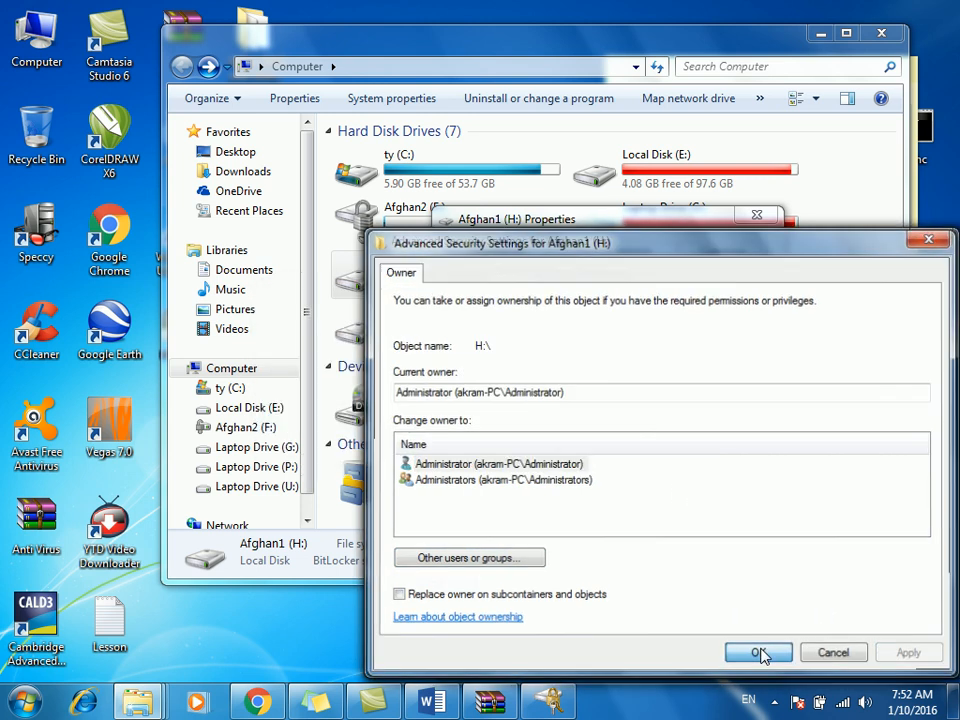
left_click(762, 655)
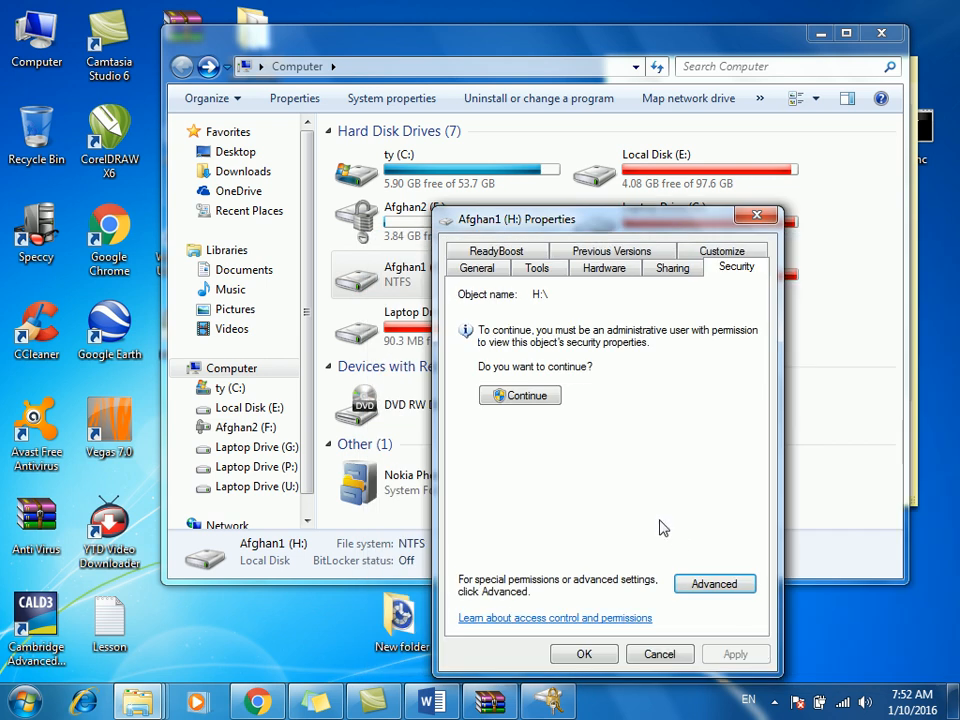
left_click(584, 654)
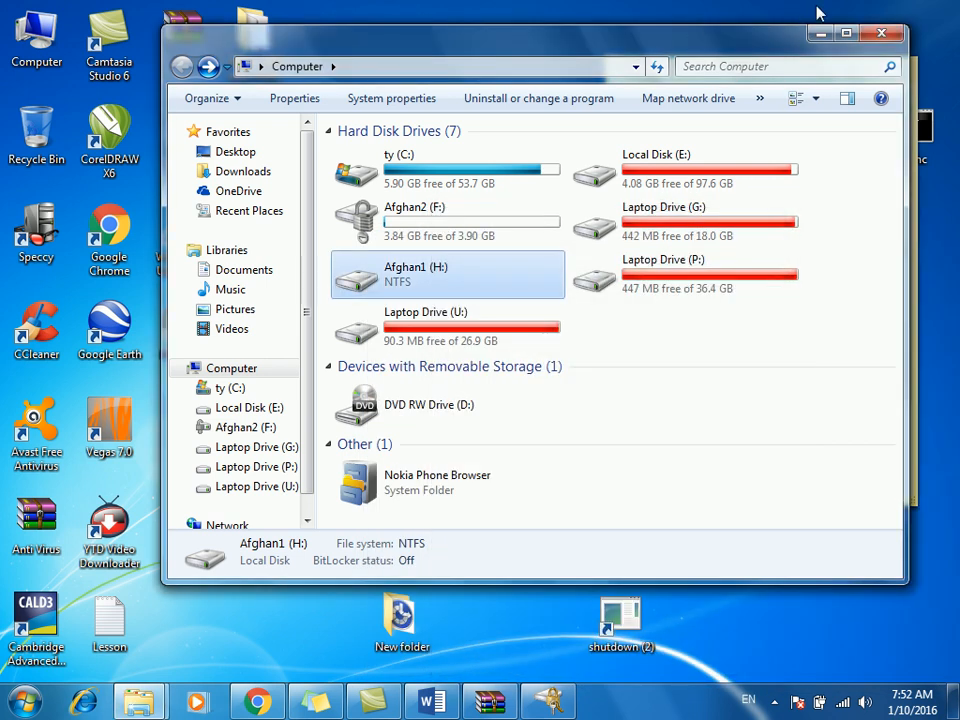
left_click(882, 38)
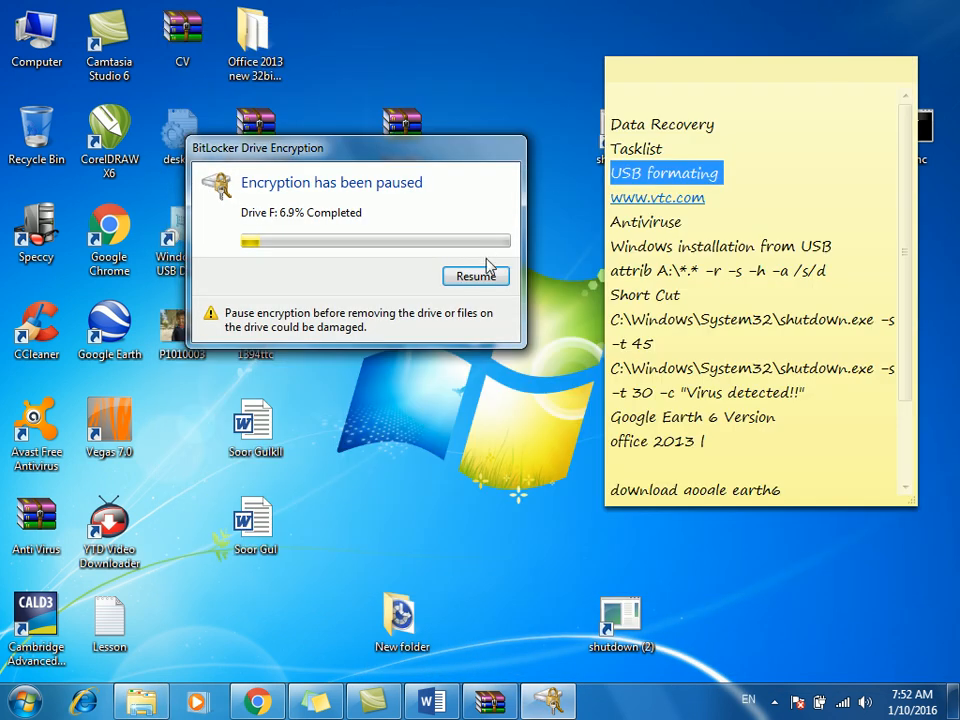
Open Disk Management through the Run command and maximize its window.
key("super+r")
type("di")
key("Down")
key("Return")
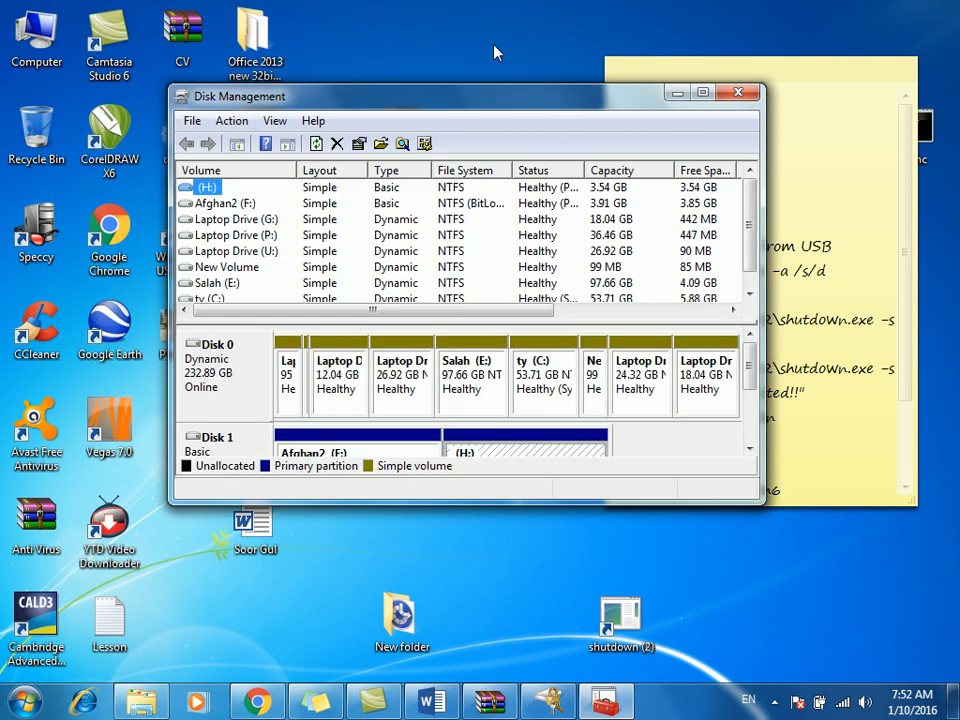
double_click(448, 97)
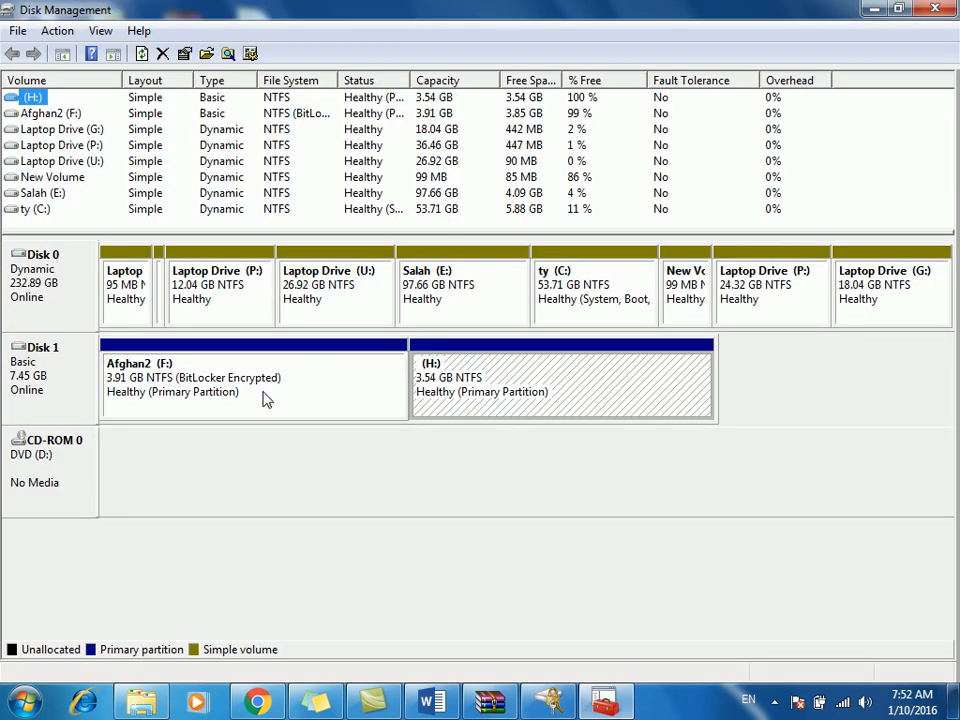
Delete the BitLocker-encrypted volume Afghan2 (F:) on Disk 1 and agree to erase its data.
right_click(210, 401)
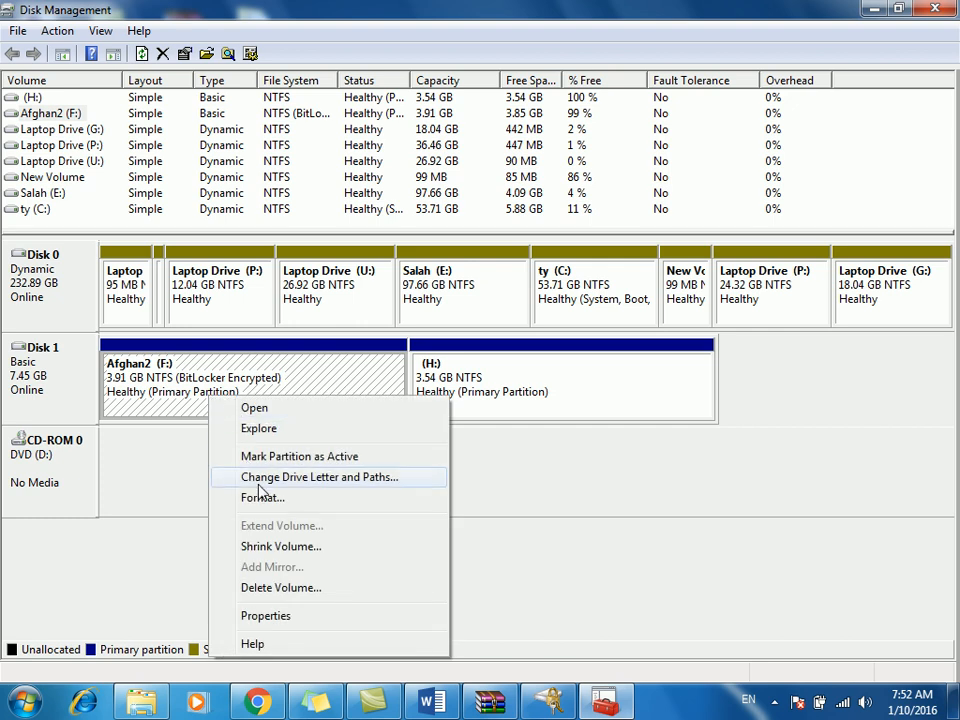
left_click(255, 588)
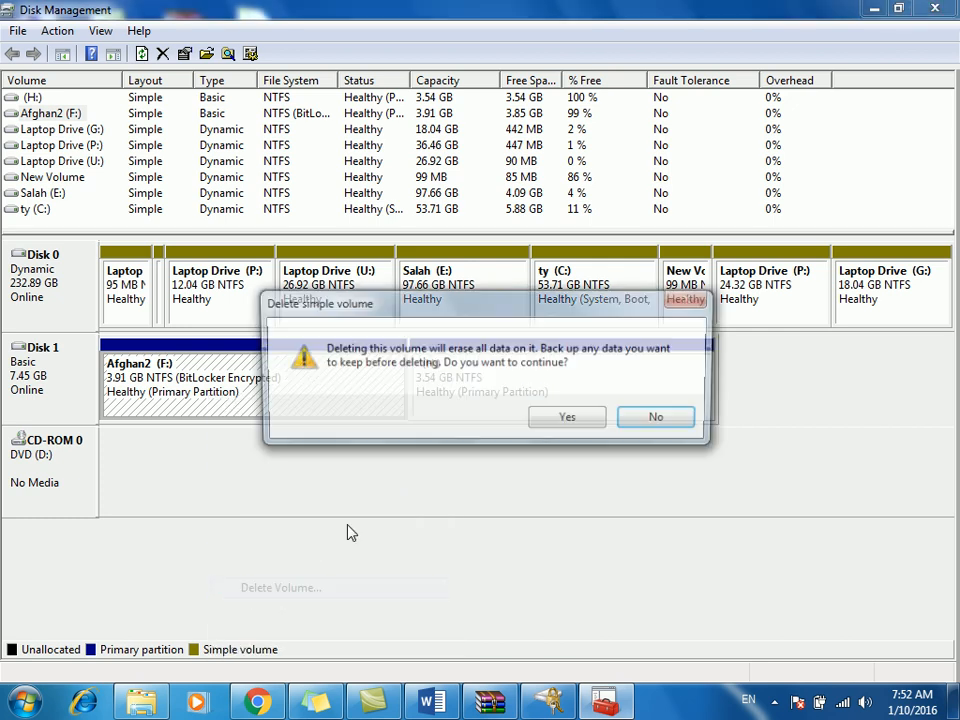
left_click(553, 428)
left_click(550, 424)
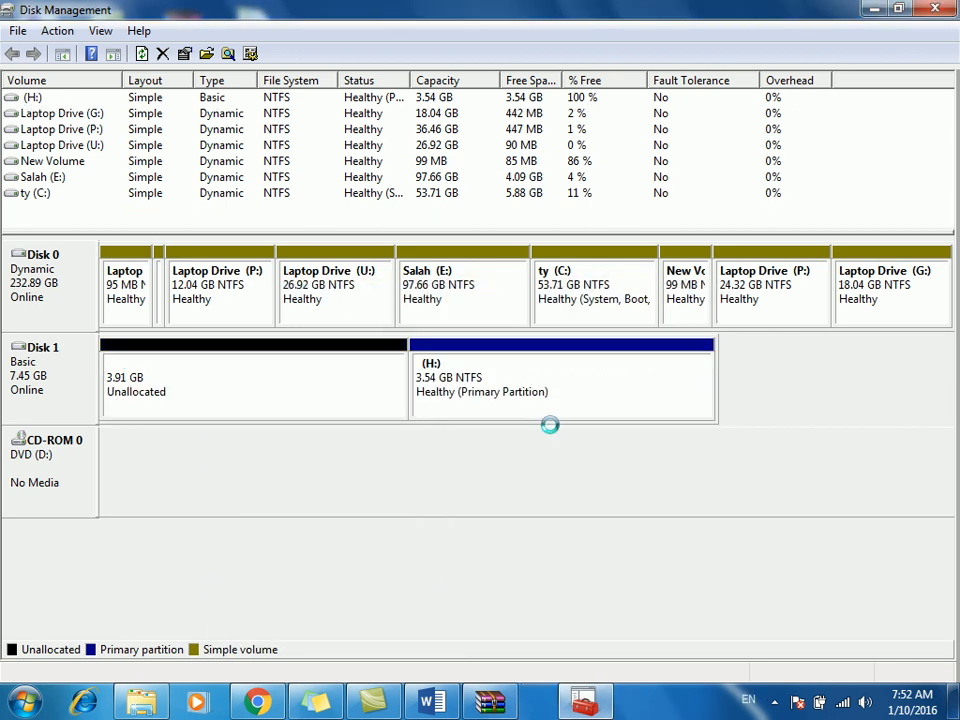
Delete the remaining primary partition (H:) on Disk 1 and agree to erase its data.
left_click(441, 368)
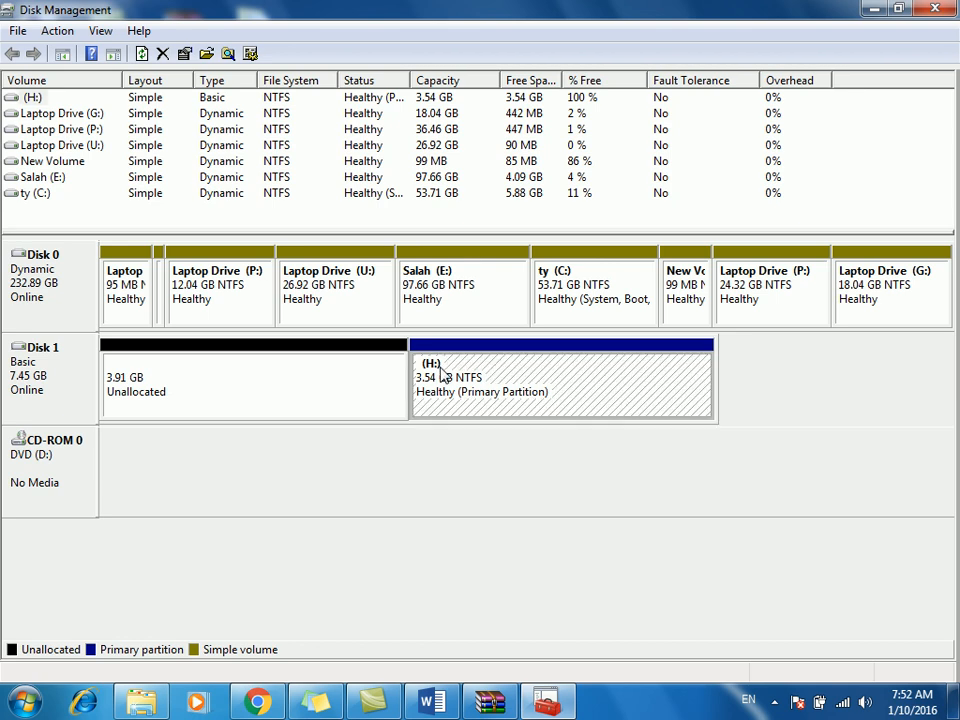
right_click(441, 368)
left_click(491, 559)
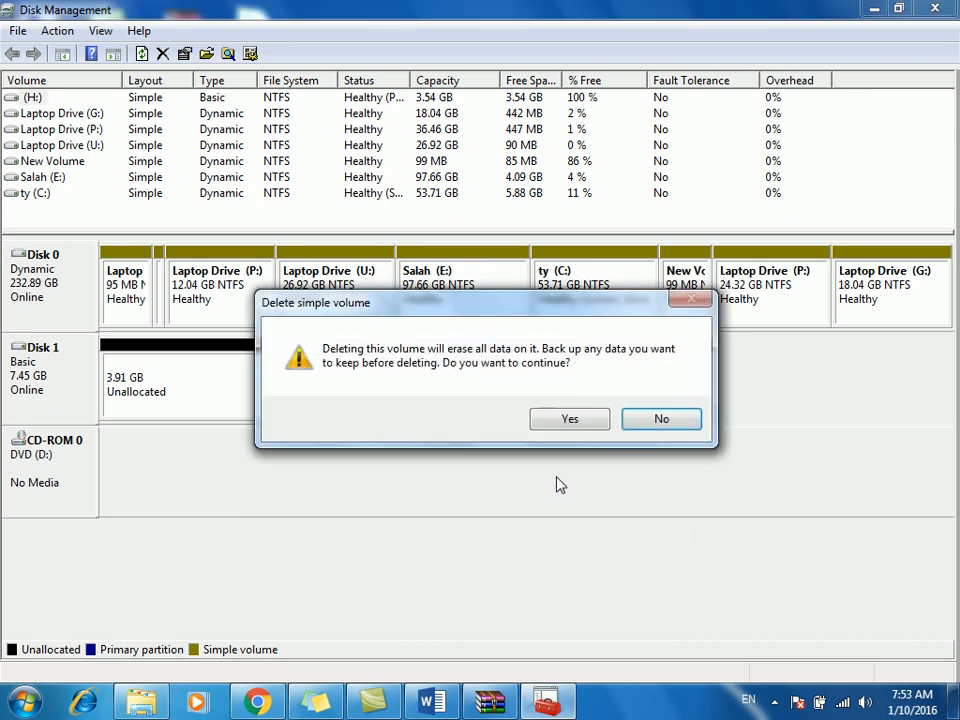
left_click(560, 419)
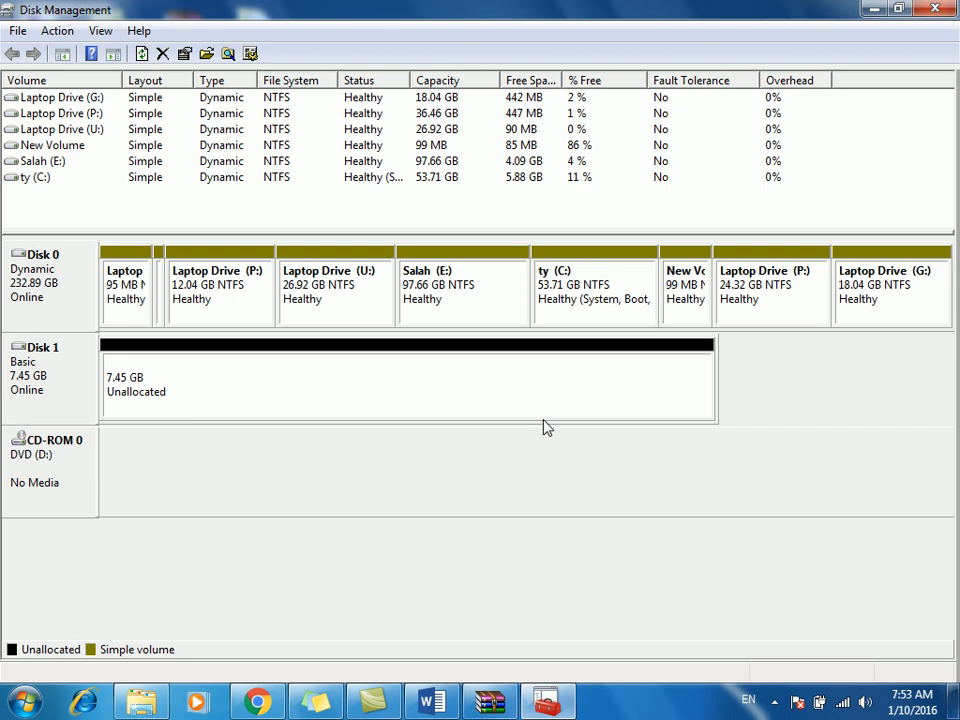
Create a simple volume across all unallocated space on Disk 1 with the wizard's default settings, then close Disk Management.
left_click(540, 704)
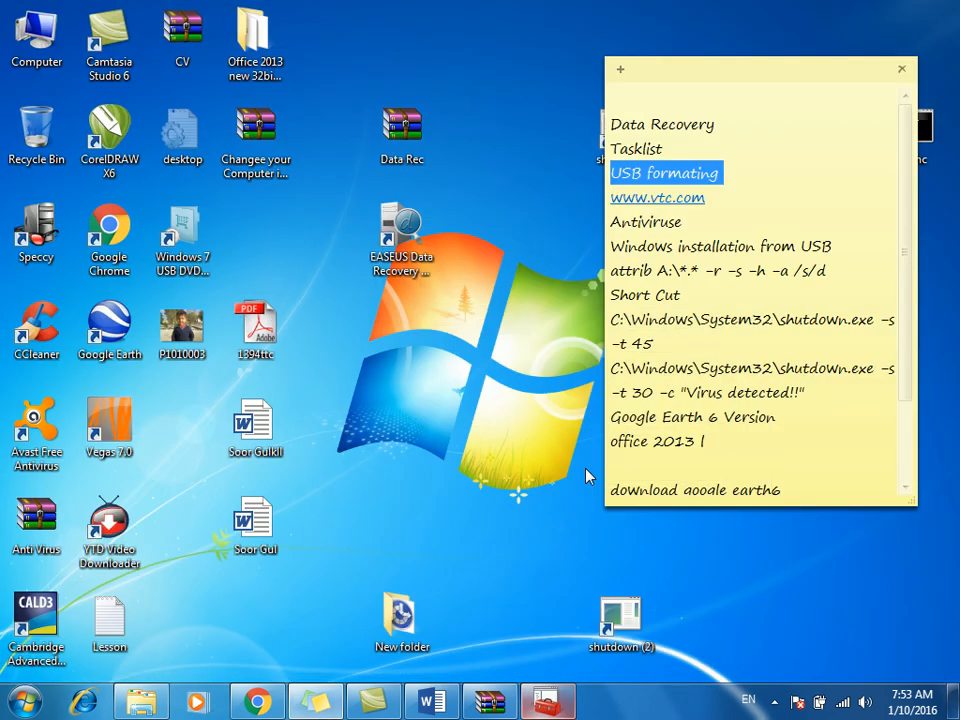
left_click(547, 702)
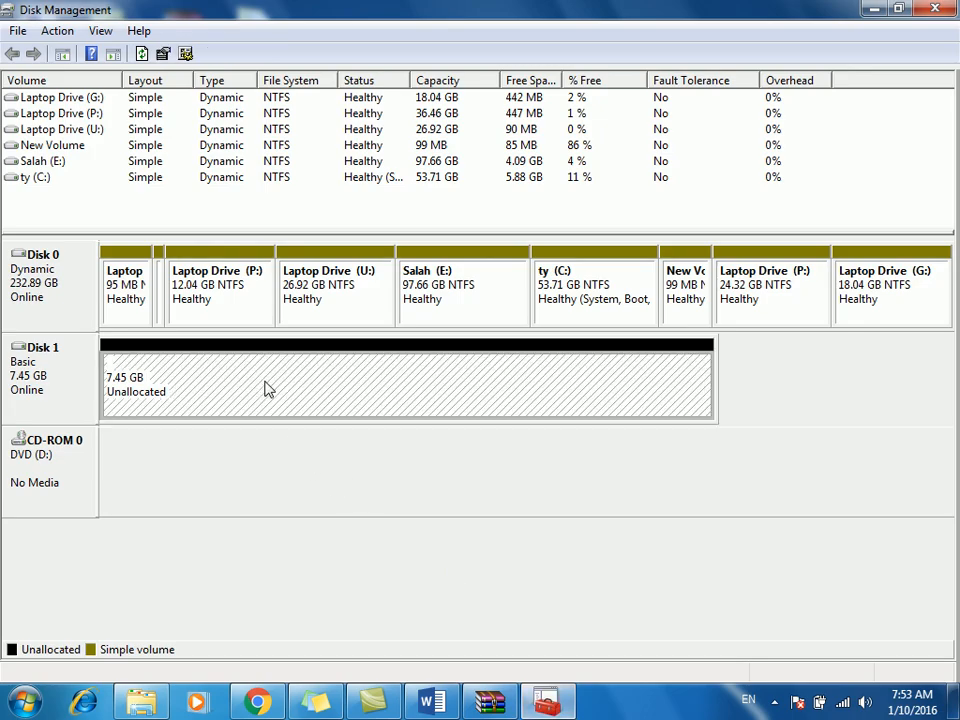
right_click(268, 390)
left_click(292, 393)
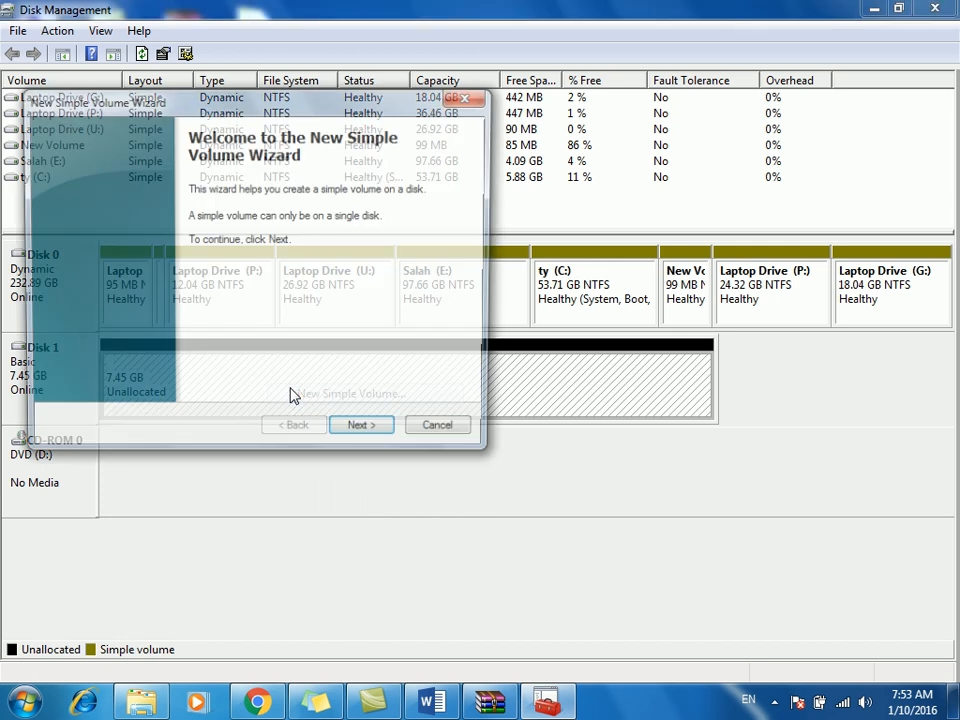
left_click(355, 433)
left_click(358, 434)
left_click(358, 434)
left_click(356, 434)
left_click(356, 434)
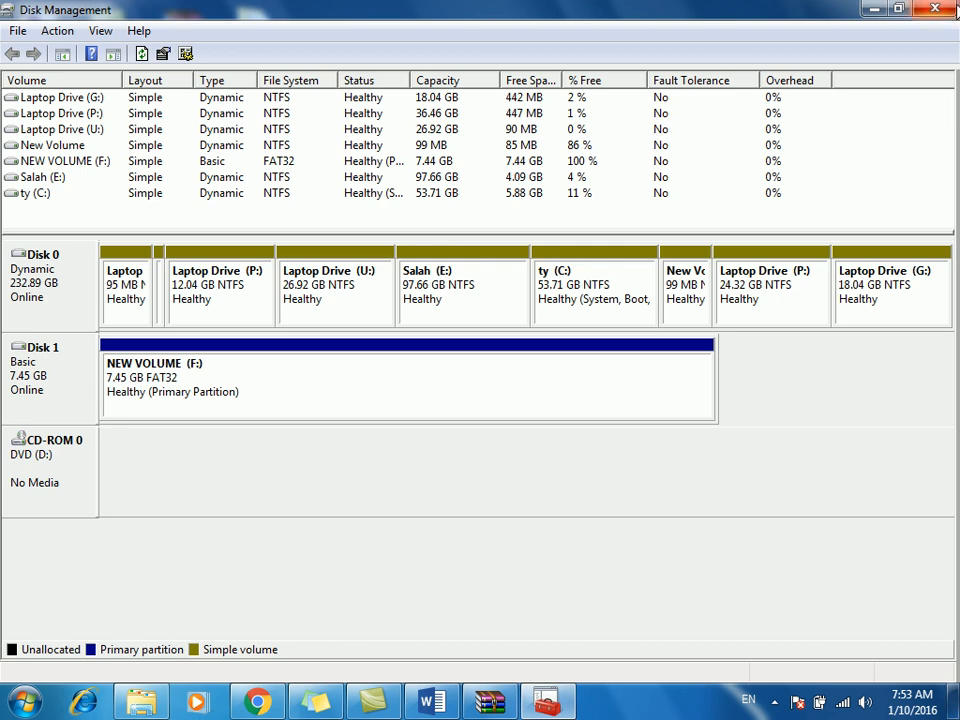
left_click(935, 9)
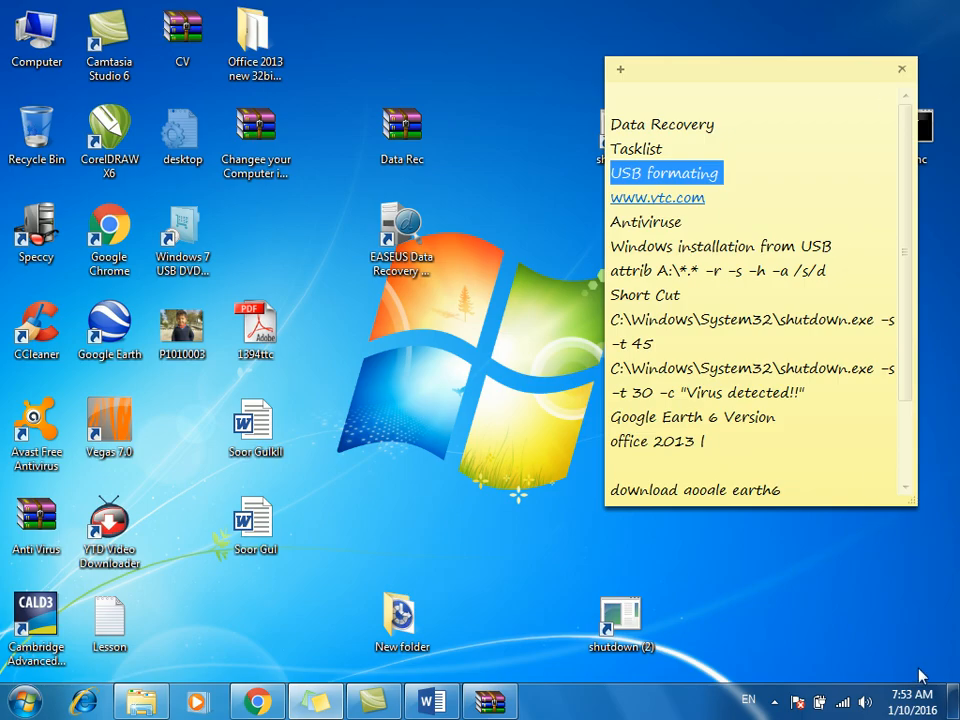
Show the hidden notification area icons.
left_click(775, 701)
left_click(804, 577)
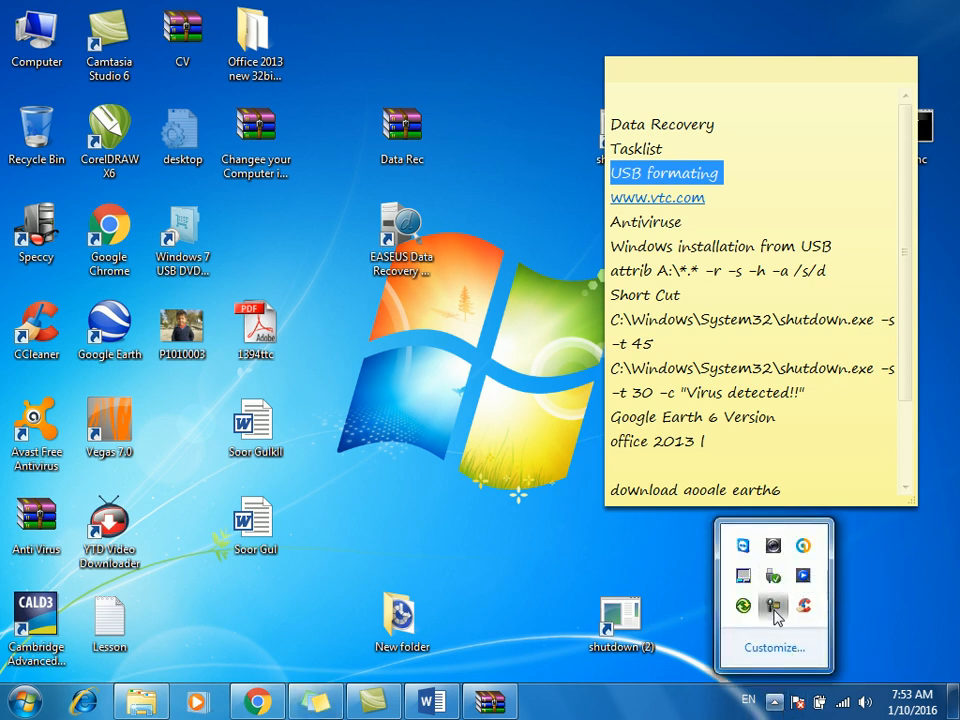